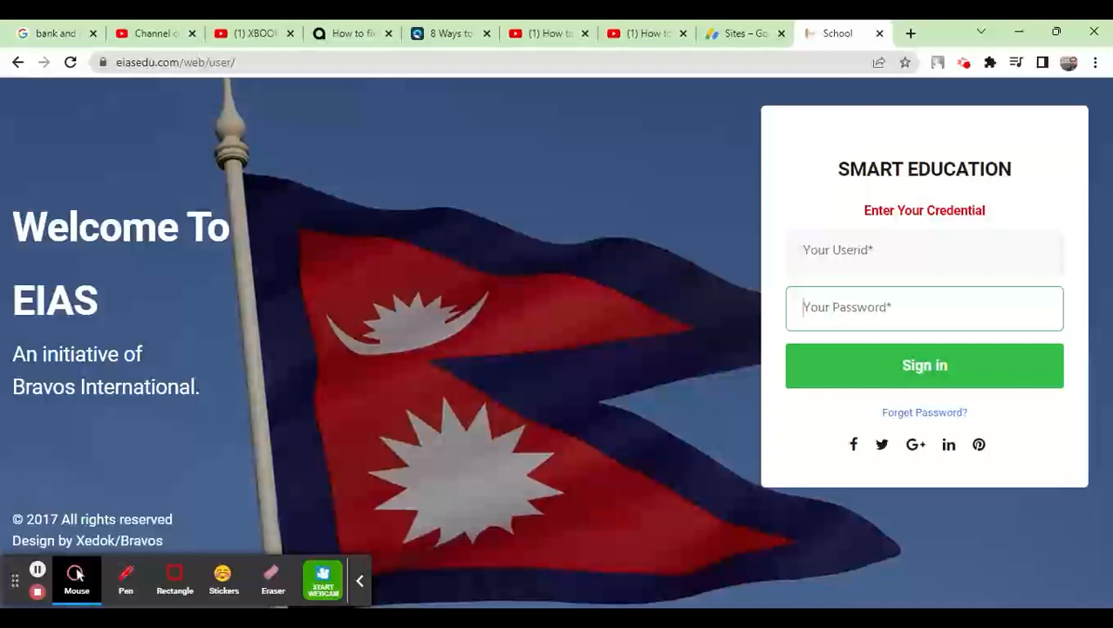
# Enter the school user's ID on the sign-in page and begin typing the password
pyautogui.click(120, 63)
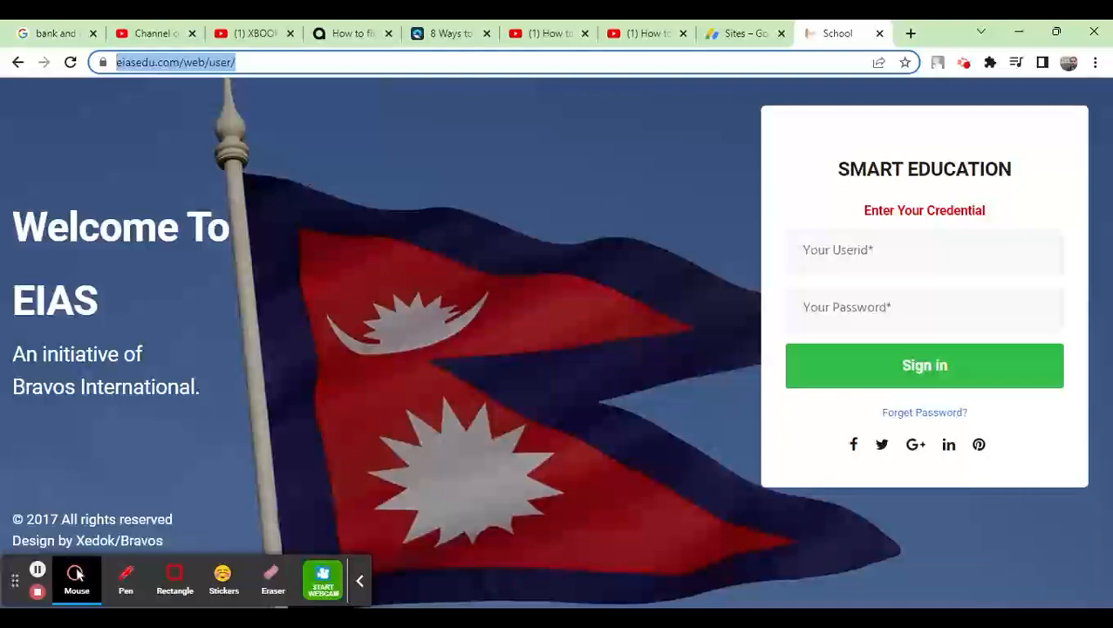
pyautogui.click(881, 252)
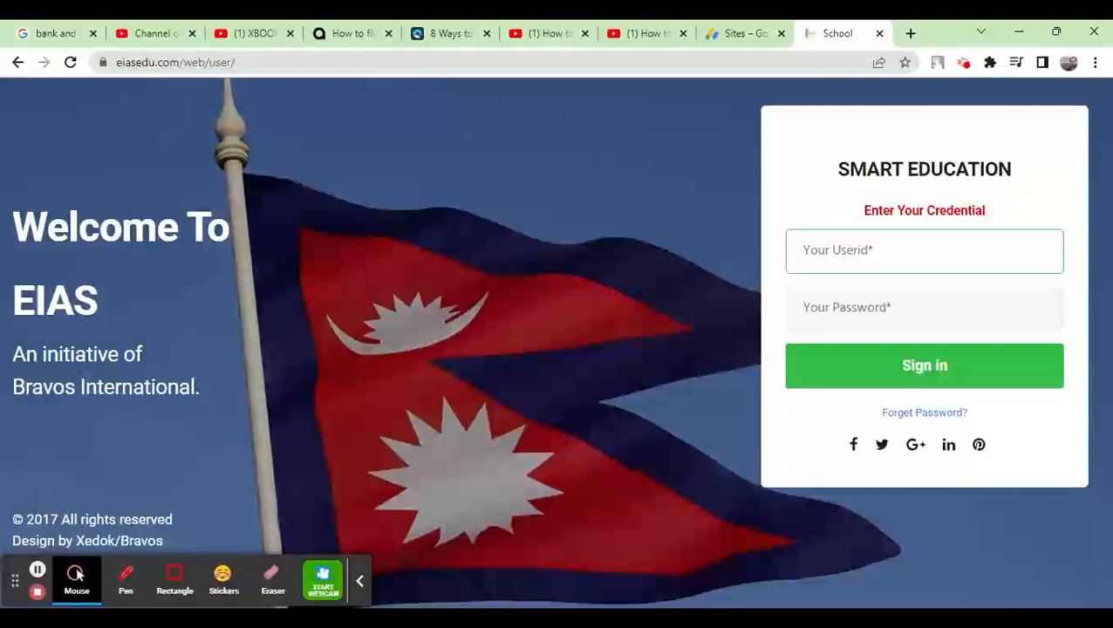
pyautogui.write('nabin')
pyautogui.press('Tab')
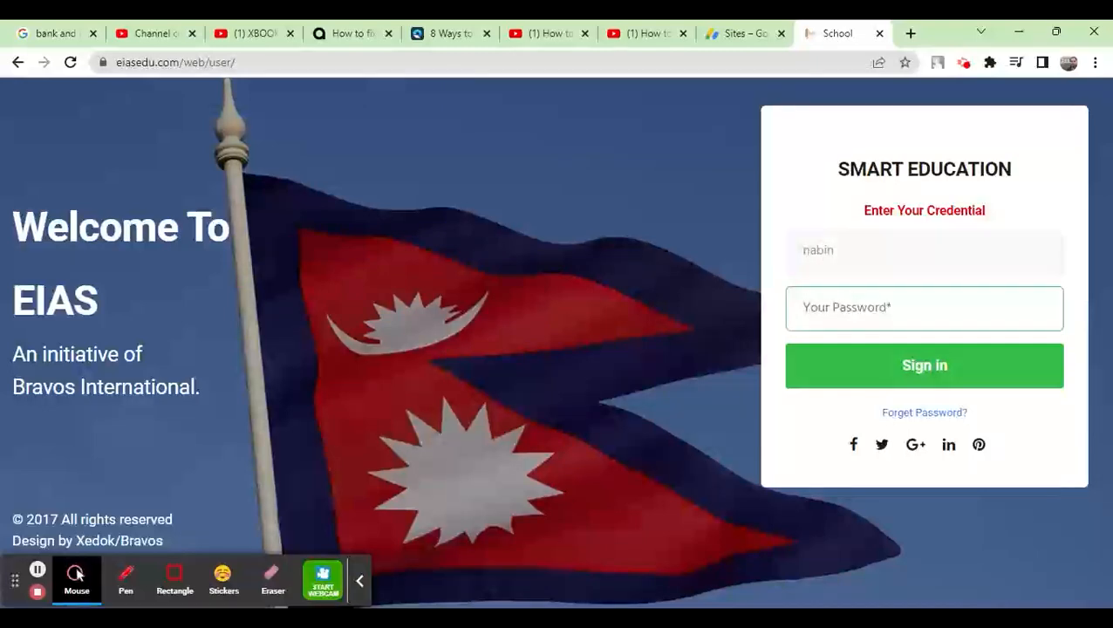
pyautogui.write('n')
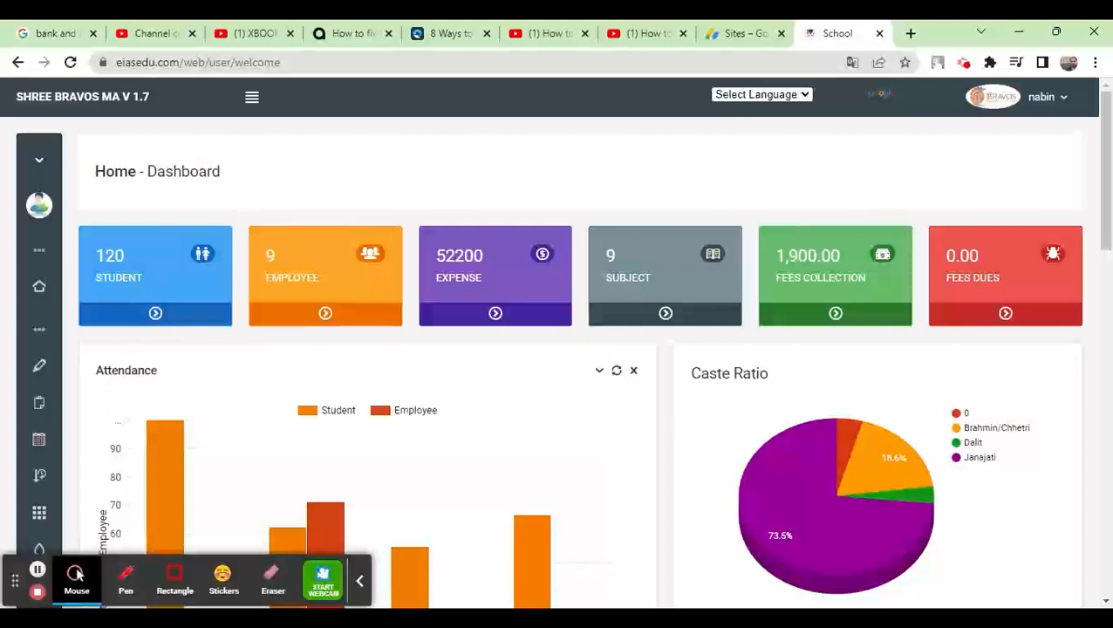
pyautogui.moveTo(94, 278); pyautogui.dragTo(145, 278)
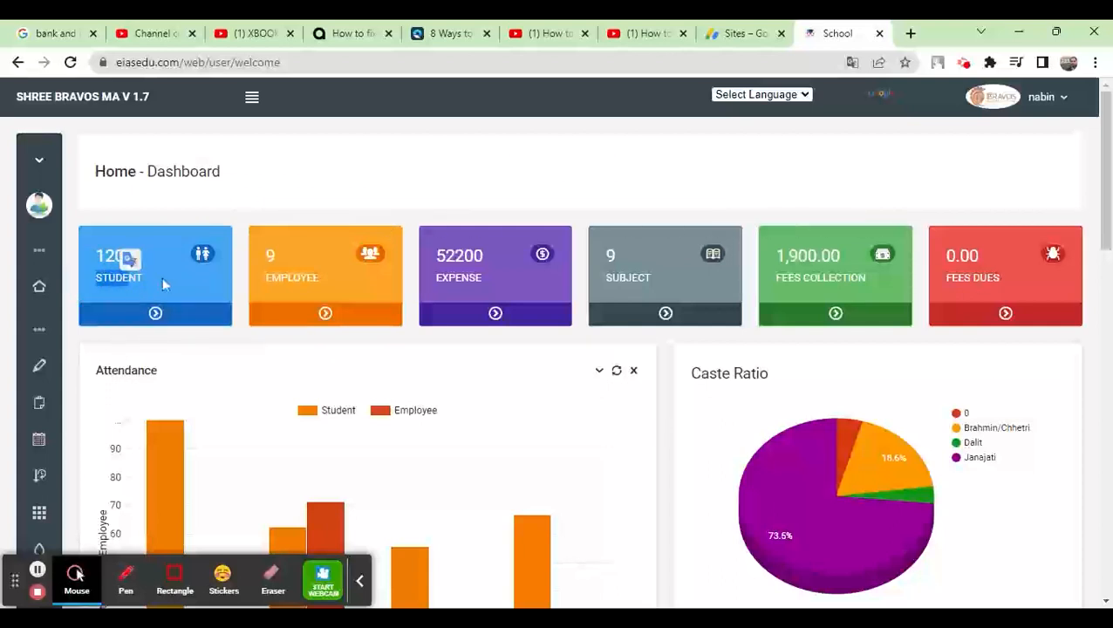
pyautogui.click(164, 278)
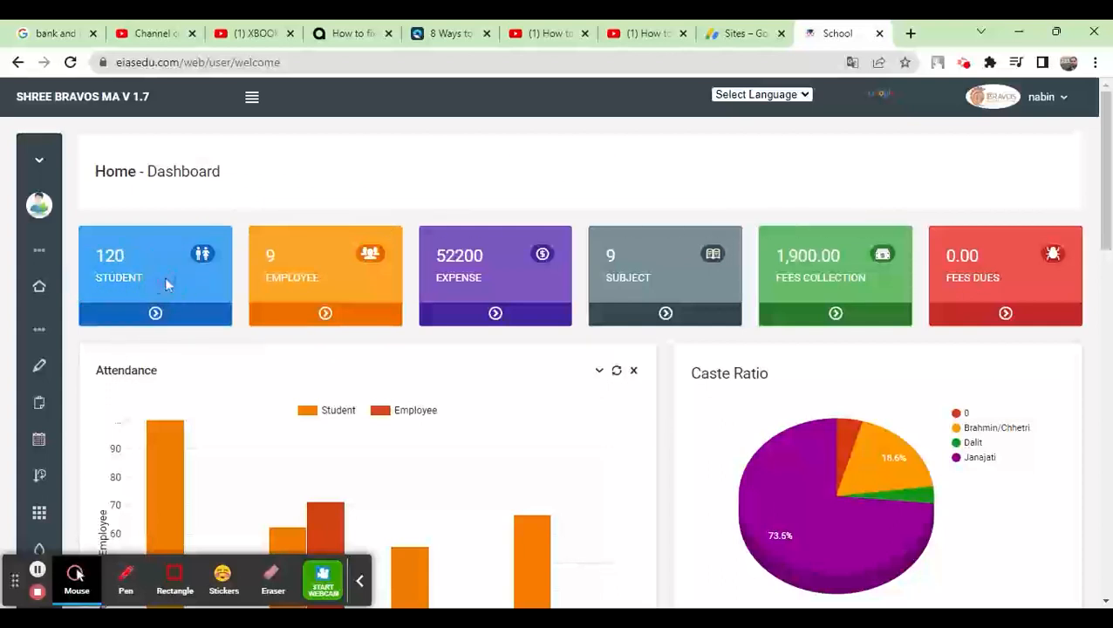
pyautogui.click(131, 584)
pyautogui.moveTo(268, 228)
pyautogui.mouseDown()
pyautogui.moveTo(262, 258)
pyautogui.moveTo(347, 263)
pyautogui.moveTo(271, 228)
pyautogui.mouseUp()
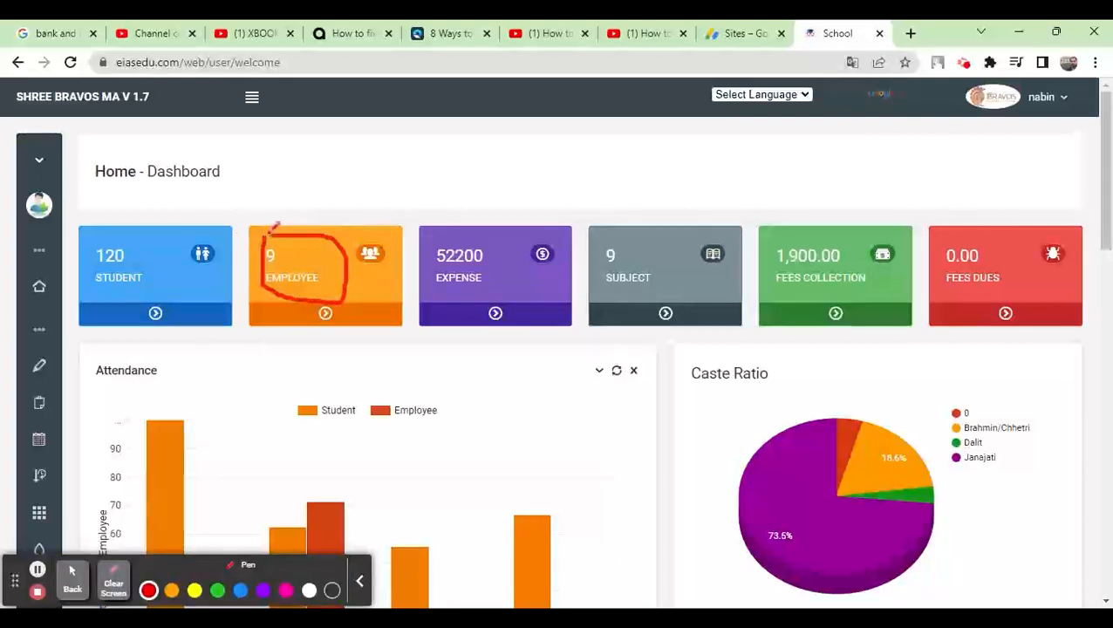
pyautogui.moveTo(468, 230)
pyautogui.mouseDown()
pyautogui.moveTo(437, 235)
pyautogui.moveTo(477, 276)
pyautogui.moveTo(498, 263)
pyautogui.moveTo(467, 229)
pyautogui.mouseUp()
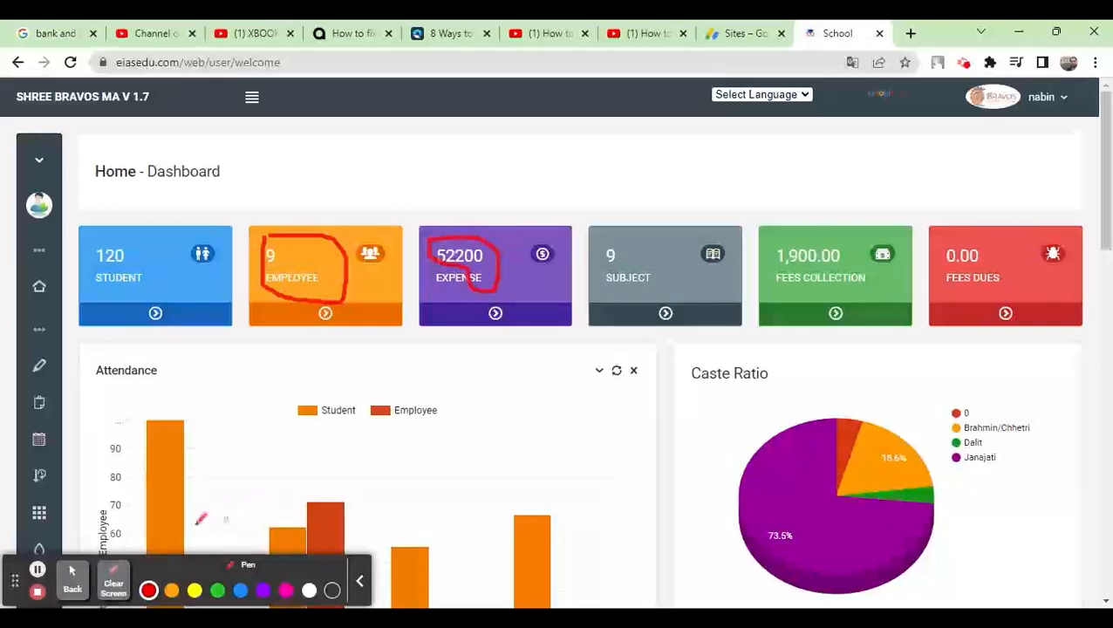
pyautogui.click(113, 582)
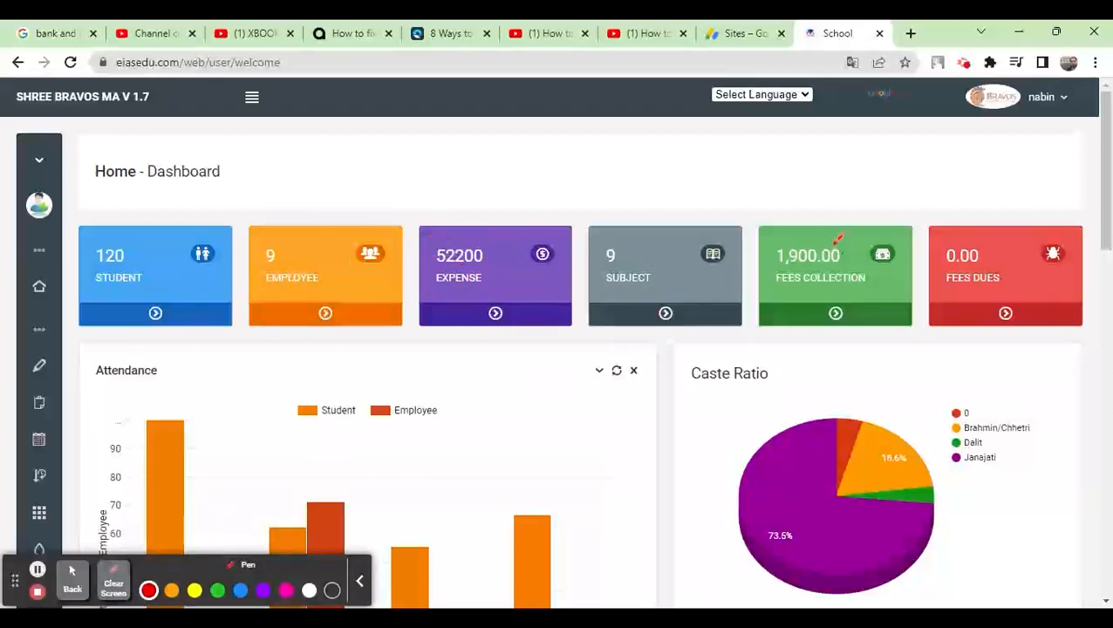
pyautogui.moveTo(833, 245)
pyautogui.mouseDown()
pyautogui.moveTo(757, 248)
pyautogui.moveTo(787, 294)
pyautogui.moveTo(916, 277)
pyautogui.moveTo(910, 243)
pyautogui.moveTo(838, 235)
pyautogui.mouseUp()
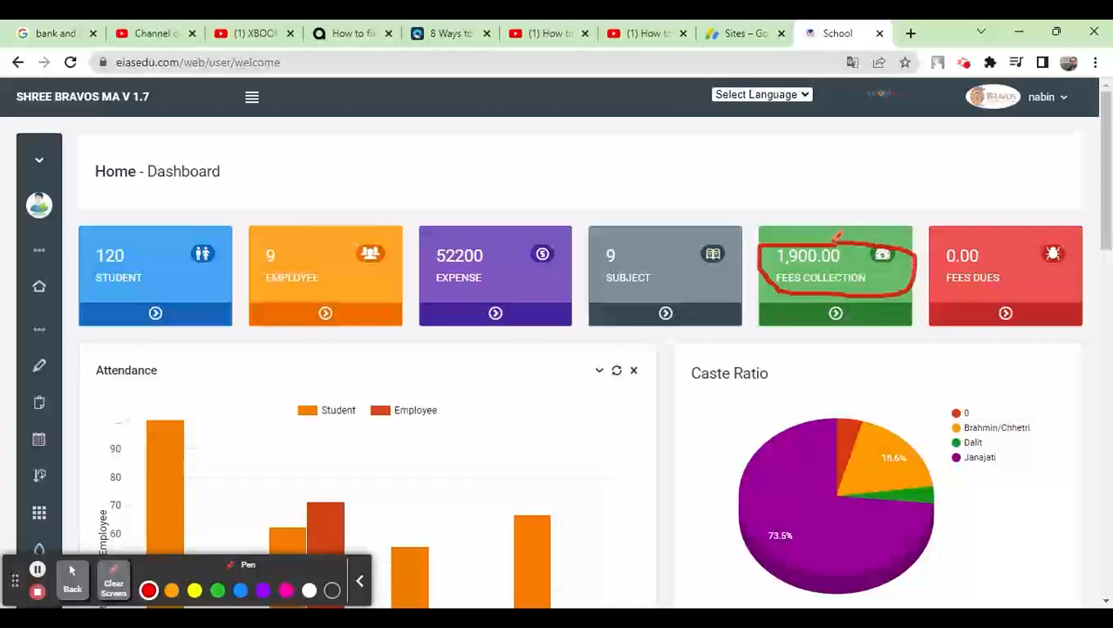
pyautogui.moveTo(964, 242)
pyautogui.mouseDown()
pyautogui.moveTo(953, 277)
pyautogui.moveTo(1016, 298)
pyautogui.moveTo(955, 247)
pyautogui.mouseUp()
pyautogui.click(113, 582)
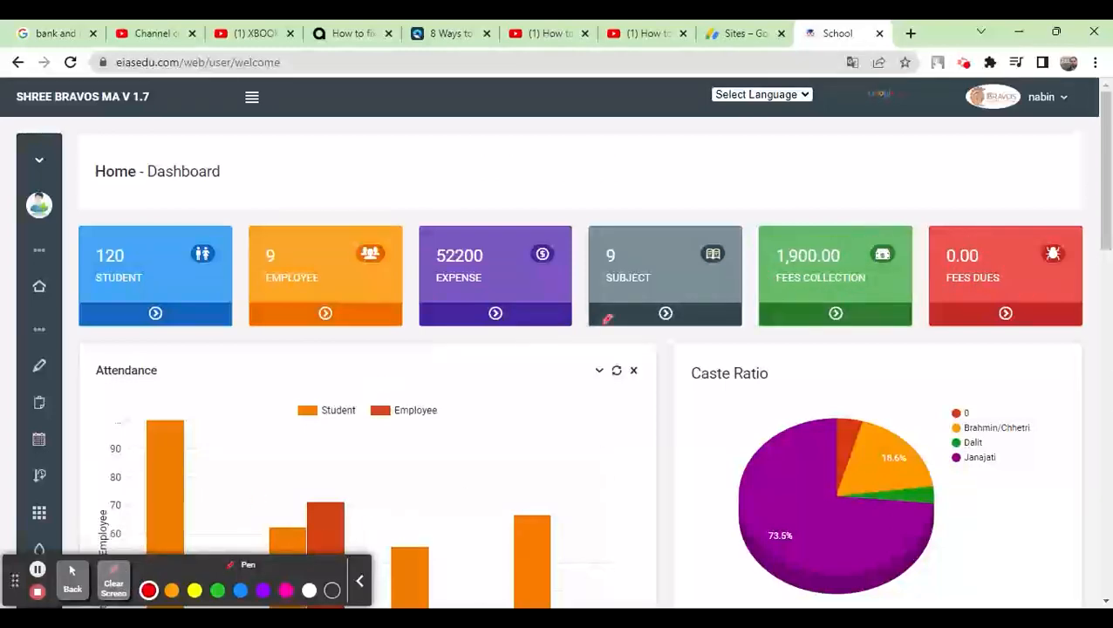
pyautogui.scroll(-1, 699, 318)
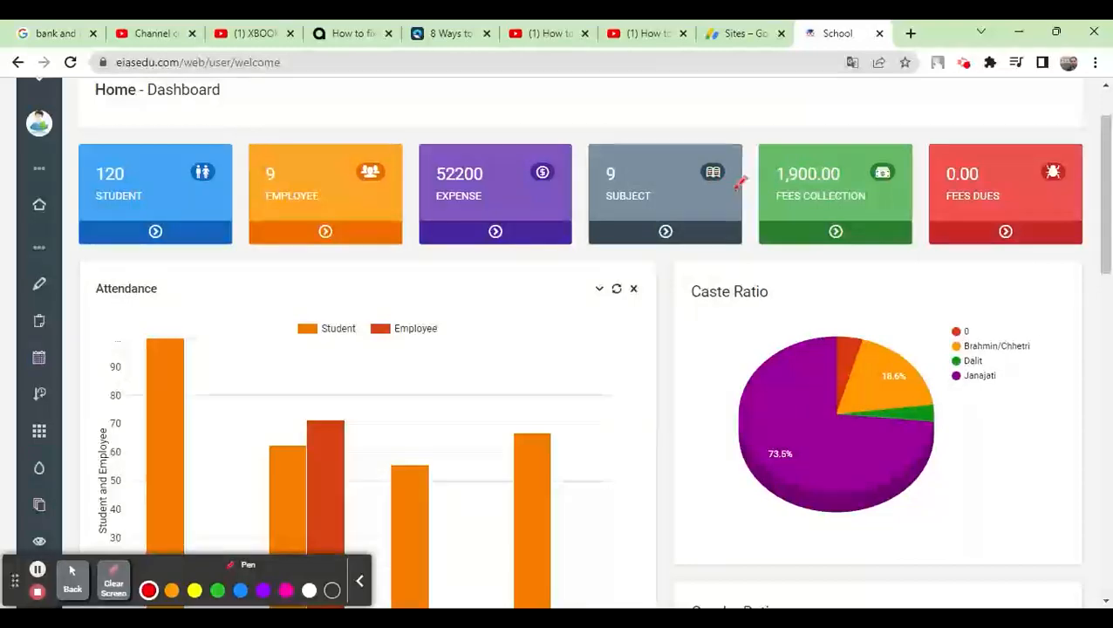
pyautogui.scroll(-2, 739, 181)
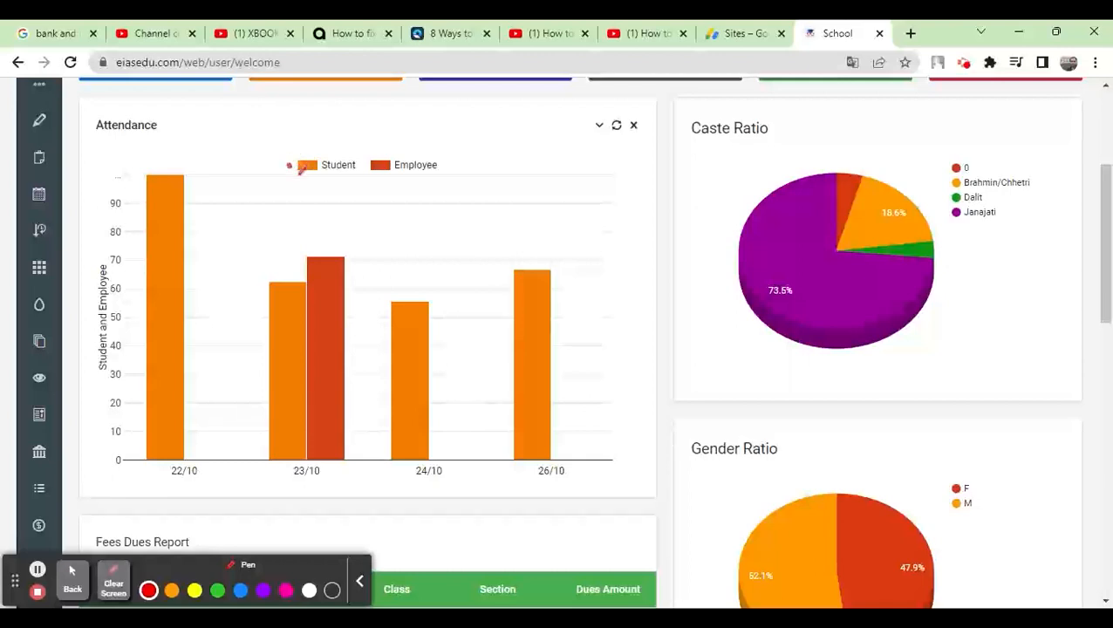
pyautogui.moveTo(291, 167)
pyautogui.mouseDown()
pyautogui.moveTo(363, 174)
pyautogui.moveTo(360, 155)
pyautogui.moveTo(325, 142)
pyautogui.moveTo(290, 163)
pyautogui.mouseUp()
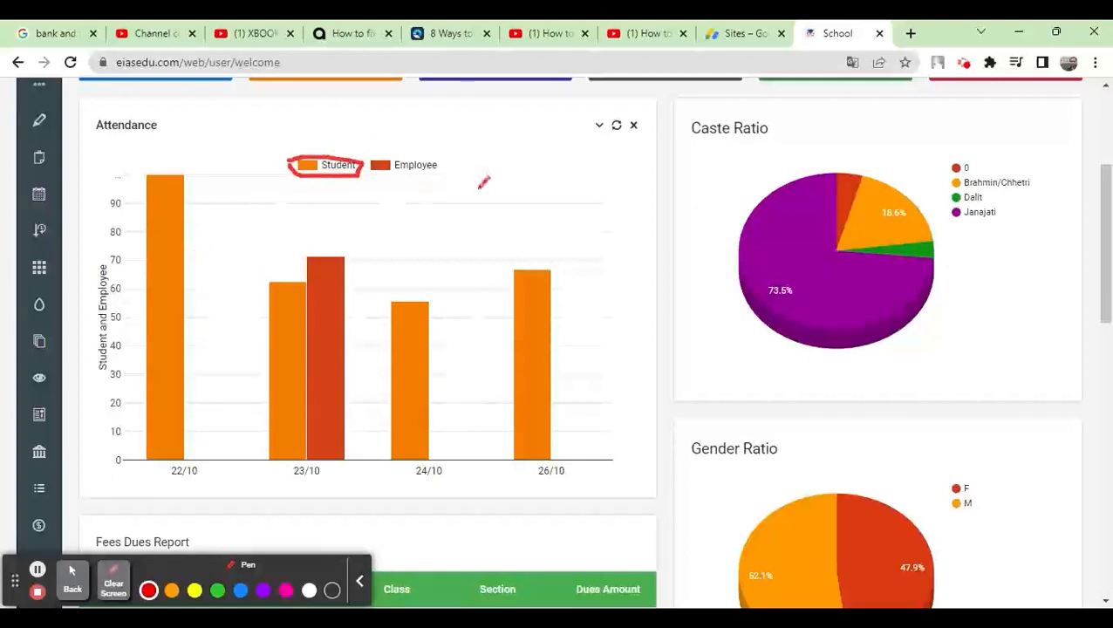
pyautogui.moveTo(427, 137)
pyautogui.mouseDown()
pyautogui.moveTo(365, 148)
pyautogui.moveTo(366, 183)
pyautogui.moveTo(455, 173)
pyautogui.moveTo(440, 136)
pyautogui.moveTo(425, 136)
pyautogui.mouseUp()
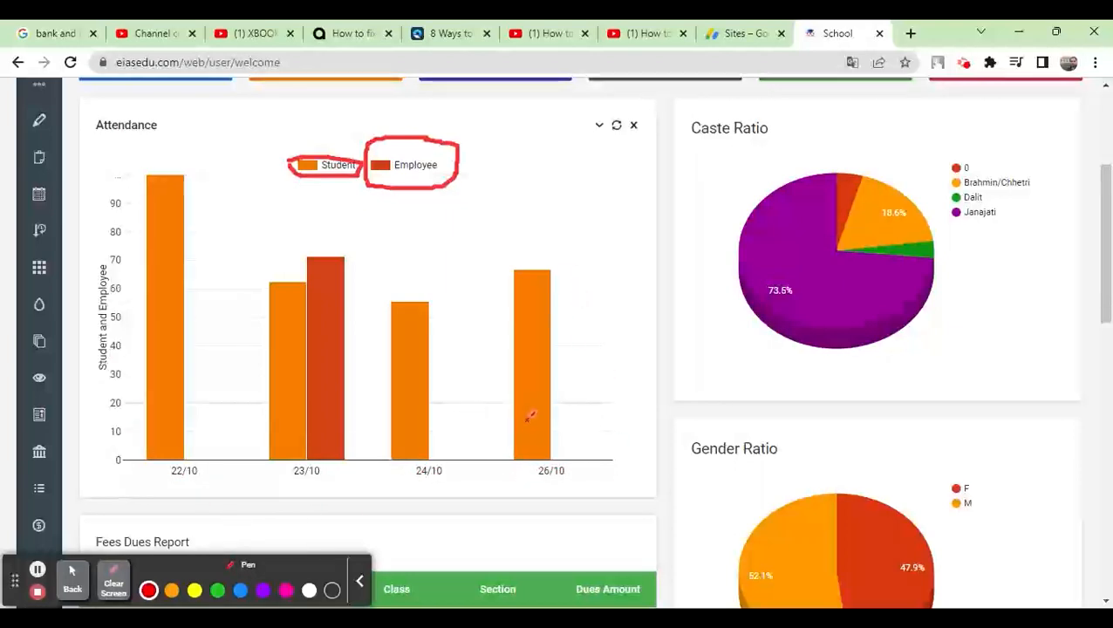
pyautogui.scroll(2, 644, 381)
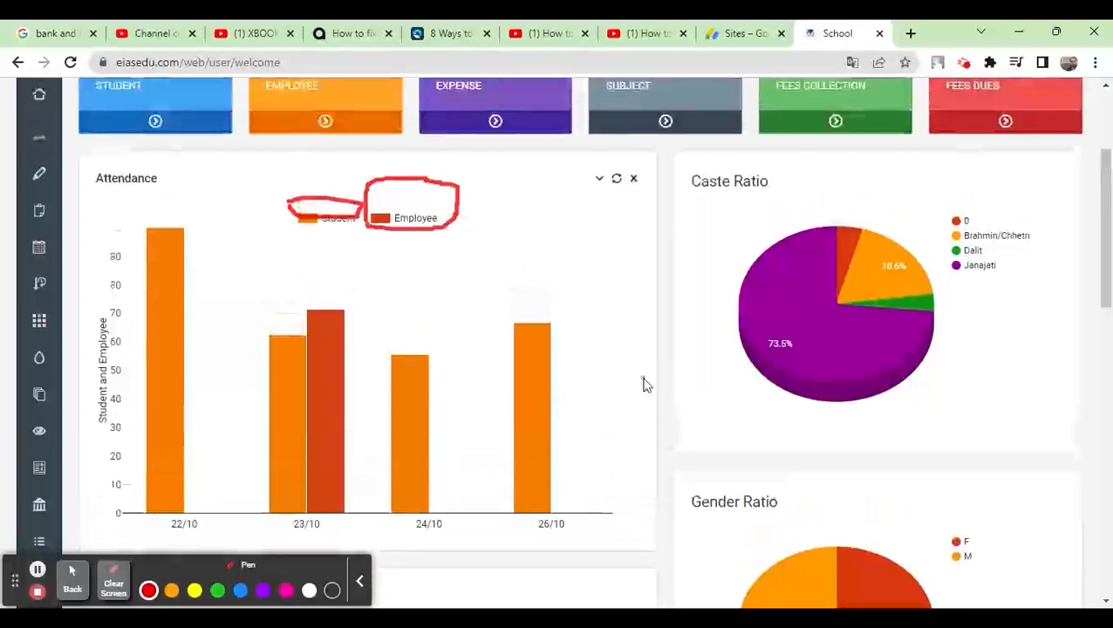
pyautogui.scroll(-1, 644, 384)
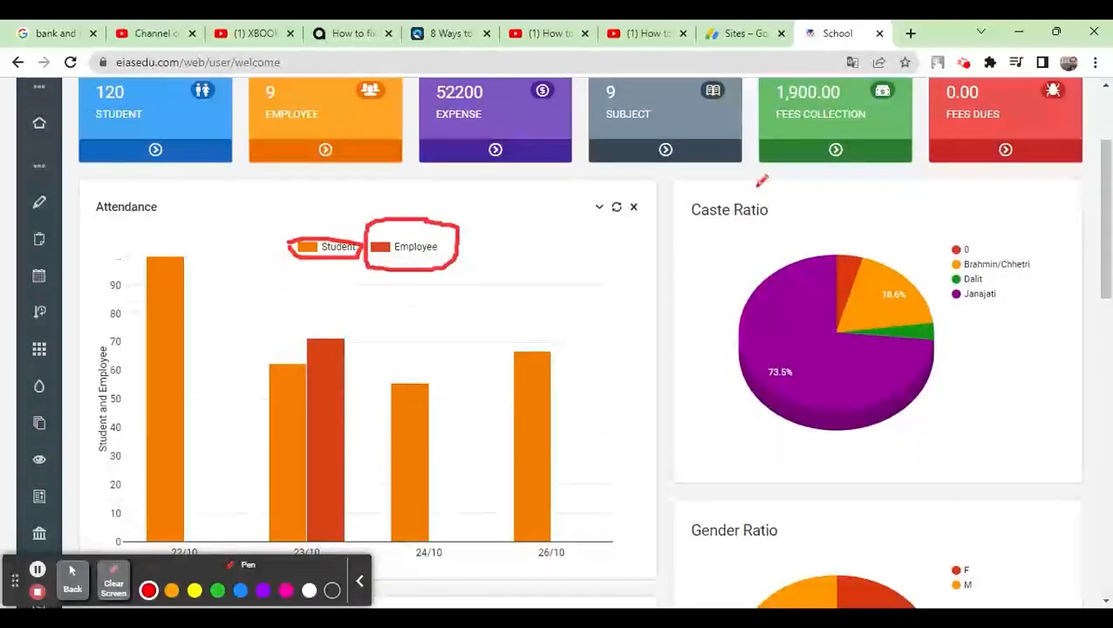
pyautogui.moveTo(761, 185)
pyautogui.mouseDown()
pyautogui.moveTo(663, 222)
pyautogui.moveTo(750, 225)
pyautogui.moveTo(789, 192)
pyautogui.moveTo(758, 185)
pyautogui.mouseUp()
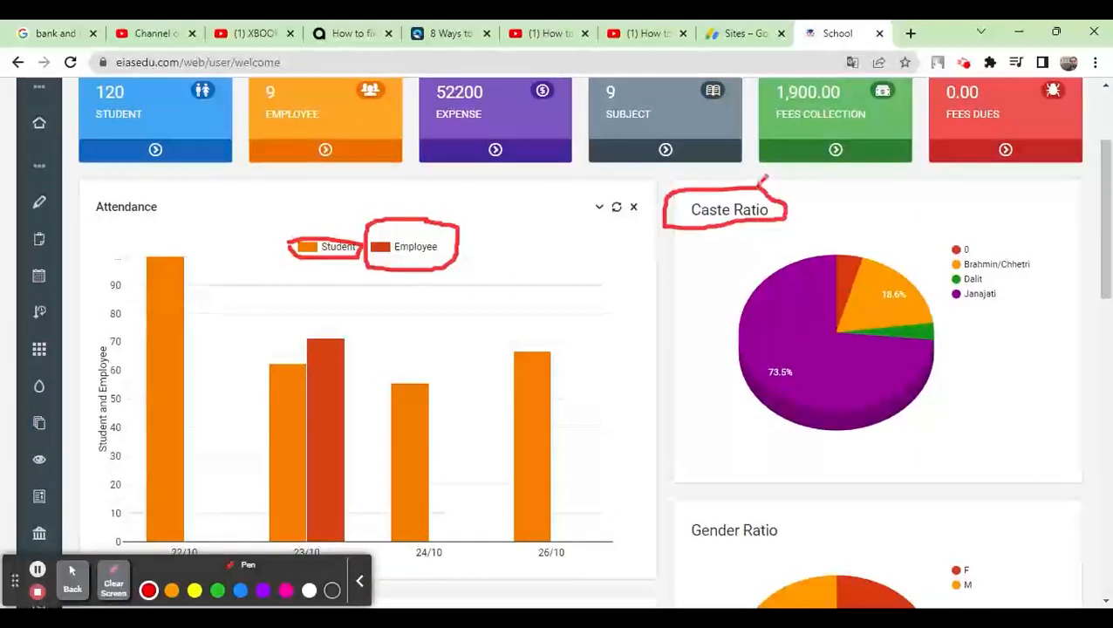
pyautogui.click(113, 583)
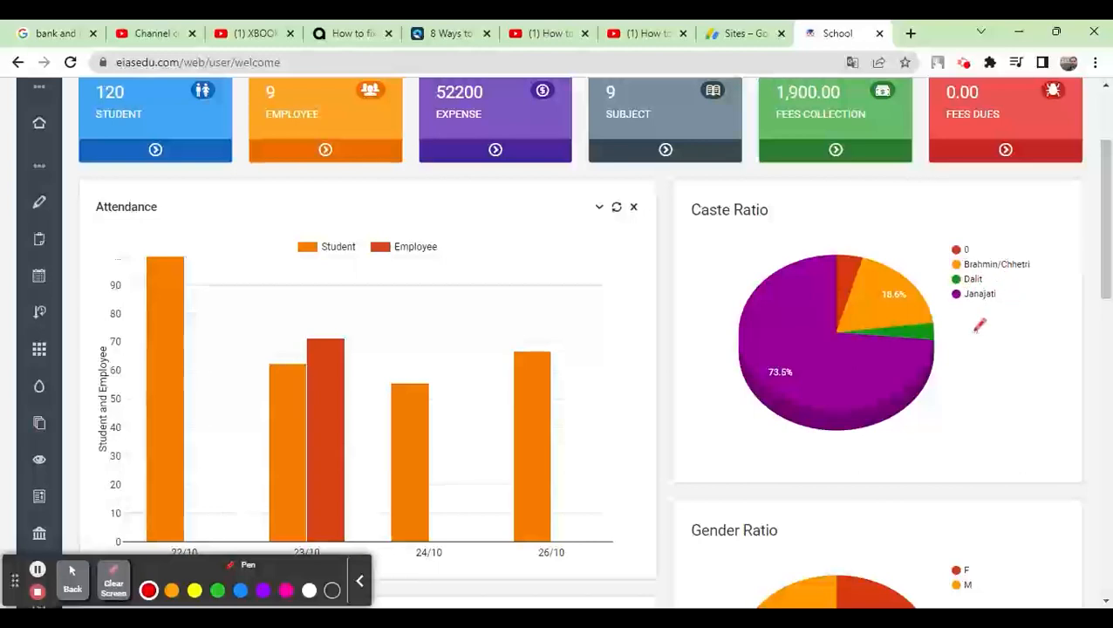
pyautogui.scroll(-3, 979, 326)
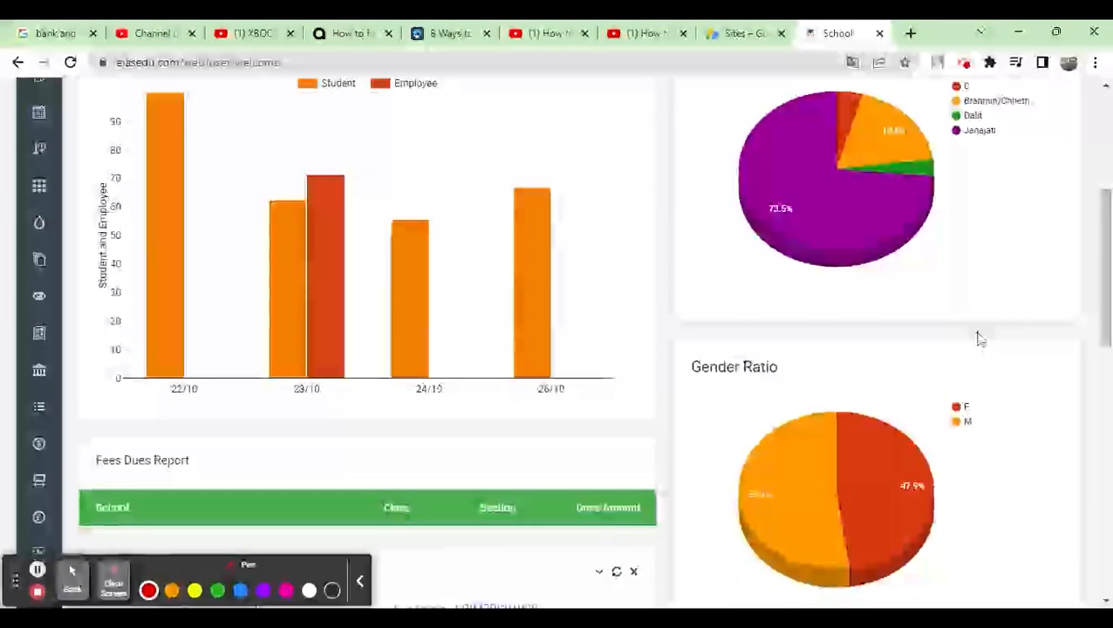
pyautogui.scroll(2, 882, 194)
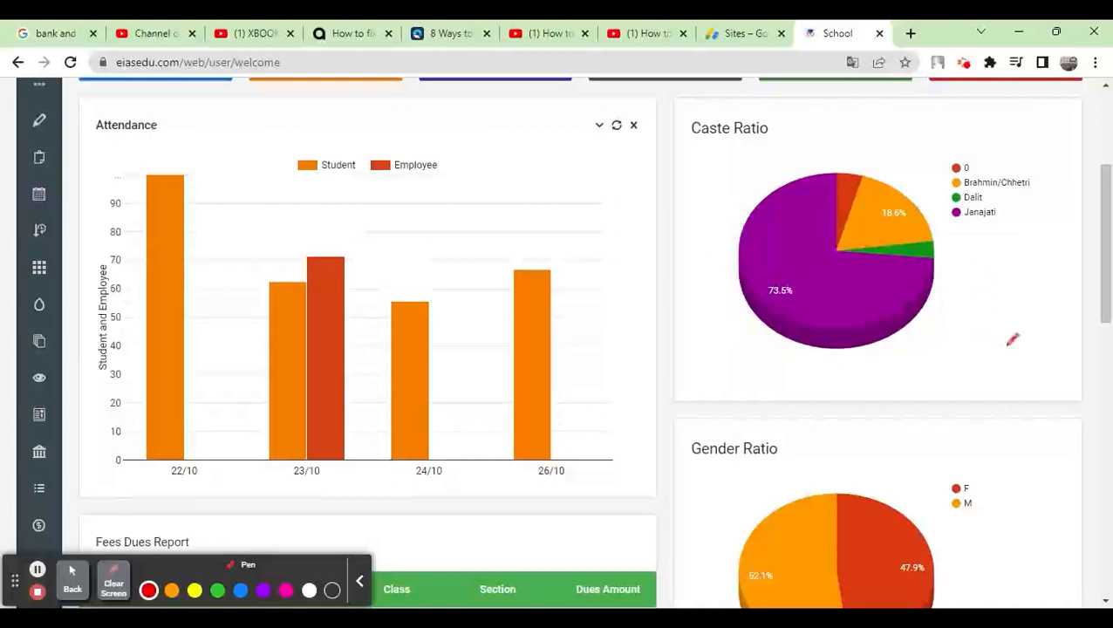
pyautogui.scroll(-1, 942, 303)
pyautogui.scroll(-1, 957, 307)
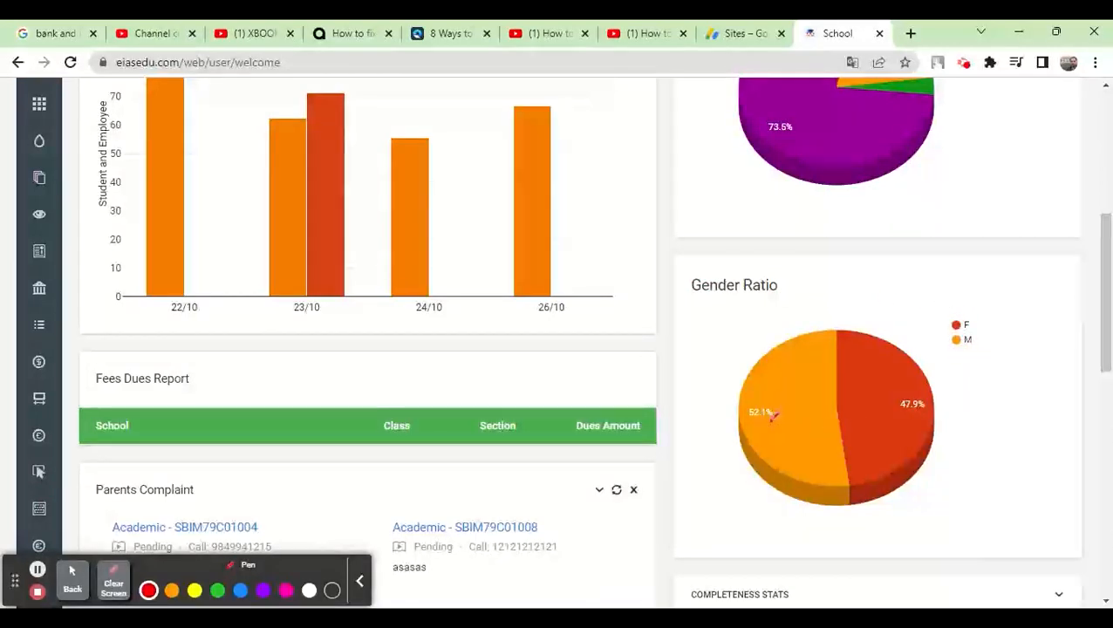
pyautogui.moveTo(764, 401)
pyautogui.mouseDown()
pyautogui.moveTo(741, 404)
pyautogui.moveTo(757, 422)
pyautogui.moveTo(789, 424)
pyautogui.mouseUp()
pyautogui.moveTo(911, 395)
pyautogui.mouseDown()
pyautogui.moveTo(899, 417)
pyautogui.moveTo(916, 389)
pyautogui.mouseUp()
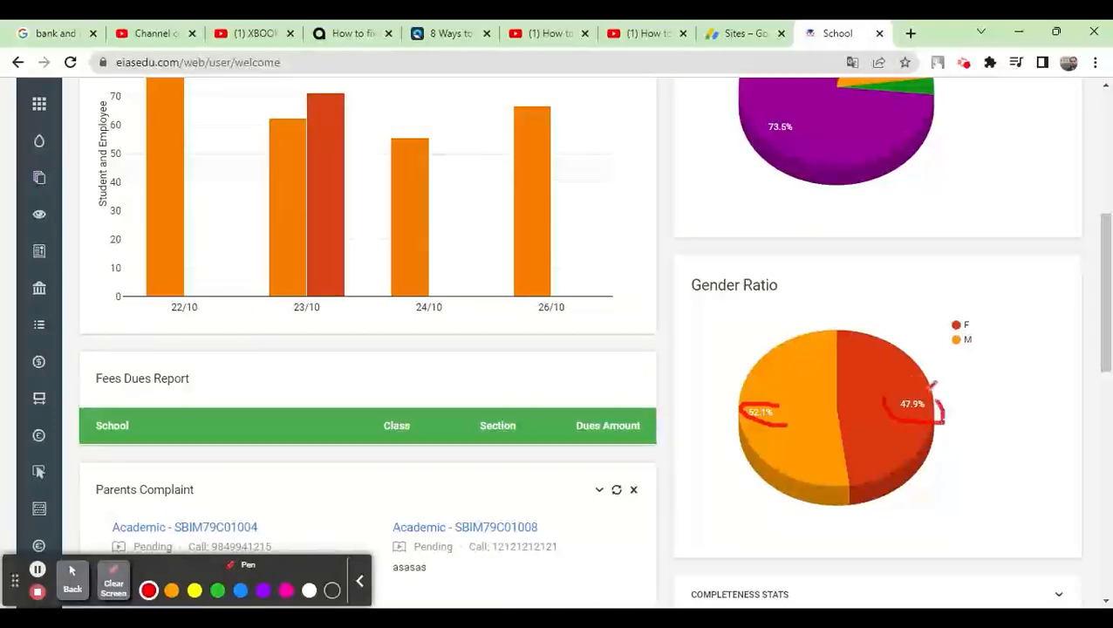
pyautogui.click(113, 590)
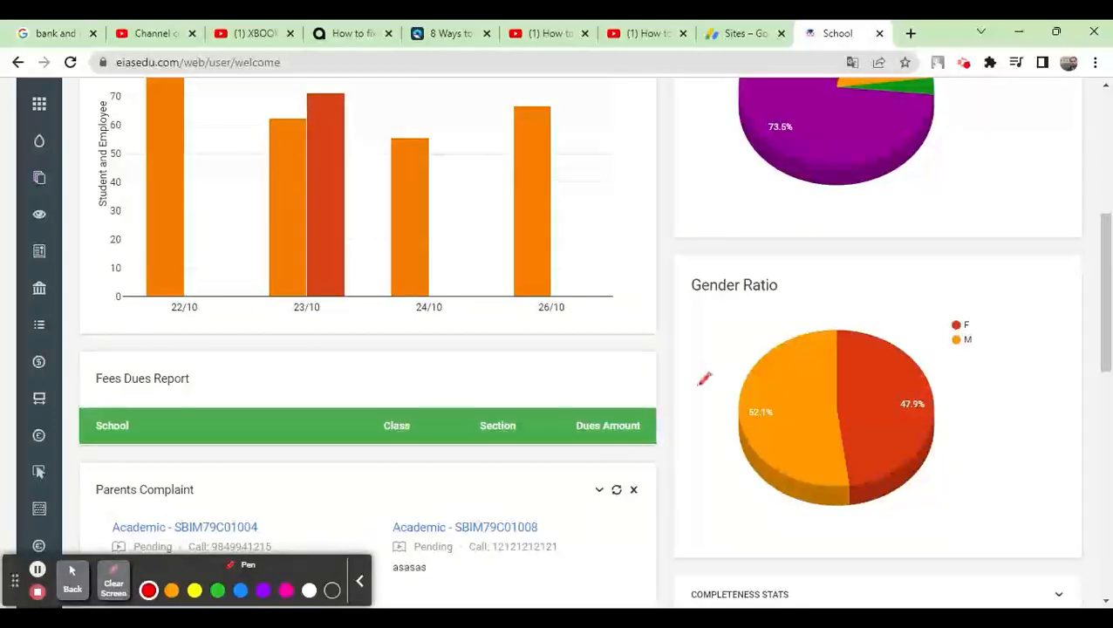
pyautogui.scroll(-1, 703, 373)
pyautogui.scroll(-3, 705, 370)
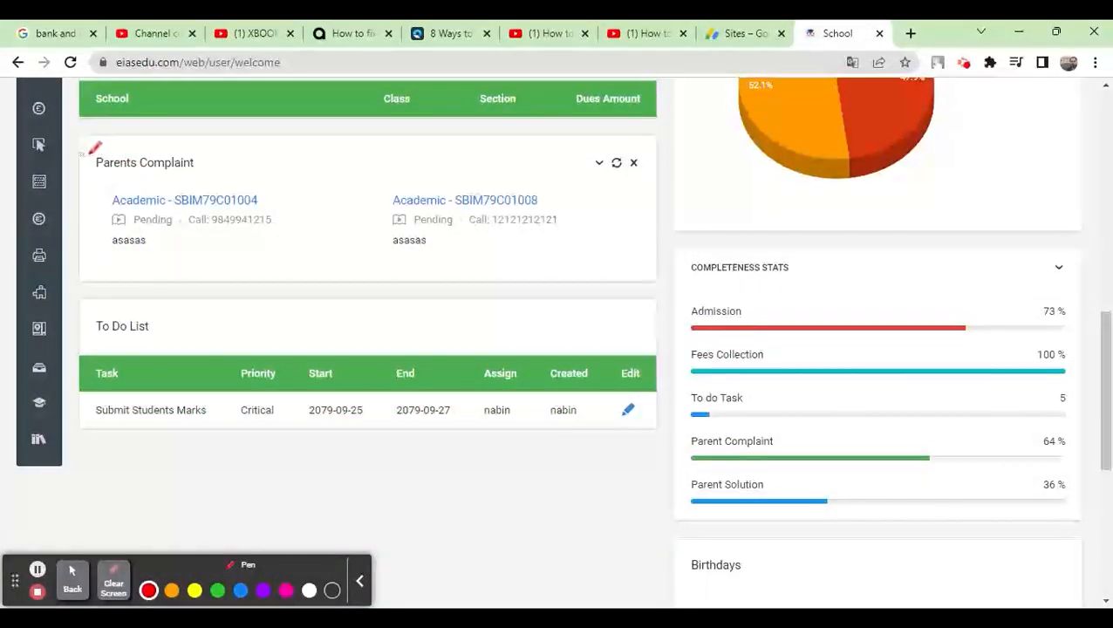
pyautogui.moveTo(91, 153)
pyautogui.mouseDown()
pyautogui.moveTo(93, 180)
pyautogui.moveTo(180, 175)
pyautogui.moveTo(227, 156)
pyautogui.moveTo(202, 141)
pyautogui.moveTo(111, 146)
pyautogui.mouseUp()
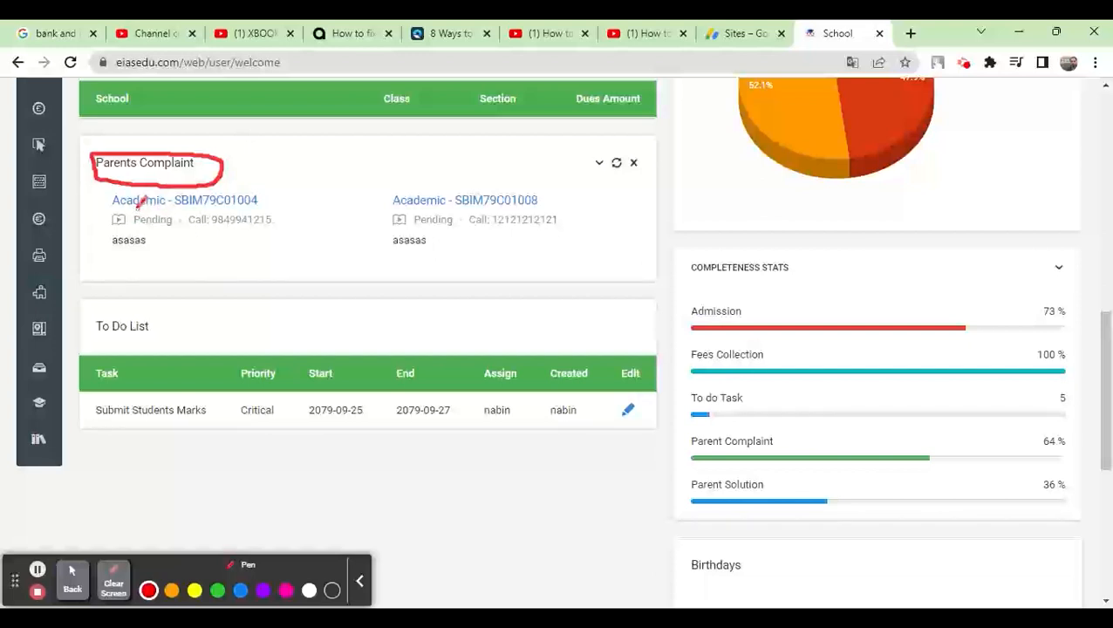
pyautogui.click(112, 586)
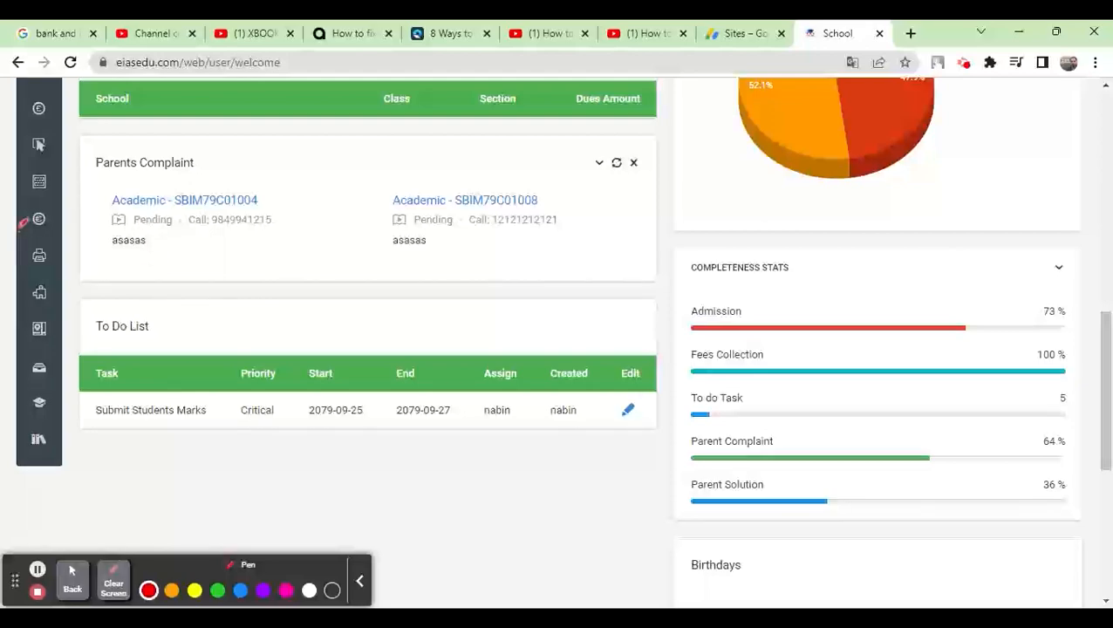
pyautogui.scroll(7, 32, 209)
pyautogui.scroll(-8, 33, 208)
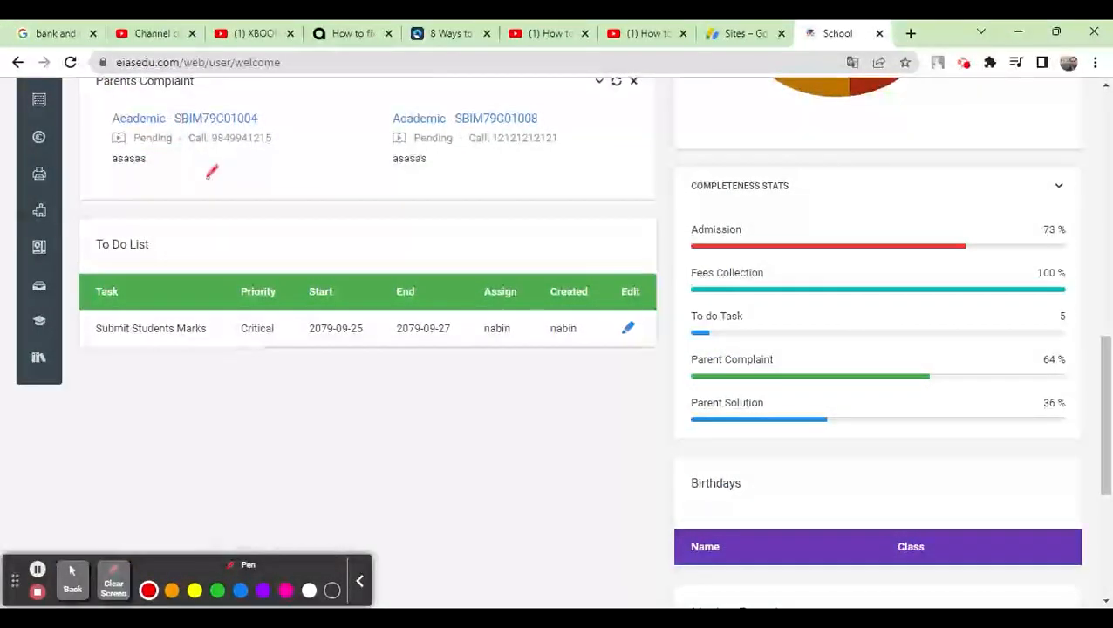
pyautogui.scroll(1, 211, 179)
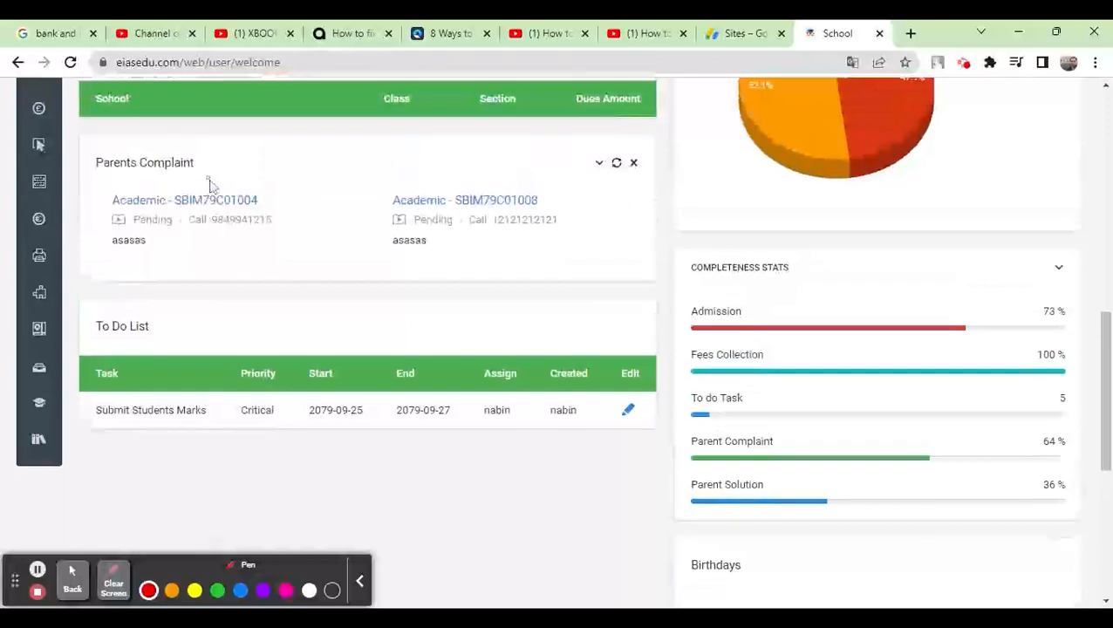
pyautogui.click(73, 578)
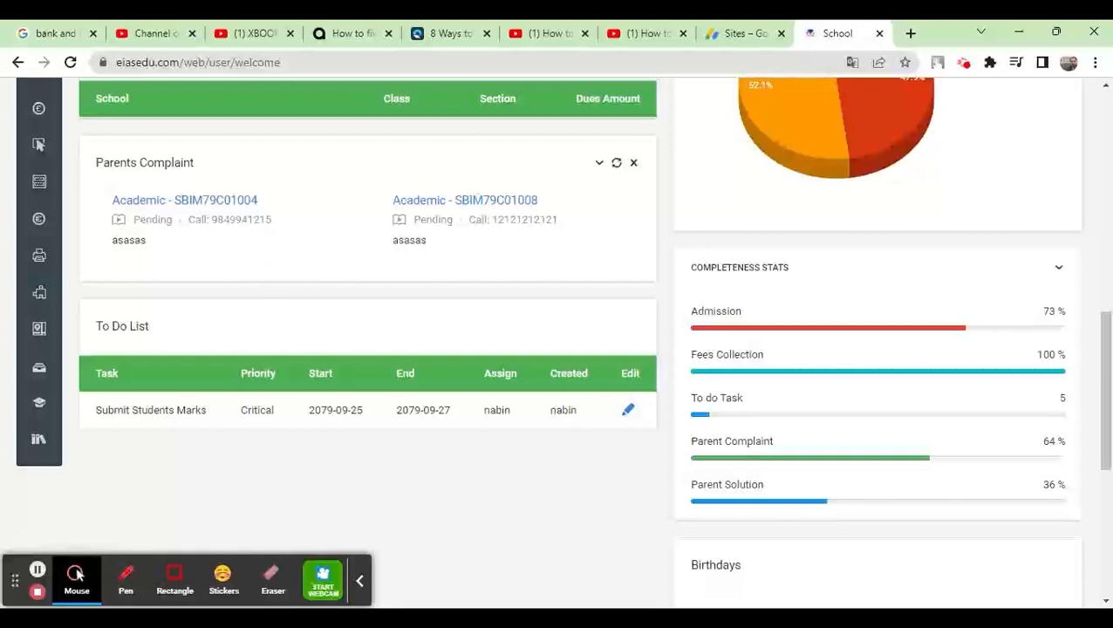
# Open the first pending academic parent complaint, select its comment 'asasas', then return to the dashboard
pyautogui.click(184, 202)
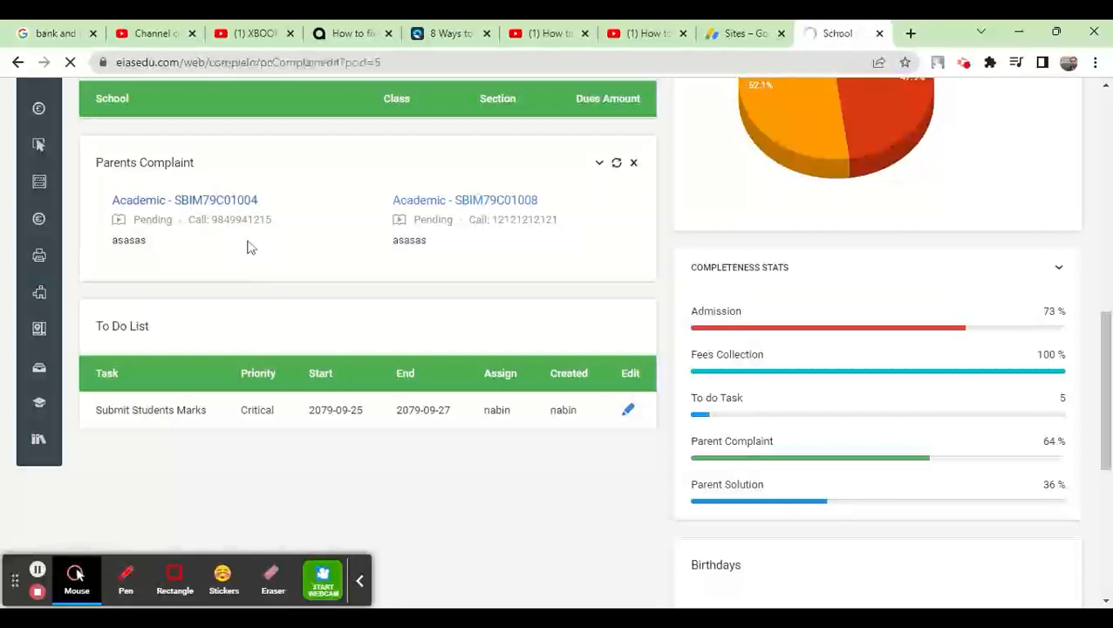
pyautogui.scroll(-3, 399, 266)
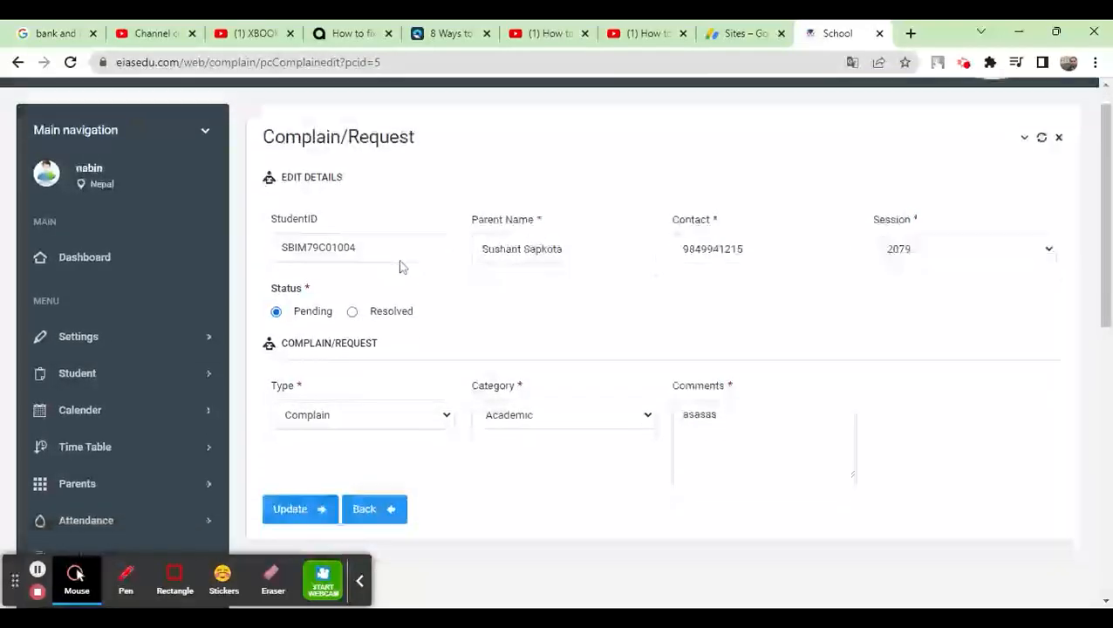
pyautogui.scroll(1, 400, 266)
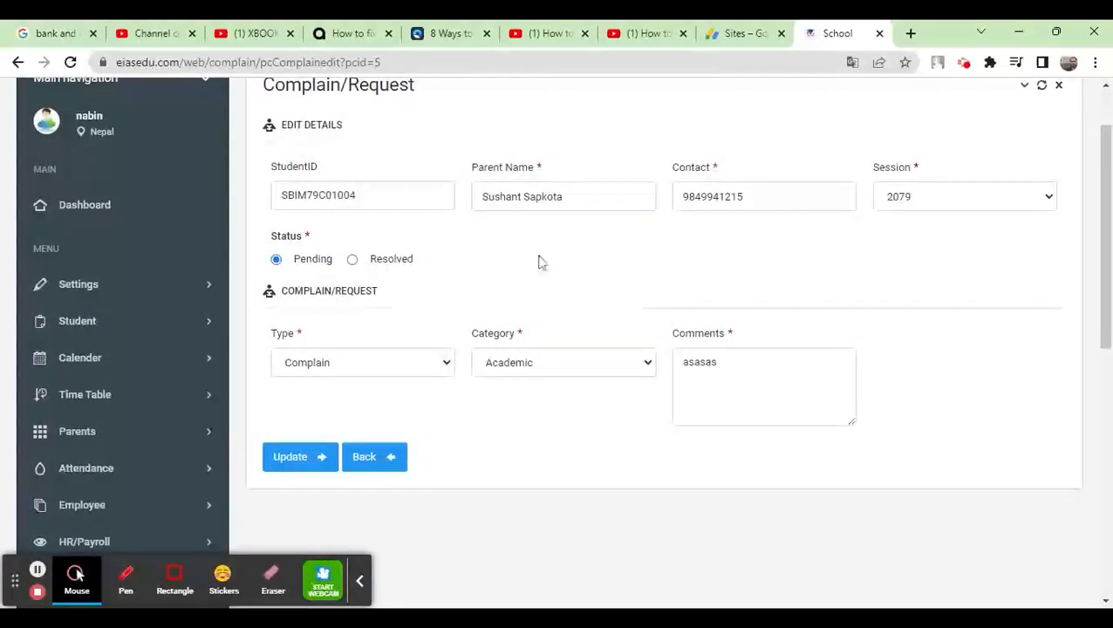
pyautogui.moveTo(738, 366); pyautogui.dragTo(667, 373)
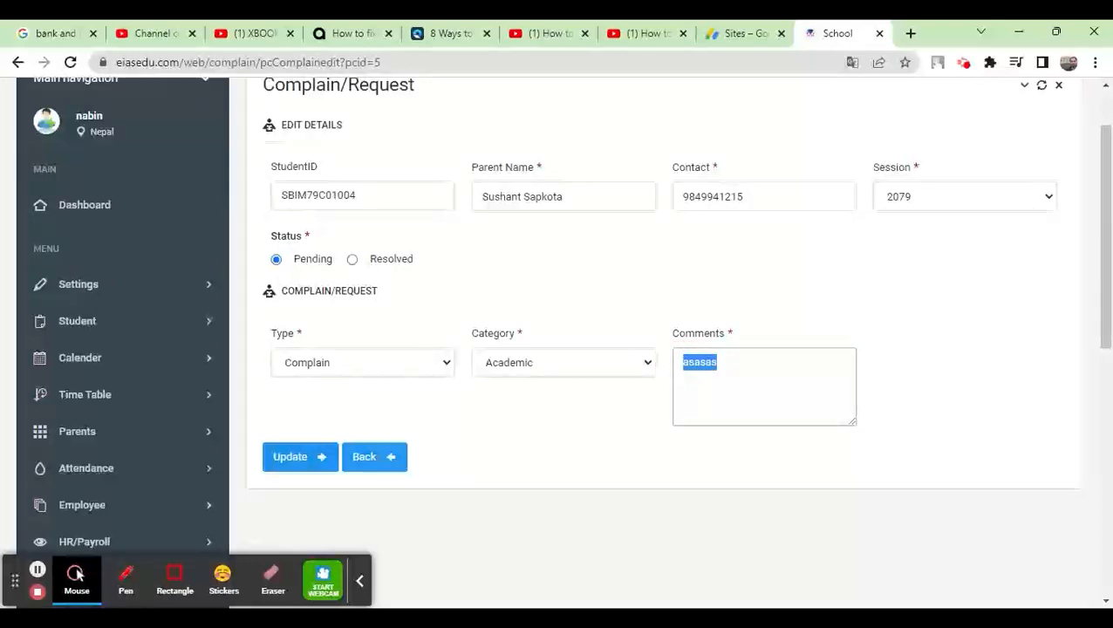
pyautogui.click(698, 362)
pyautogui.moveTo(720, 367); pyautogui.dragTo(678, 367)
pyautogui.click(85, 212)
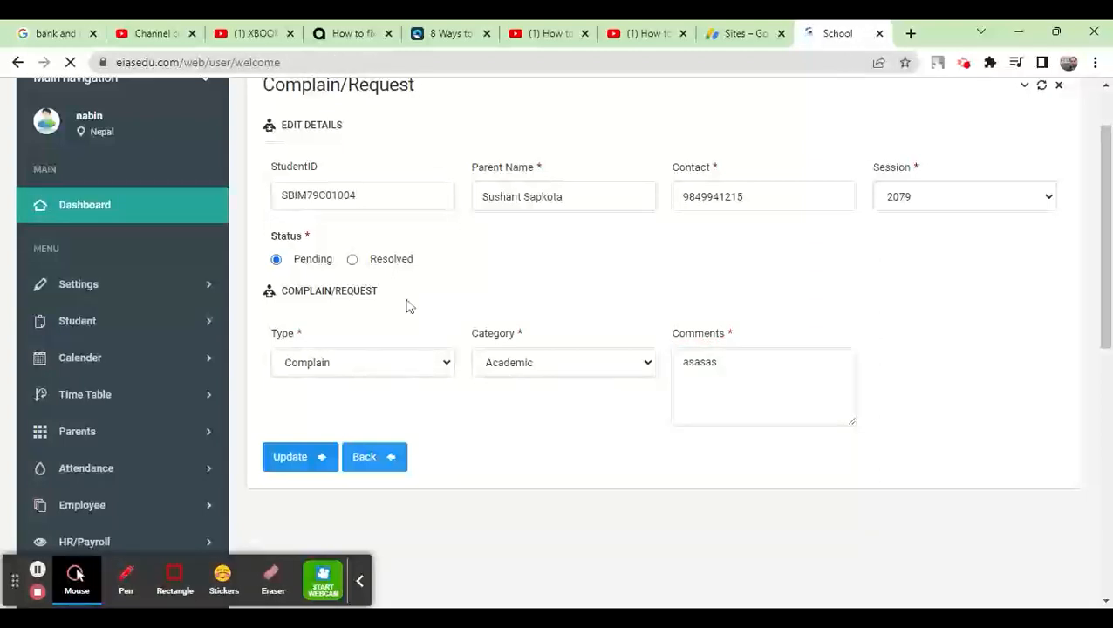
# Scroll to the To Do List on the dashboard and check the user account menu
pyautogui.scroll(-5, 405, 332)
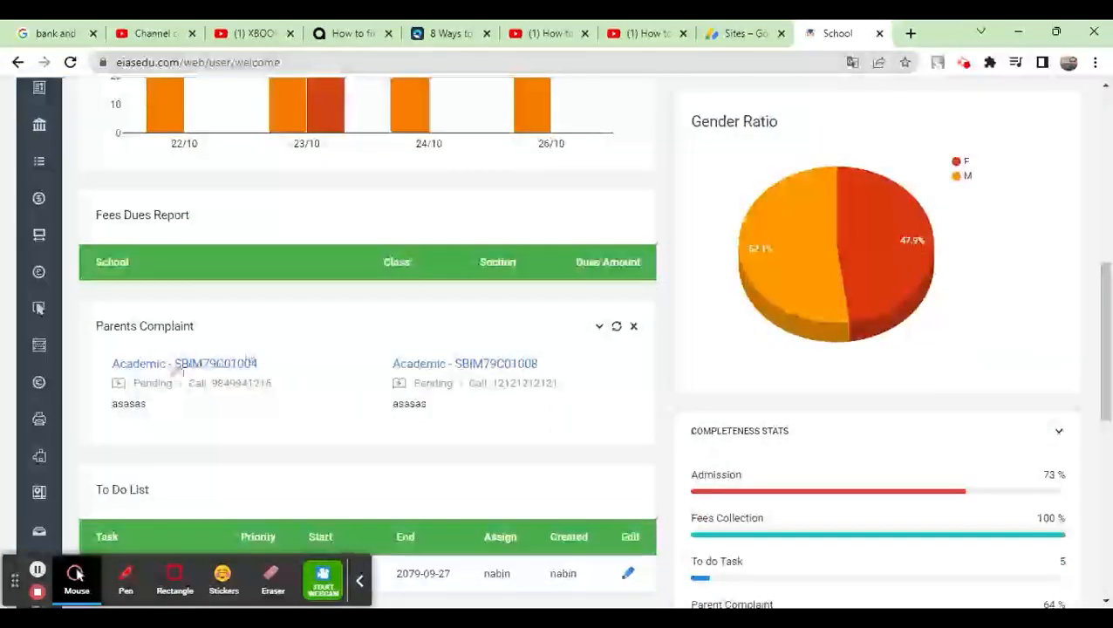
pyautogui.scroll(-4, 593, 393)
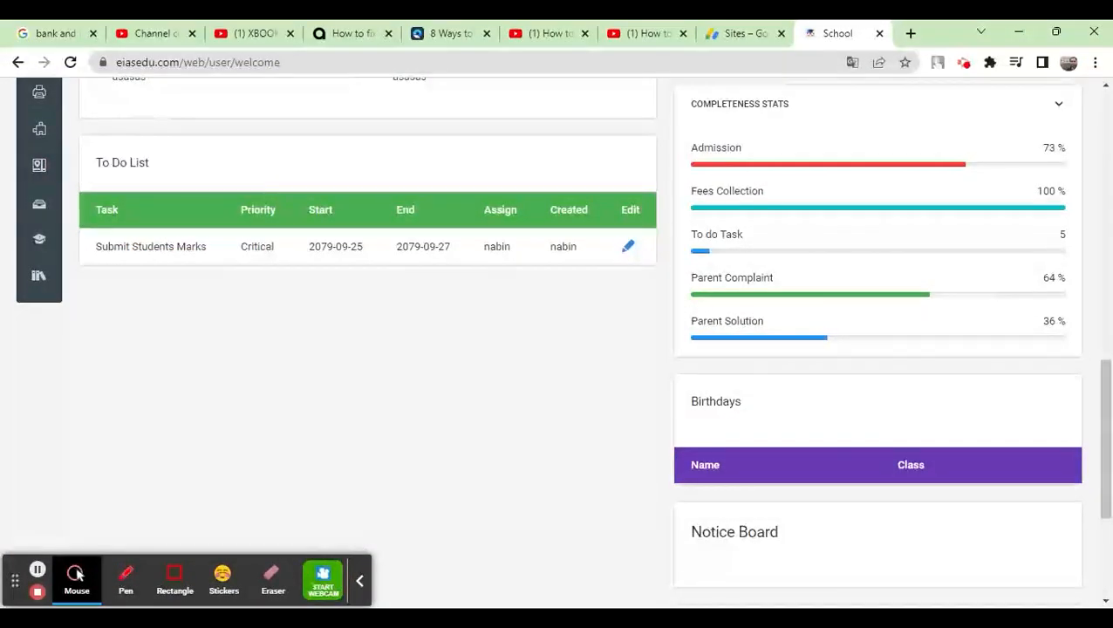
pyautogui.moveTo(94, 165); pyautogui.dragTo(148, 163)
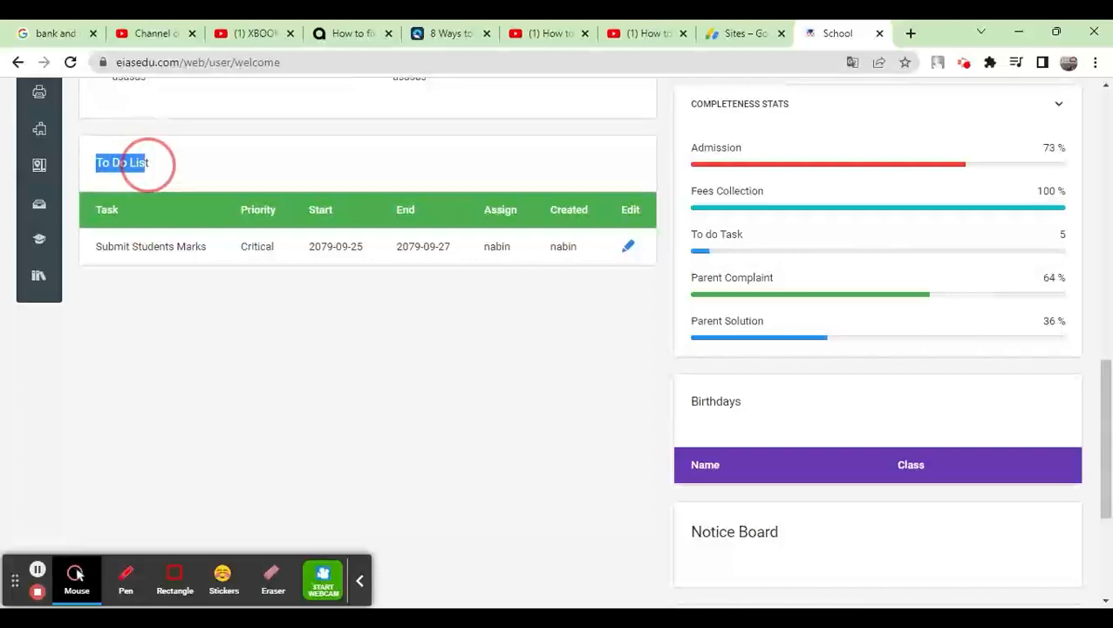
pyautogui.scroll(10, 382, 210)
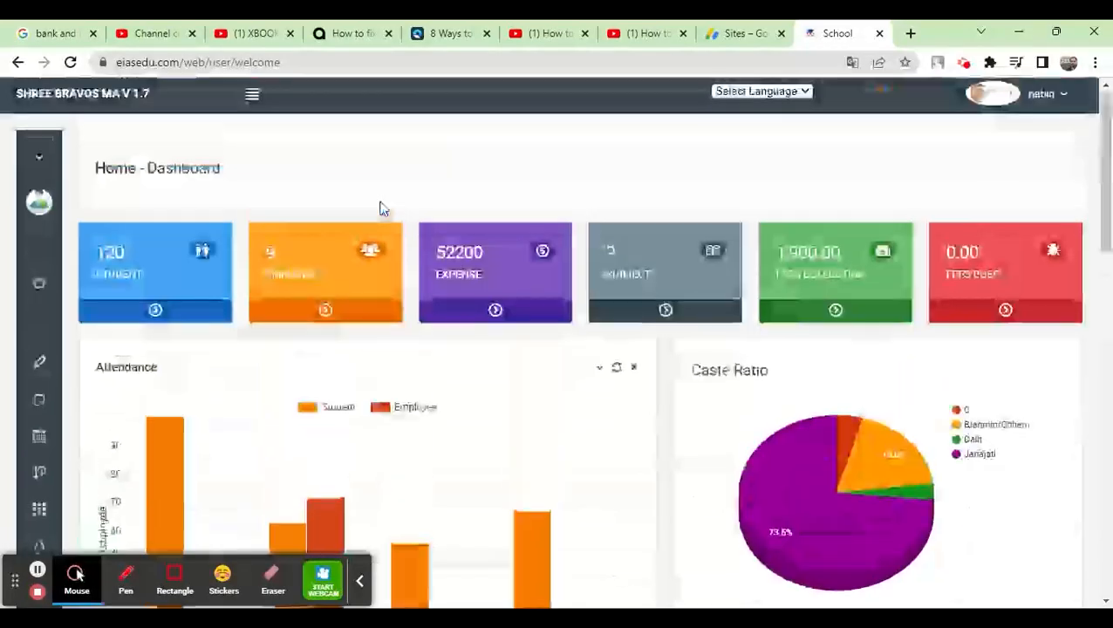
pyautogui.click(1063, 103)
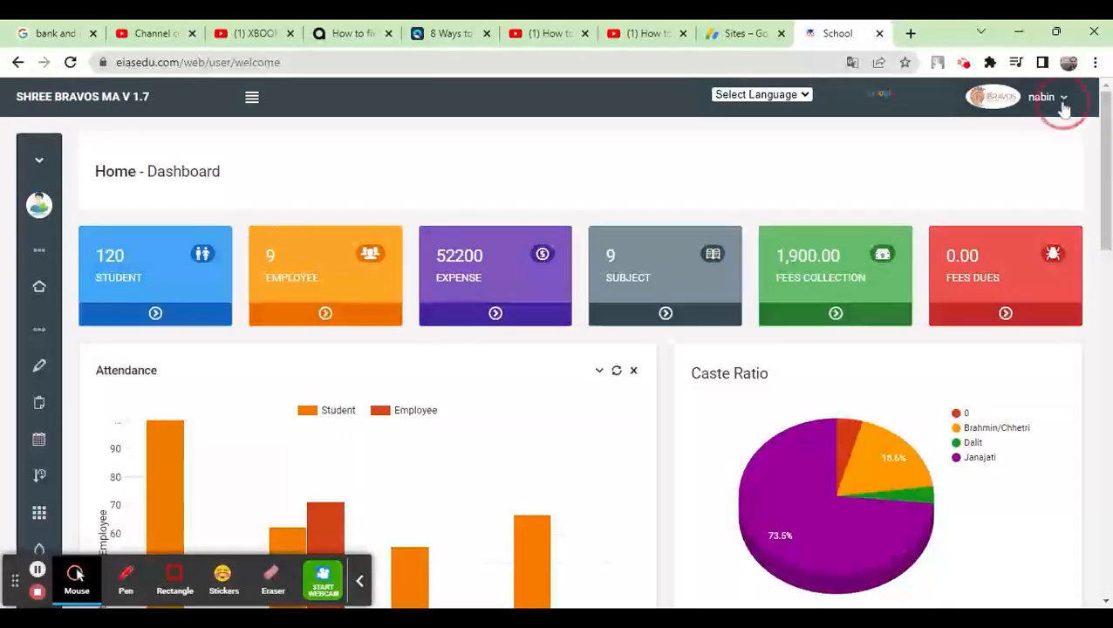
pyautogui.click(1066, 103)
# Review the Submit Students Marks task: Critical priority, 2079-09-25 to 2079-09-27
pyautogui.scroll(-10, 545, 293)
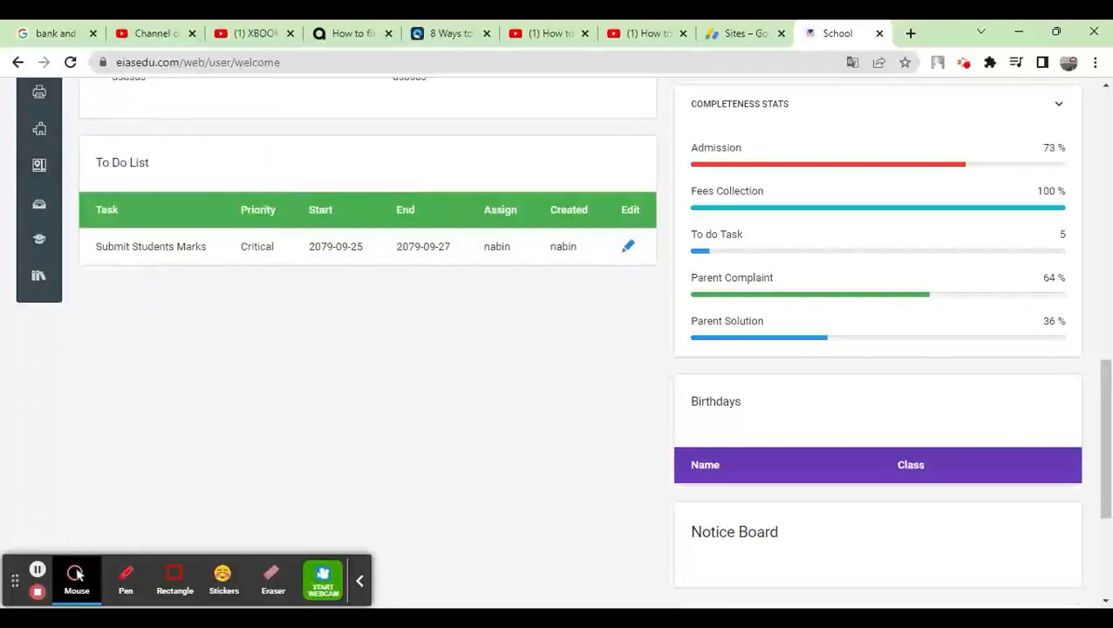
pyautogui.moveTo(102, 163); pyautogui.dragTo(183, 168)
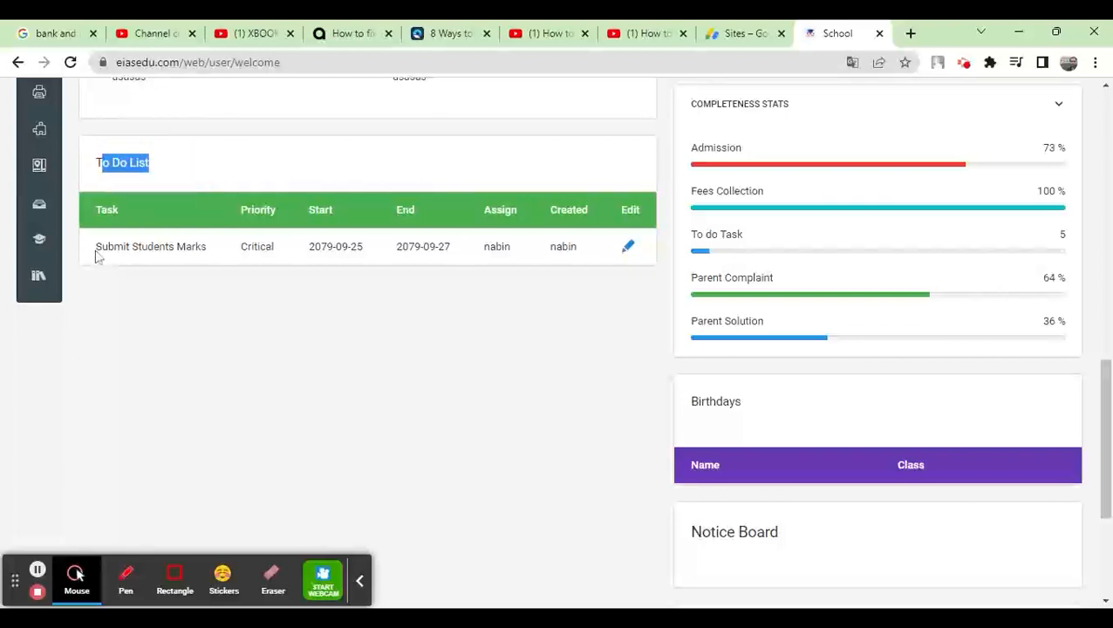
pyautogui.moveTo(96, 247); pyautogui.dragTo(197, 246)
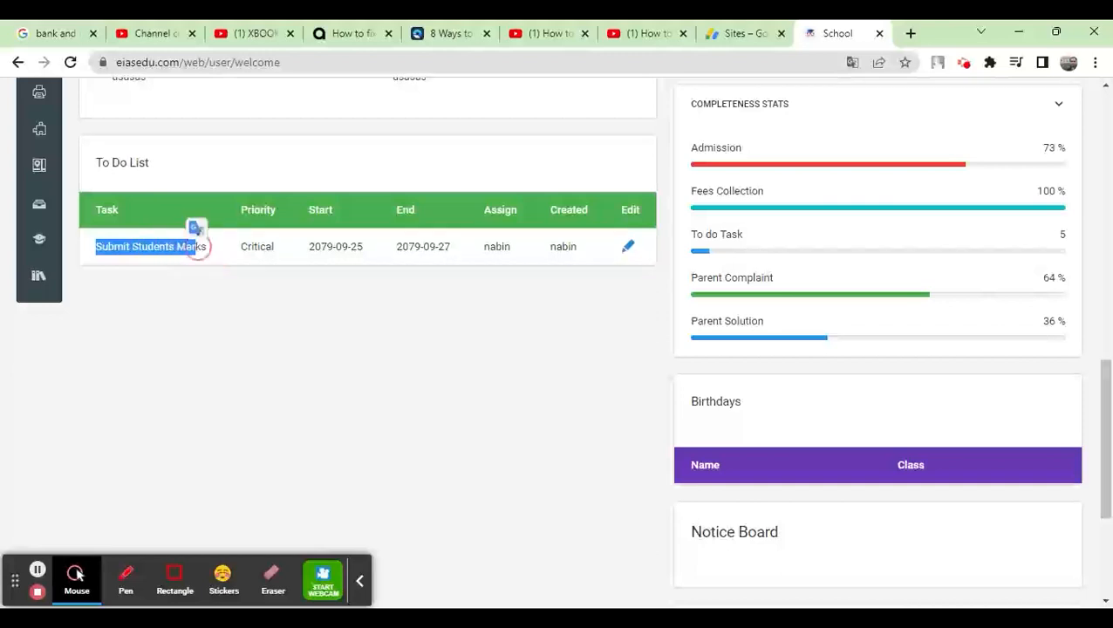
pyautogui.doubleClick(258, 246)
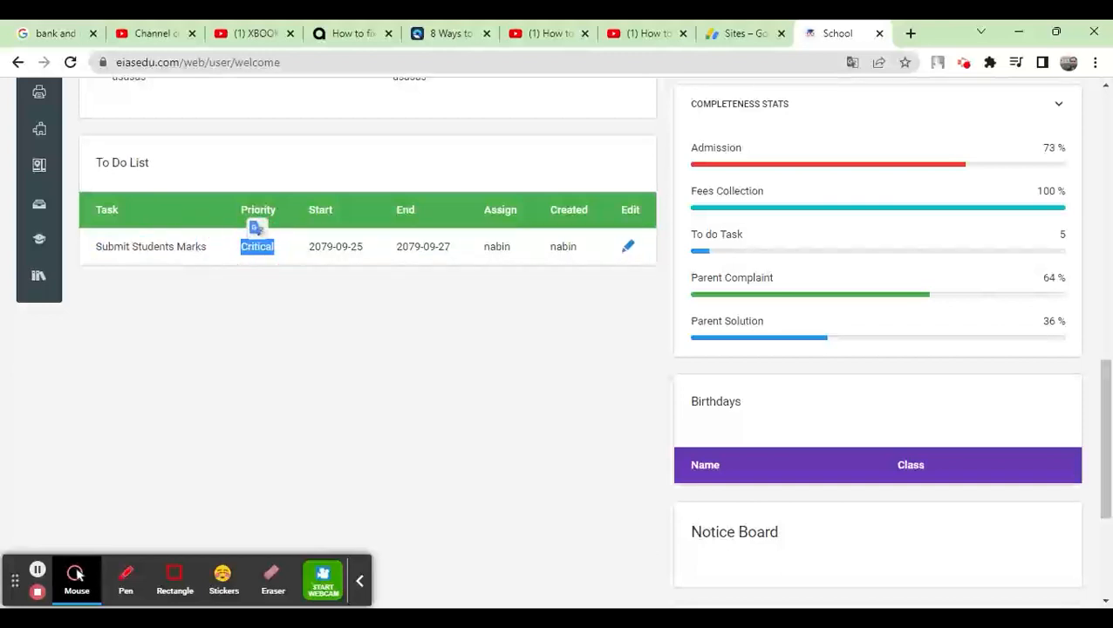
pyautogui.doubleClick(321, 246)
pyautogui.tripleClick(320, 246)
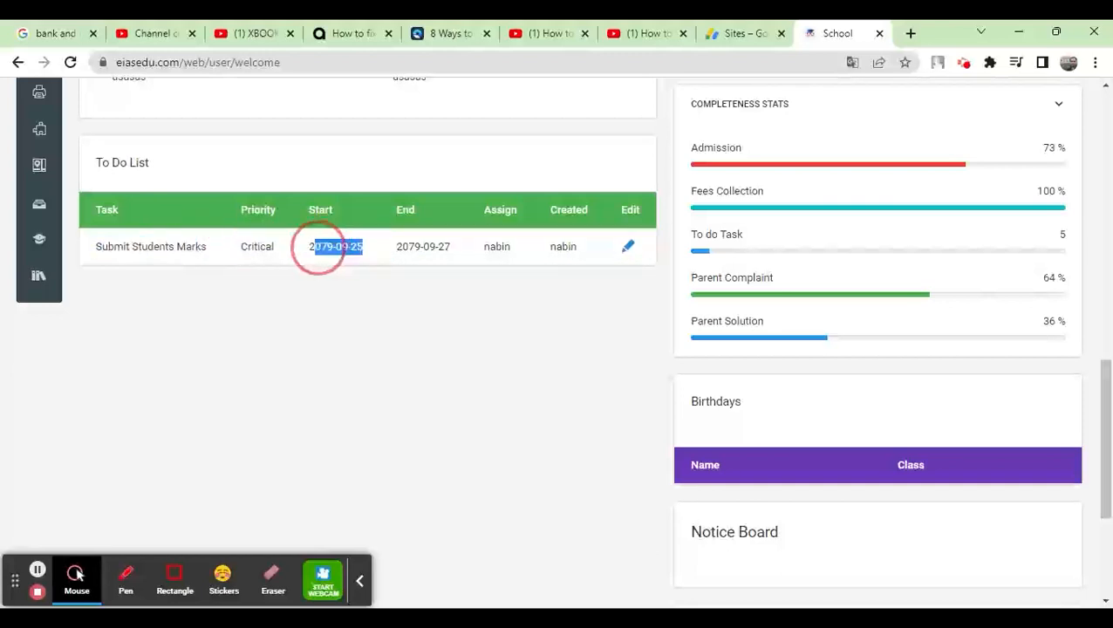
pyautogui.click(436, 246)
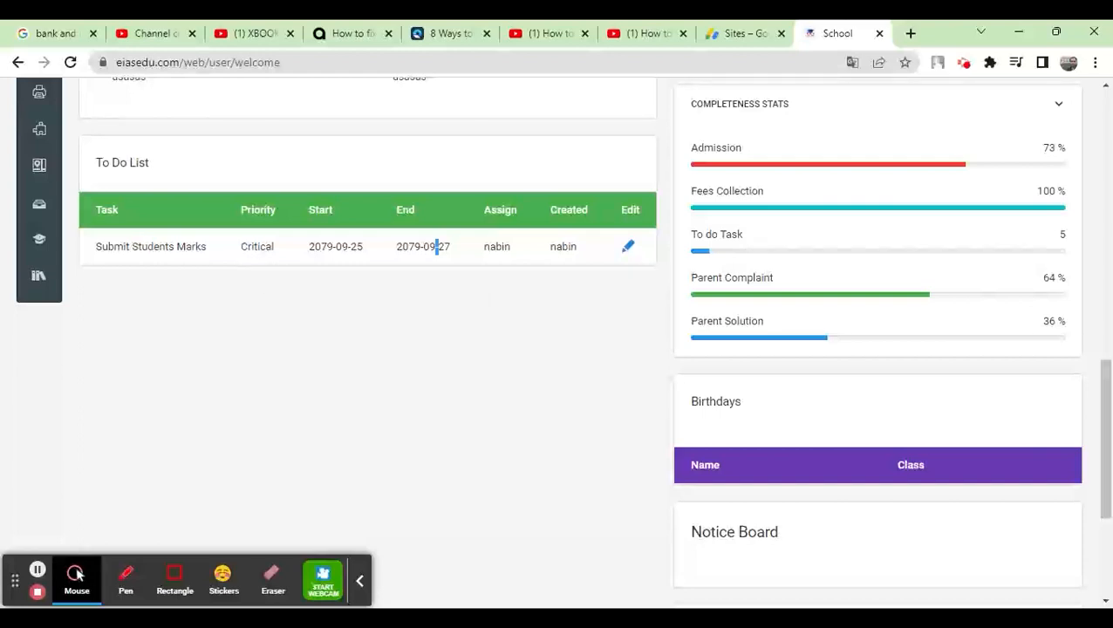
pyautogui.moveTo(241, 247); pyautogui.dragTo(271, 249)
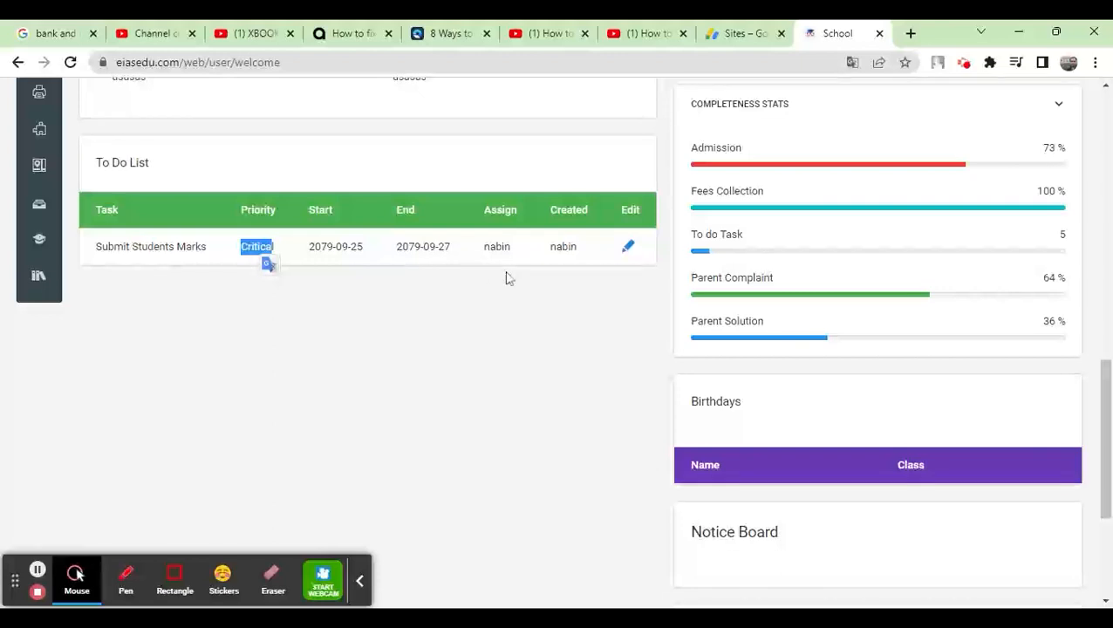
pyautogui.scroll(1, 519, 277)
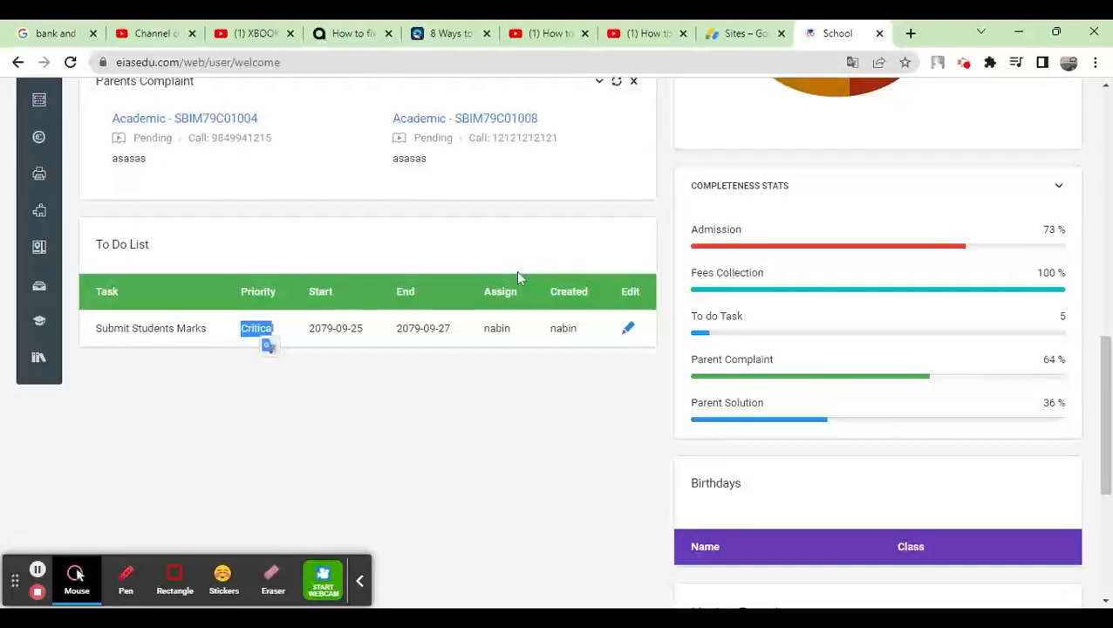
pyautogui.click(694, 193)
pyautogui.moveTo(694, 194); pyautogui.dragTo(791, 189)
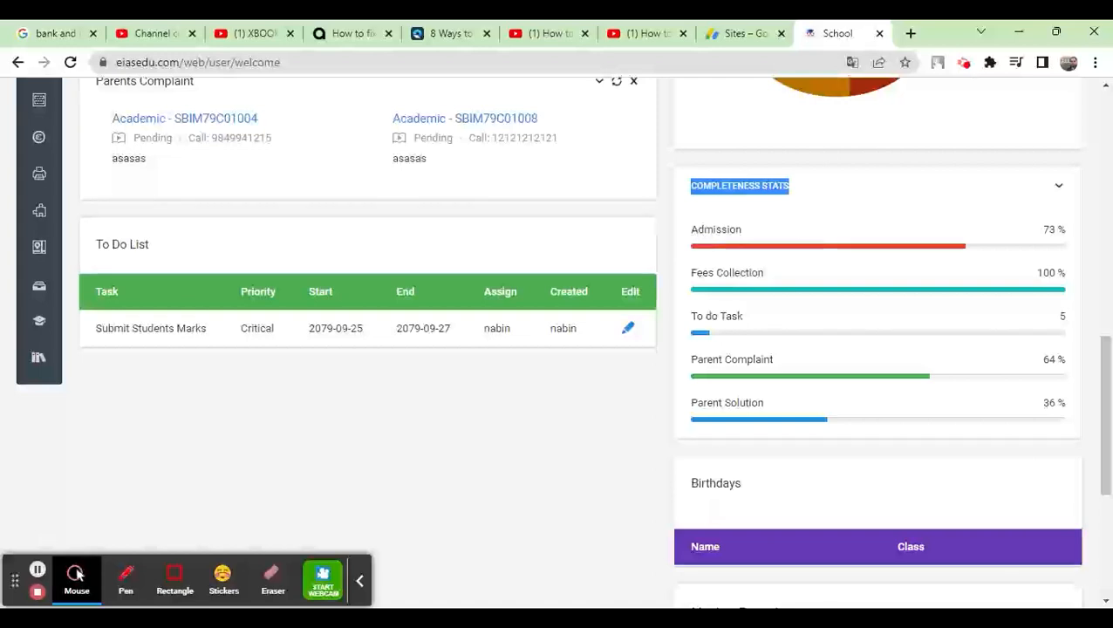
pyautogui.moveTo(692, 277); pyautogui.dragTo(934, 281)
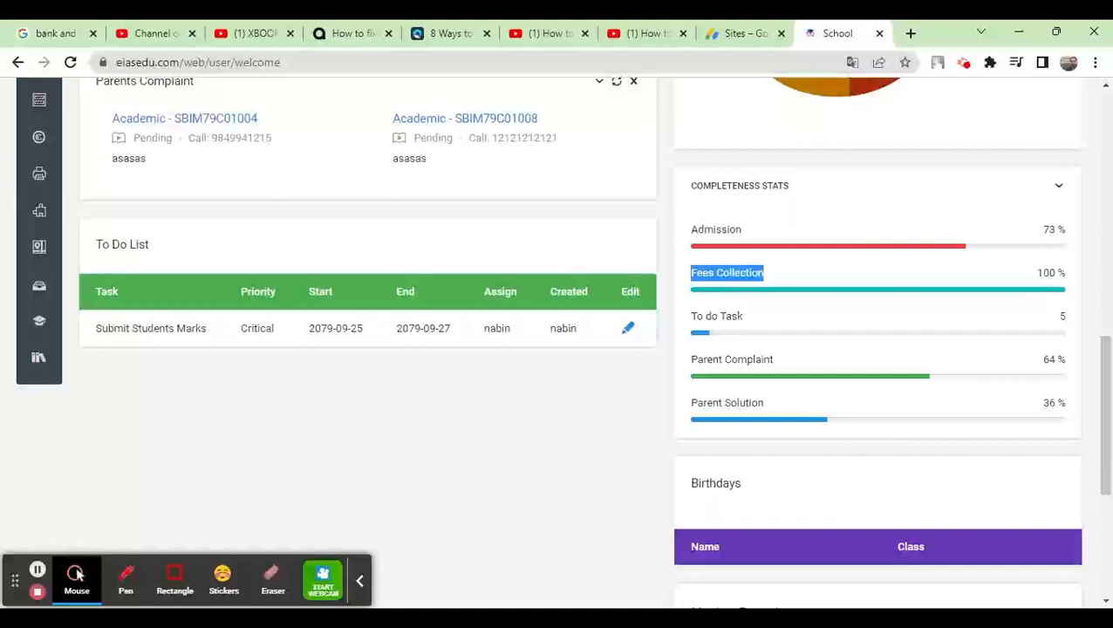
pyautogui.doubleClick(1046, 273)
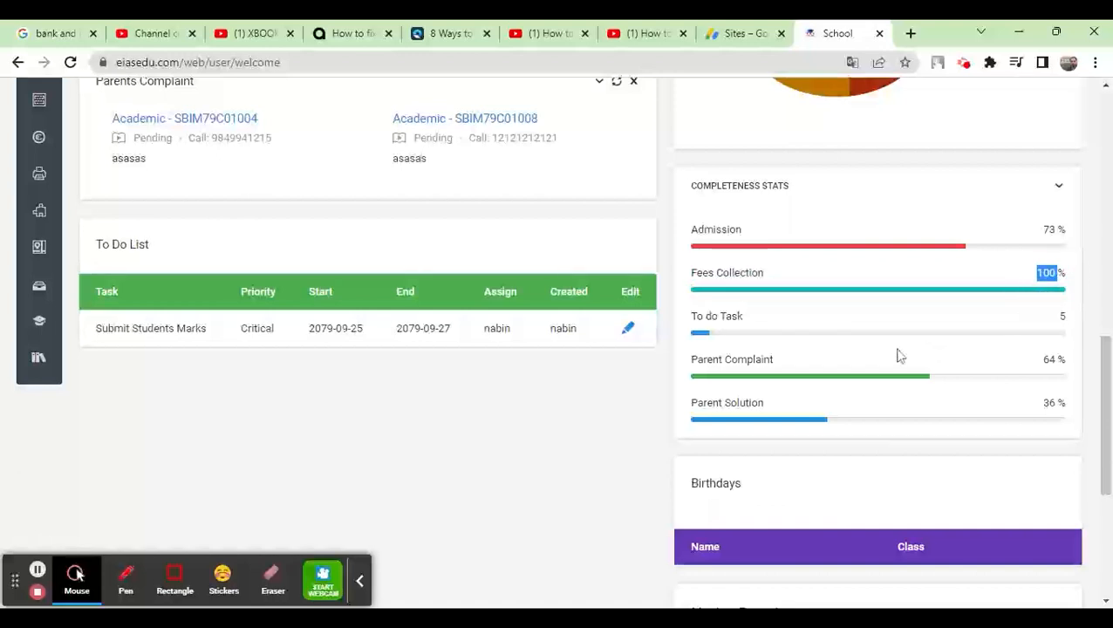
pyautogui.moveTo(696, 319); pyautogui.dragTo(753, 320)
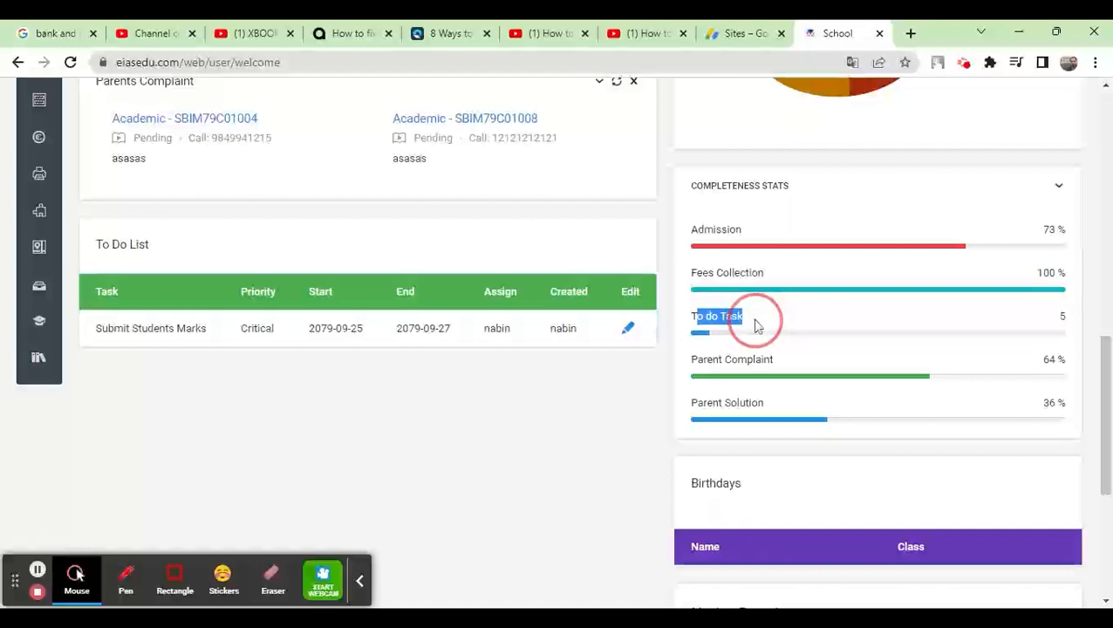
pyautogui.doubleClick(1062, 316)
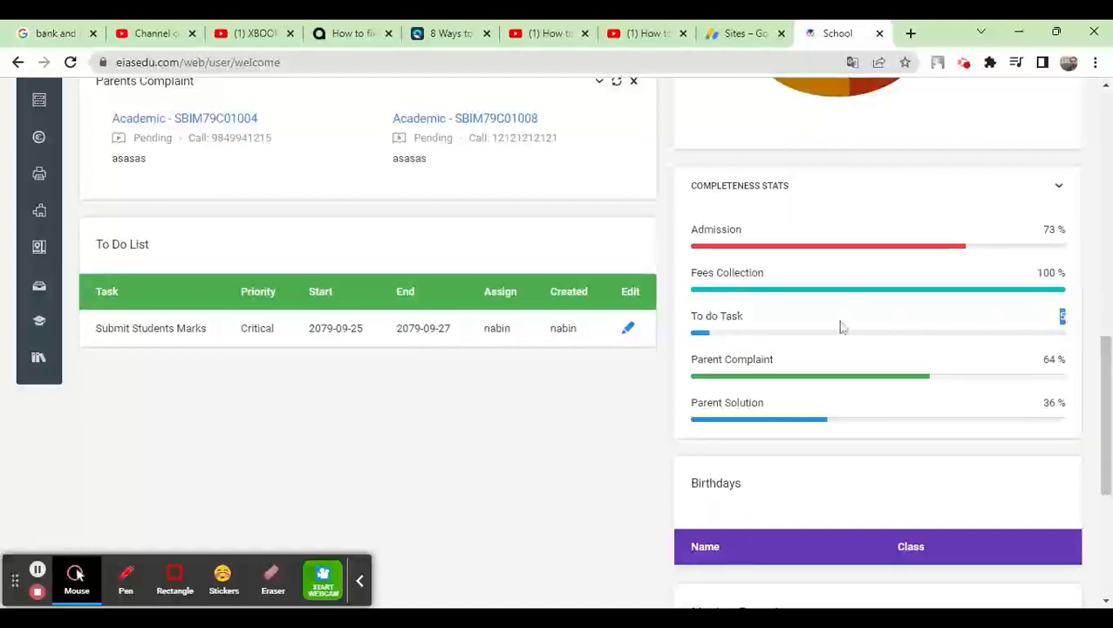
pyautogui.scroll(-1, 840, 323)
pyautogui.moveTo(698, 277); pyautogui.dragTo(795, 281)
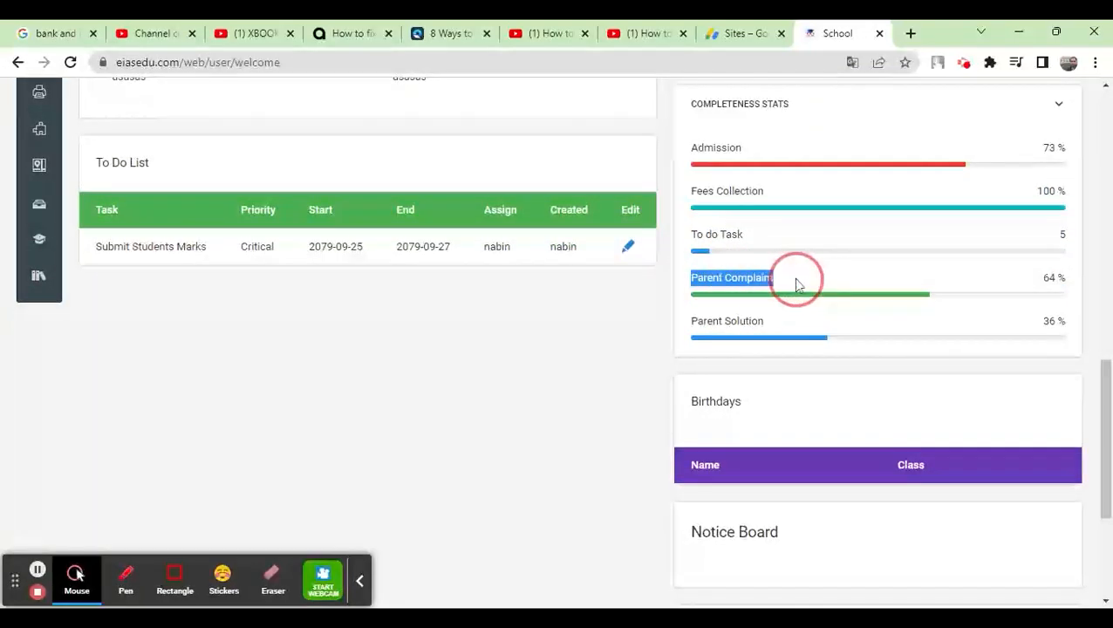
pyautogui.moveTo(1031, 280); pyautogui.dragTo(1042, 280)
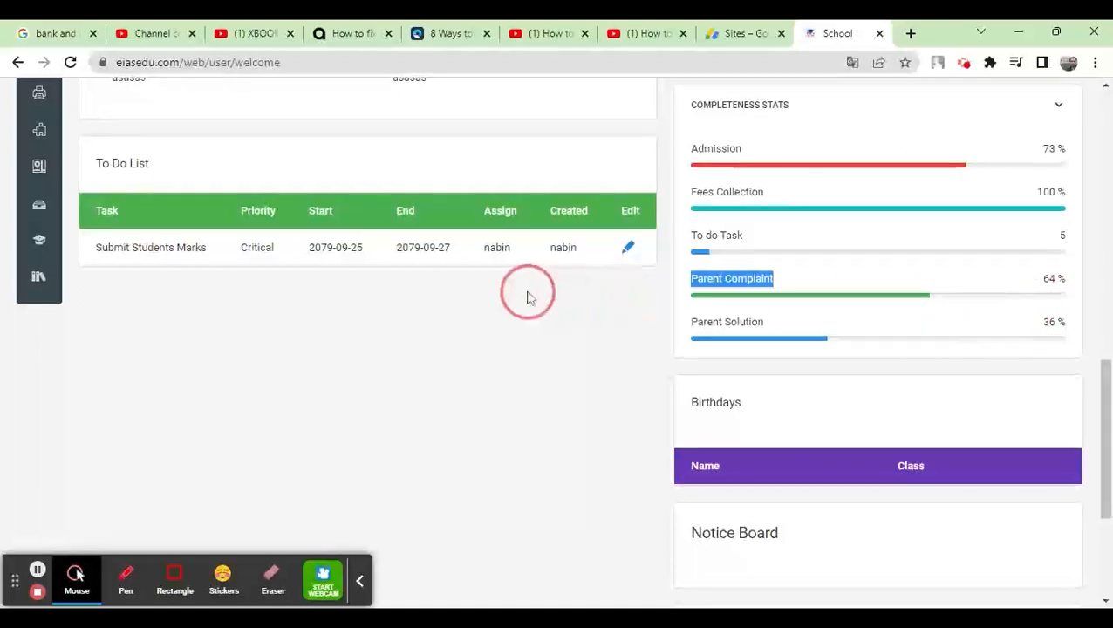
pyautogui.scroll(2, 360, 281)
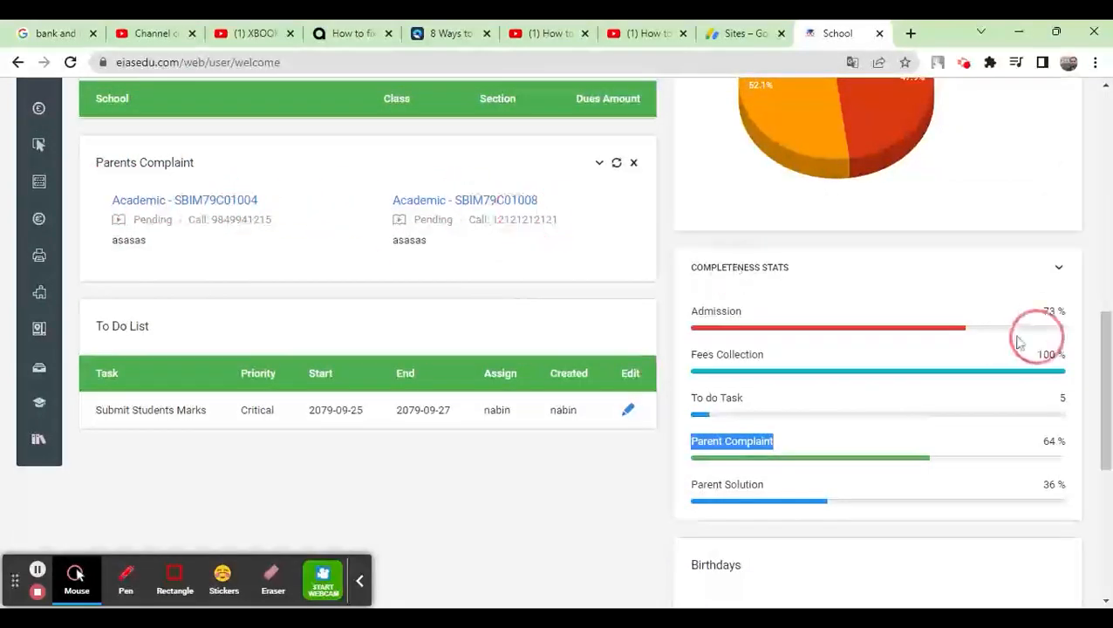
pyautogui.scroll(-2, 837, 362)
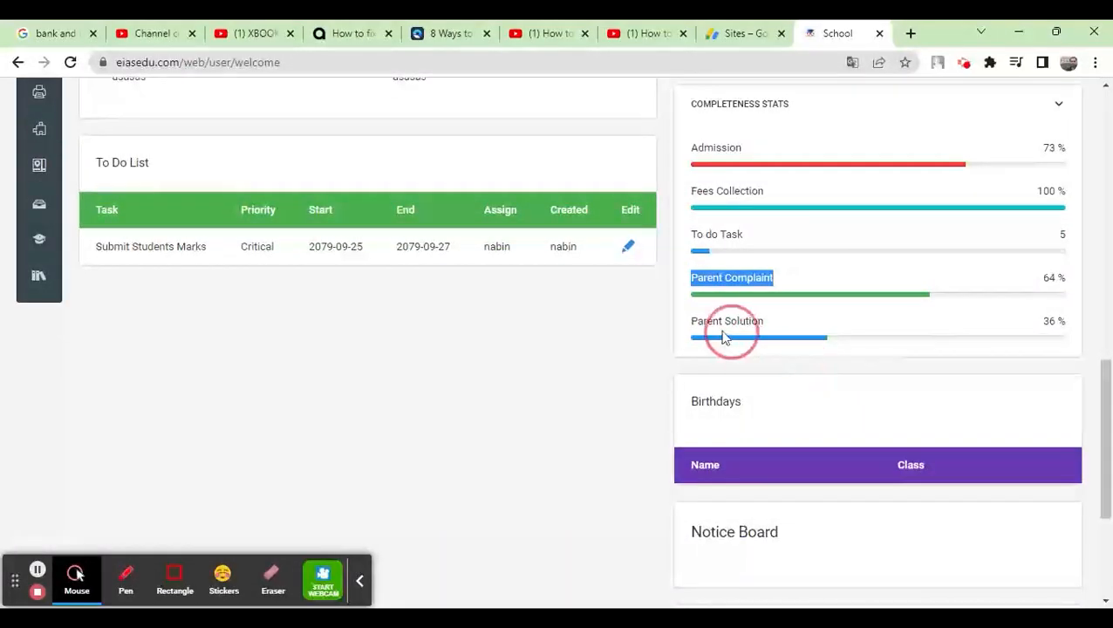
pyautogui.moveTo(702, 331); pyautogui.dragTo(838, 324)
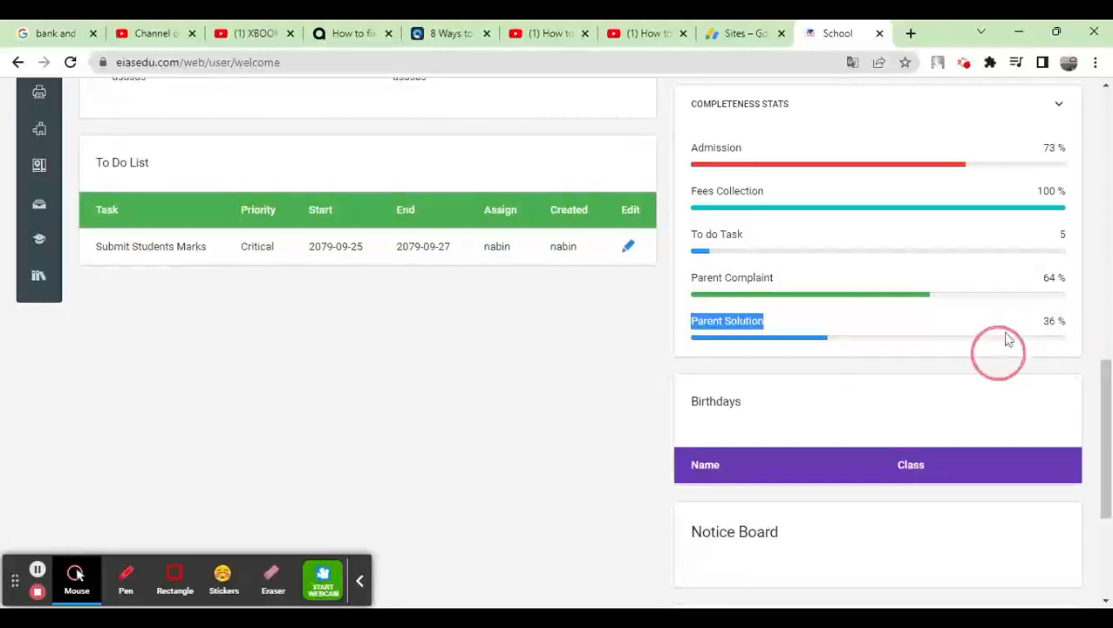
pyautogui.click(1038, 288)
pyautogui.scroll(-2, 932, 325)
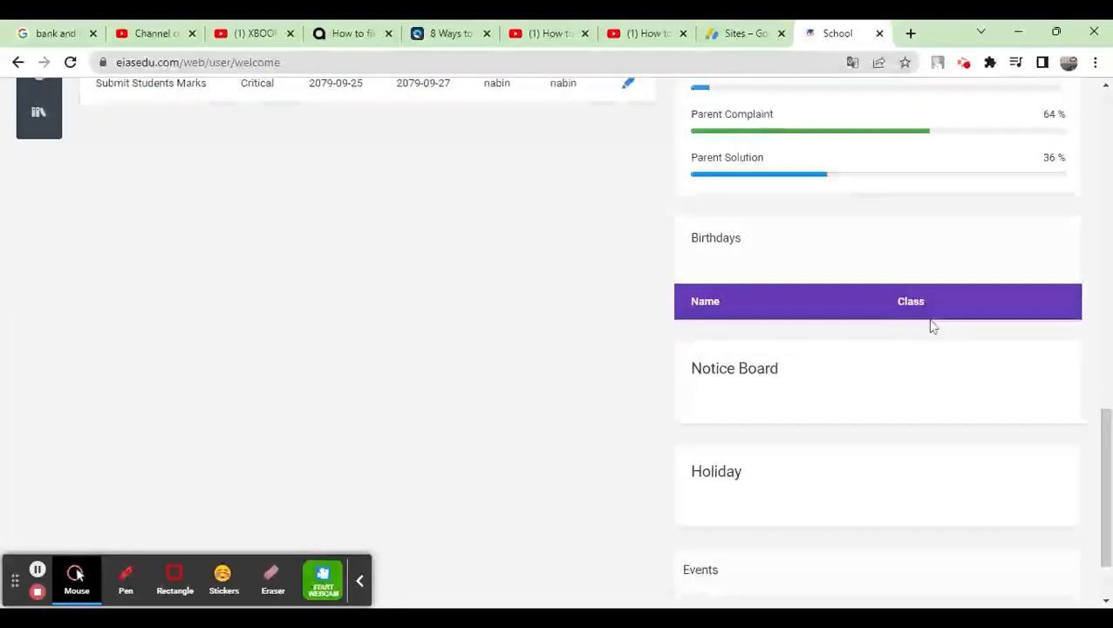
pyautogui.moveTo(695, 240); pyautogui.dragTo(753, 251)
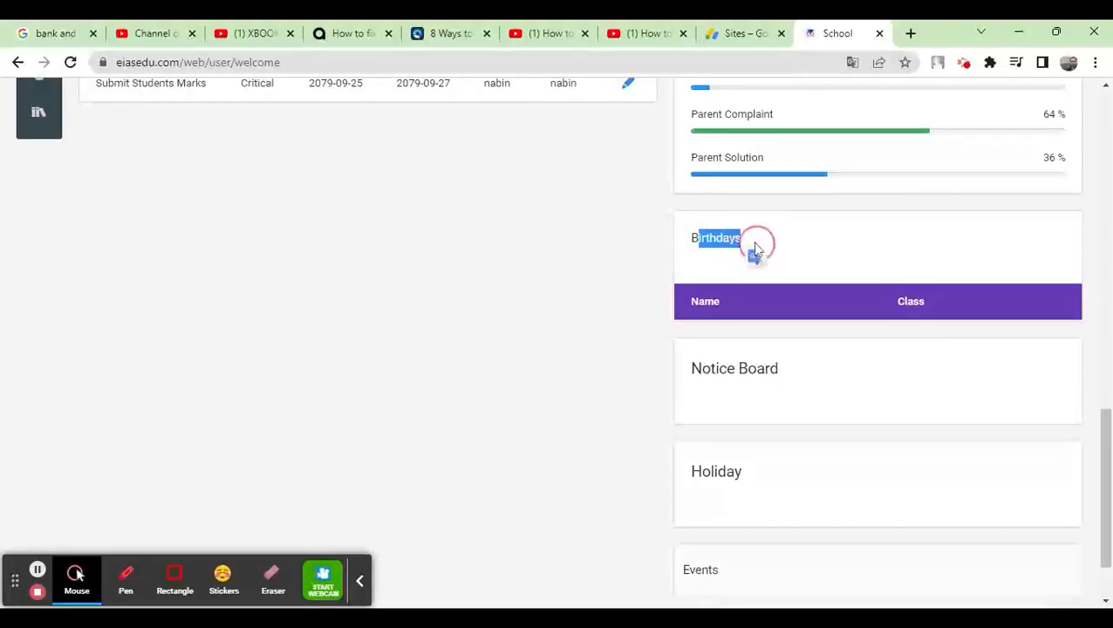
pyautogui.click(715, 247)
pyautogui.doubleClick(716, 248)
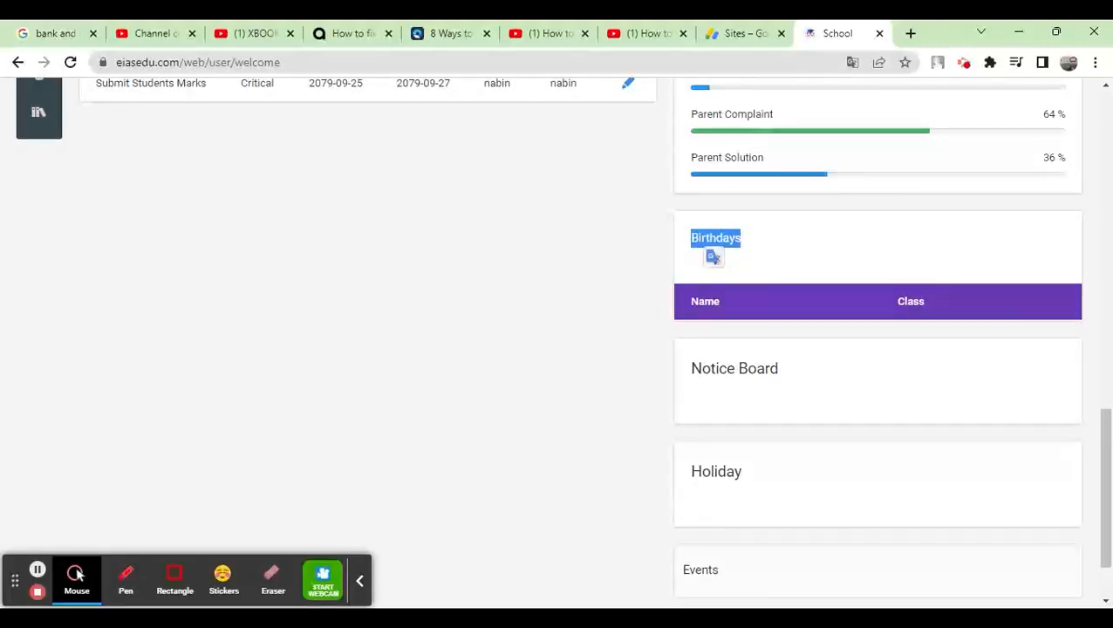
pyautogui.click(693, 307)
pyautogui.moveTo(694, 308); pyautogui.dragTo(932, 310)
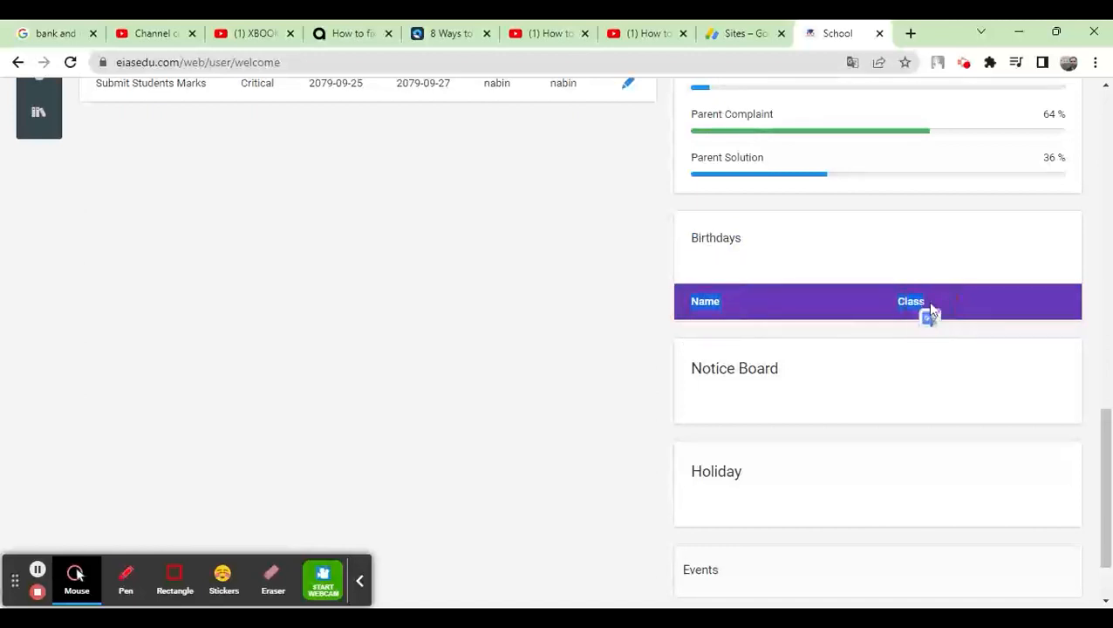
pyautogui.scroll(-1, 858, 322)
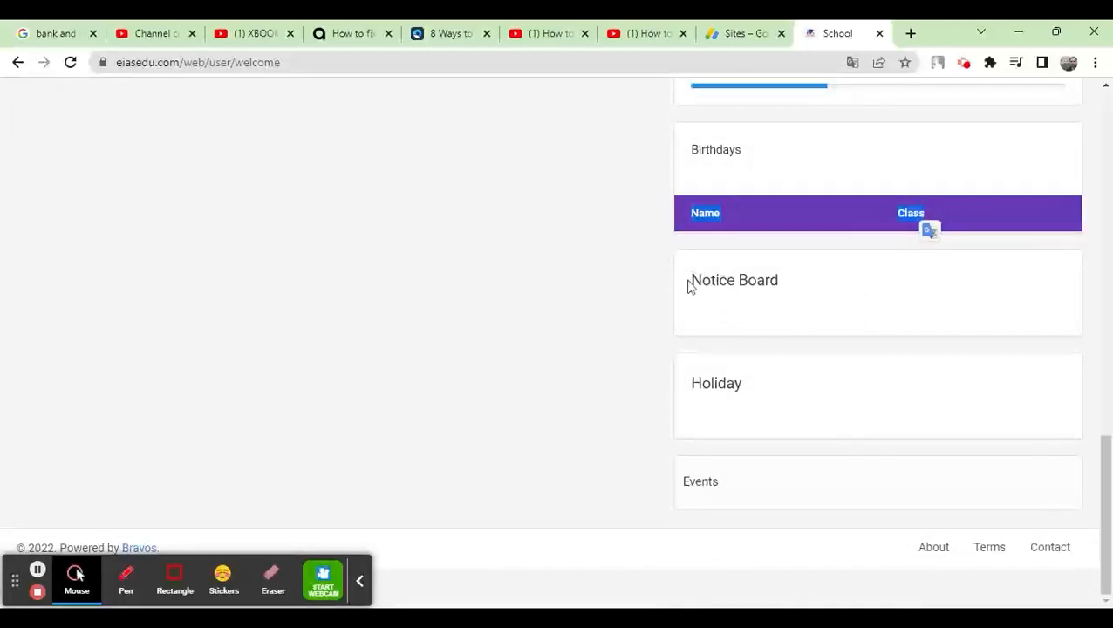
pyautogui.moveTo(688, 284); pyautogui.dragTo(795, 285)
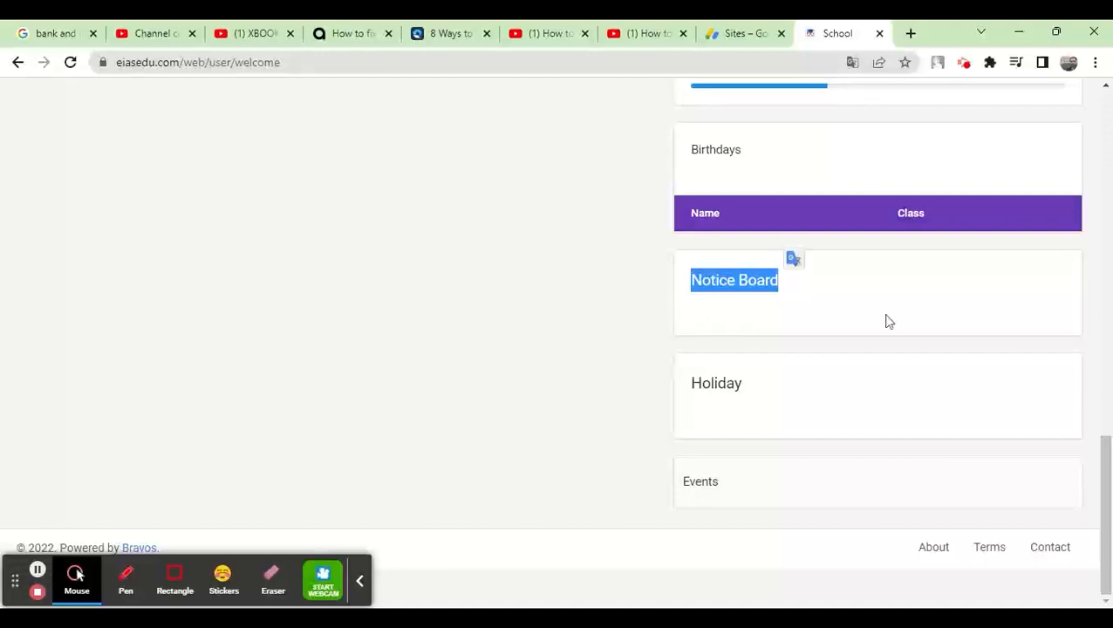
pyautogui.doubleClick(729, 483)
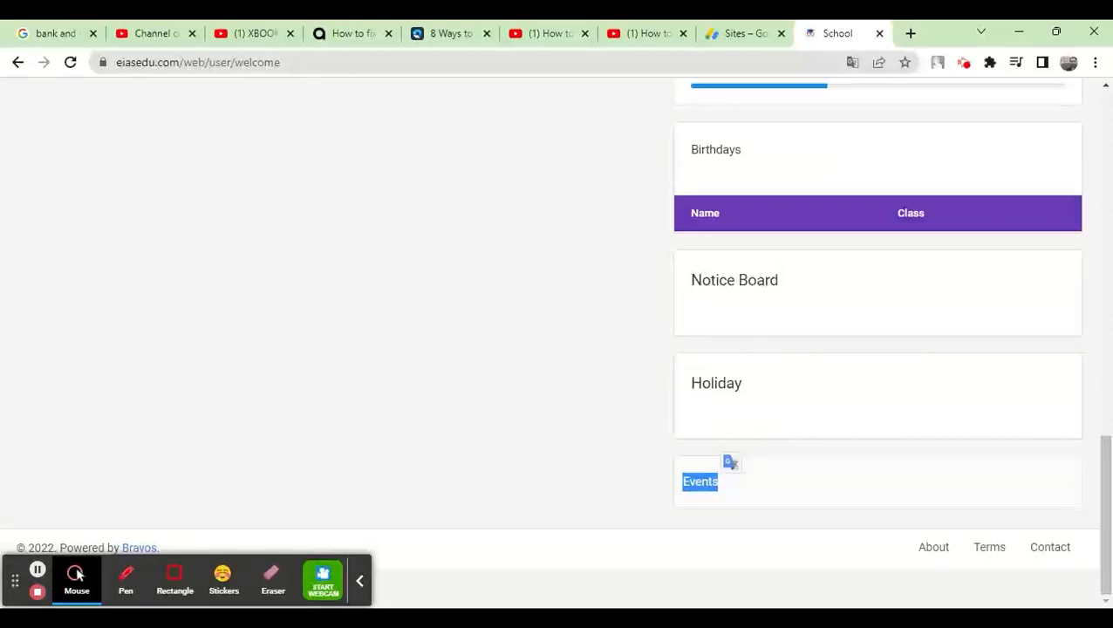
pyautogui.scroll(15, 756, 434)
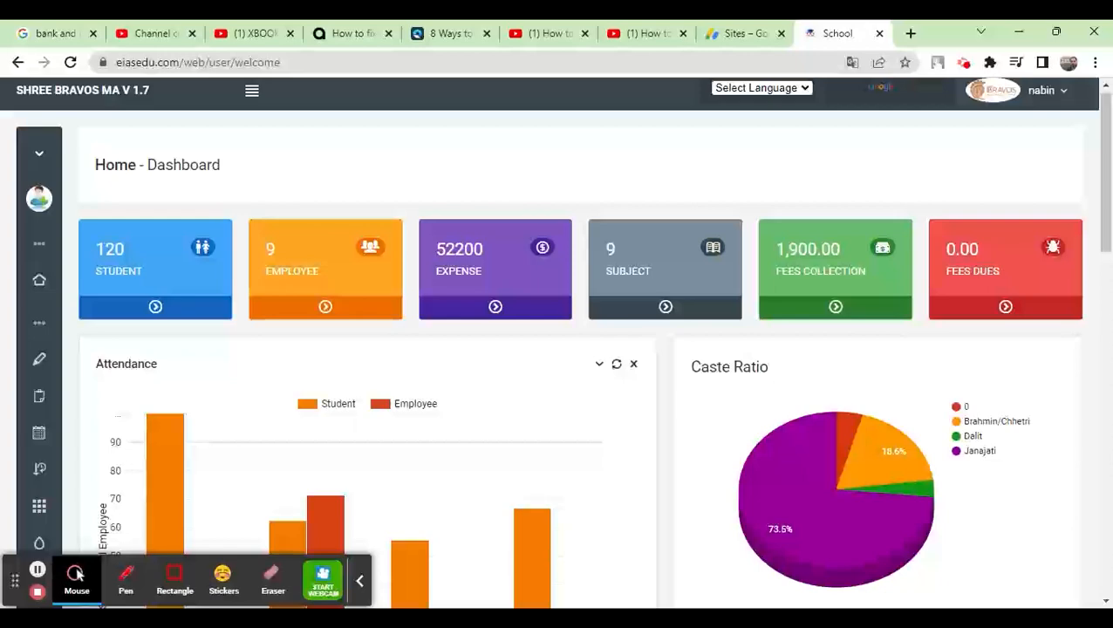
# Open the Settings > Country > Country page from the side navigation menu
pyautogui.scroll(-2, 500, 182)
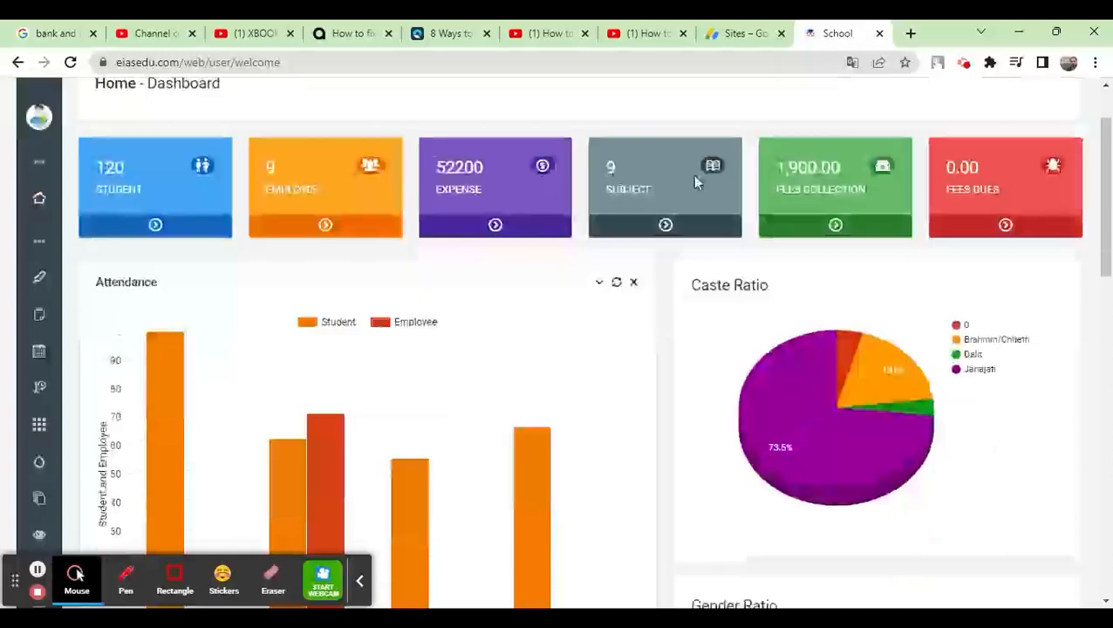
pyautogui.scroll(1, 435, 188)
pyautogui.scroll(1, 471, 182)
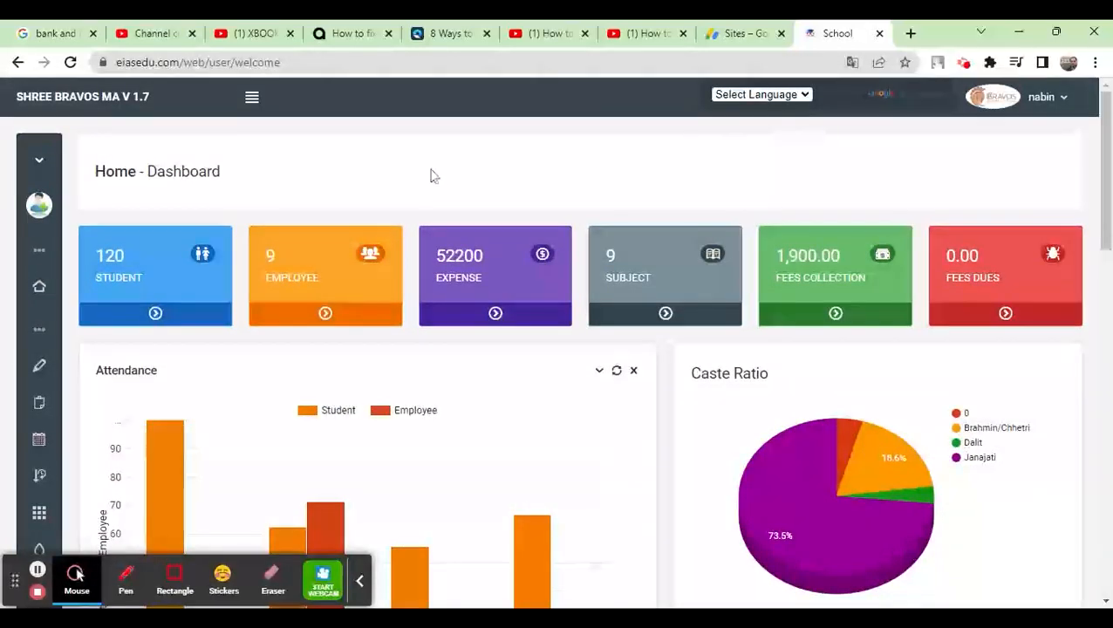
pyautogui.click(254, 101)
pyautogui.scroll(-1, 137, 303)
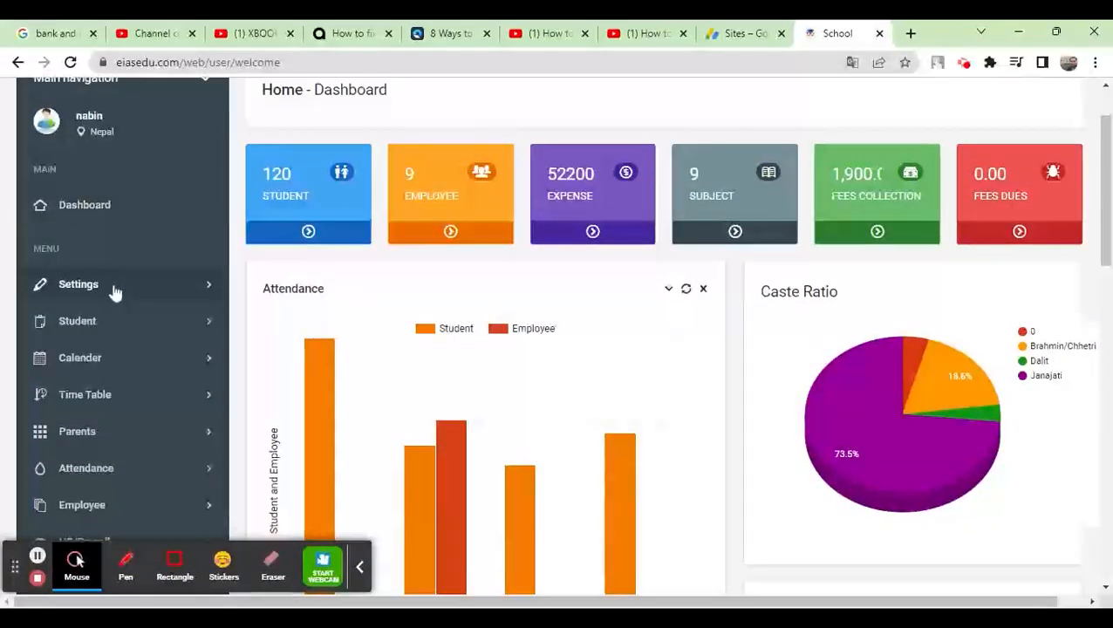
pyautogui.click(114, 292)
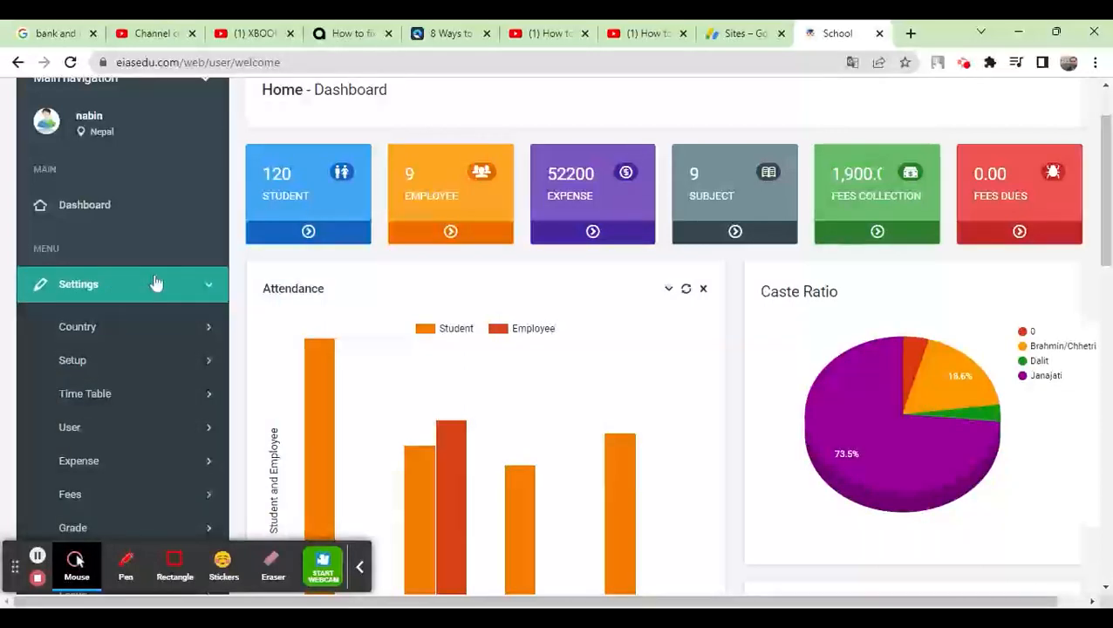
pyautogui.scroll(-1, 155, 282)
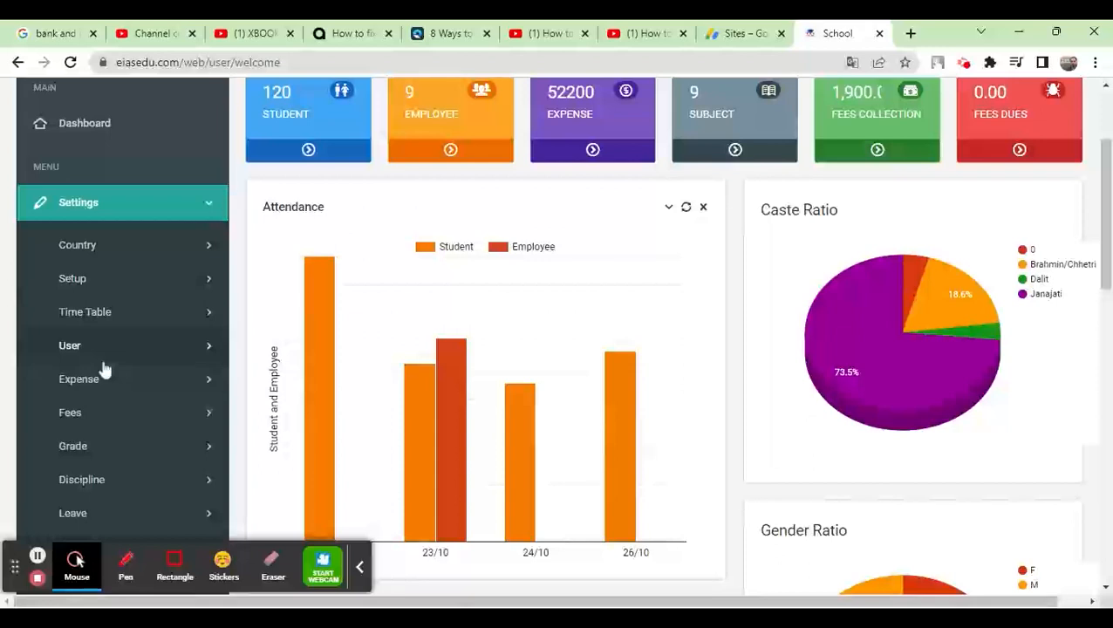
pyautogui.click(84, 247)
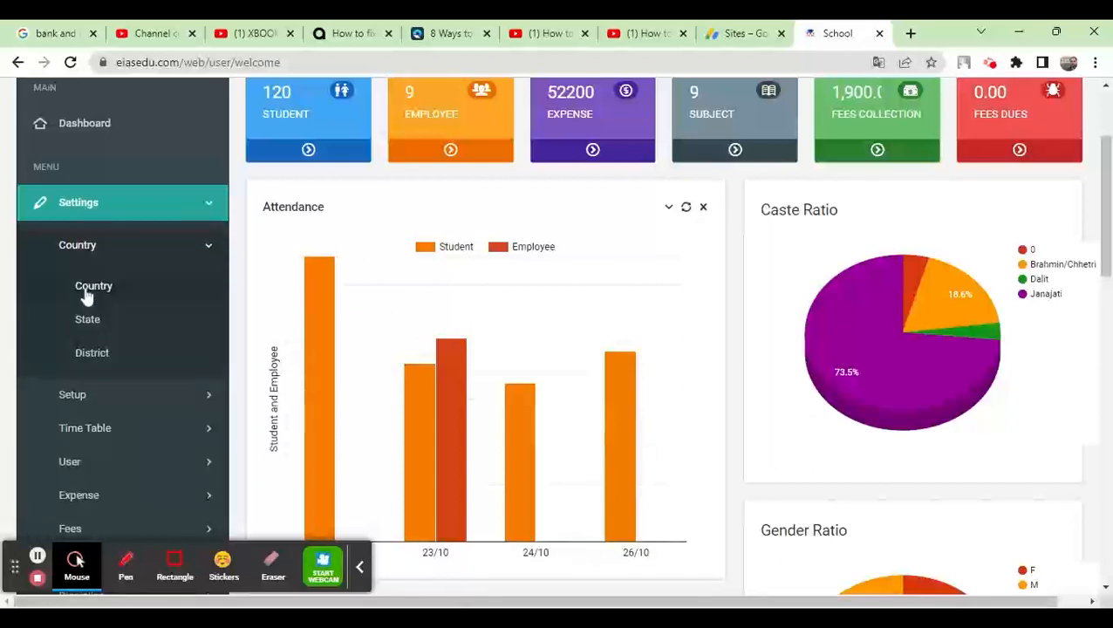
pyautogui.click(91, 286)
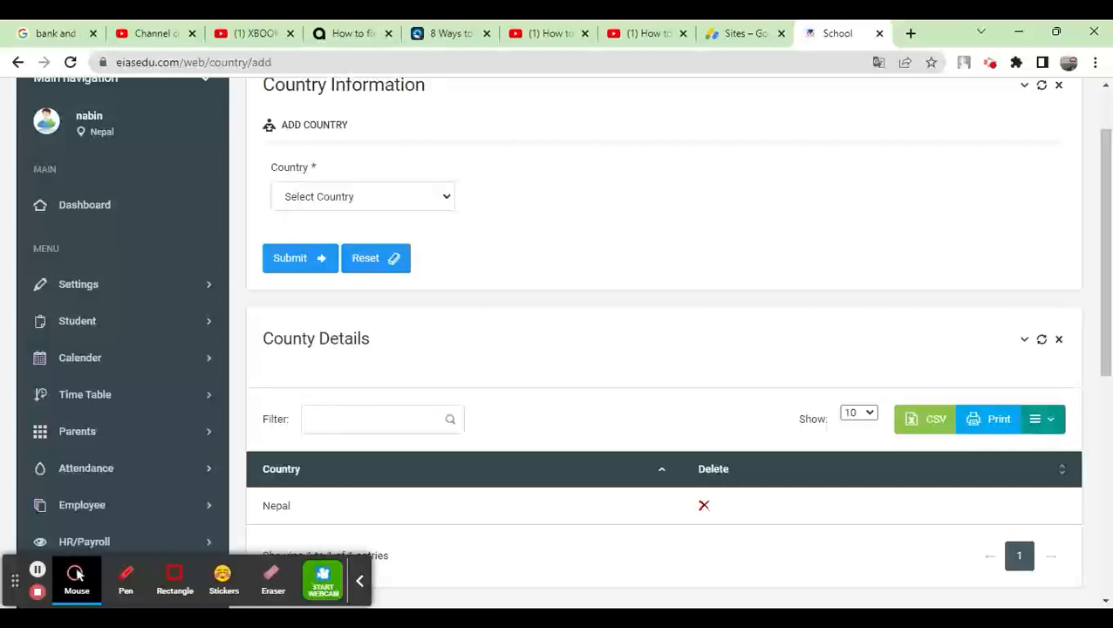
# Check the Nepal entry in the country list, then open Settings > Country > State
pyautogui.scroll(-1, 492, 298)
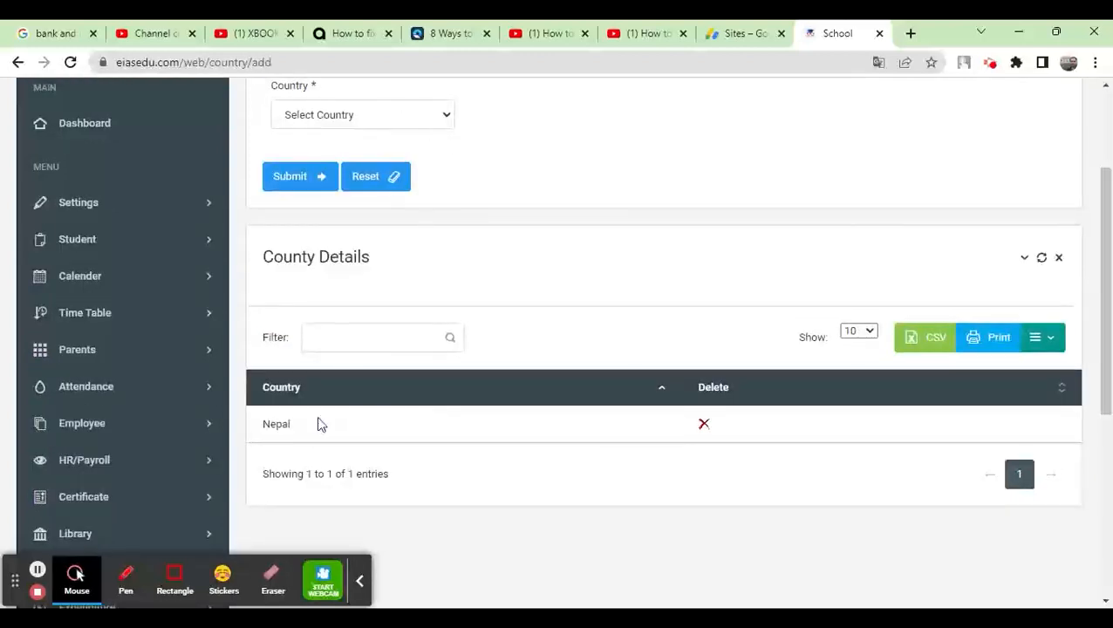
pyautogui.moveTo(258, 434); pyautogui.dragTo(793, 417)
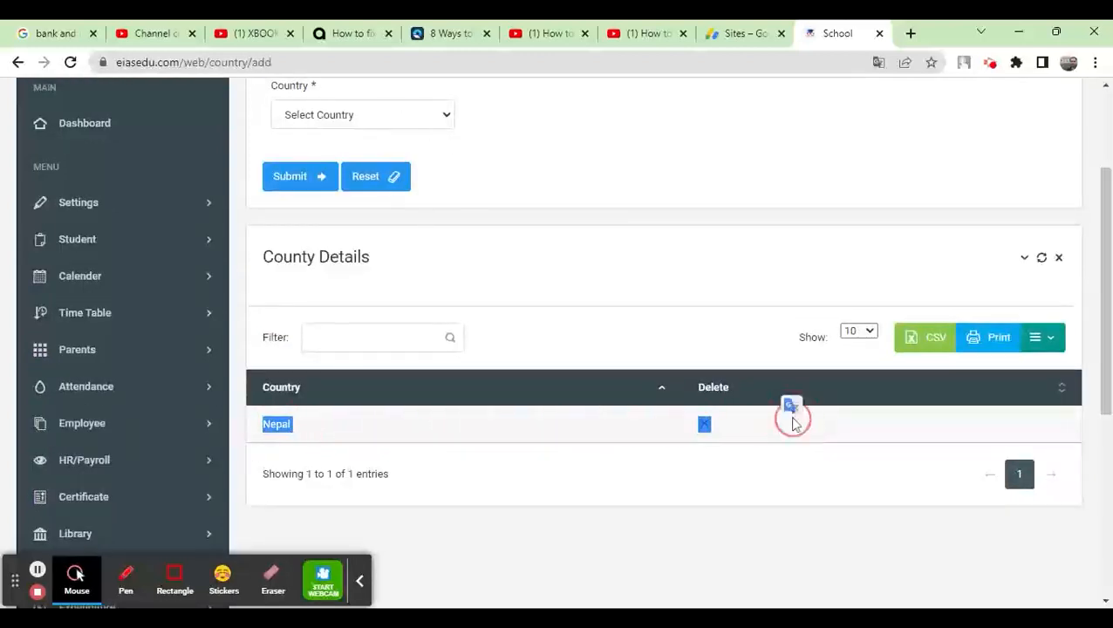
pyautogui.click(106, 206)
pyautogui.scroll(-1, 107, 208)
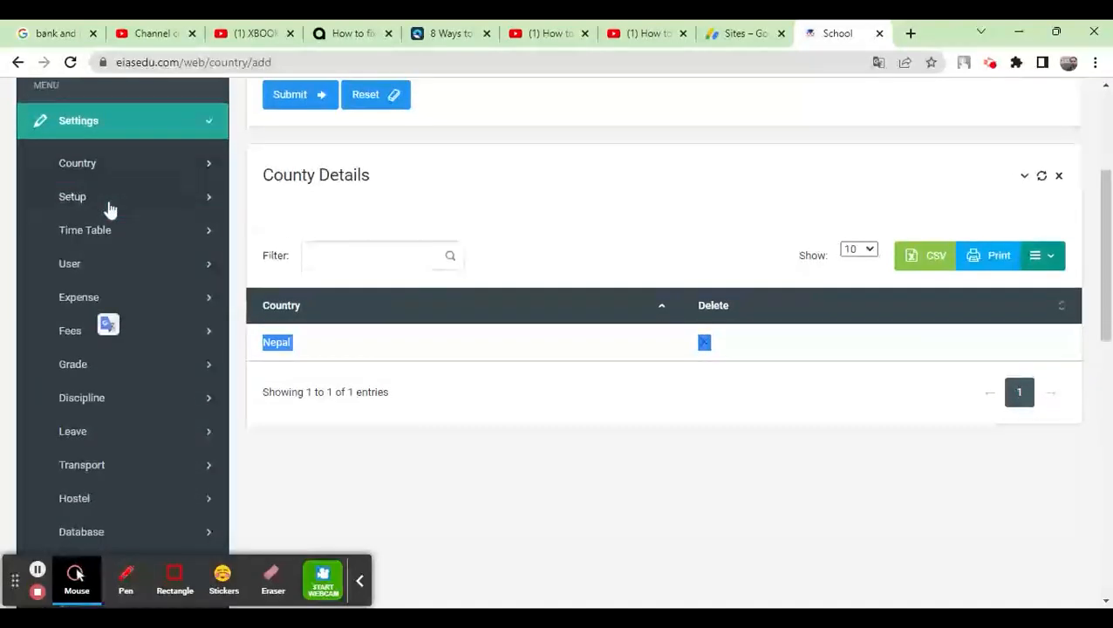
pyautogui.click(118, 165)
pyautogui.click(100, 243)
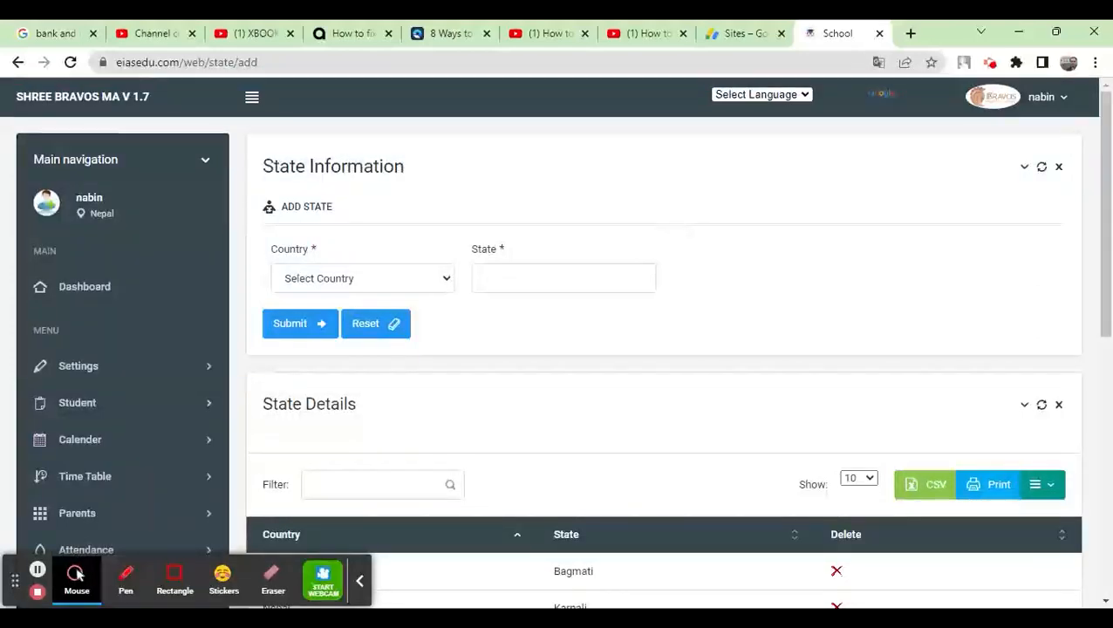
# Review the Nepal–Bagmati state row and choose Nepal as the country in the State form
pyautogui.scroll(-3, 672, 230)
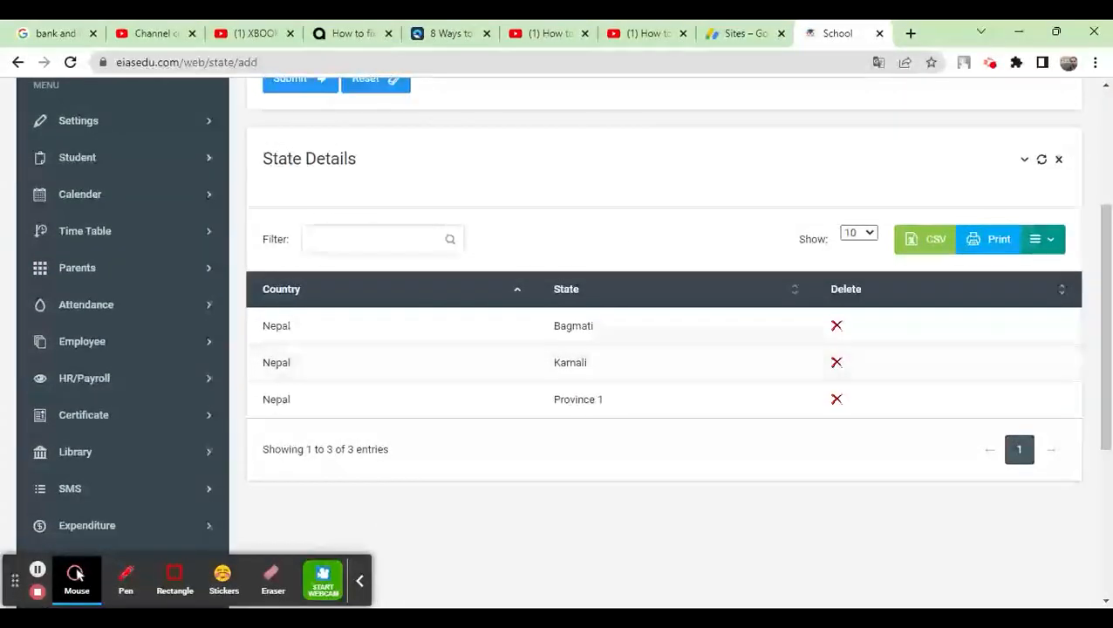
pyautogui.moveTo(262, 328); pyautogui.dragTo(584, 374)
pyautogui.scroll(3, 513, 268)
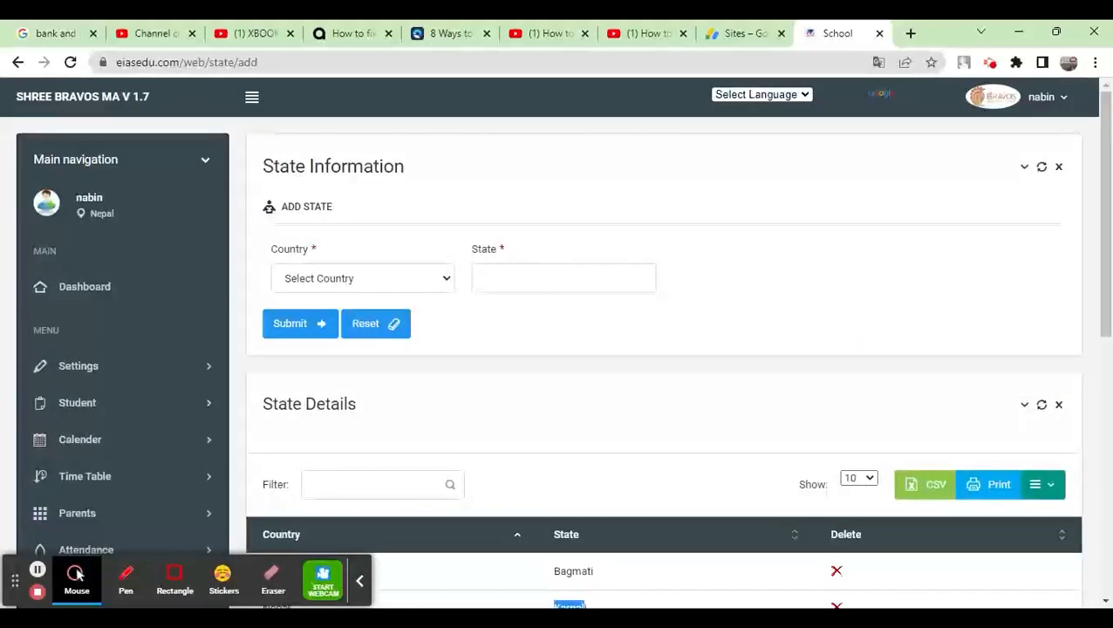
pyautogui.click(504, 270)
pyautogui.click(302, 317)
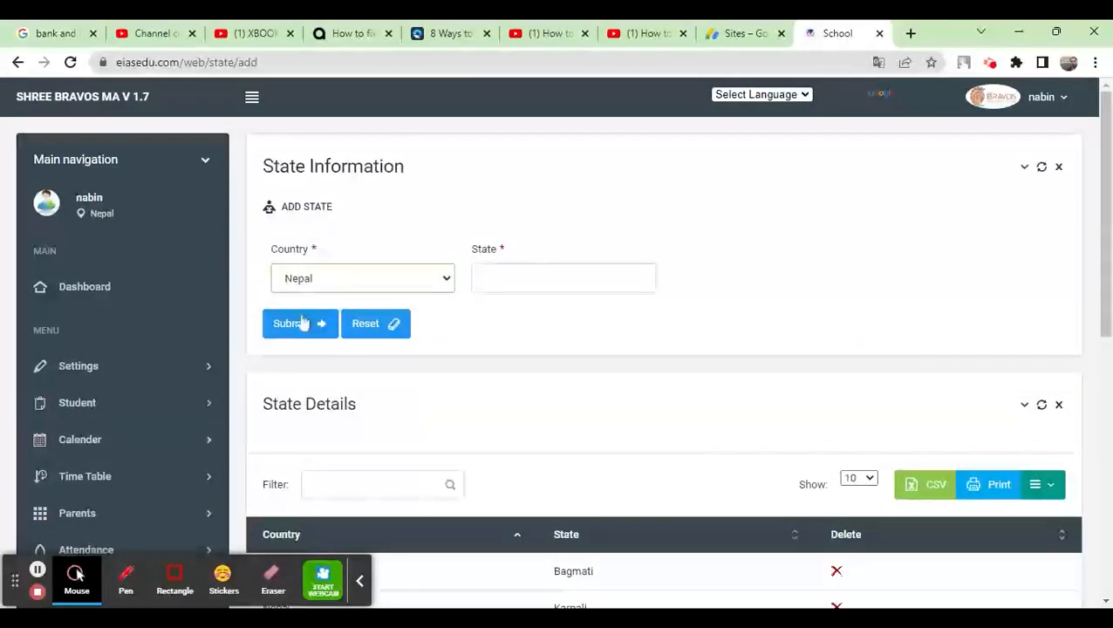
pyautogui.click(506, 279)
# Open the Settings > Country > District page from the sidebar
pyautogui.scroll(-1, 488, 284)
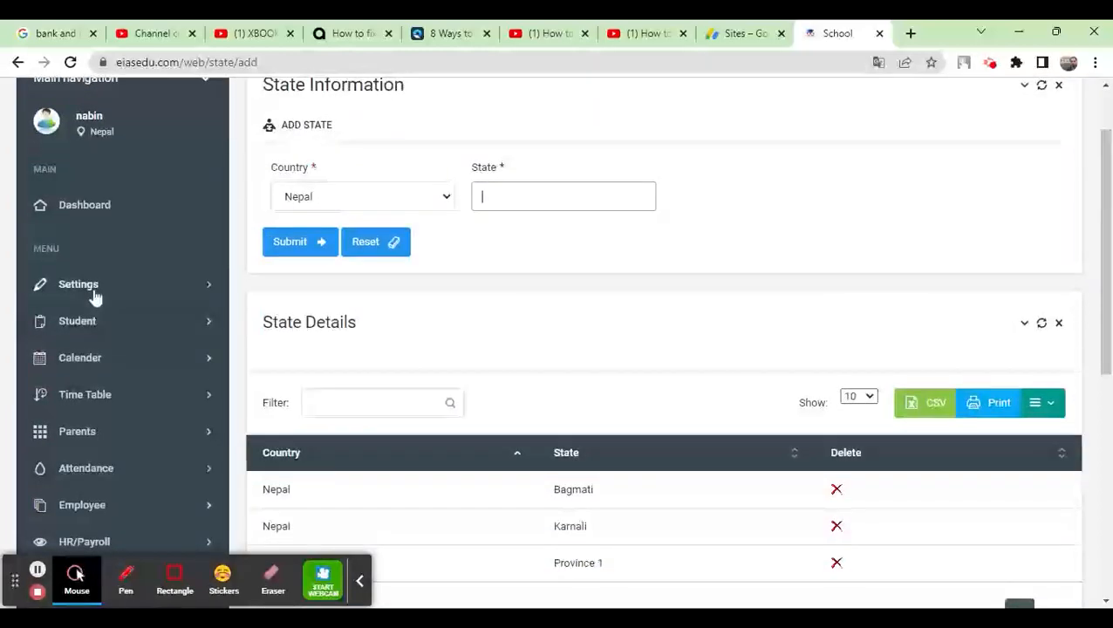
pyautogui.click(94, 295)
pyautogui.scroll(-1, 166, 264)
pyautogui.scroll(-1, 166, 264)
pyautogui.click(114, 168)
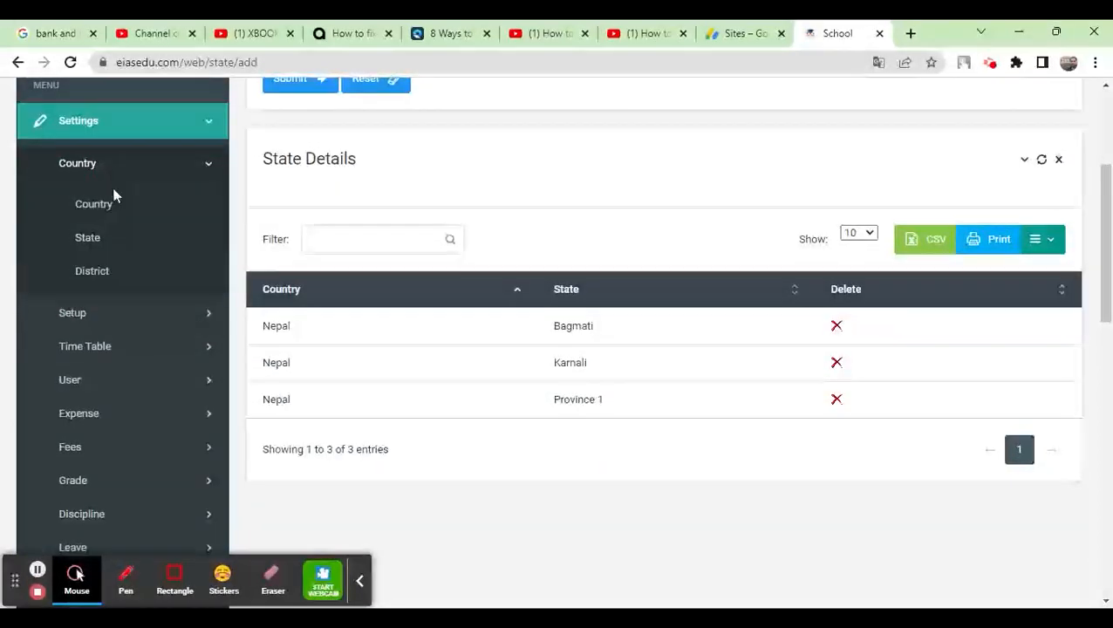
pyautogui.click(98, 277)
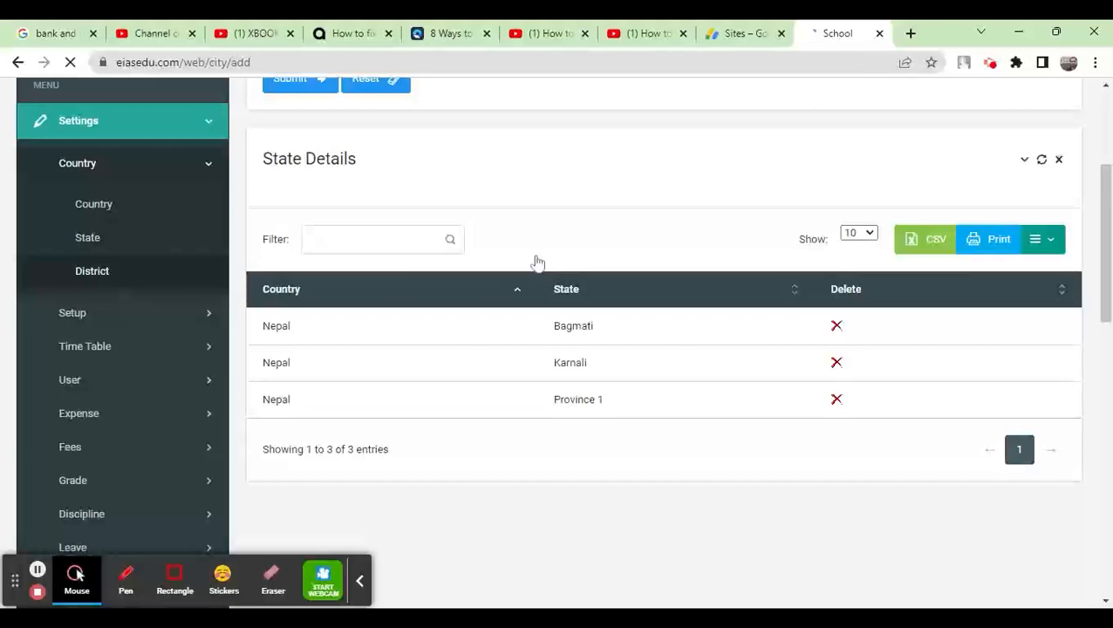
pyautogui.scroll(-2, 503, 263)
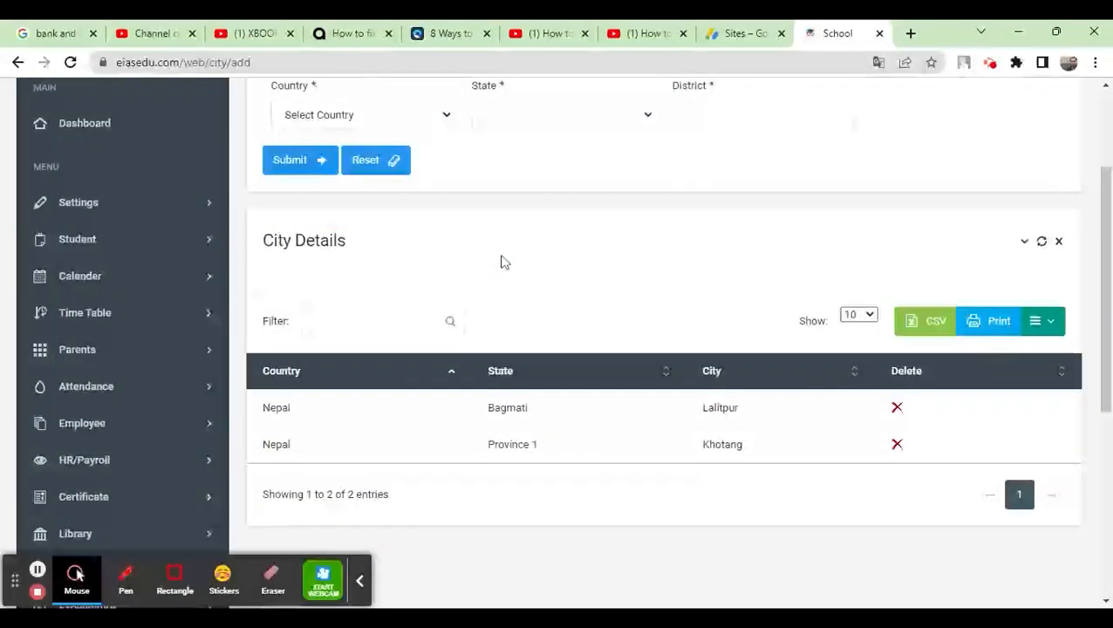
# Choose Nepal as the country and Karnali as the state in the City Information form
pyautogui.scroll(1, 505, 263)
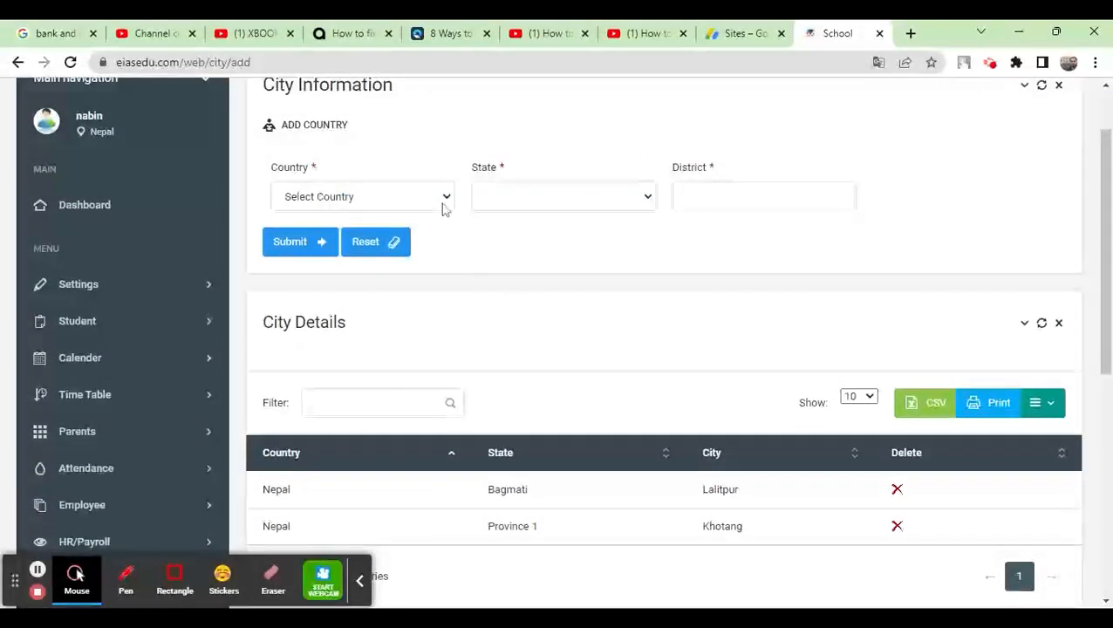
pyautogui.click(387, 234)
pyautogui.click(558, 202)
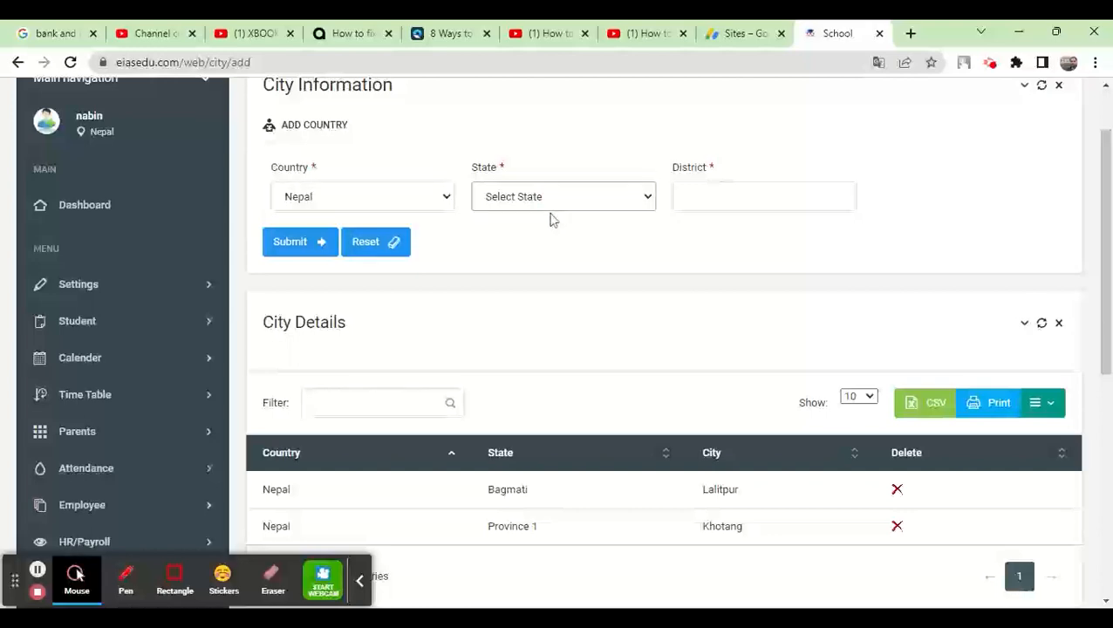
pyautogui.click(532, 297)
pyautogui.scroll(-2, 610, 278)
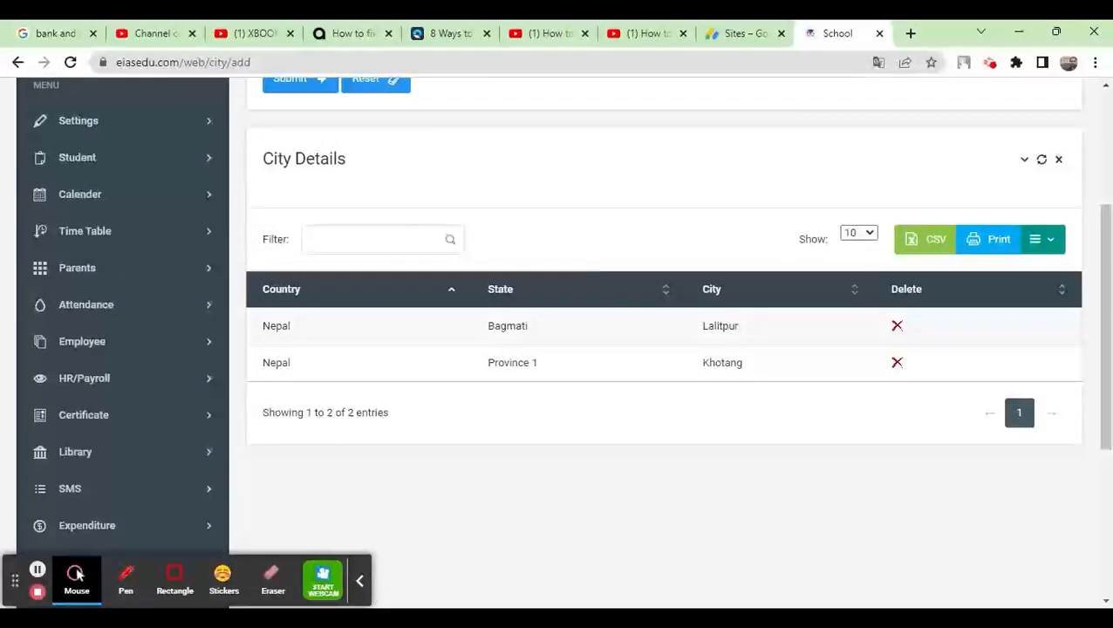
pyautogui.scroll(1, 431, 279)
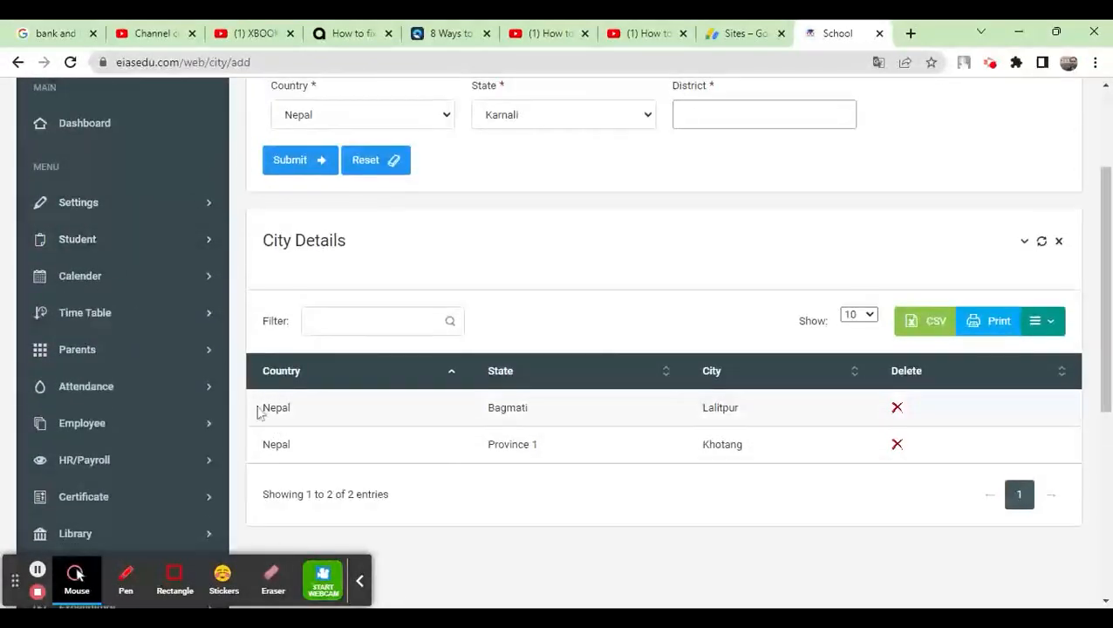
pyautogui.moveTo(259, 413); pyautogui.dragTo(646, 437)
pyautogui.click(618, 307)
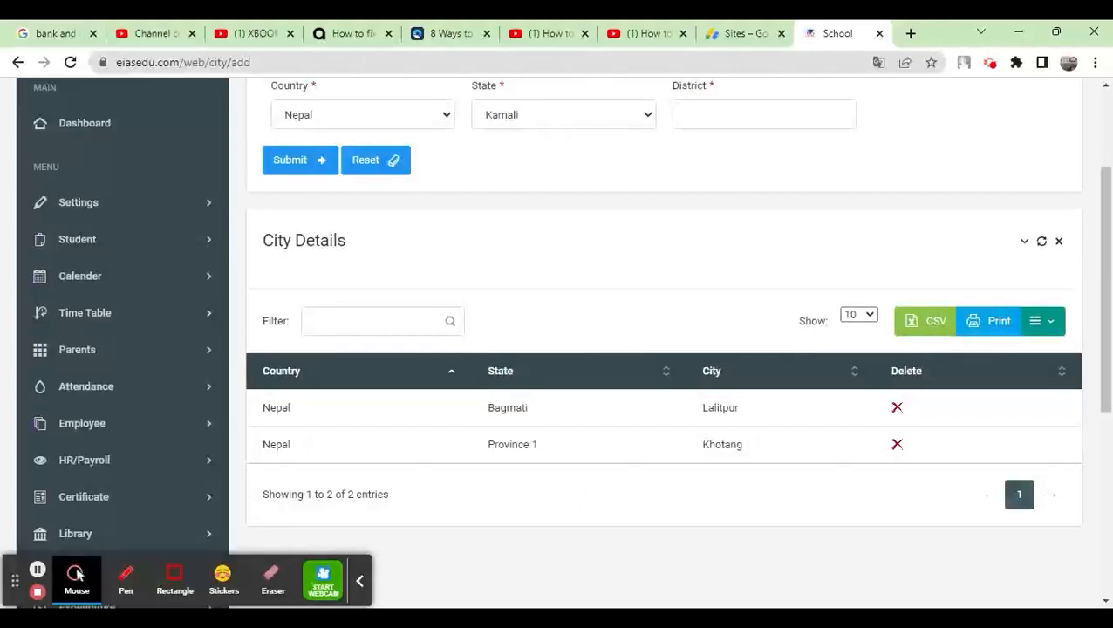
# Untick the City and Delete columns in the City Details table's column list
pyautogui.click(125, 576)
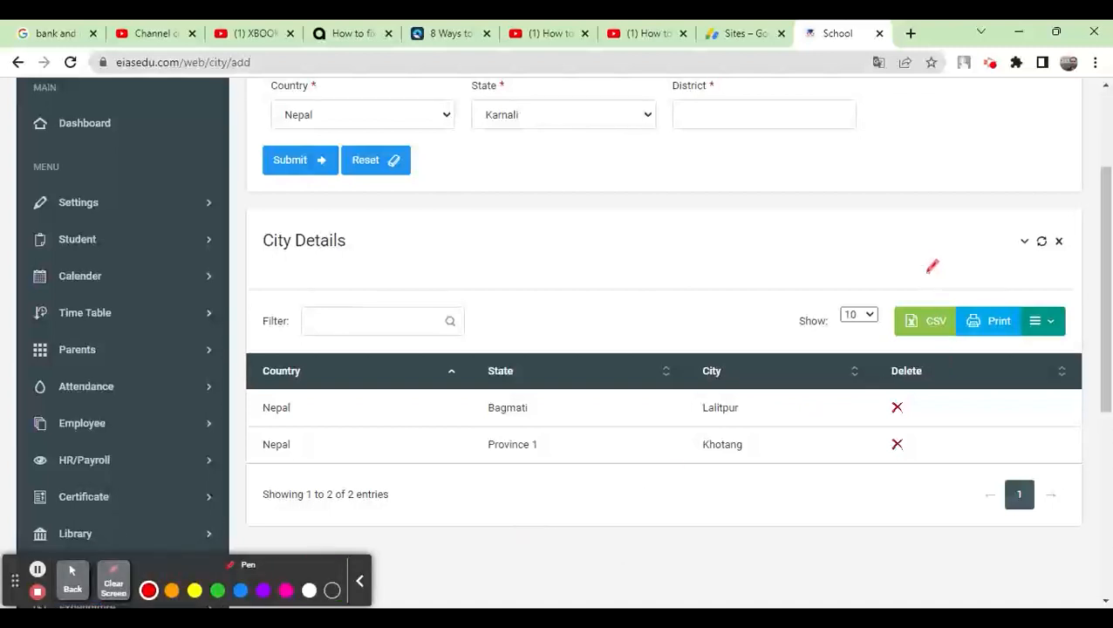
pyautogui.moveTo(928, 271)
pyautogui.mouseDown()
pyautogui.moveTo(899, 350)
pyautogui.moveTo(1003, 342)
pyautogui.moveTo(964, 267)
pyautogui.moveTo(928, 261)
pyautogui.mouseUp()
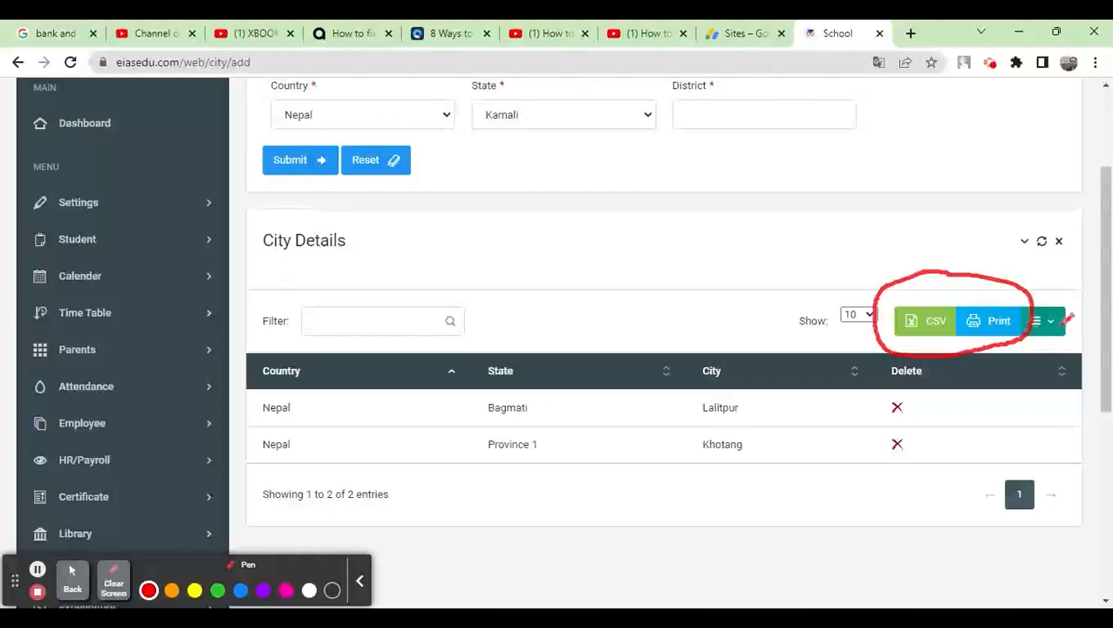
pyautogui.click(72, 577)
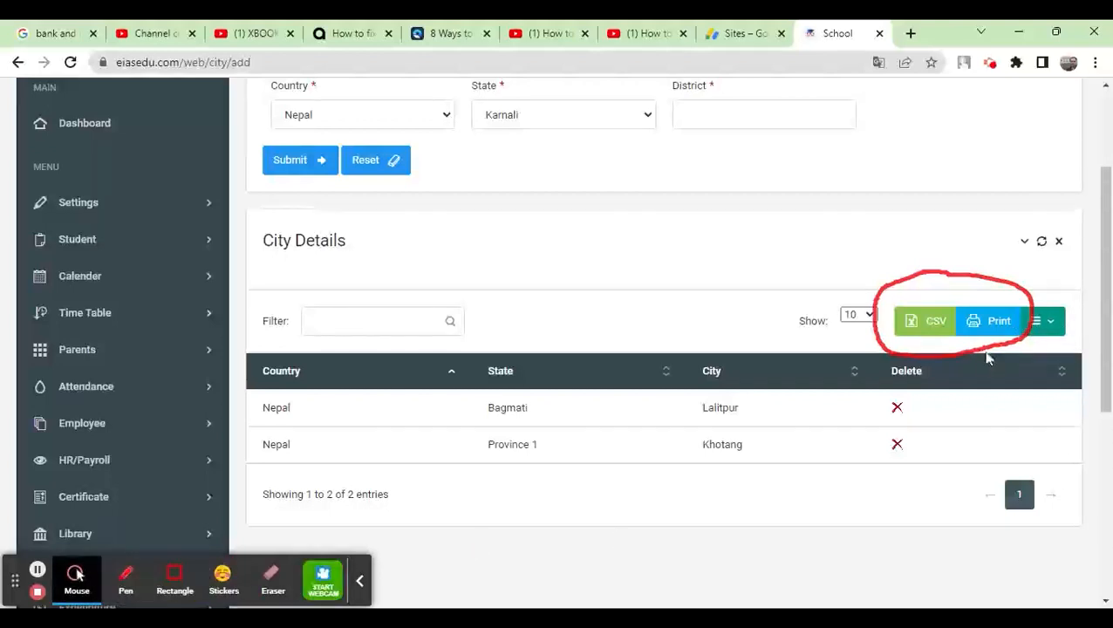
pyautogui.click(1052, 322)
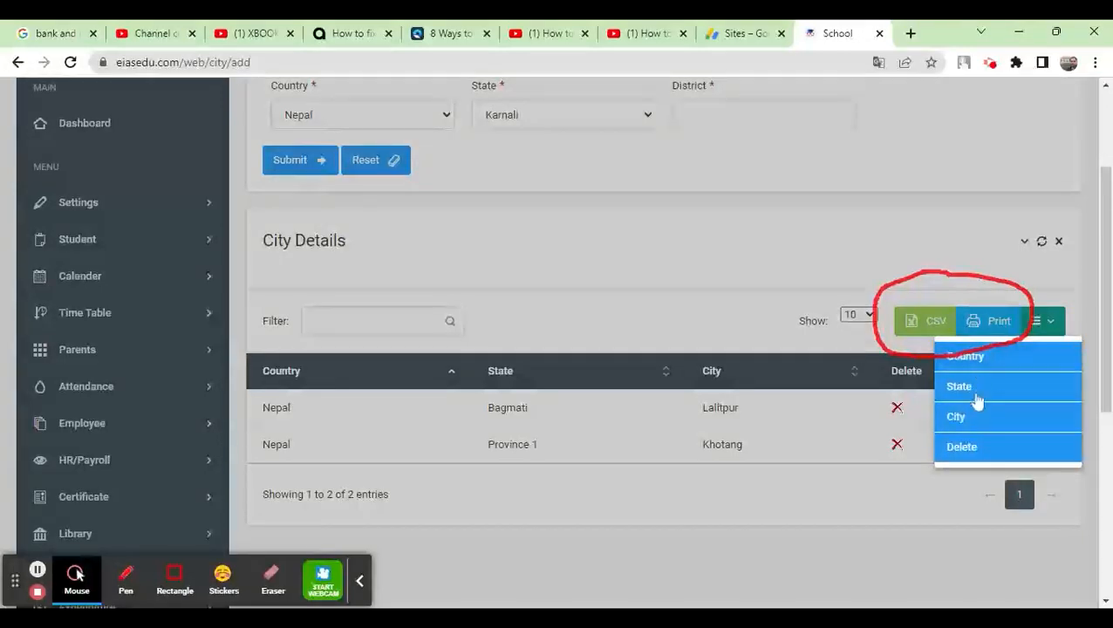
pyautogui.click(977, 423)
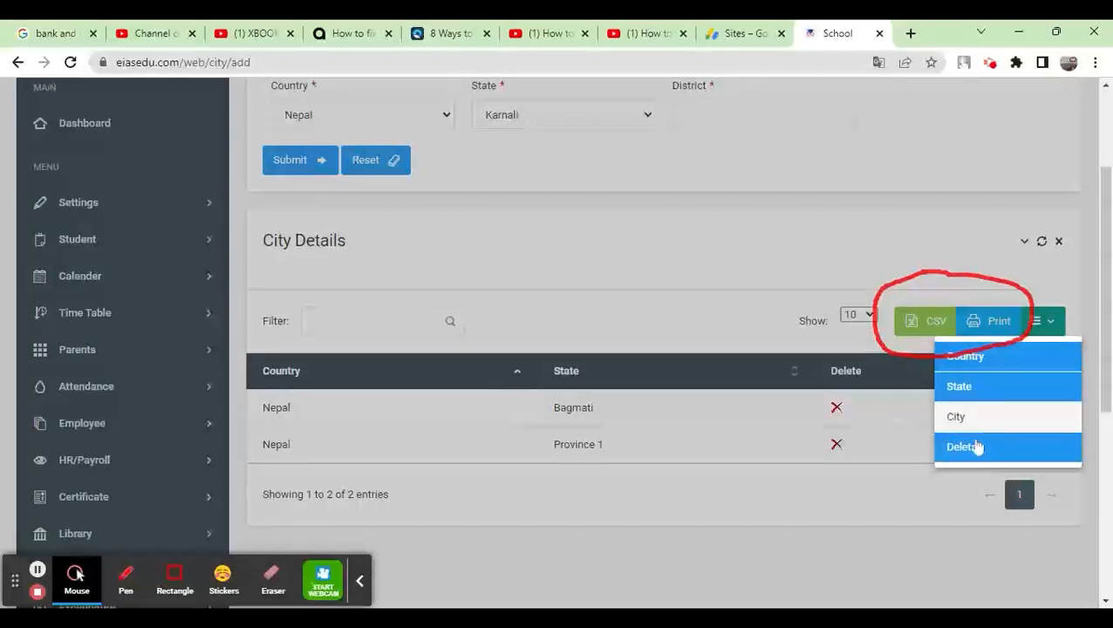
pyautogui.click(976, 447)
pyautogui.click(802, 491)
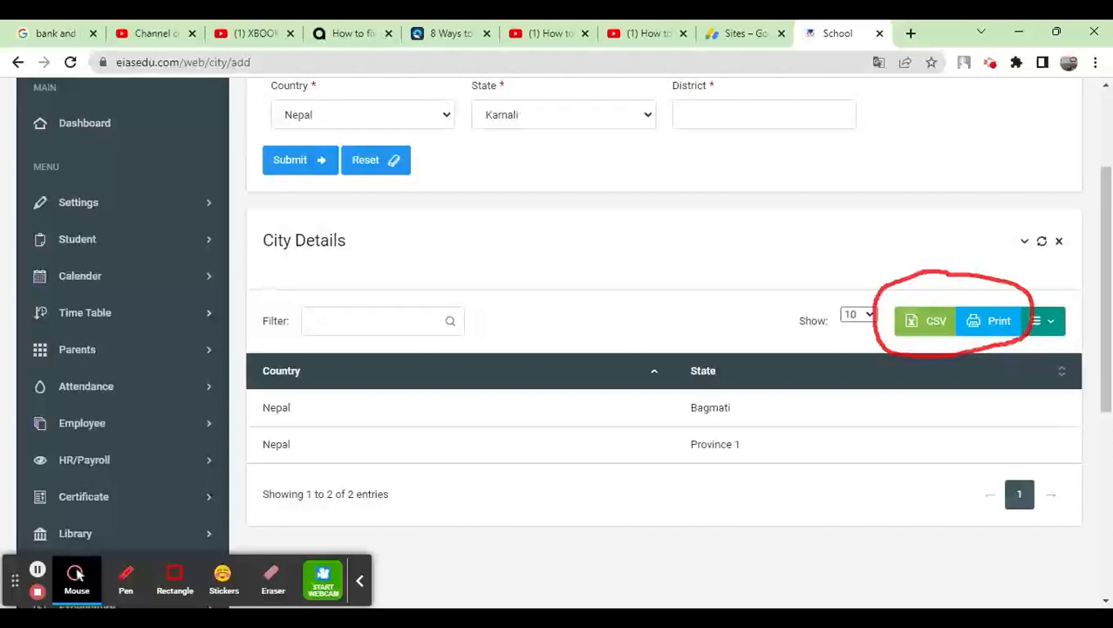
# Open the downloaded csv.csv export, then expand Settings to reveal the Setup pages
pyautogui.click(916, 321)
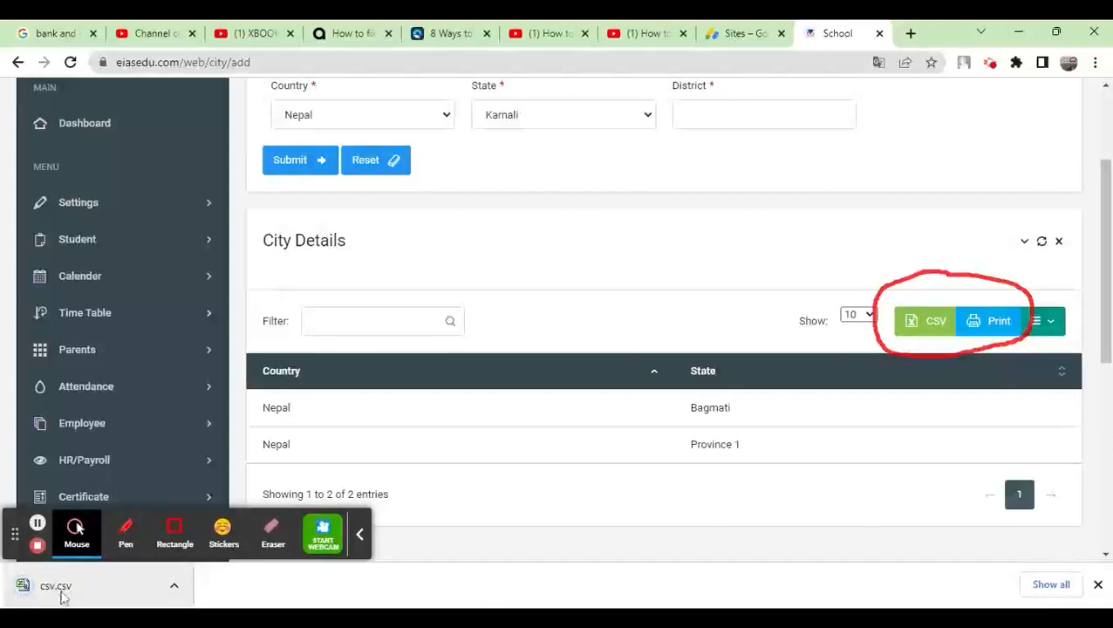
pyautogui.click(63, 591)
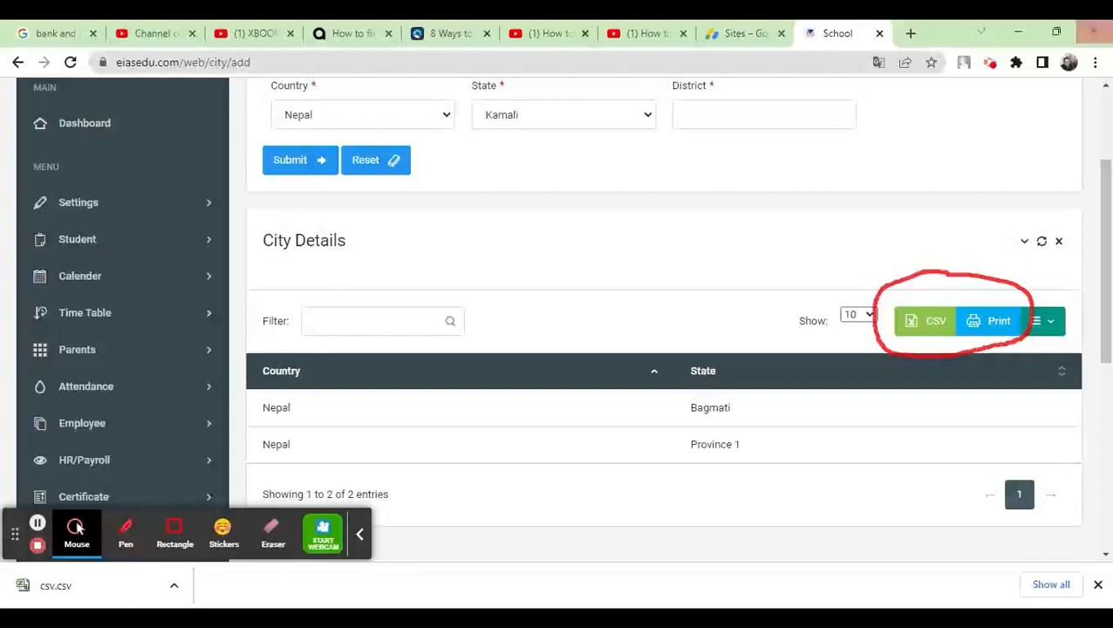
pyautogui.click(92, 208)
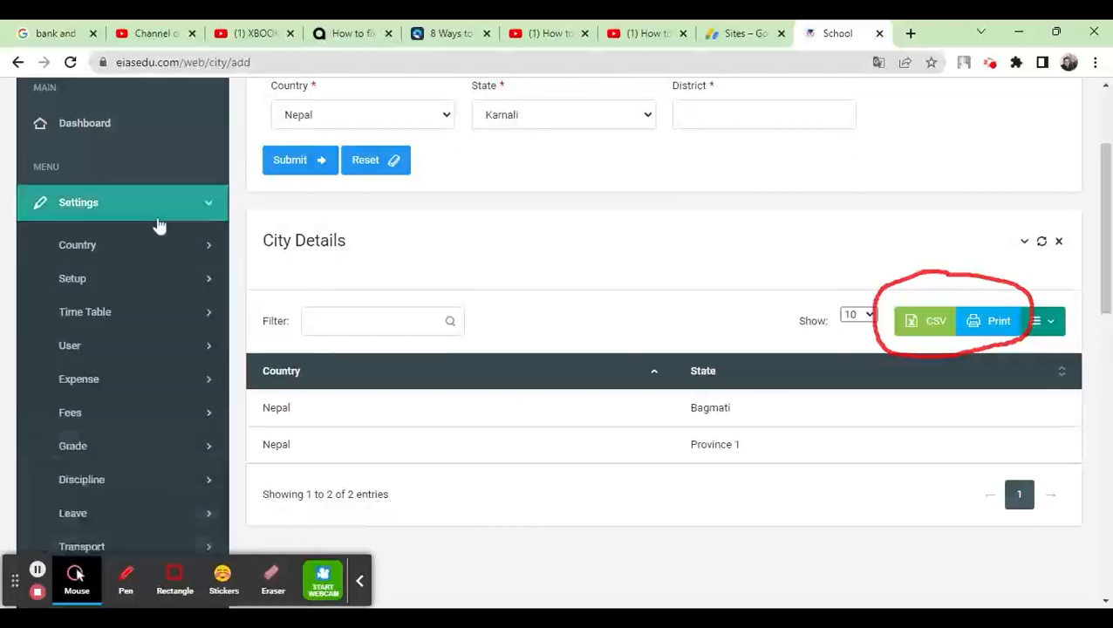
pyautogui.scroll(-1, 157, 223)
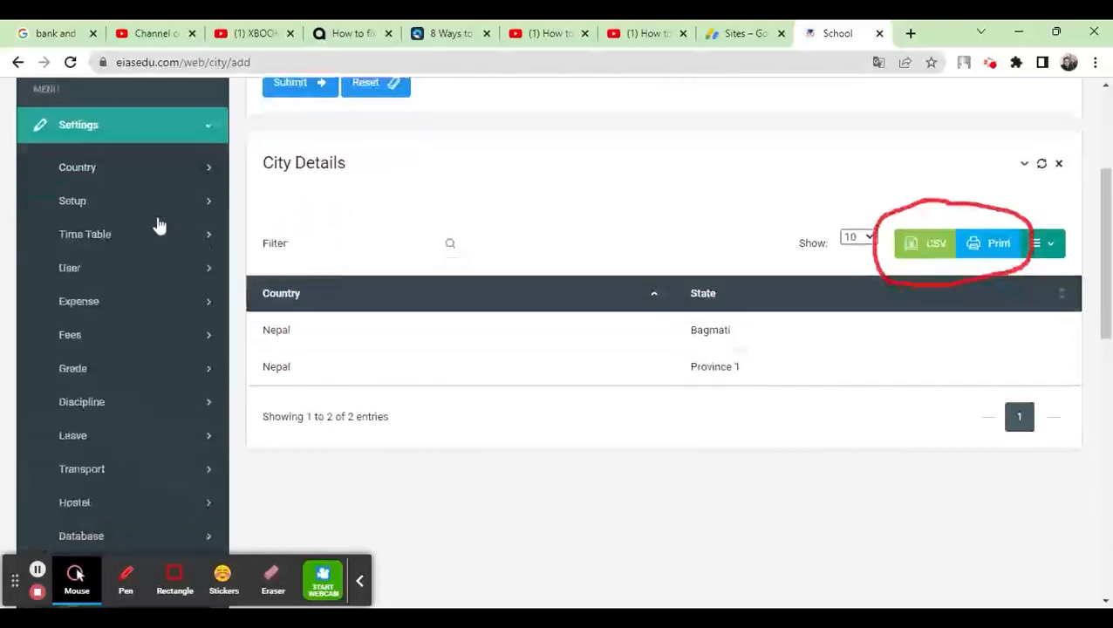
pyautogui.click(102, 172)
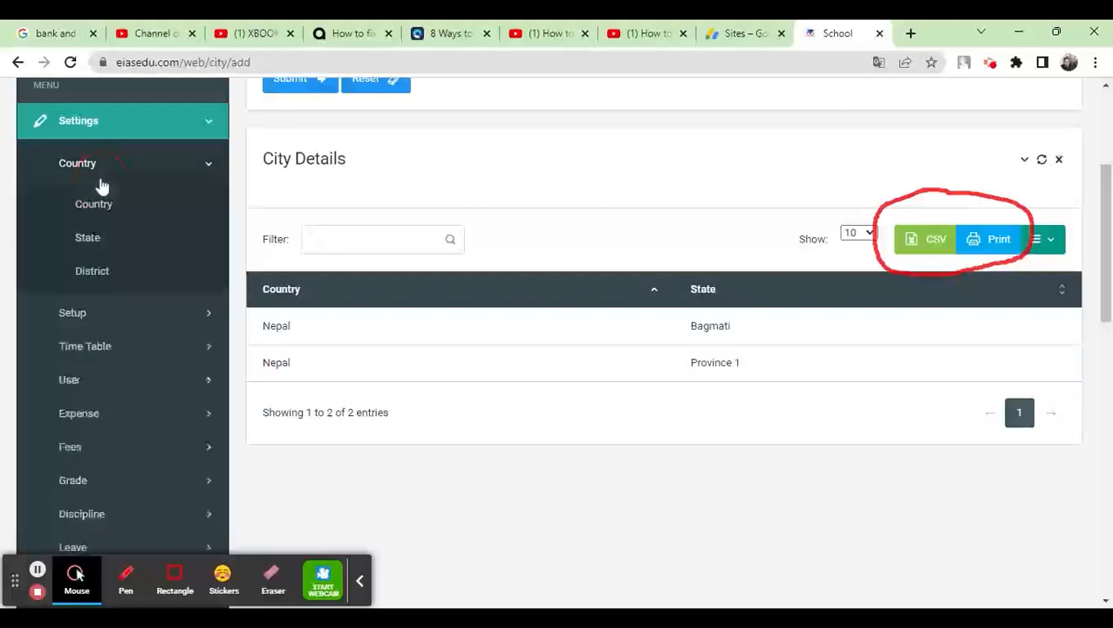
pyautogui.click(101, 316)
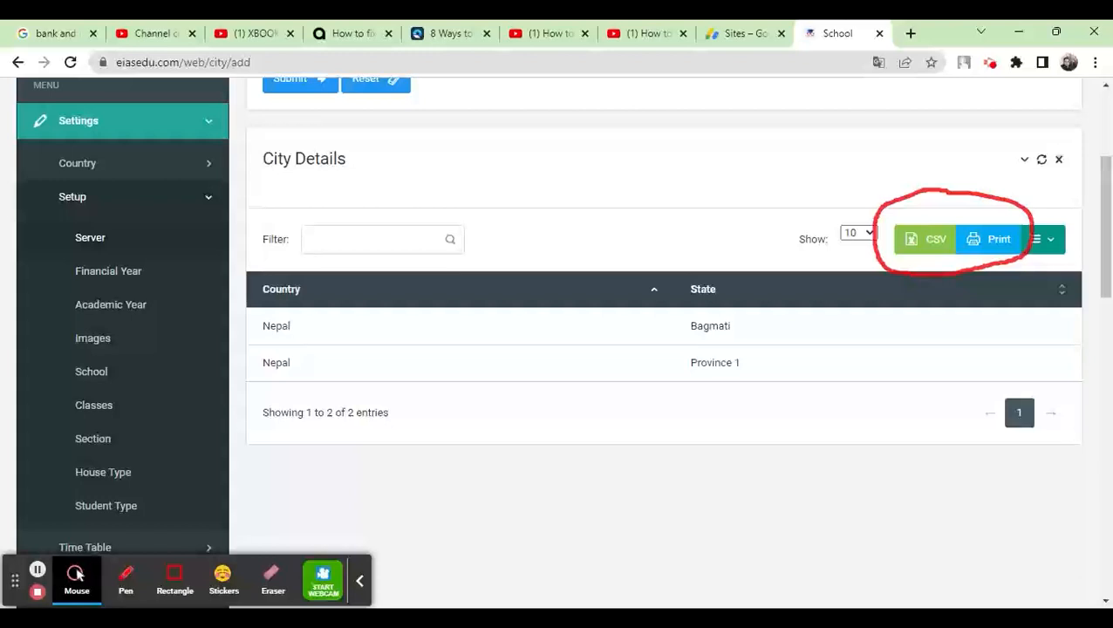
# Open the School Setup list and select the school name SHREE BRAVOS MA V
pyautogui.click(101, 241)
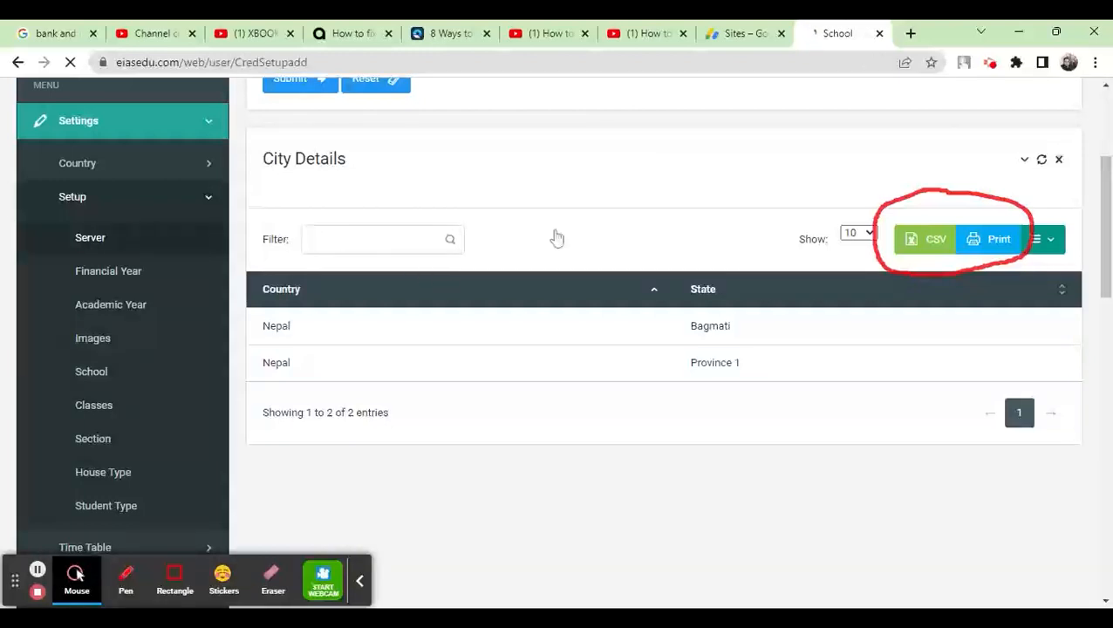
pyautogui.scroll(-1, 639, 241)
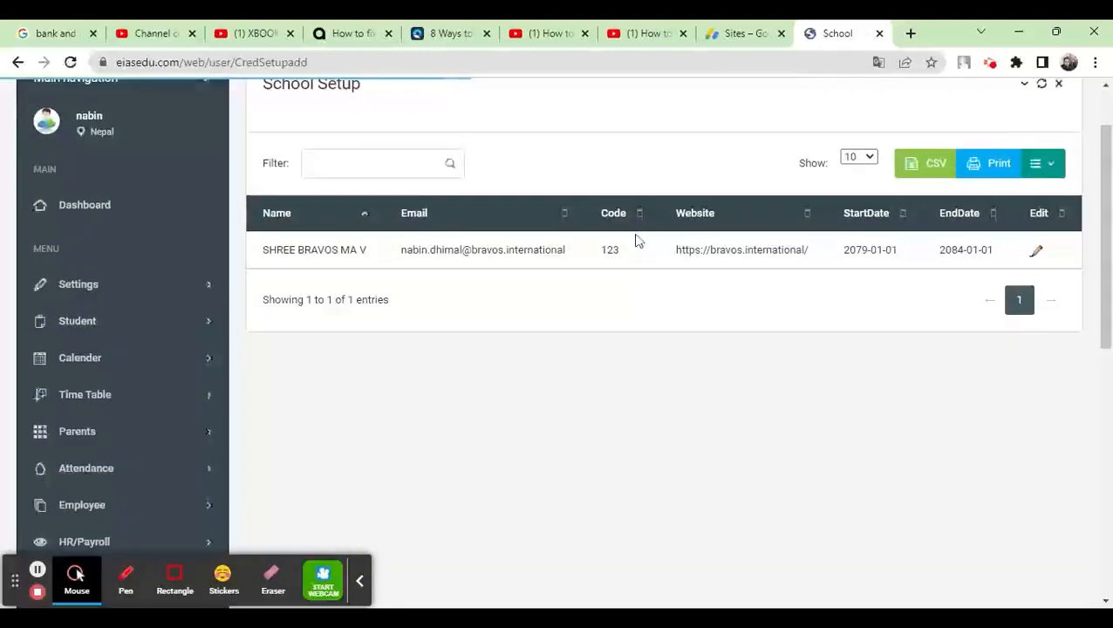
pyautogui.moveTo(260, 250); pyautogui.dragTo(986, 267)
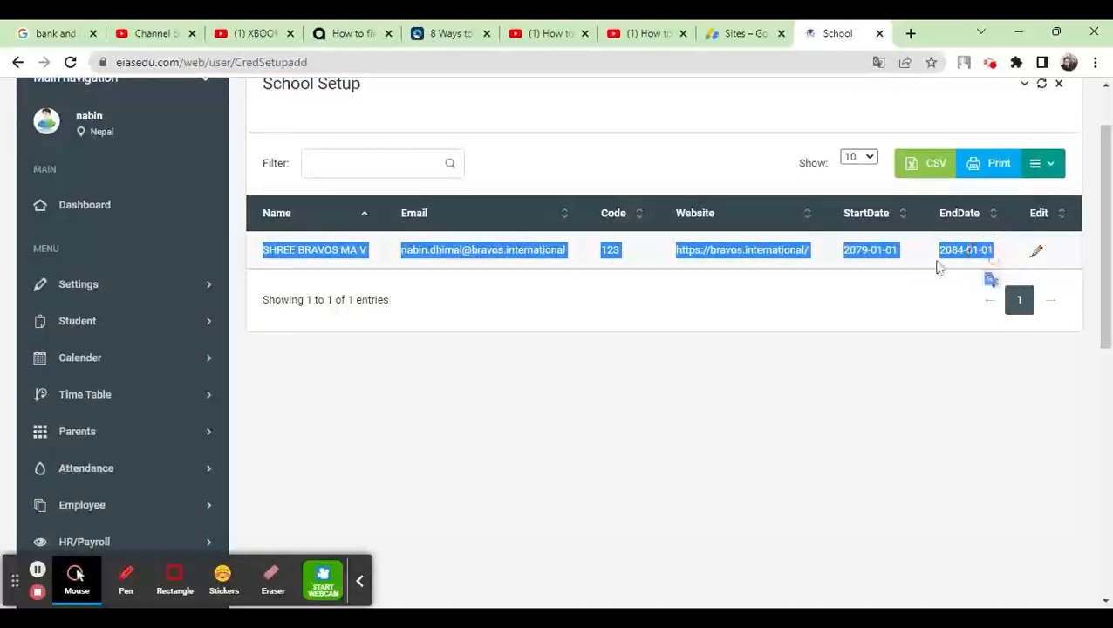
pyautogui.click(365, 266)
pyautogui.moveTo(262, 252); pyautogui.dragTo(367, 255)
pyautogui.scroll(1, 366, 261)
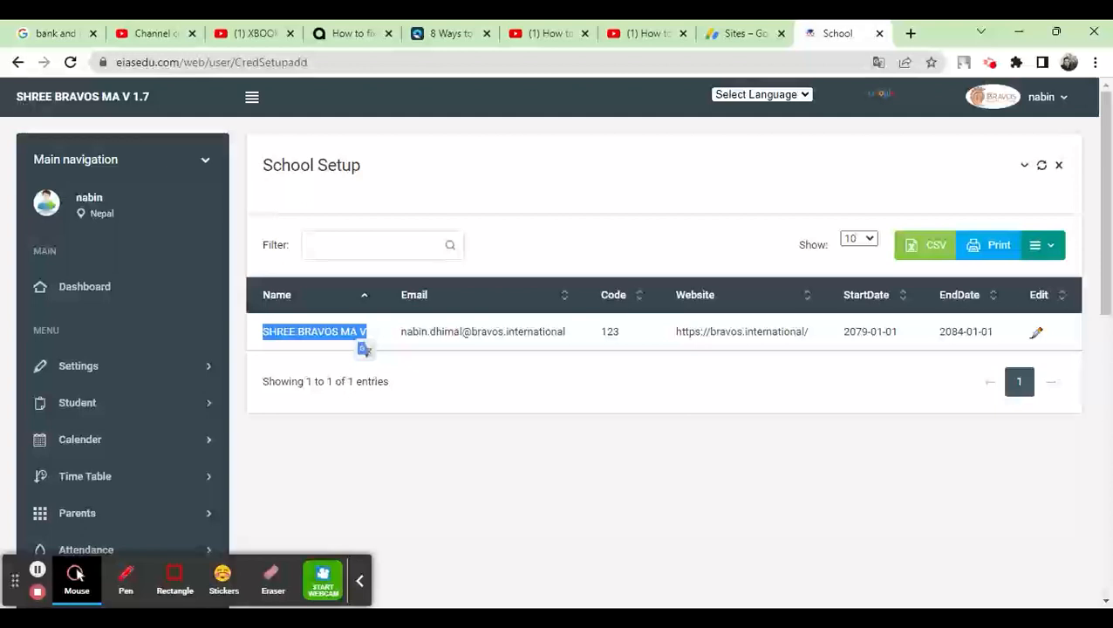
pyautogui.click(324, 333)
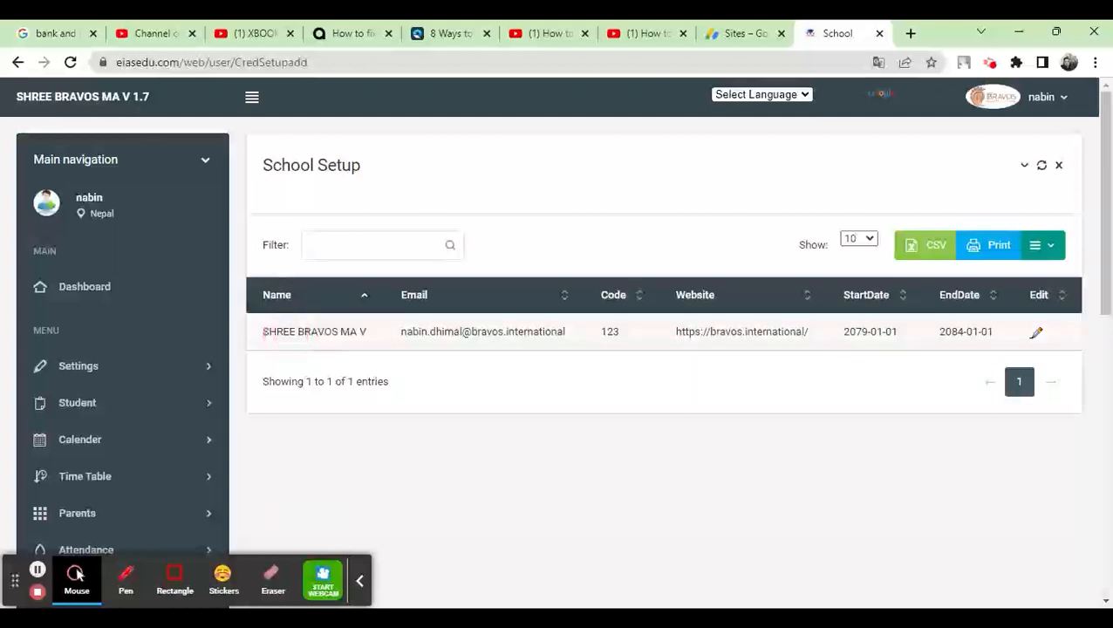
pyautogui.moveTo(263, 332); pyautogui.dragTo(381, 340)
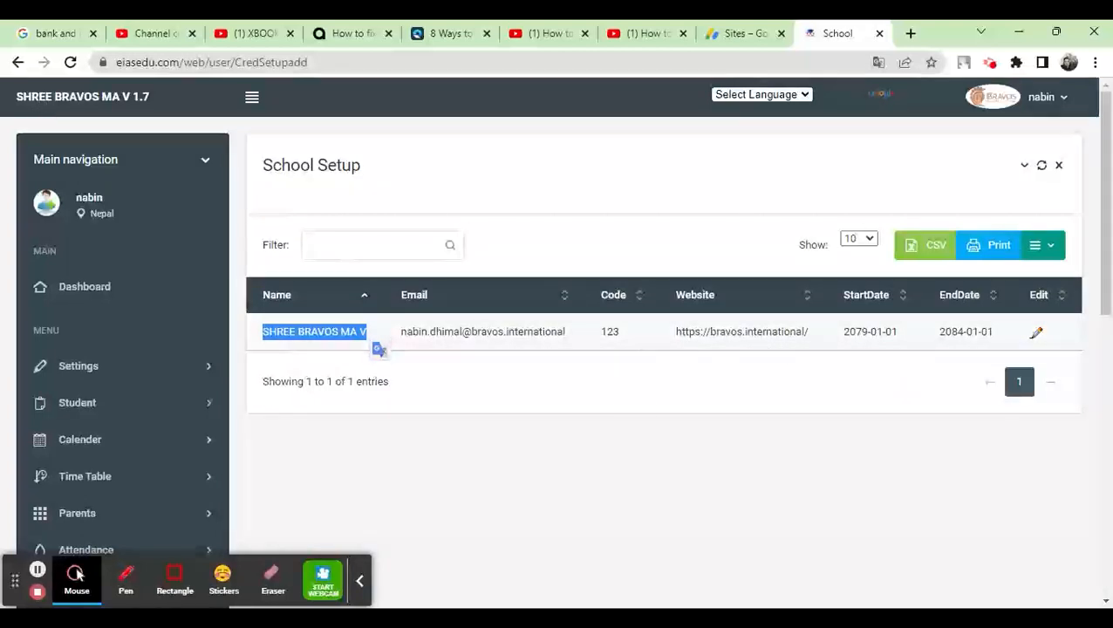
# Review the school's StartDate 2079-01-01 and EndDate 2084-01-01
pyautogui.click(863, 337)
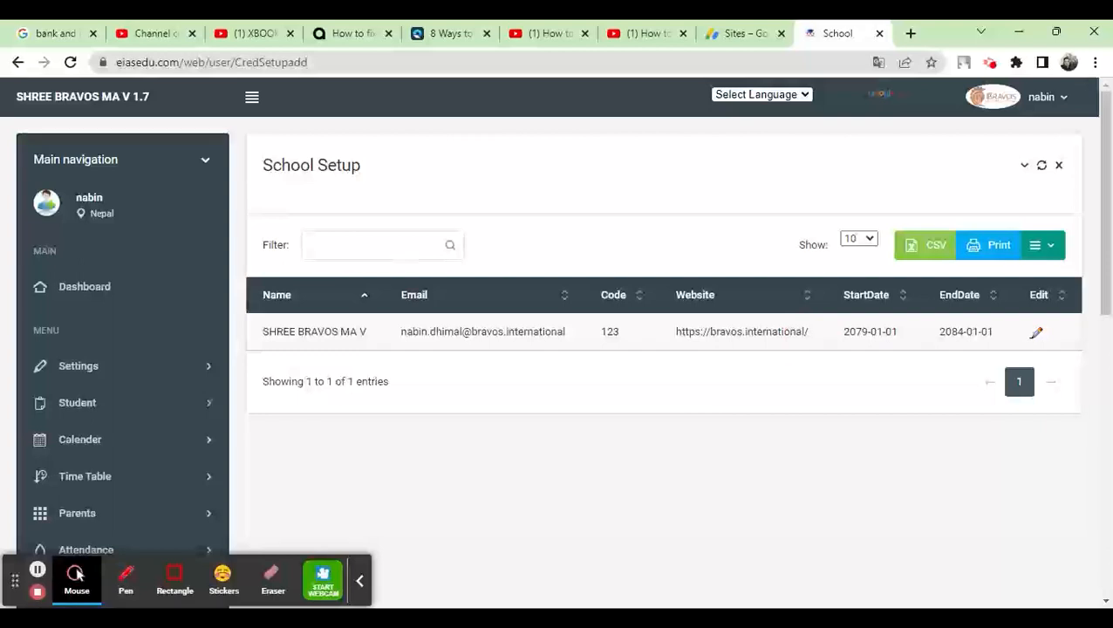
pyautogui.moveTo(843, 334); pyautogui.dragTo(993, 335)
pyautogui.click(995, 349)
pyautogui.click(958, 336)
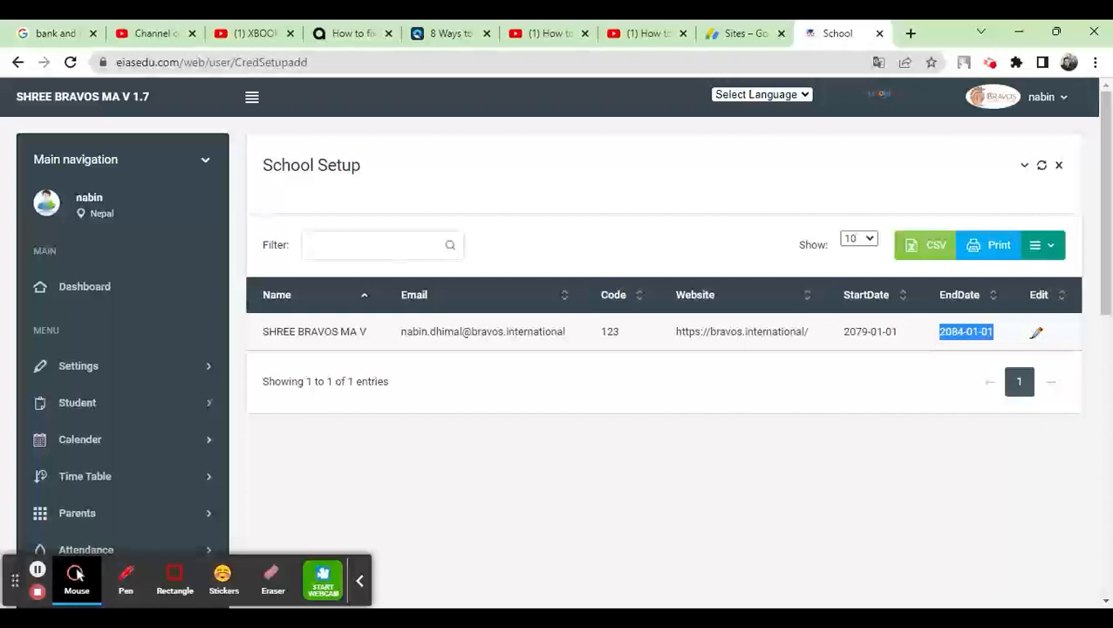
pyautogui.click(946, 337)
pyautogui.moveTo(939, 341); pyautogui.dragTo(994, 335)
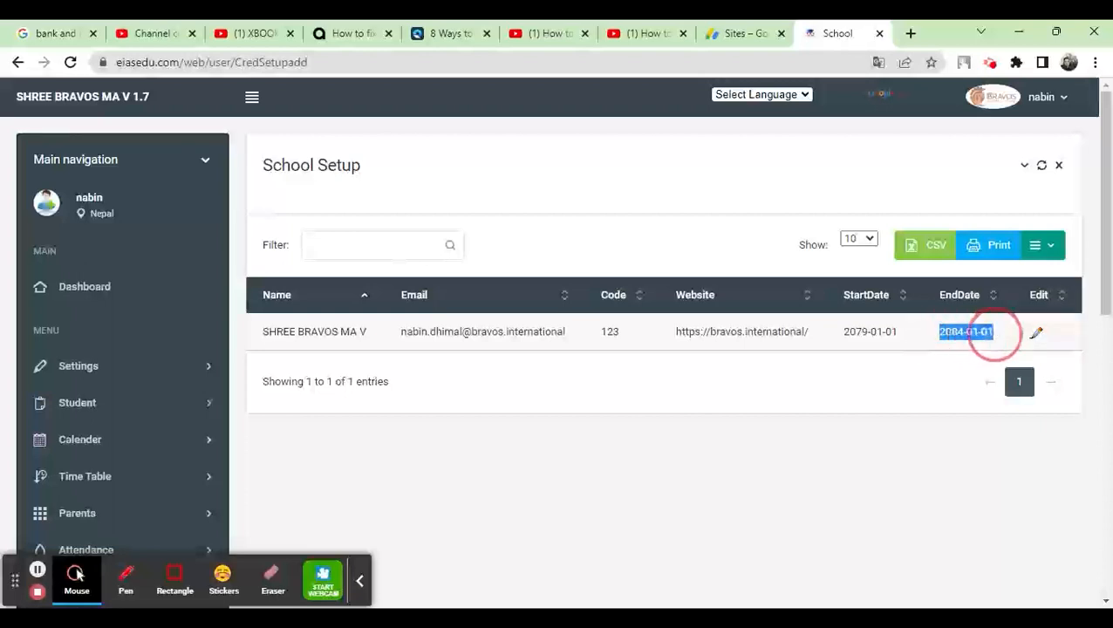
pyautogui.click(966, 337)
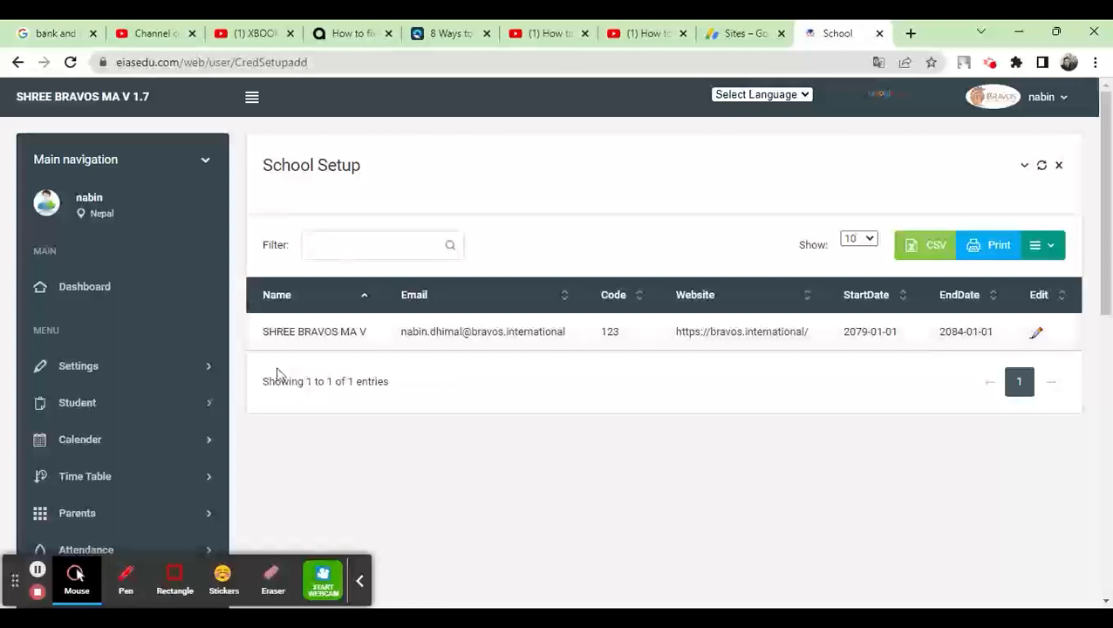
# Open the SHREE BRAVOS MA V school record for editing and select its School Name
pyautogui.click(1036, 335)
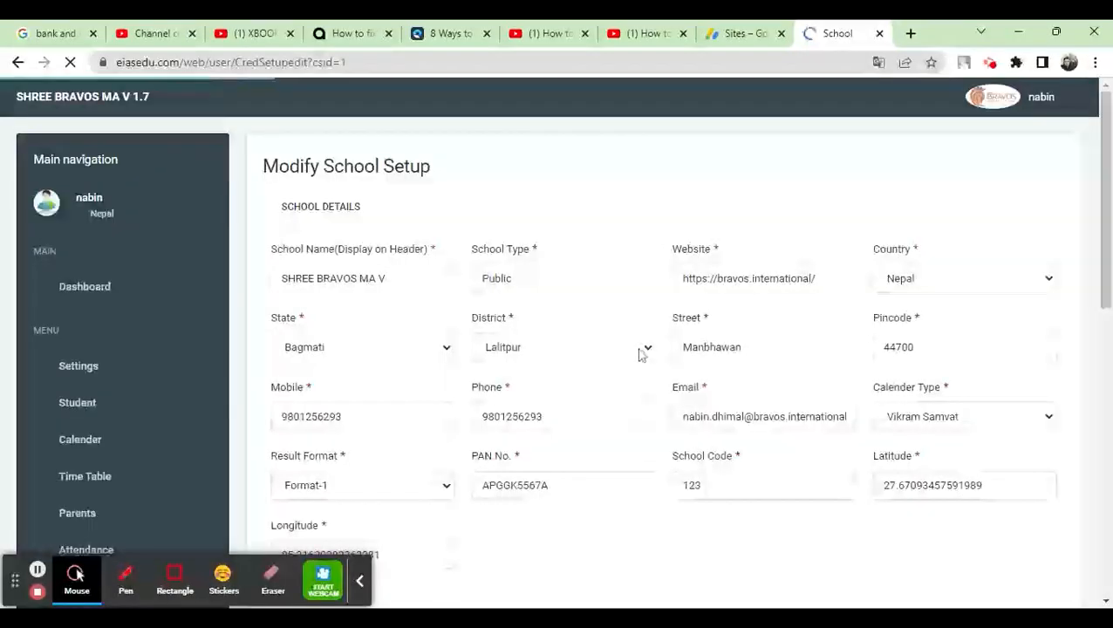
pyautogui.scroll(-1, 547, 343)
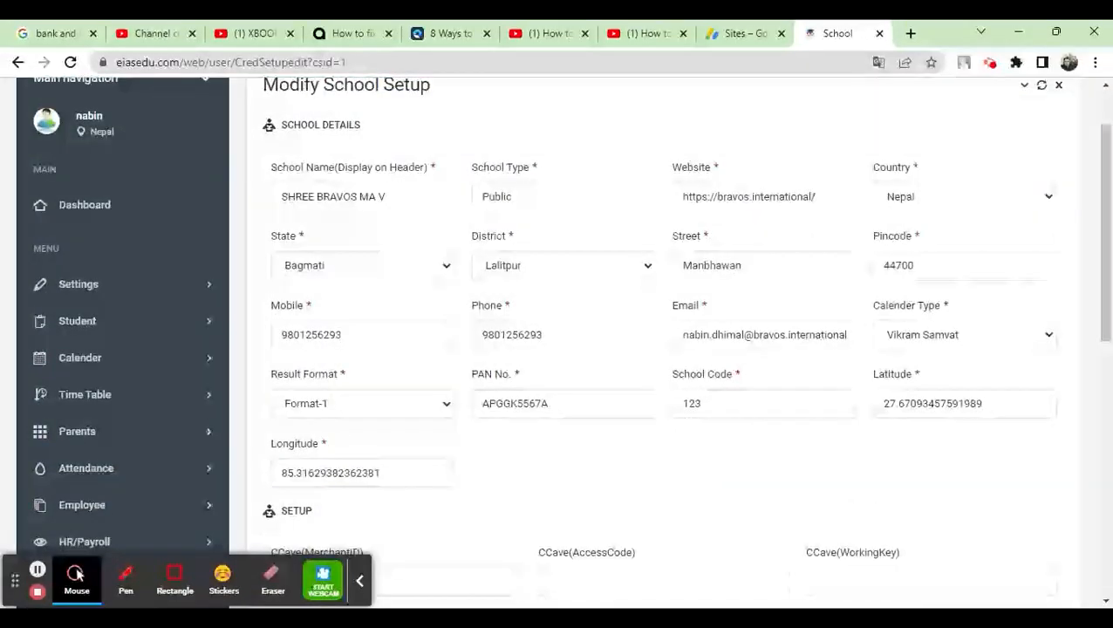
pyautogui.moveTo(421, 202); pyautogui.dragTo(277, 198)
pyautogui.click(398, 199)
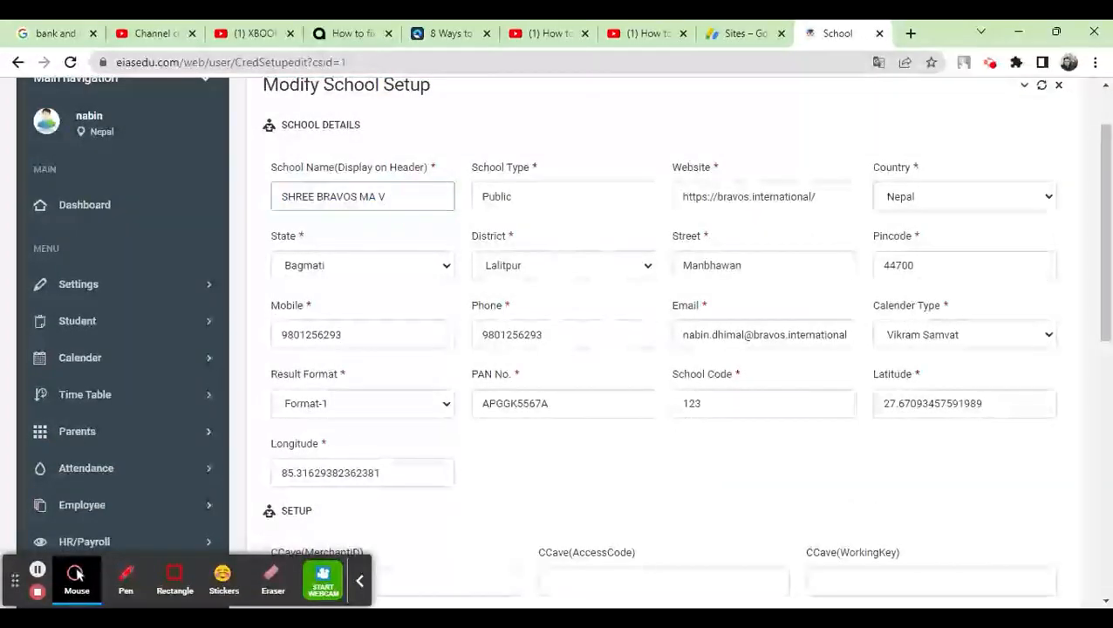
pyautogui.moveTo(423, 196); pyautogui.dragTo(255, 198)
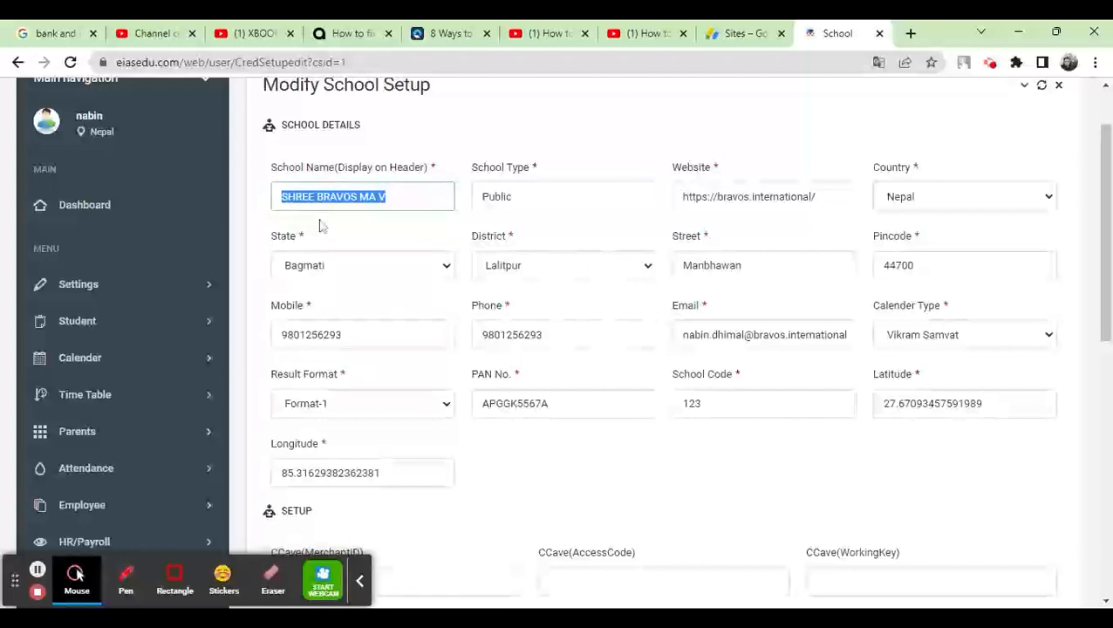
# Step through School Type (Public), Country (Nepal), State, District and Pincode fields
pyautogui.press('Tab')
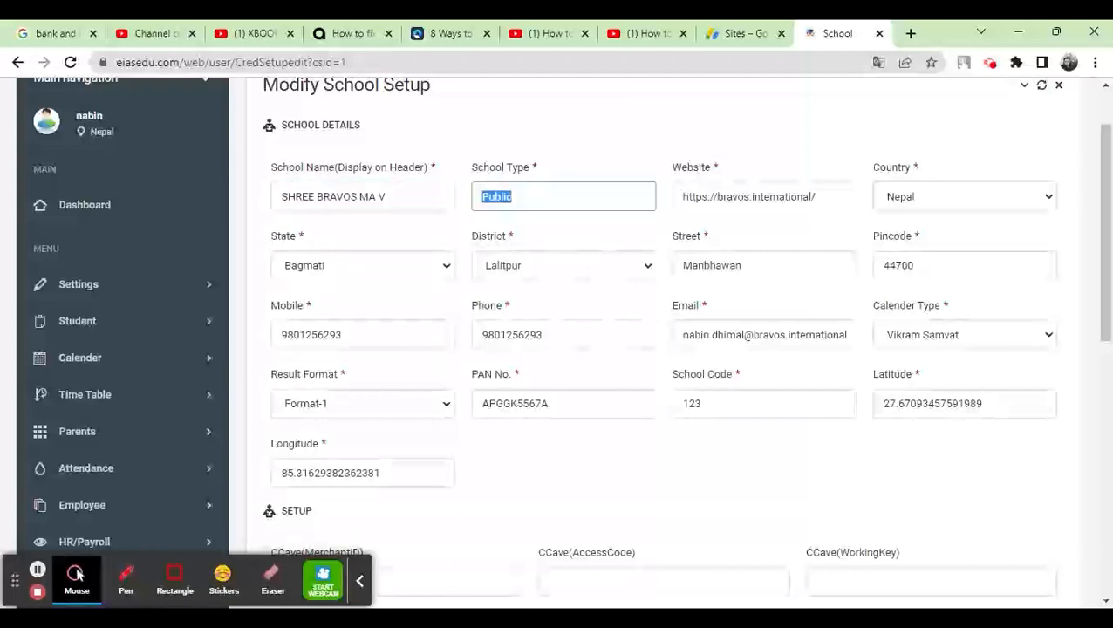
pyautogui.click(558, 198)
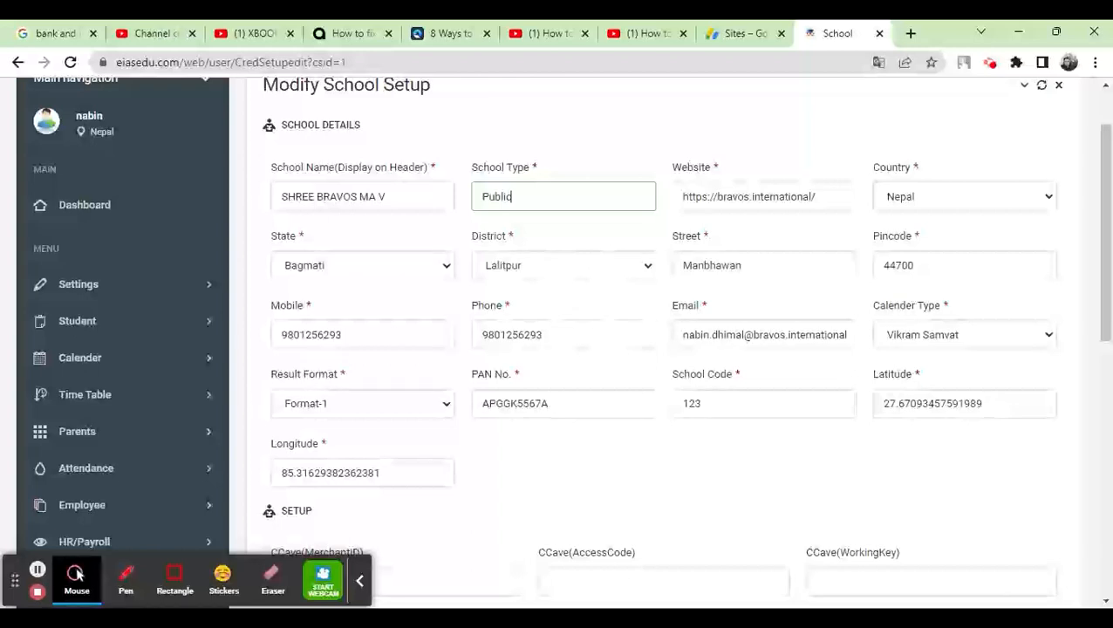
pyautogui.press('Tab')
pyautogui.click(979, 202)
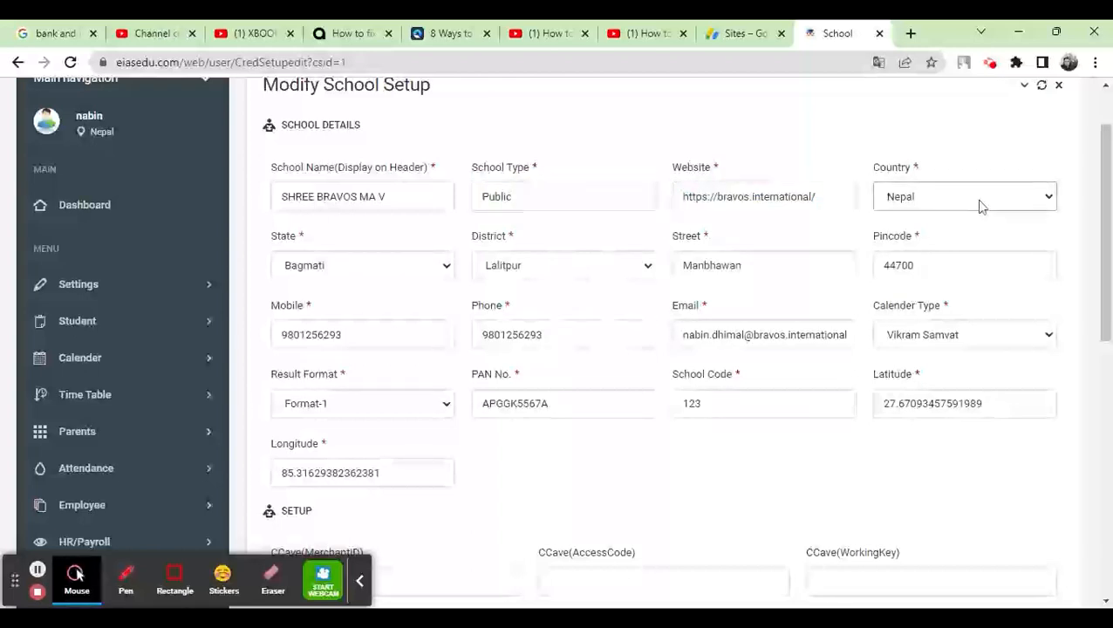
pyautogui.click(977, 199)
pyautogui.click(450, 269)
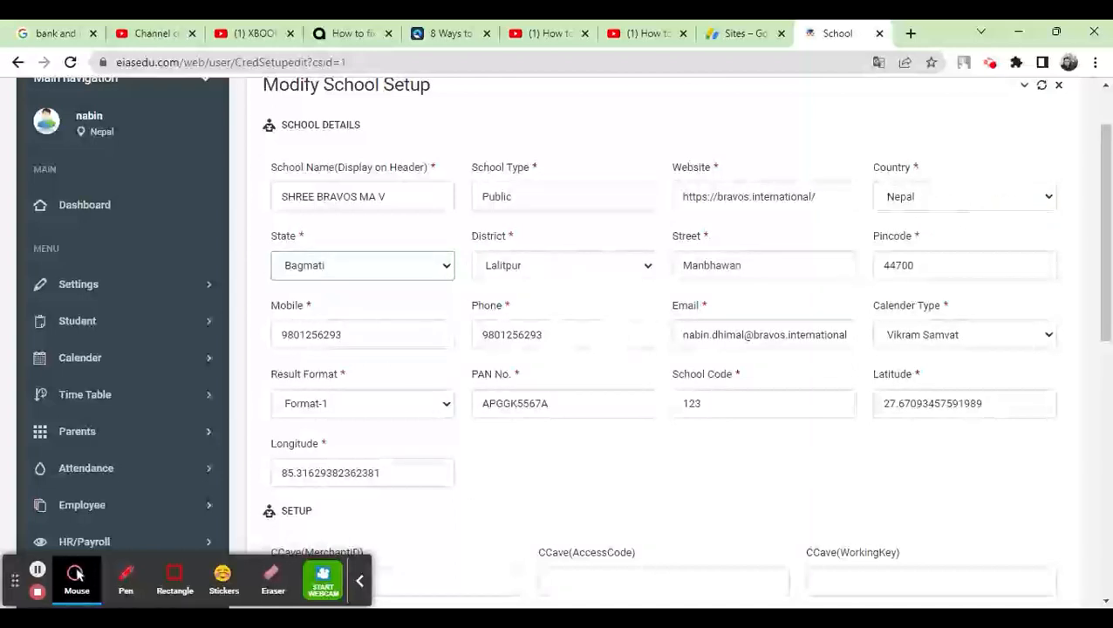
pyautogui.click(648, 267)
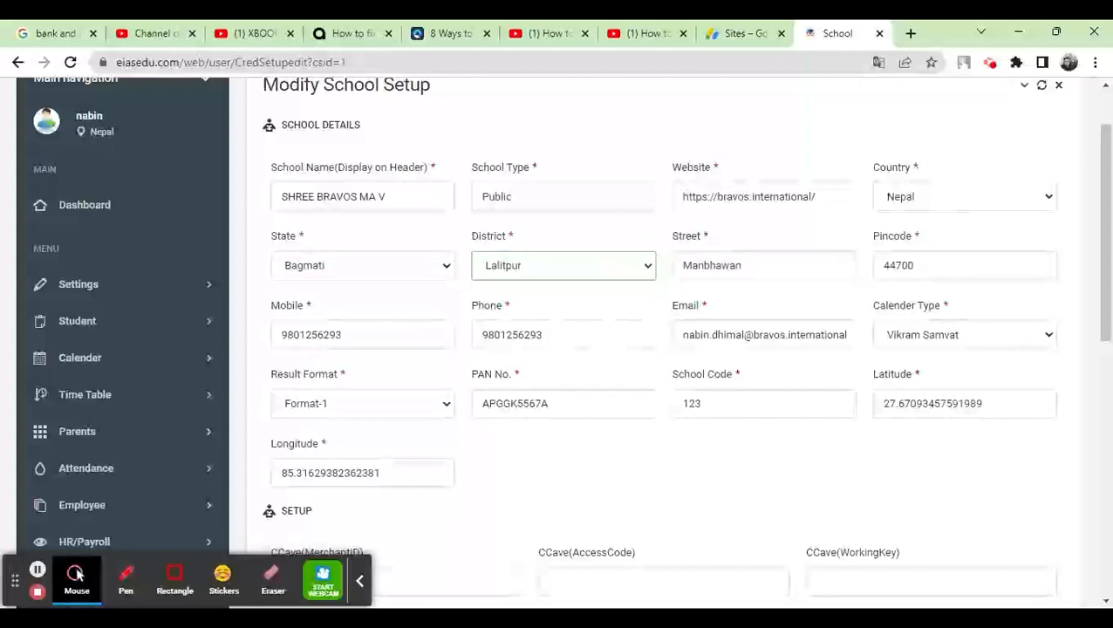
pyautogui.press('Tab')
pyautogui.press('Tab')
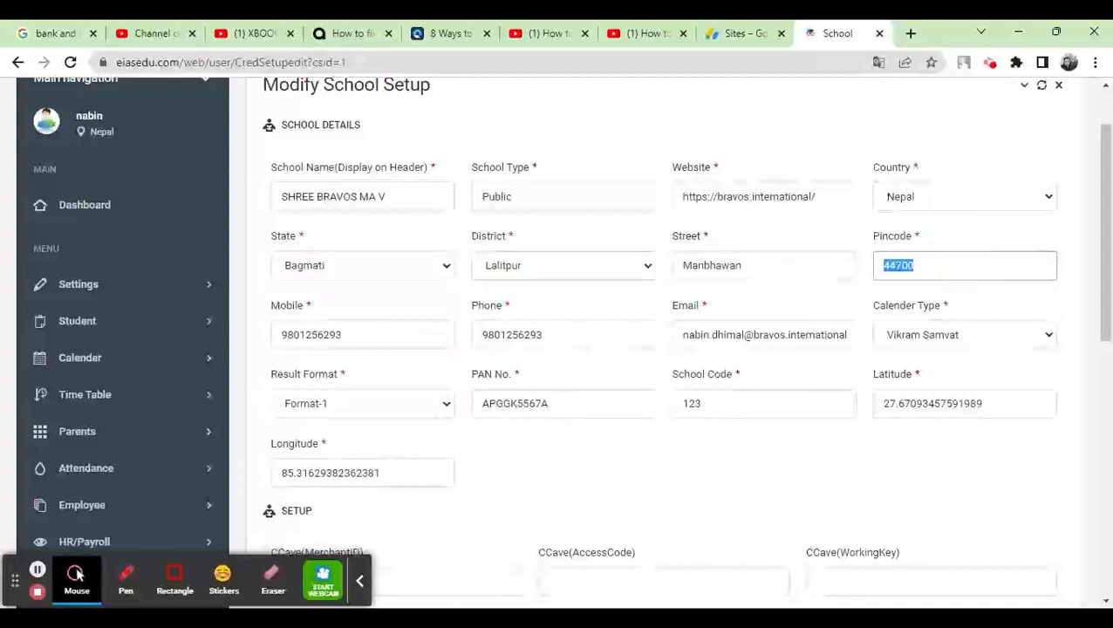
pyautogui.click(946, 228)
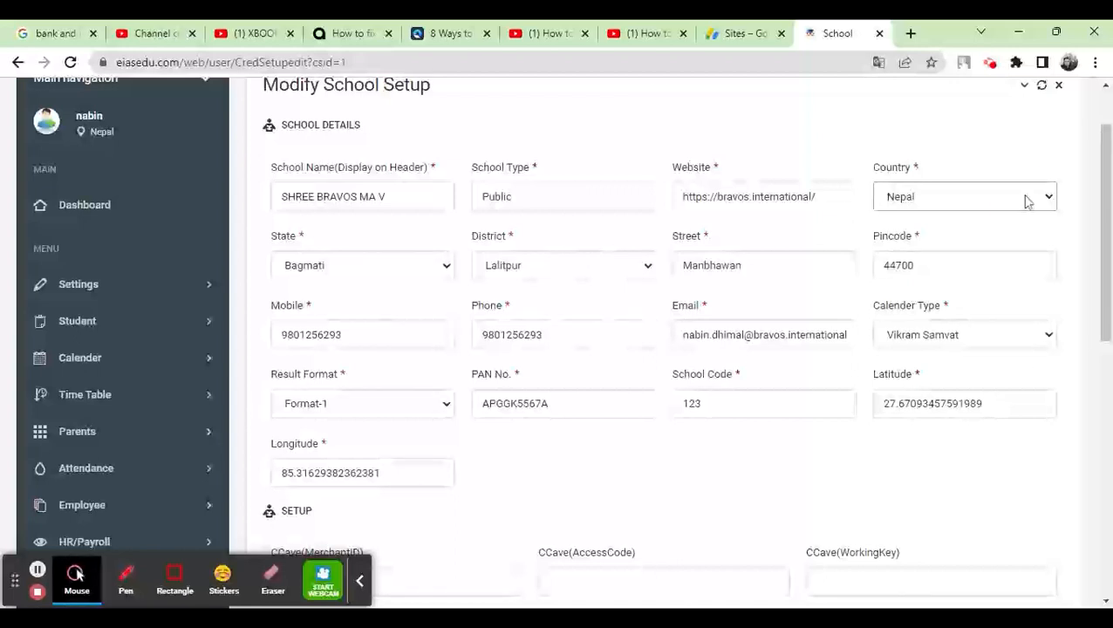
pyautogui.doubleClick(899, 265)
pyautogui.scroll(-2, 611, 349)
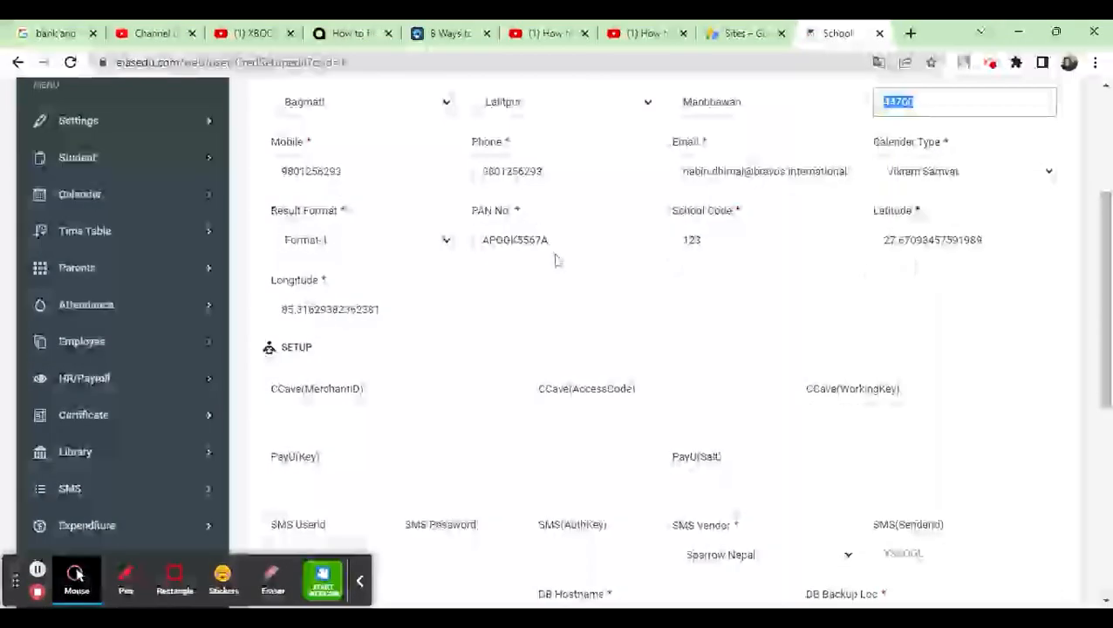
pyautogui.doubleClick(350, 175)
pyautogui.doubleClick(513, 171)
pyautogui.tripleClick(733, 171)
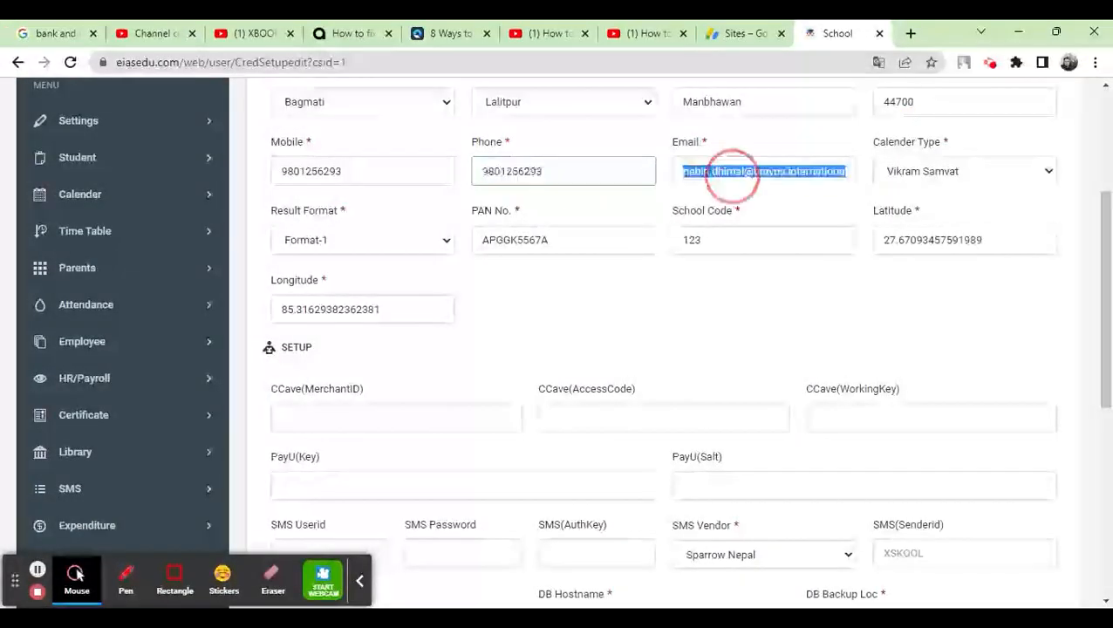
pyautogui.click(1050, 177)
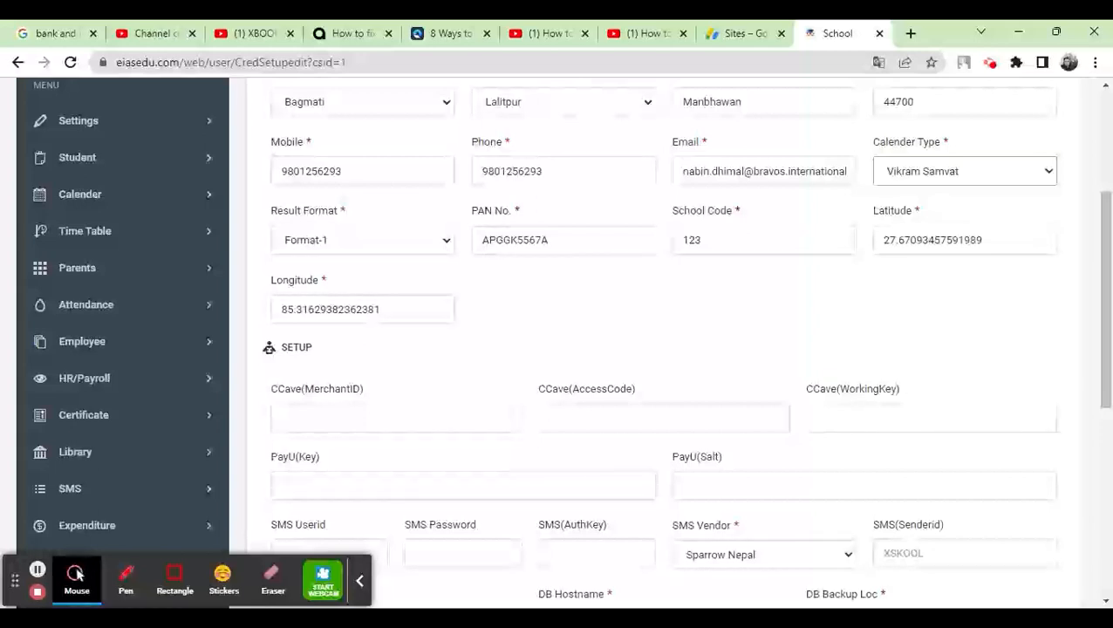
pyautogui.scroll(2, 1056, 179)
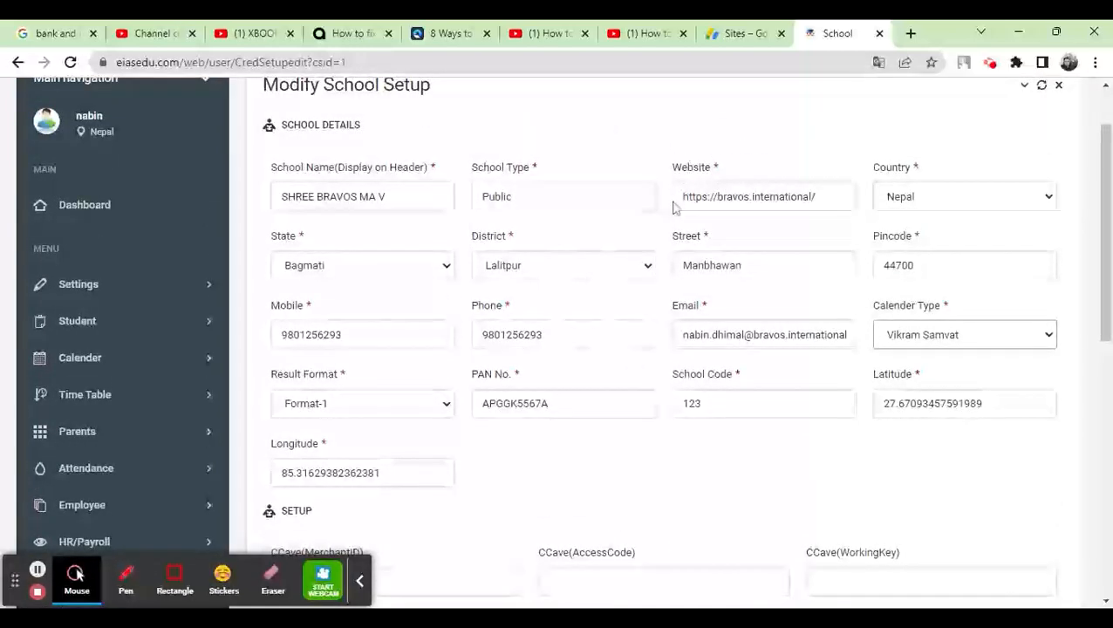
pyautogui.tripleClick(701, 196)
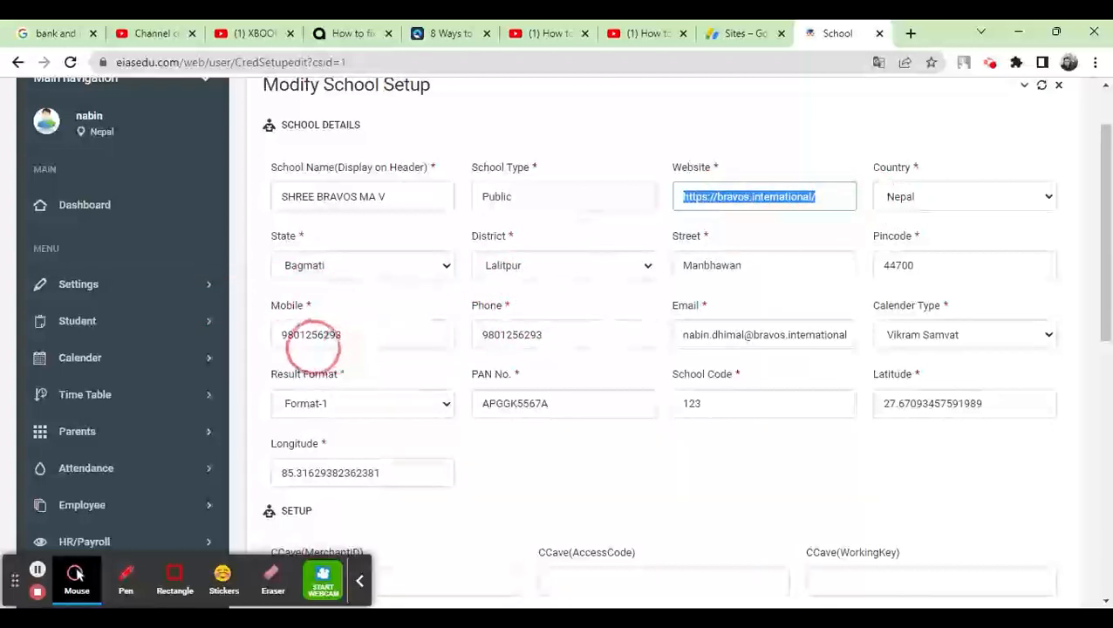
pyautogui.tripleClick(721, 335)
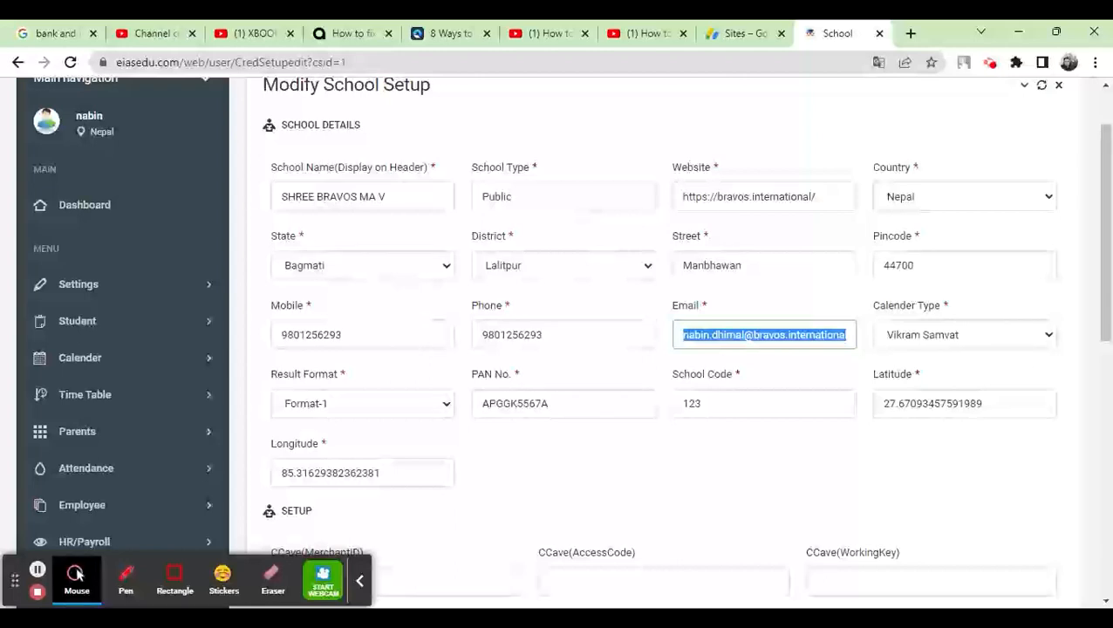
pyautogui.scroll(-1, 634, 392)
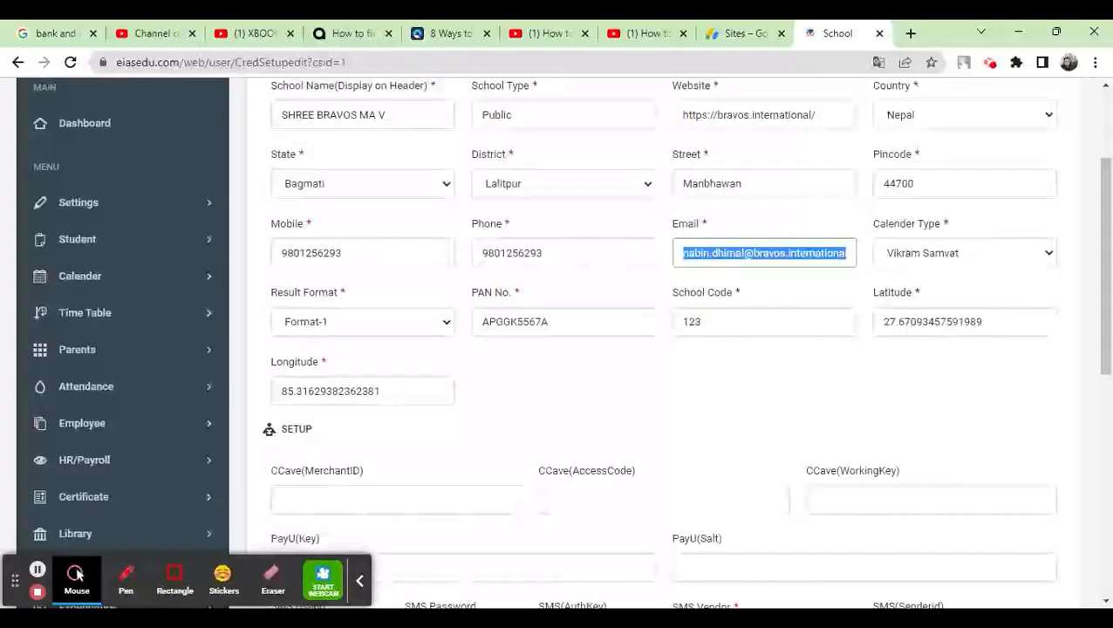
pyautogui.click(617, 382)
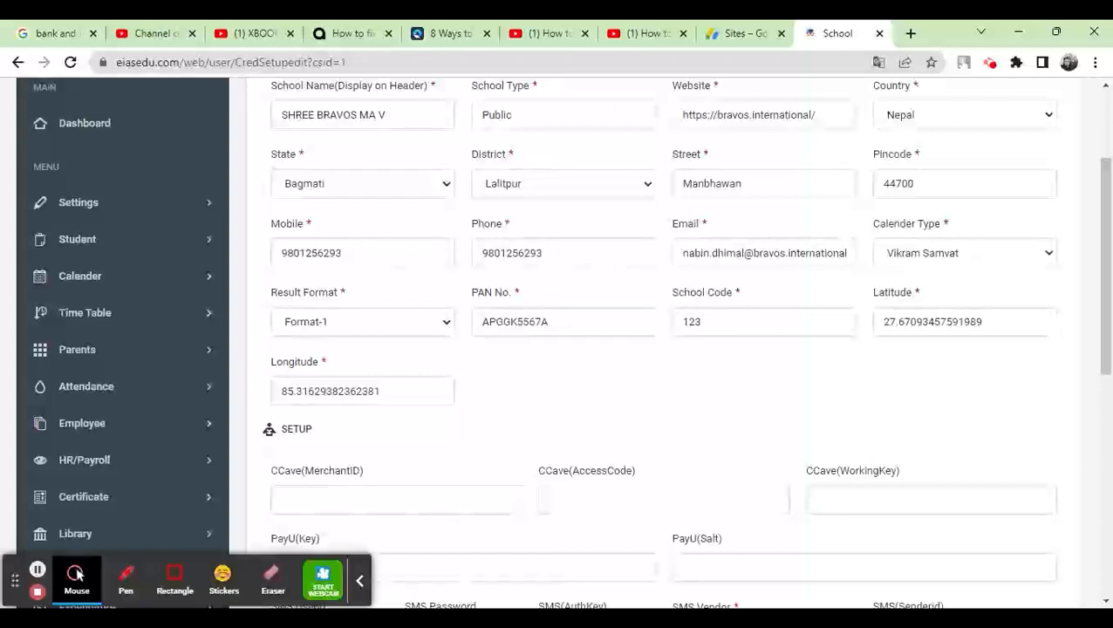
pyautogui.click(440, 332)
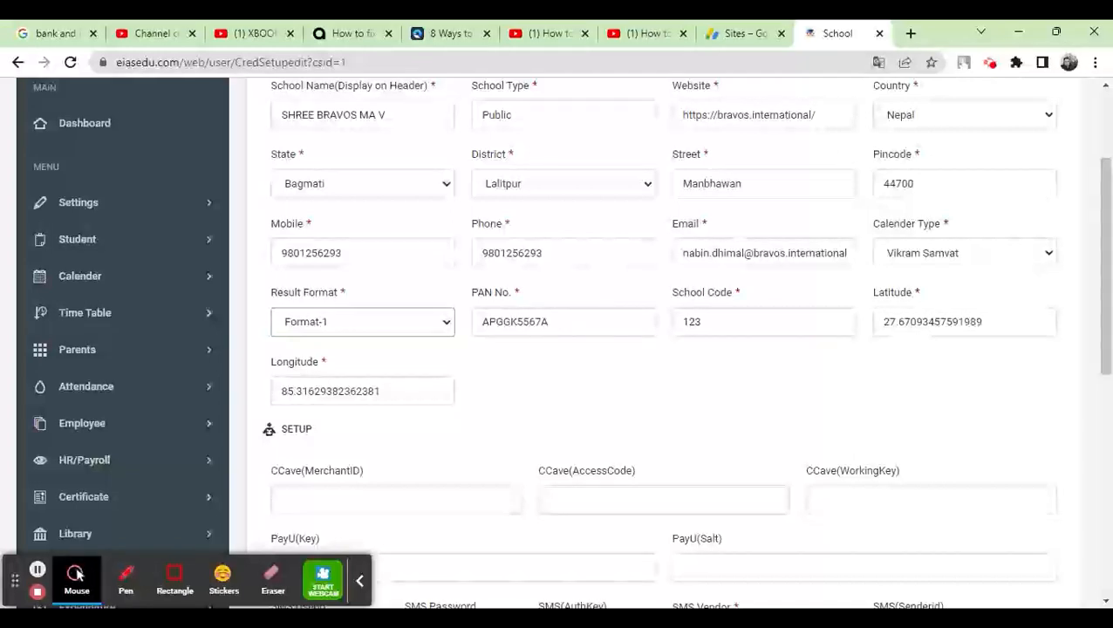
pyautogui.click(539, 370)
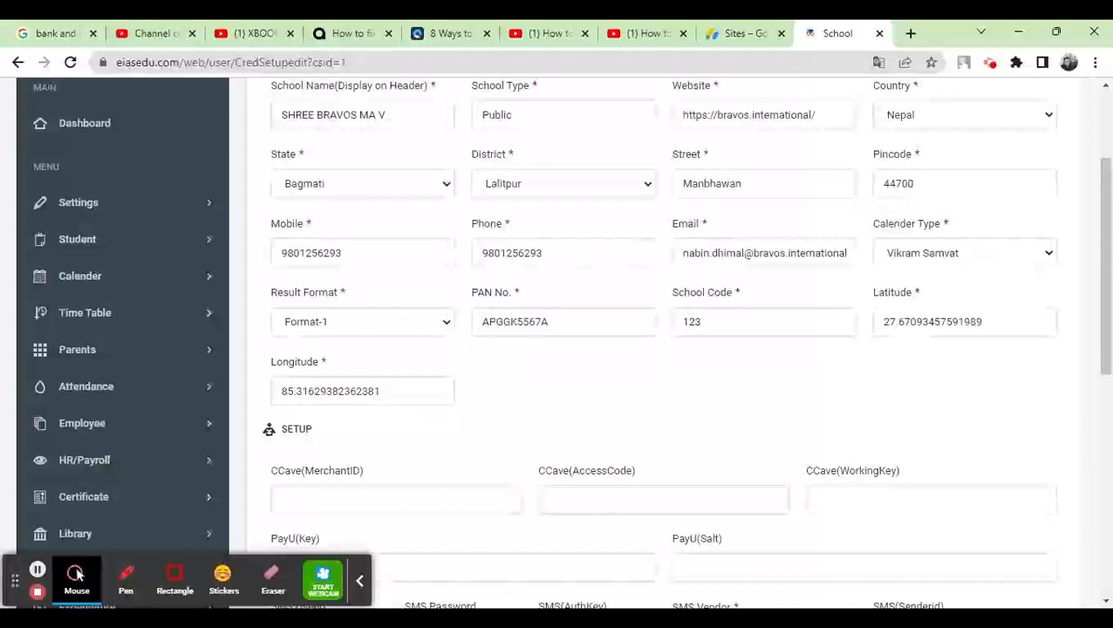
pyautogui.press('Tab')
pyautogui.press('Tab')
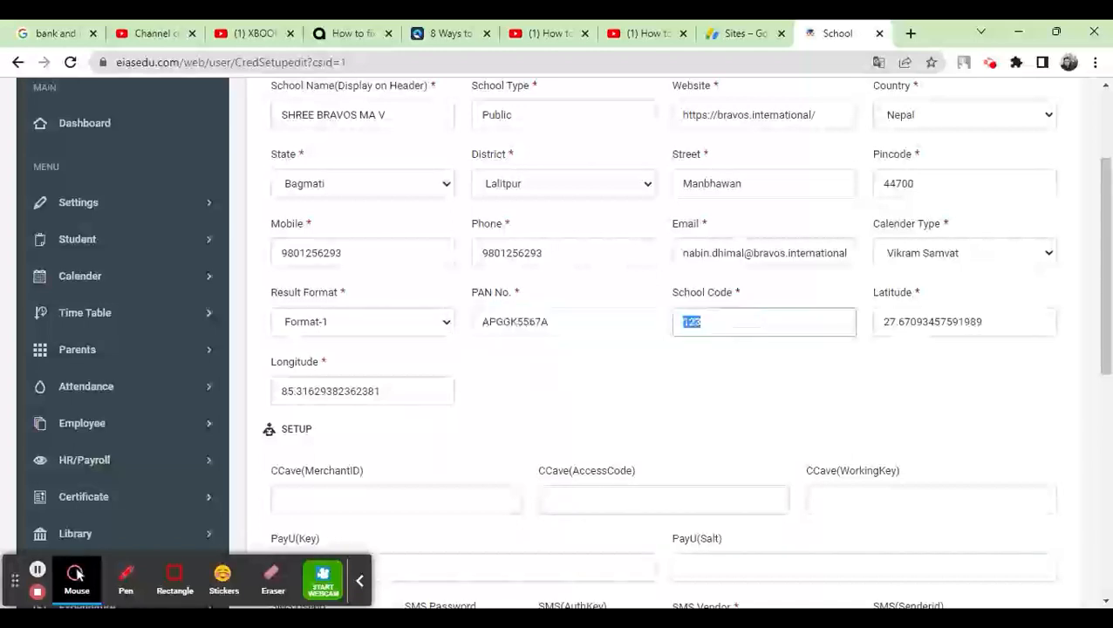
pyautogui.press('Tab')
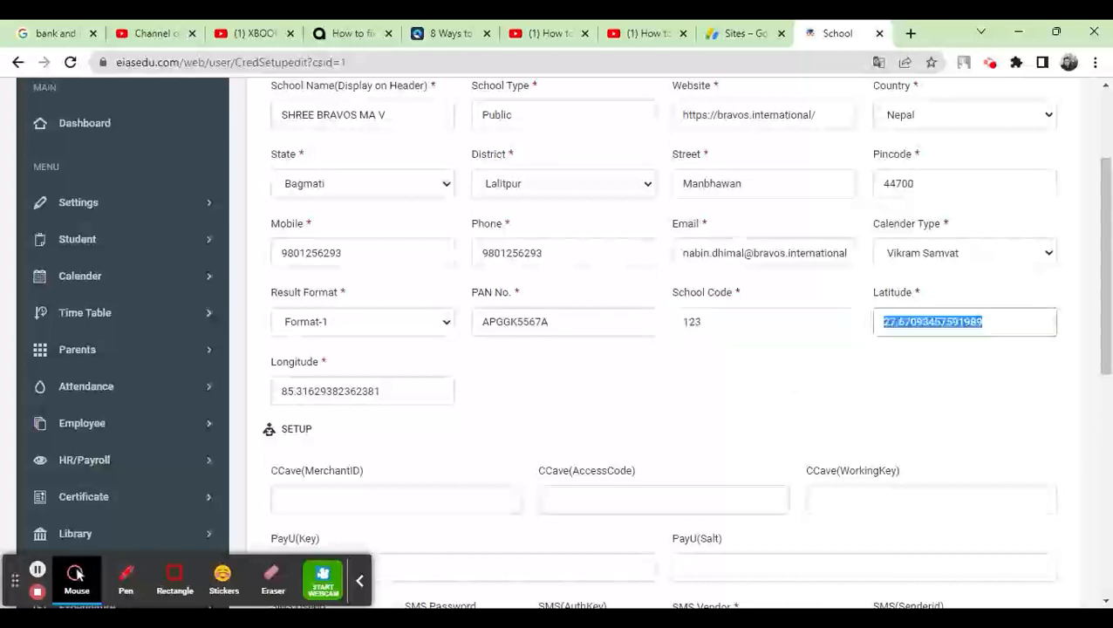
pyautogui.press('Tab')
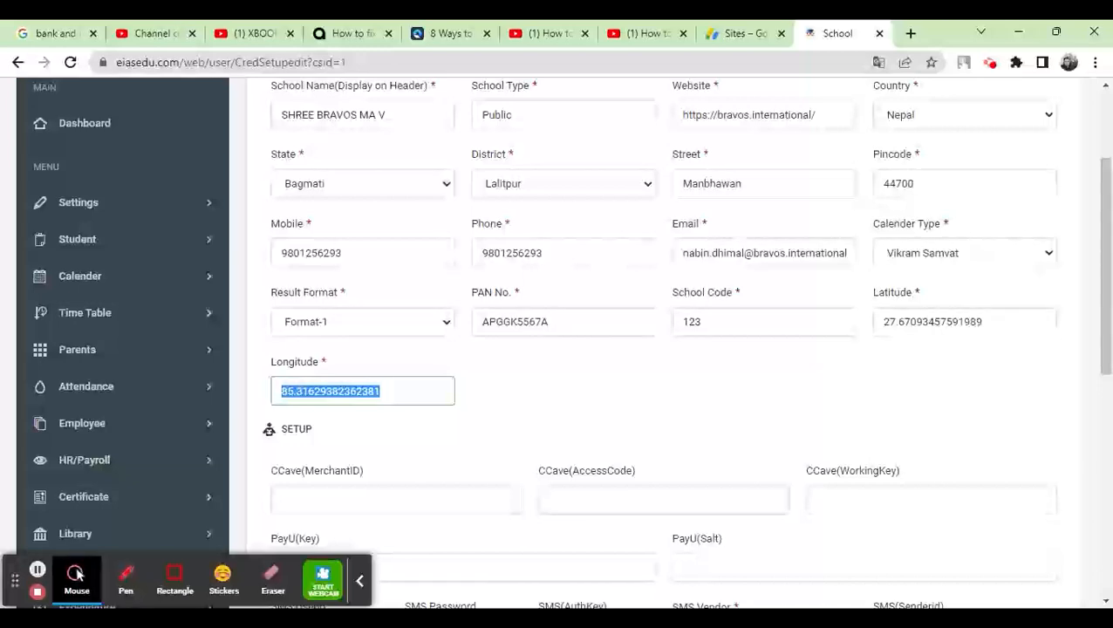
pyautogui.scroll(-2, 792, 393)
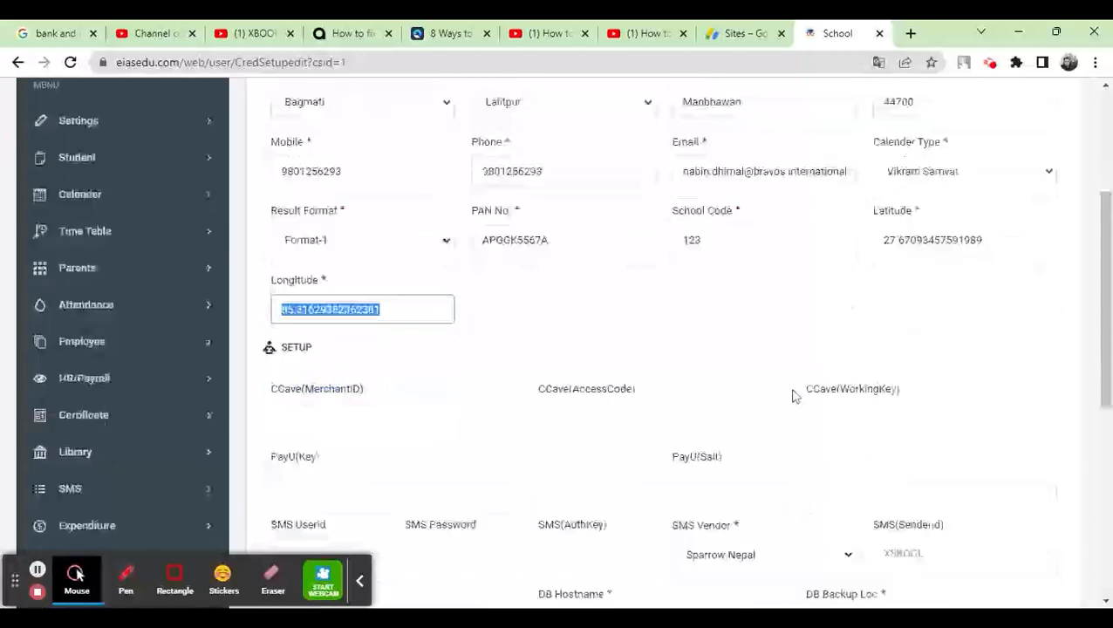
pyautogui.doubleClick(938, 159)
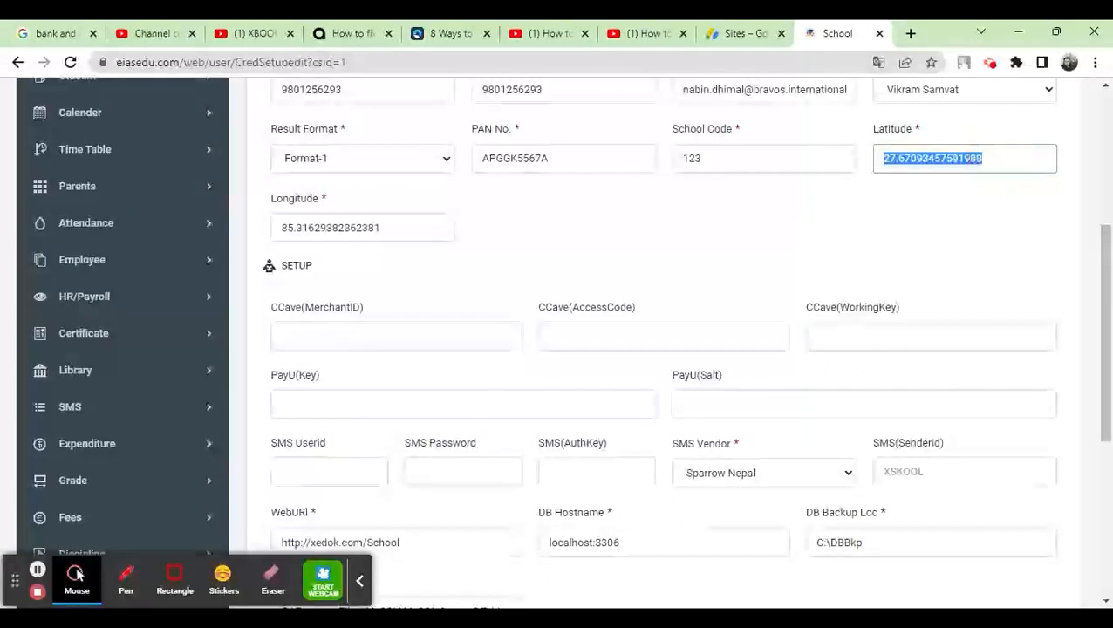
pyautogui.doubleClick(349, 228)
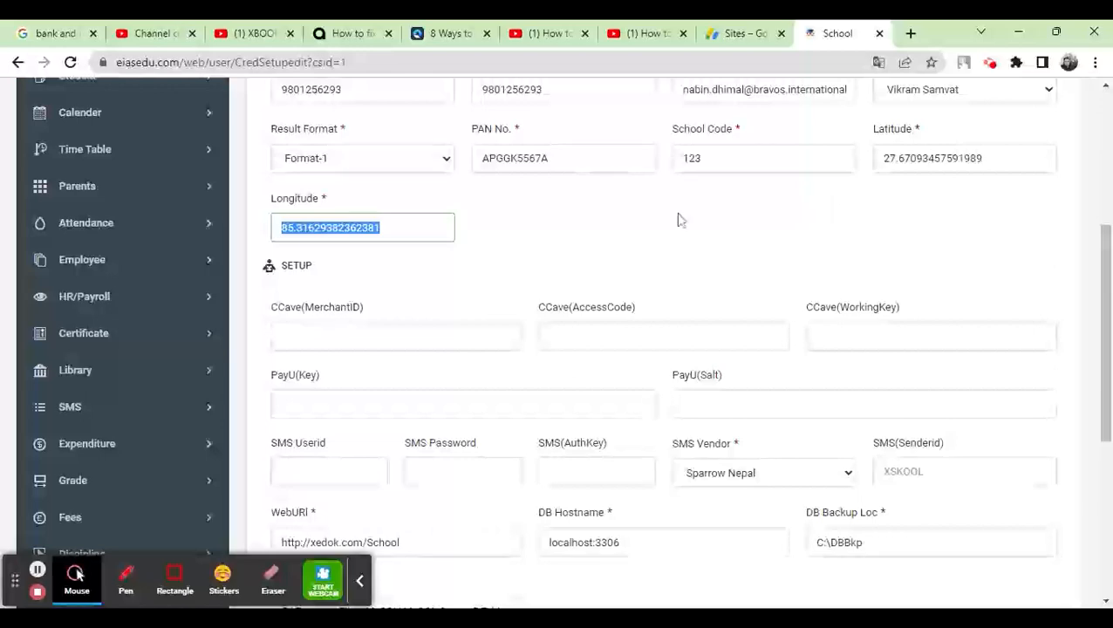
pyautogui.scroll(-2, 681, 220)
pyautogui.scroll(-1, 680, 219)
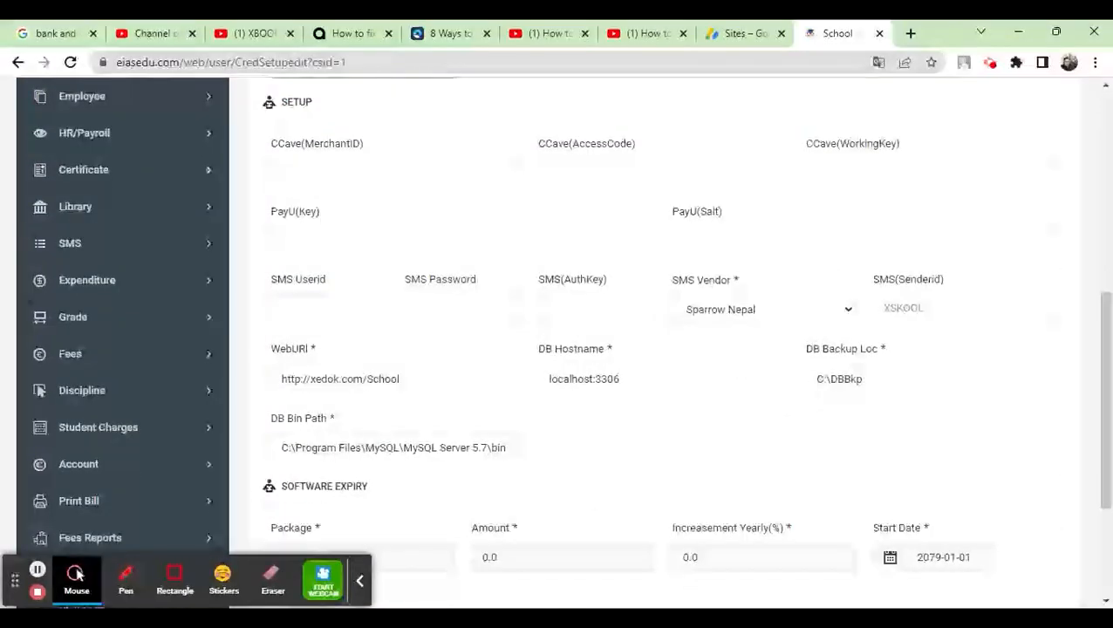
pyautogui.moveTo(270, 143); pyautogui.dragTo(946, 158)
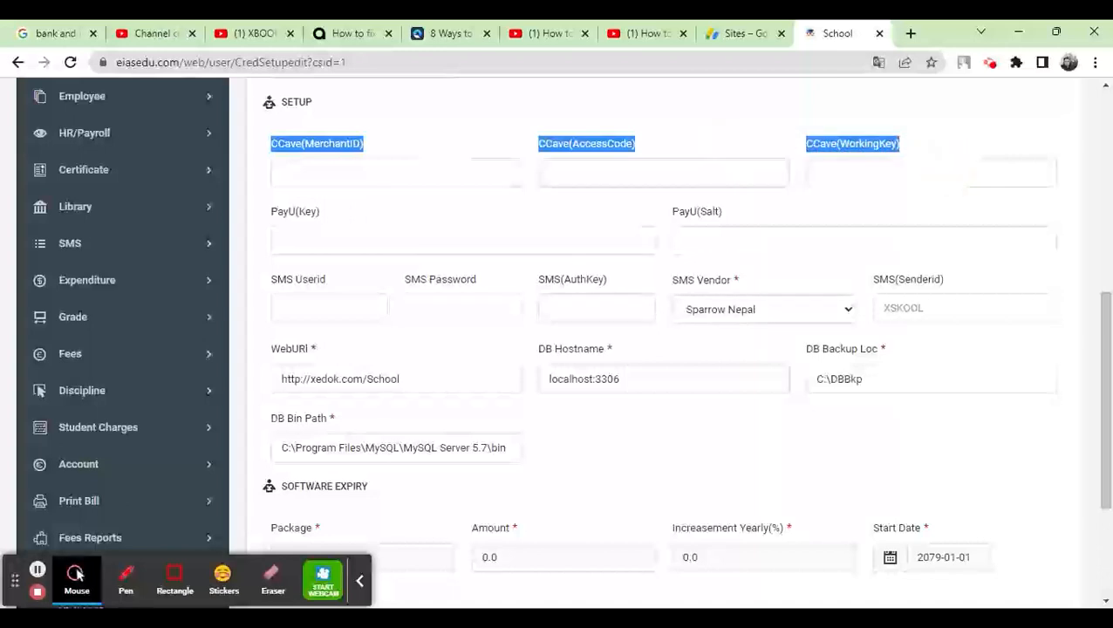
pyautogui.moveTo(269, 213); pyautogui.dragTo(767, 220)
pyautogui.moveTo(277, 143); pyautogui.dragTo(587, 163)
pyautogui.click(281, 154)
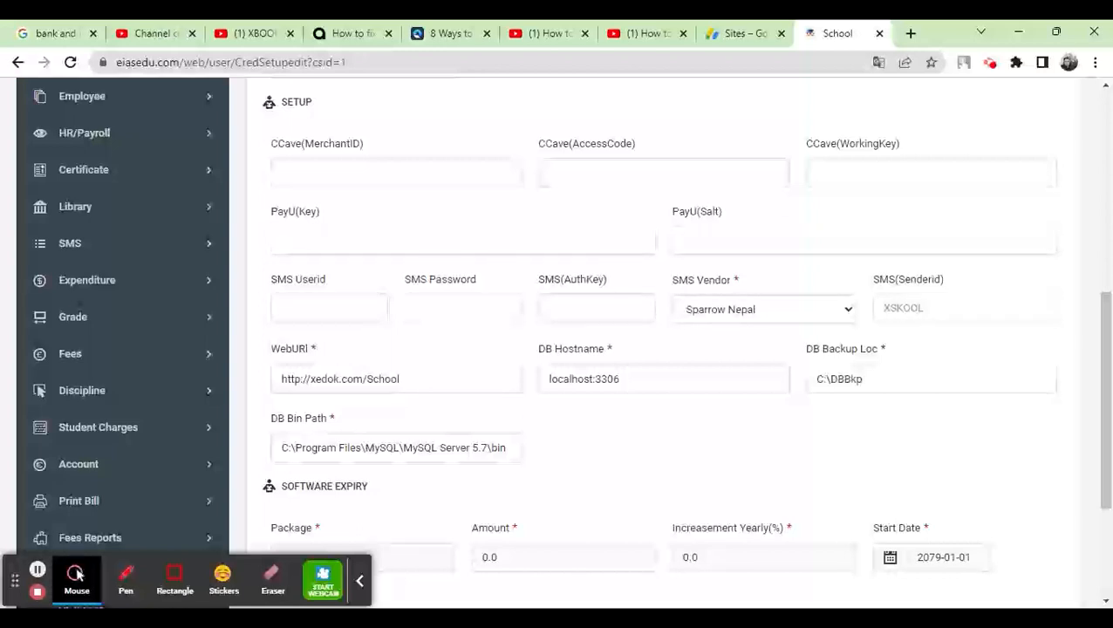
pyautogui.click(296, 241)
pyautogui.press('Tab')
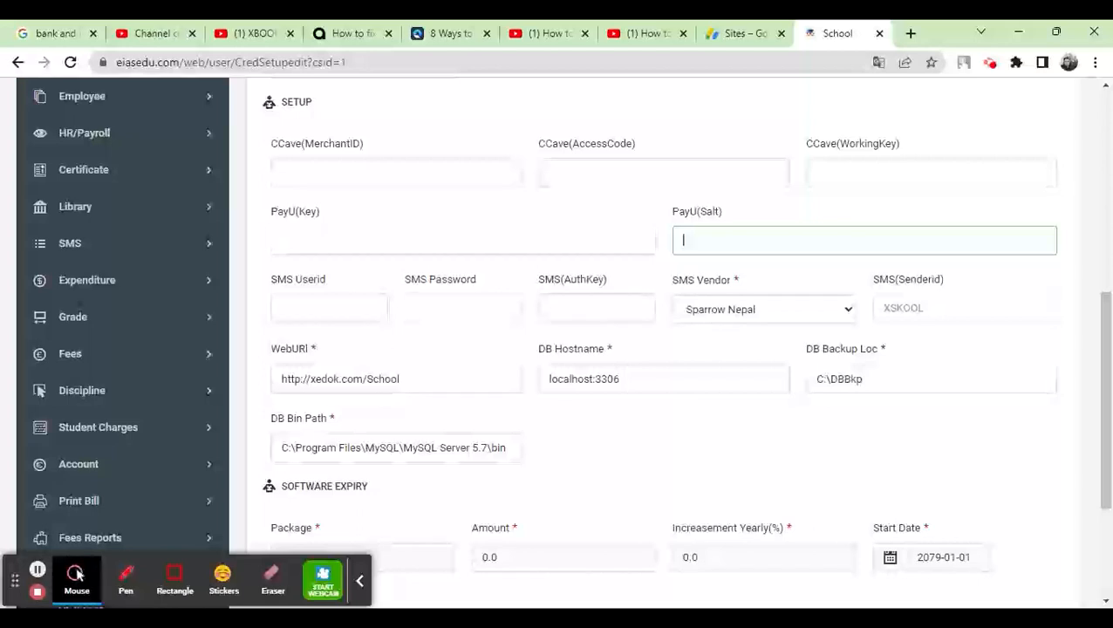
pyautogui.scroll(-1, 208, 244)
pyautogui.click(296, 226)
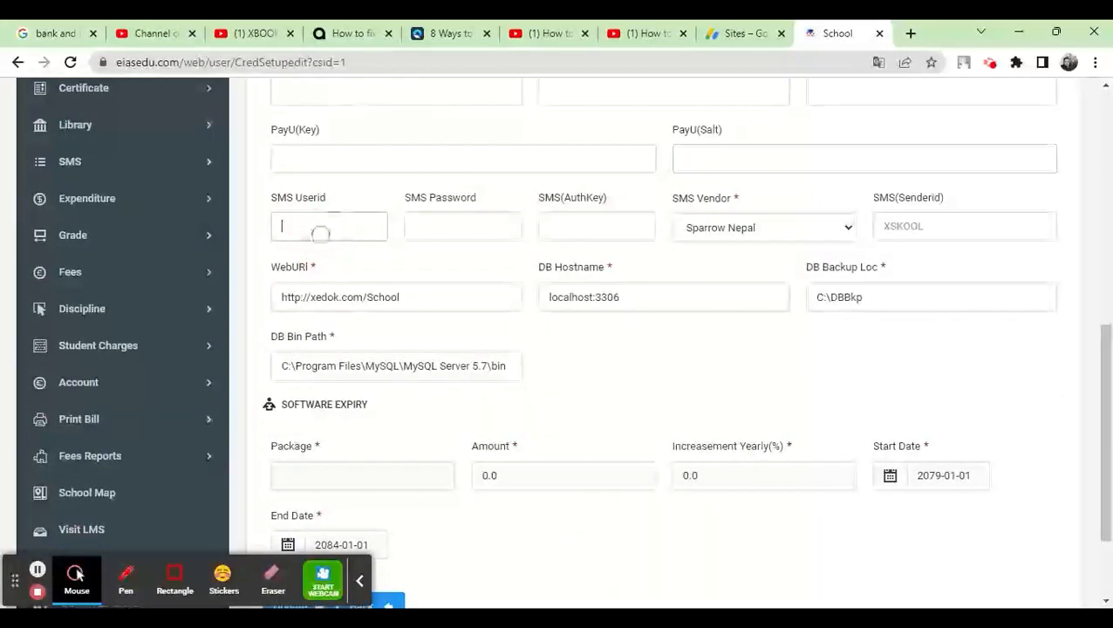
pyautogui.click(460, 233)
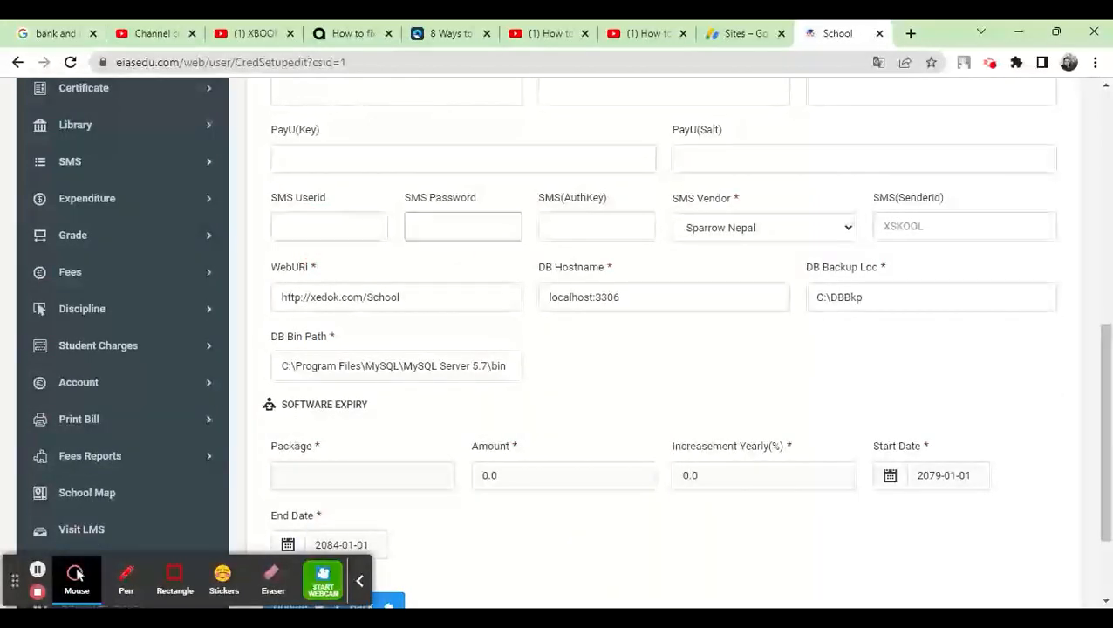
pyautogui.click(597, 227)
pyautogui.click(304, 224)
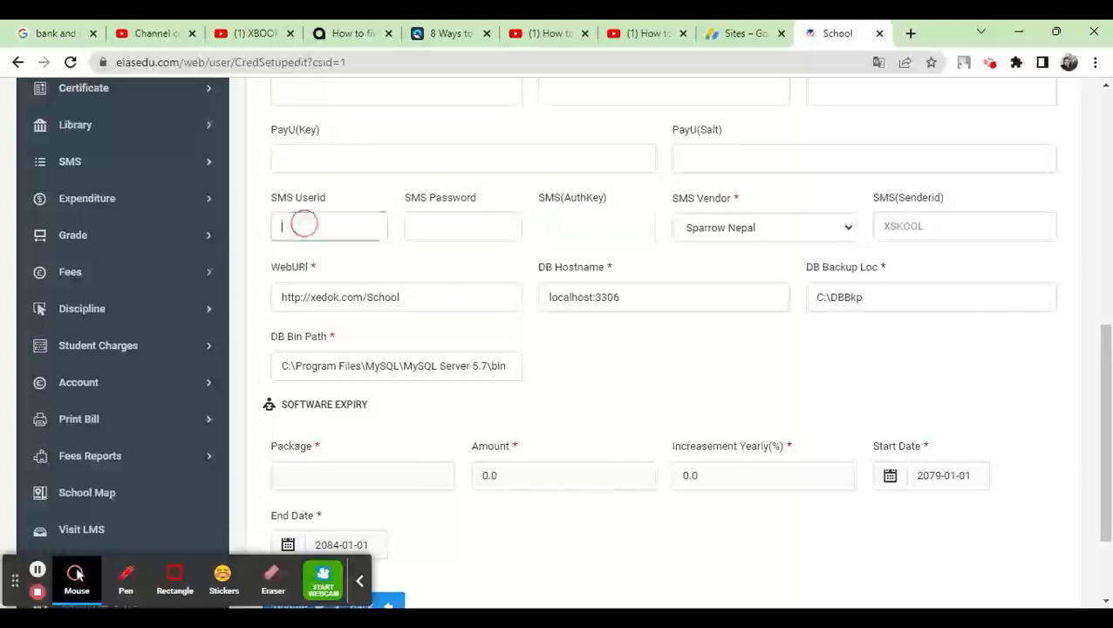
pyautogui.click(460, 227)
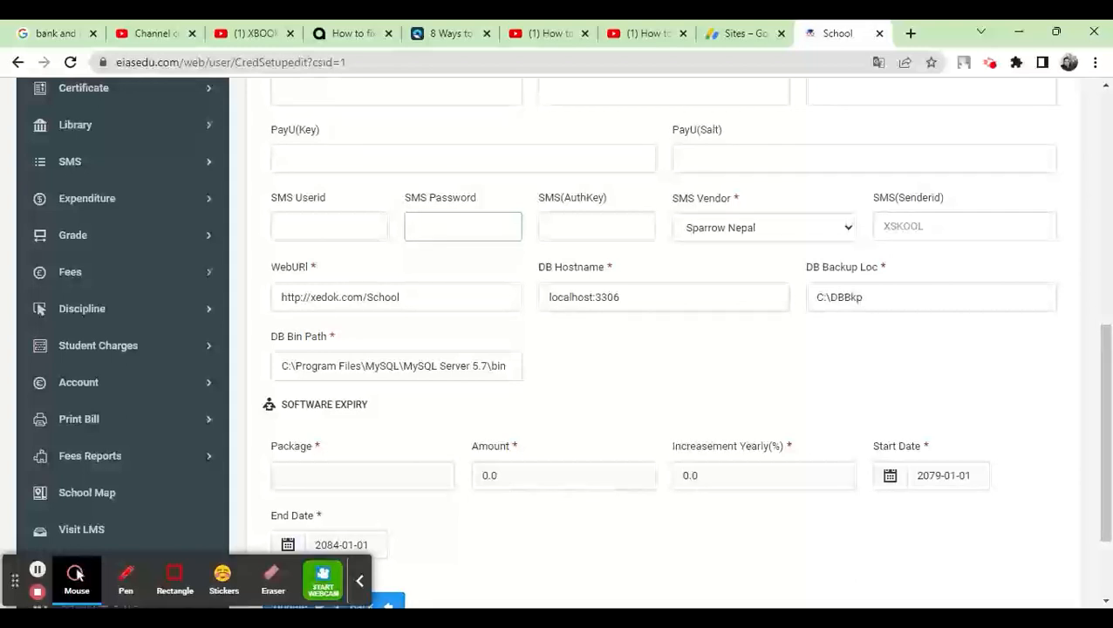
pyautogui.click(594, 226)
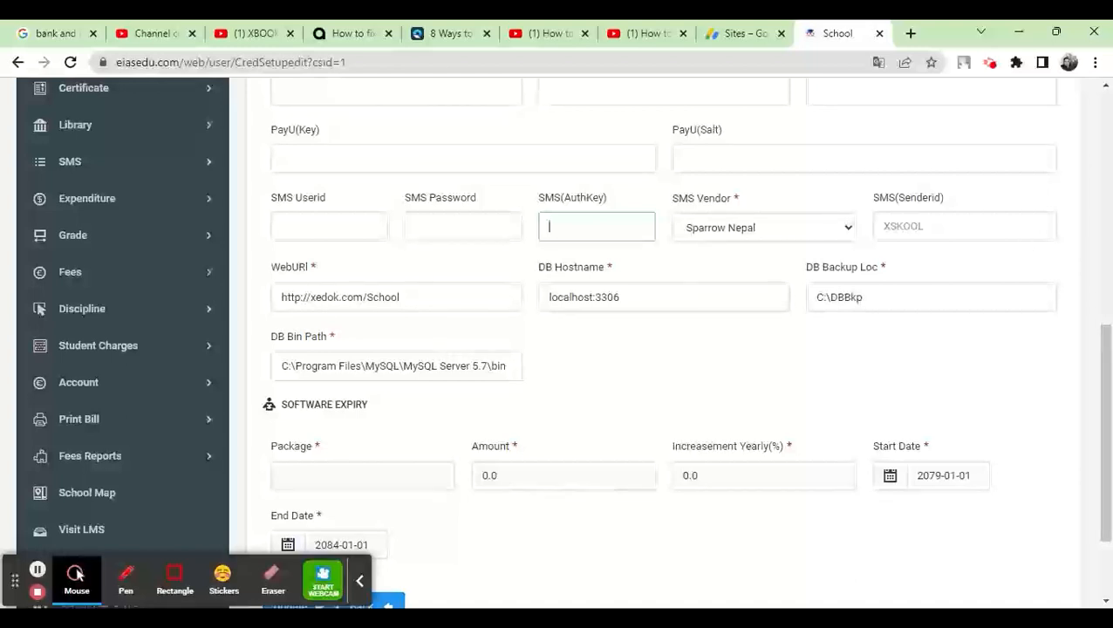
pyautogui.moveTo(406, 298); pyautogui.dragTo(277, 298)
pyautogui.scroll(-1, 595, 288)
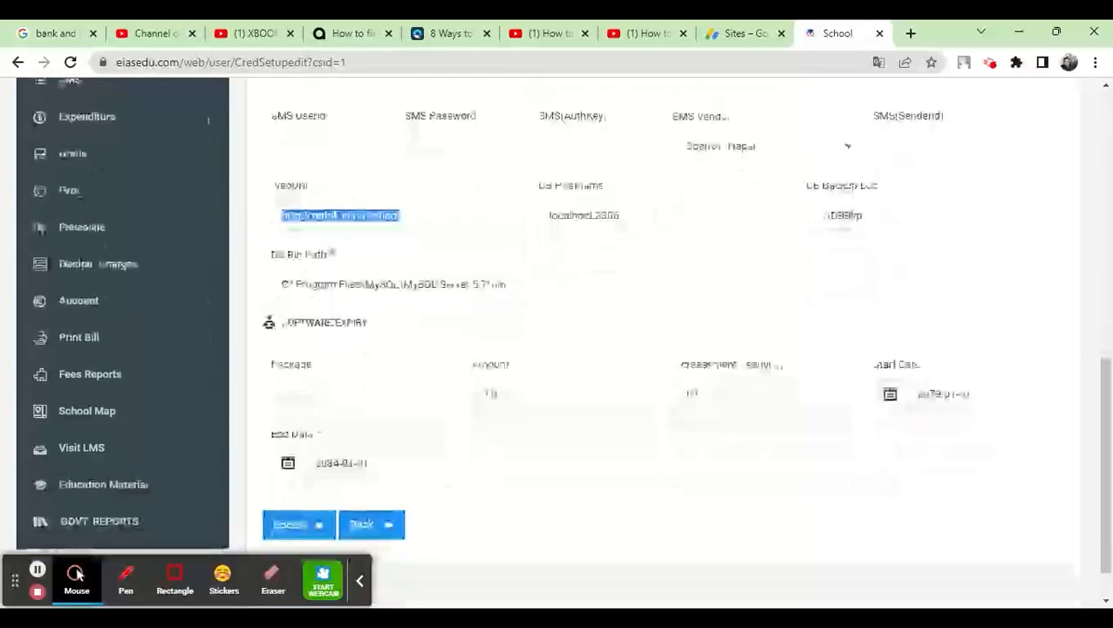
pyautogui.press('Tab')
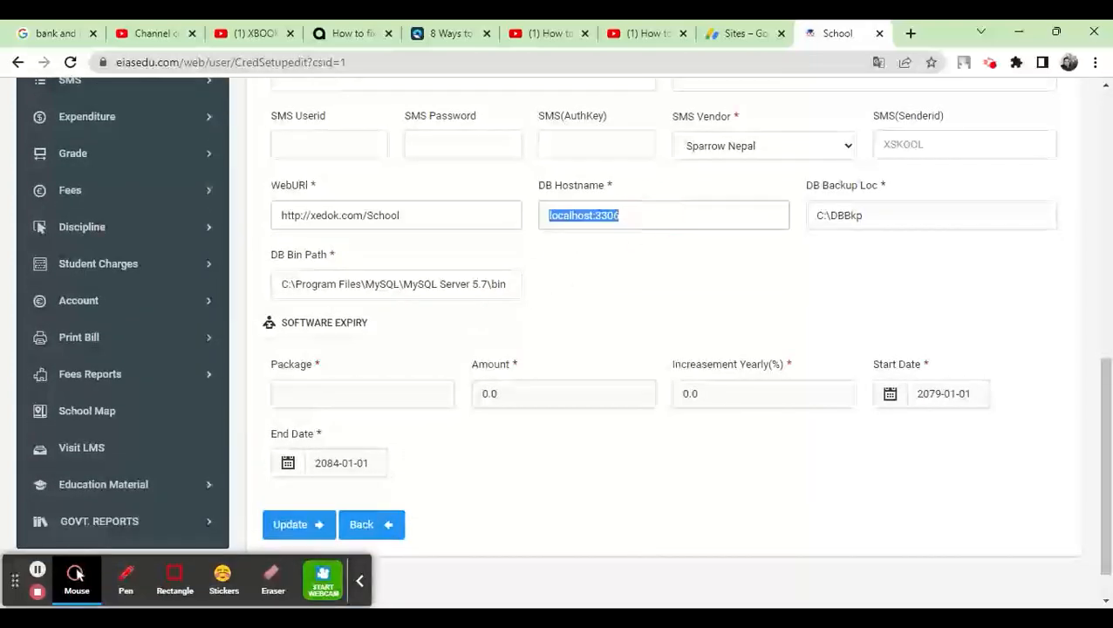
pyautogui.press('Tab')
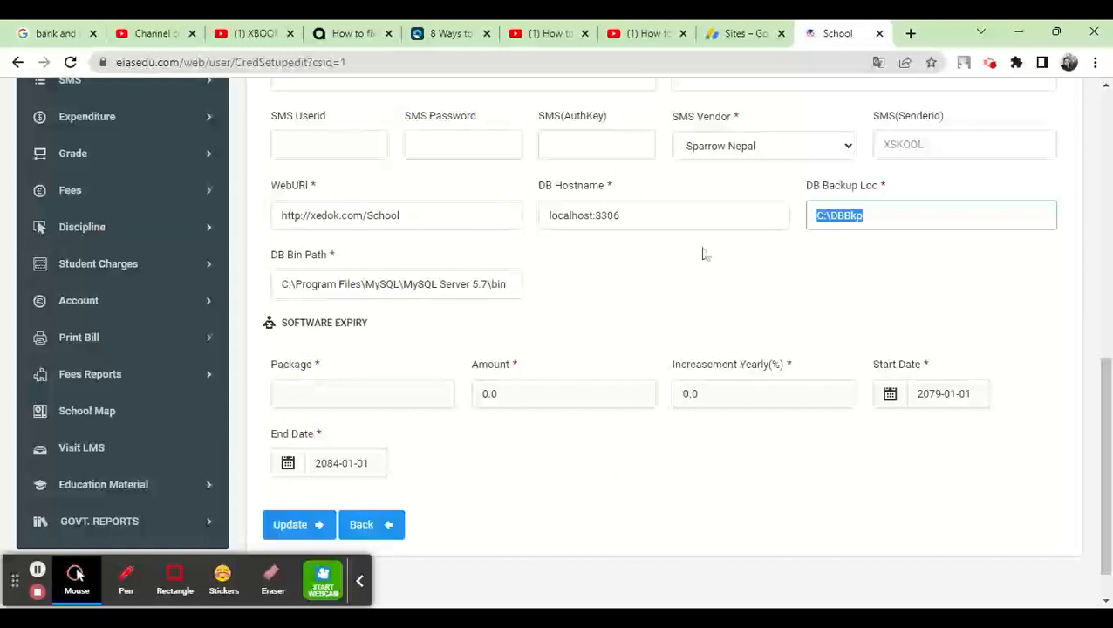
pyautogui.scroll(-1, 705, 252)
pyautogui.tripleClick(368, 238)
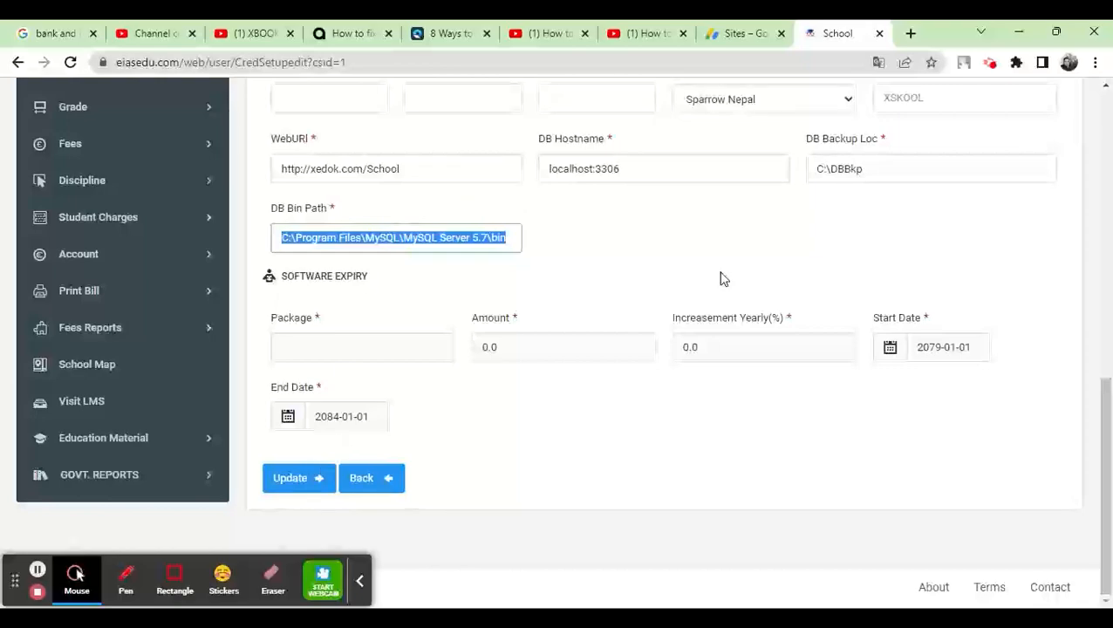
pyautogui.scroll(7, 711, 214)
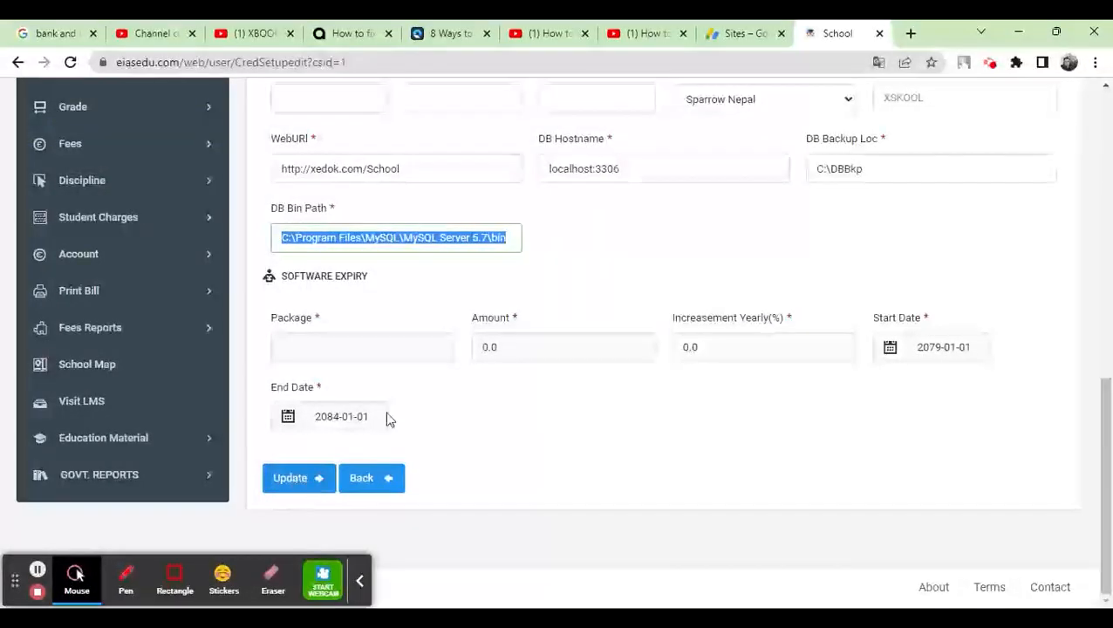
pyautogui.scroll(6, 445, 373)
pyautogui.scroll(3, 445, 373)
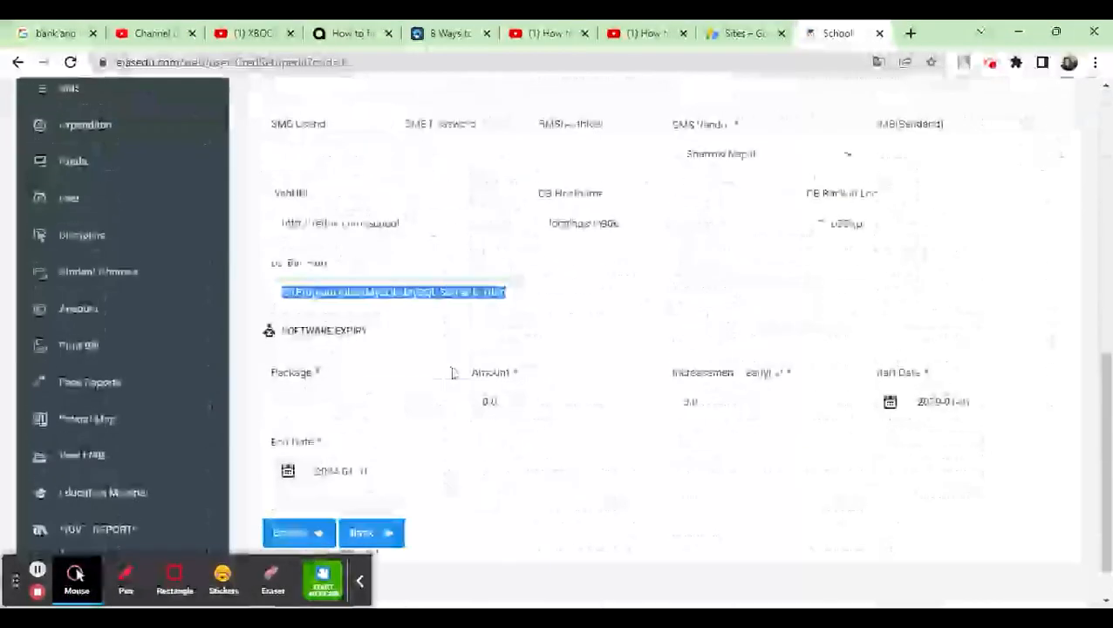
pyautogui.scroll(-1, 316, 501)
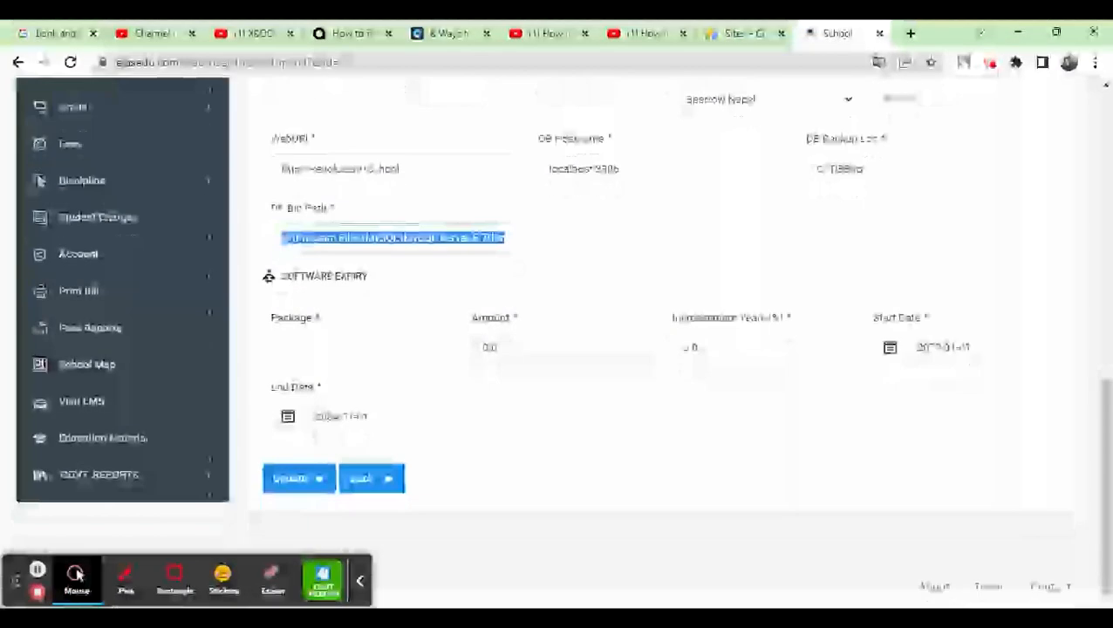
# Save the modified school setup with Update
pyautogui.click(298, 479)
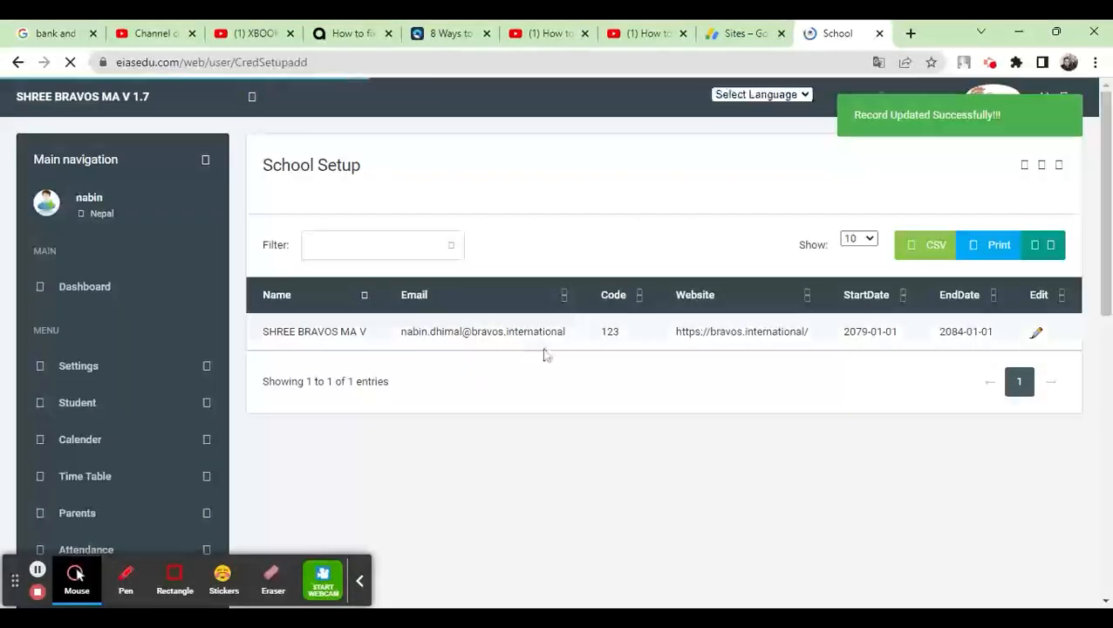
pyautogui.moveTo(853, 114); pyautogui.dragTo(1003, 121)
pyautogui.scroll(-1, 296, 398)
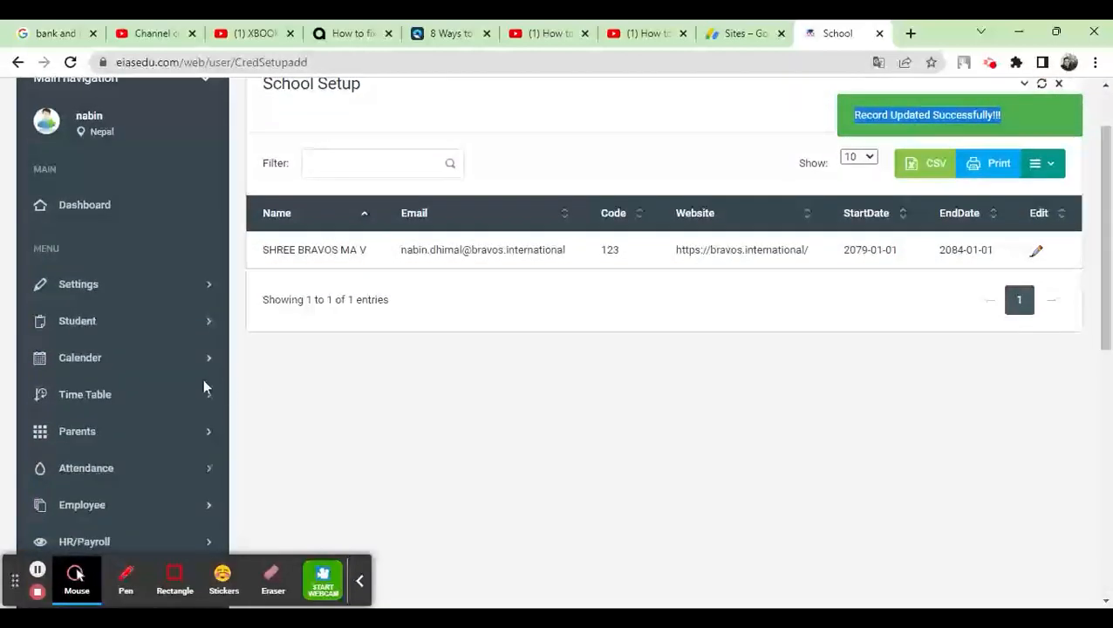
# Open the Financial Year page under Settings > Setup, showing session 2079-80 as Active
pyautogui.click(98, 288)
pyautogui.scroll(-2, 141, 316)
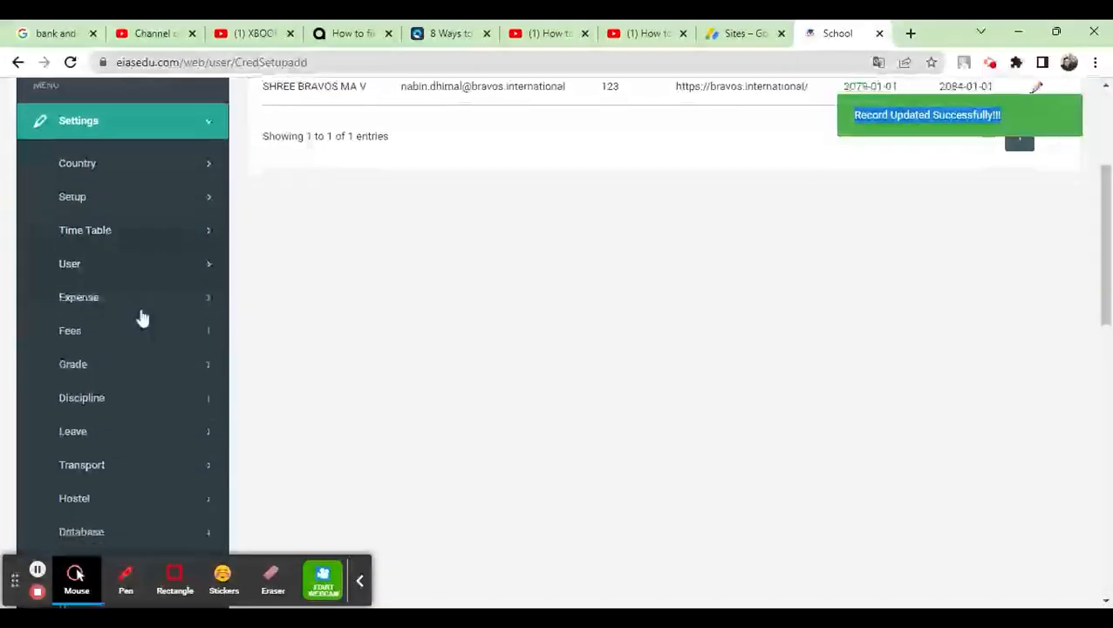
pyautogui.click(115, 207)
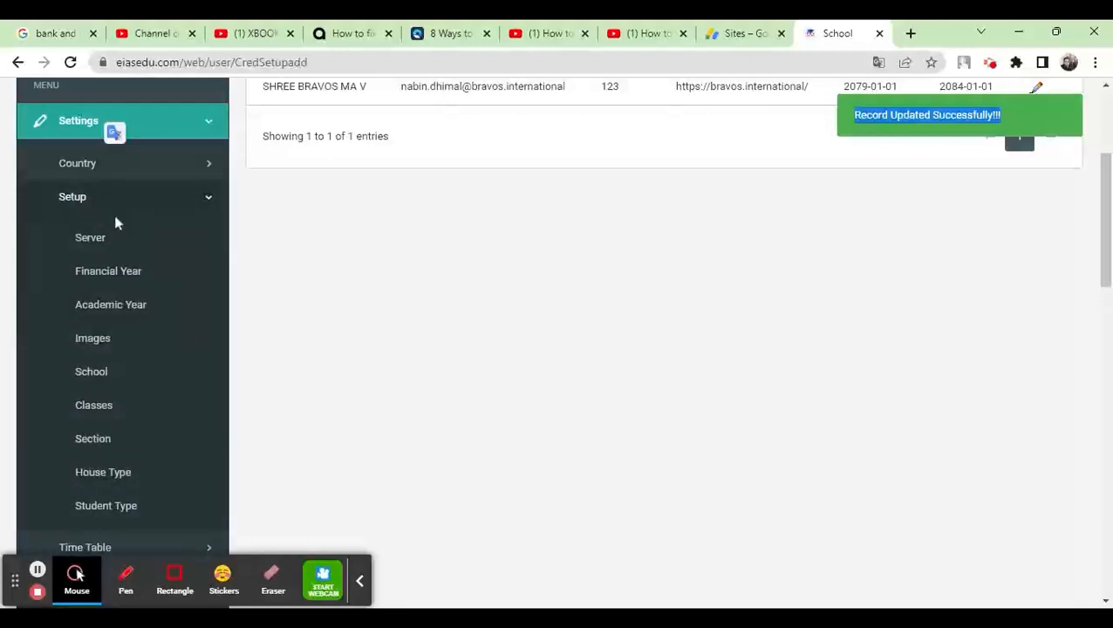
pyautogui.click(111, 277)
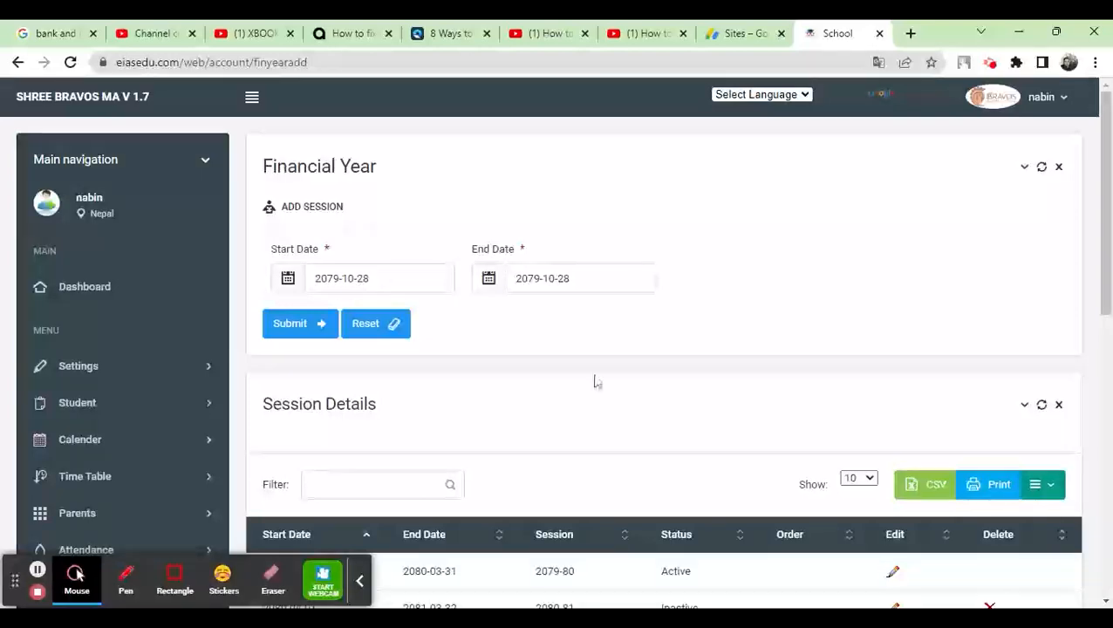
pyautogui.scroll(-2, 596, 380)
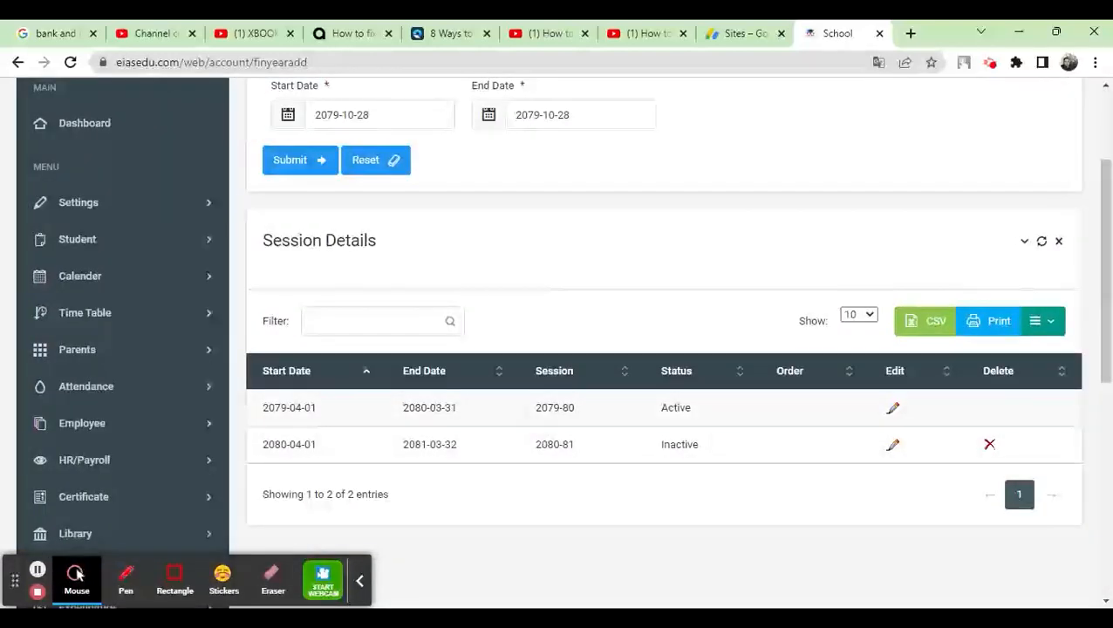
pyautogui.moveTo(263, 408); pyautogui.dragTo(568, 412)
pyautogui.click(492, 423)
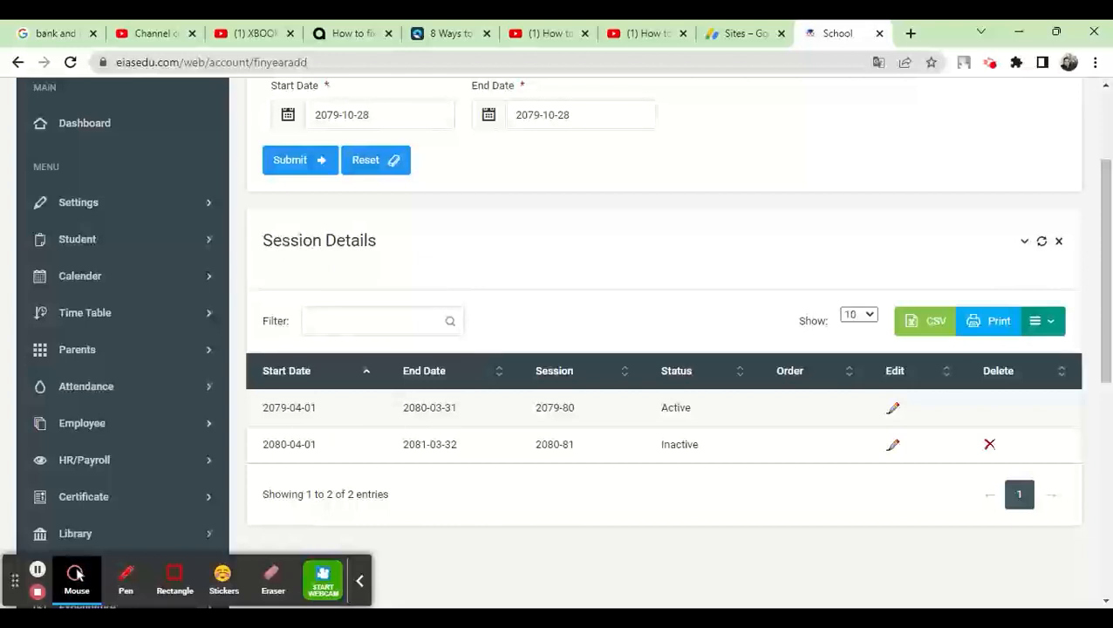
pyautogui.moveTo(260, 407); pyautogui.dragTo(709, 461)
pyautogui.click(663, 419)
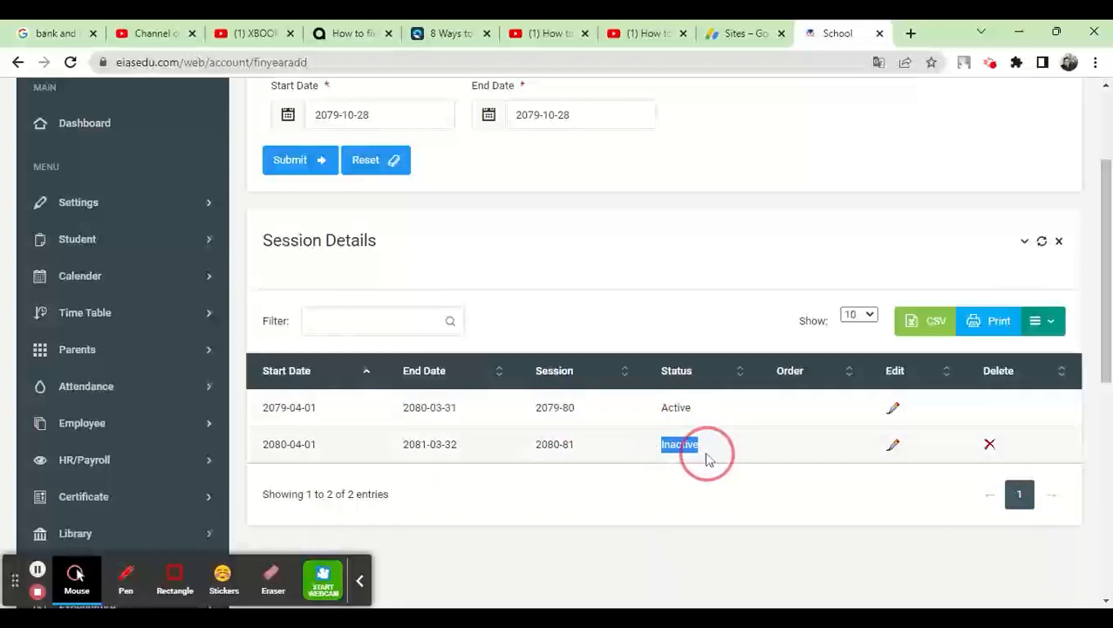
pyautogui.click(658, 413)
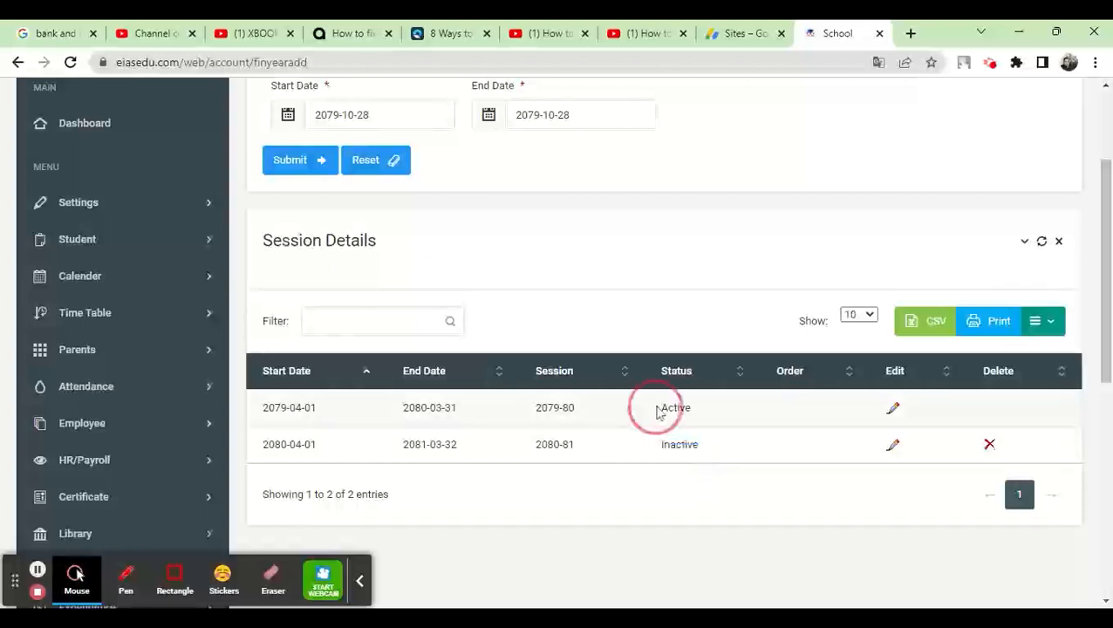
pyautogui.moveTo(657, 413); pyautogui.dragTo(703, 414)
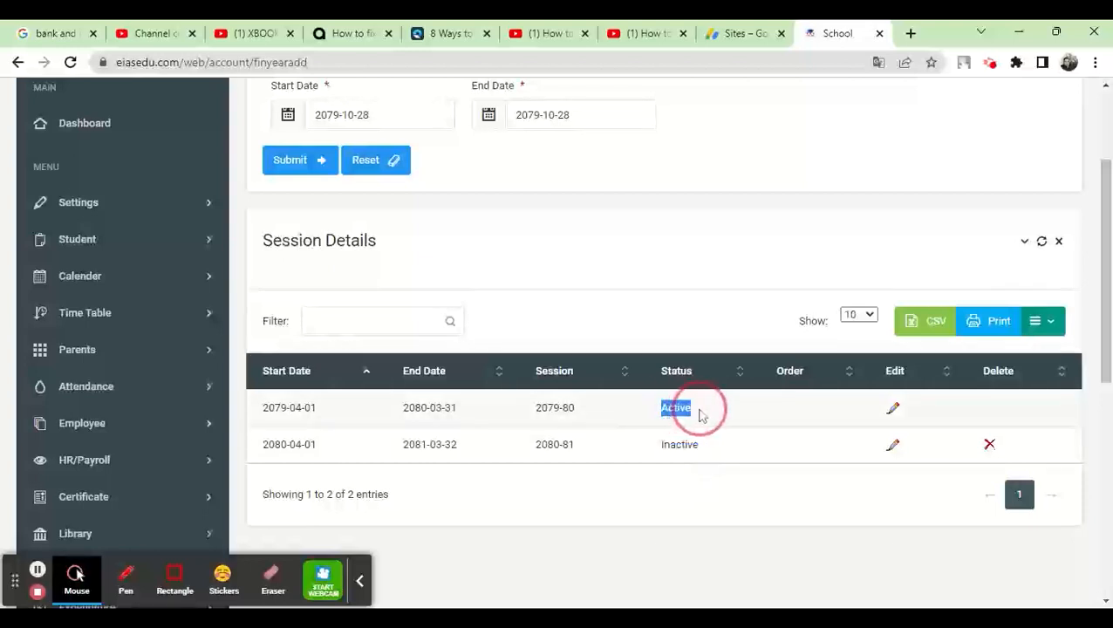
pyautogui.moveTo(262, 450); pyautogui.dragTo(745, 458)
# Set the 2080-81 financial year session status to Active and save it
pyautogui.click(901, 449)
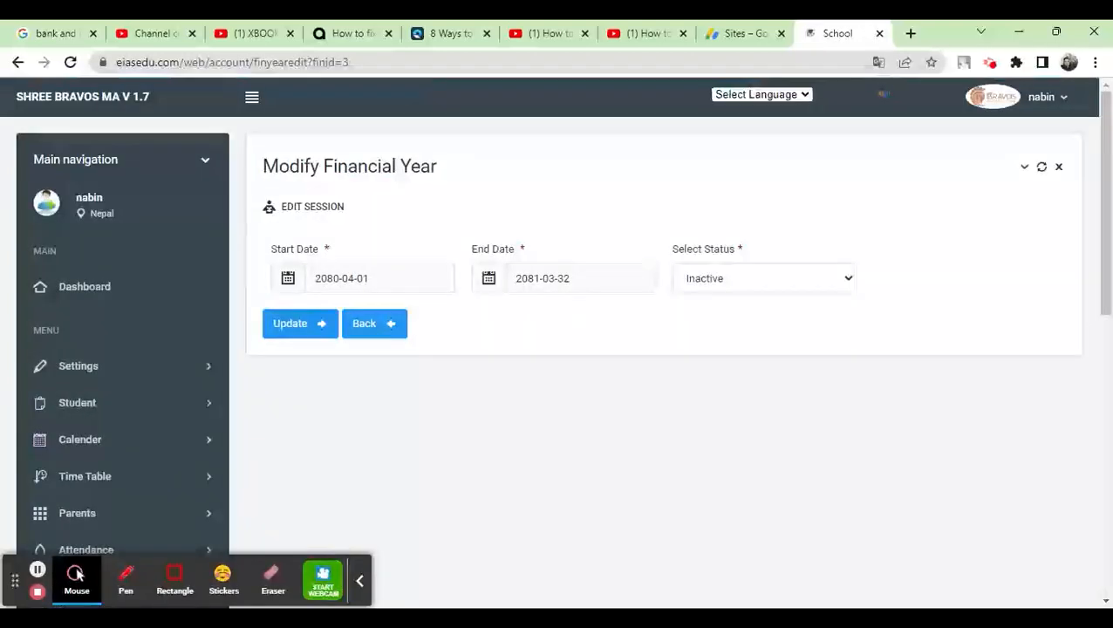
pyautogui.click(735, 287)
pyautogui.click(709, 327)
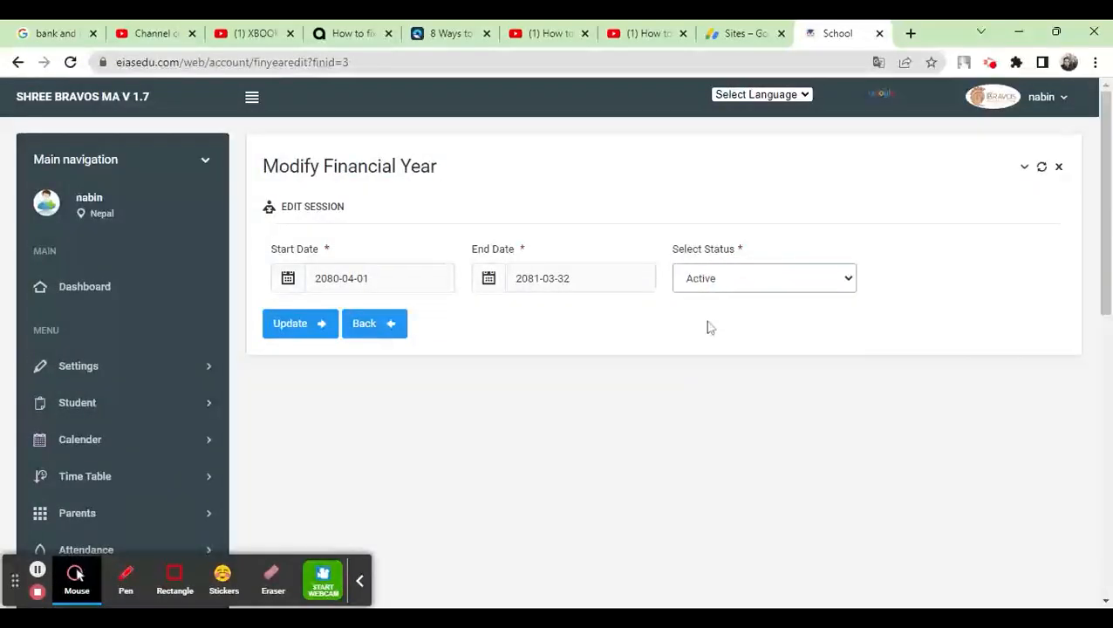
pyautogui.click(285, 336)
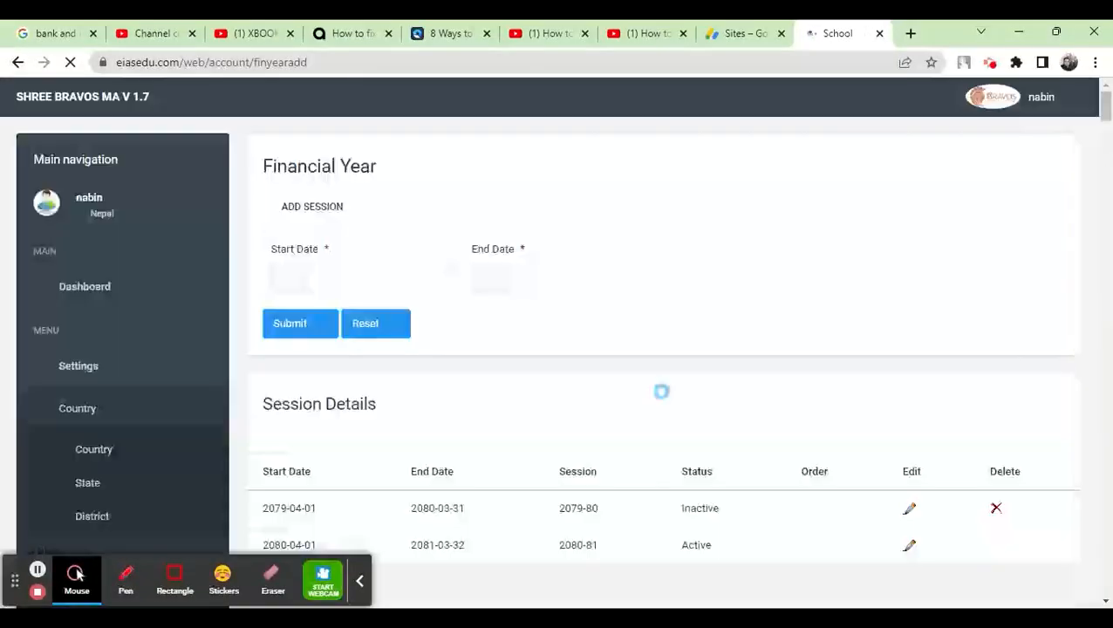
# Confirm 2079-80 is Inactive and 2080-81 Active, then edit the 2079-80 session
pyautogui.scroll(-3, 663, 398)
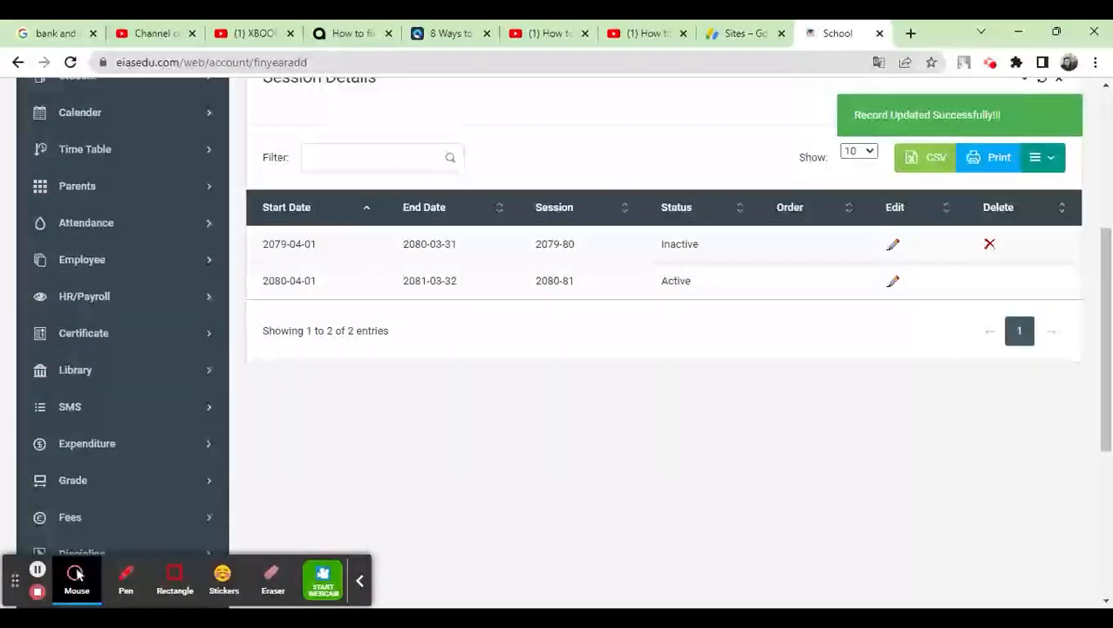
pyautogui.doubleClick(684, 244)
pyautogui.doubleClick(711, 281)
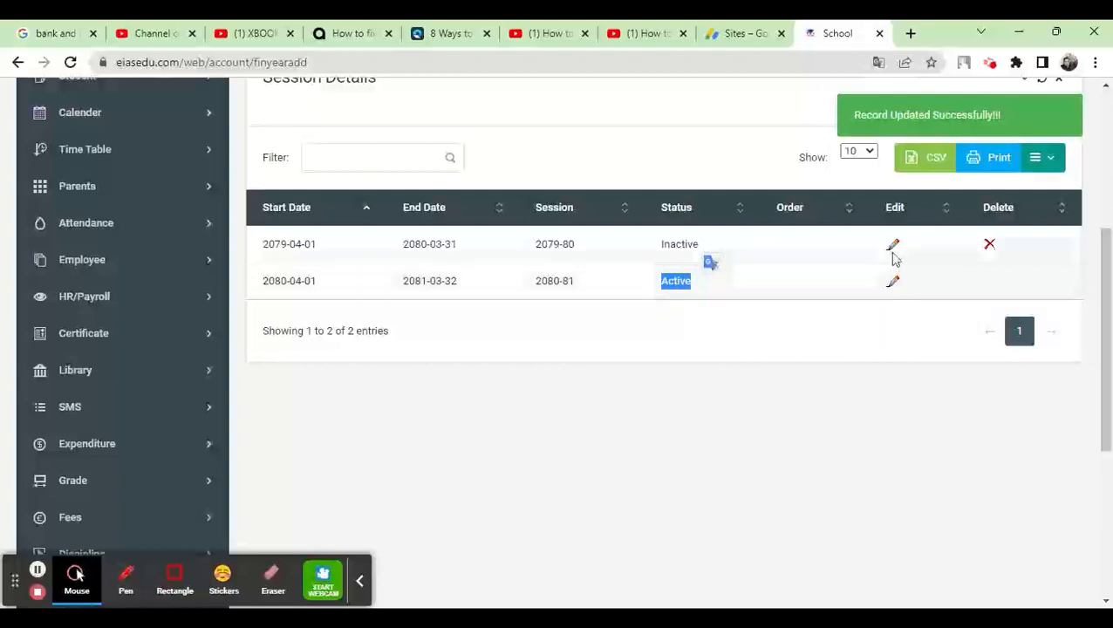
pyautogui.click(1053, 289)
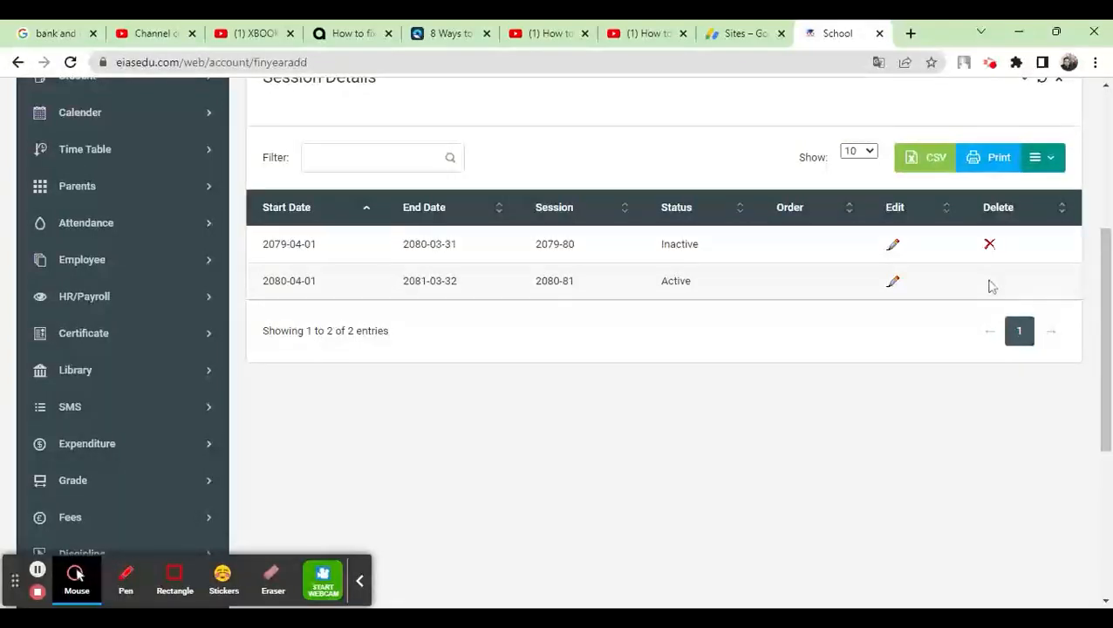
pyautogui.click(894, 245)
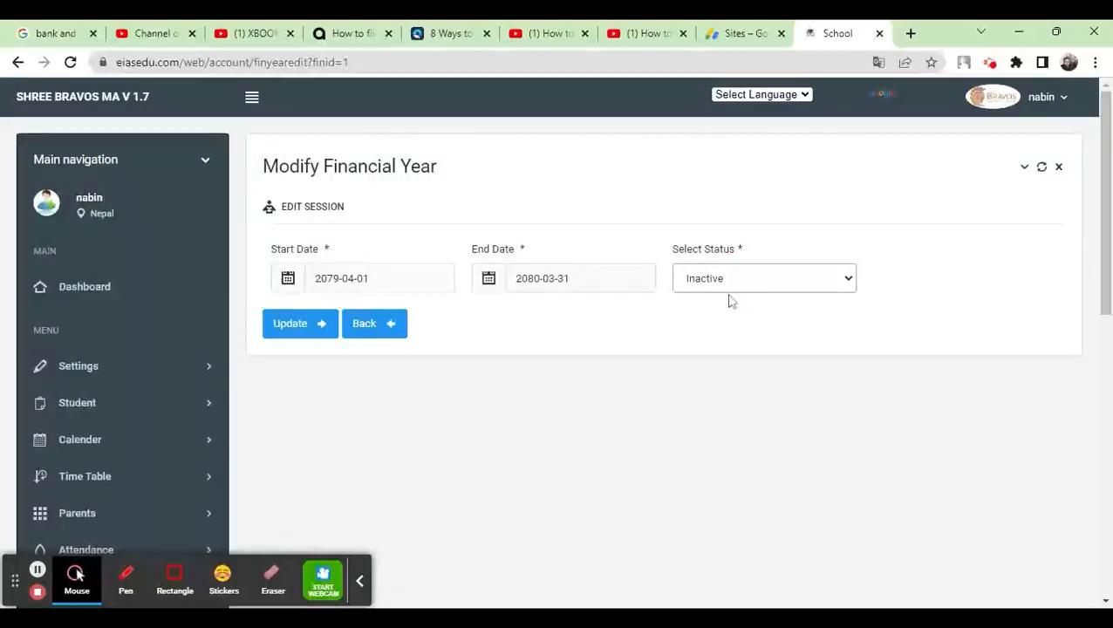
# Set session 2079-80 back to Active and save, leaving 2080-81 Inactive
pyautogui.click(731, 300)
pyautogui.click(292, 324)
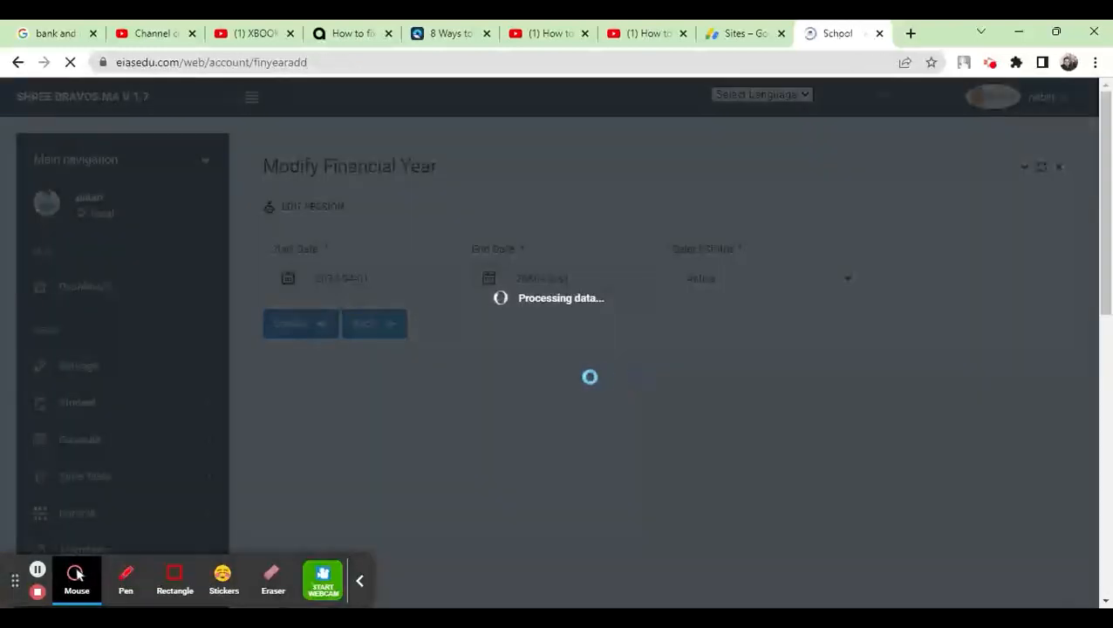
pyautogui.scroll(-3, 588, 379)
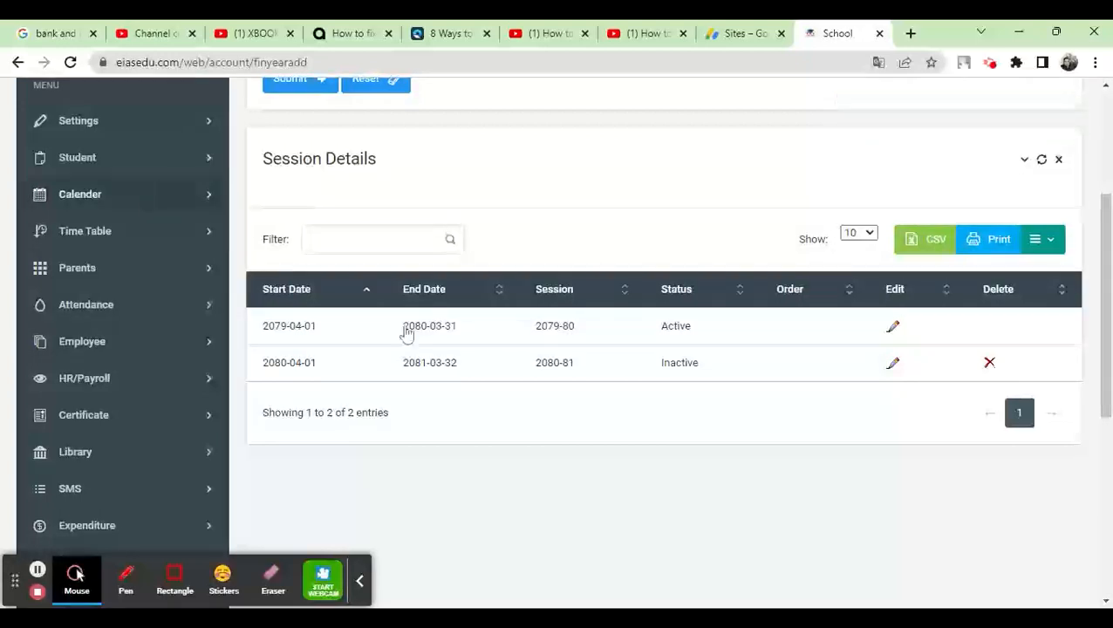
pyautogui.doubleClick(685, 327)
pyautogui.moveTo(684, 327); pyautogui.dragTo(699, 335)
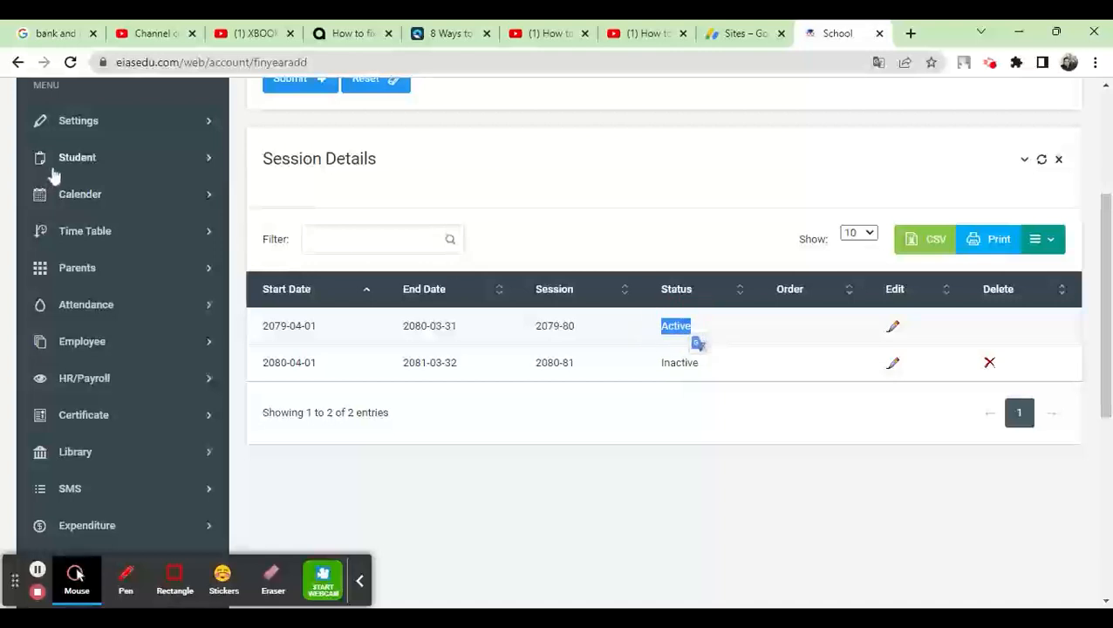
pyautogui.click(114, 122)
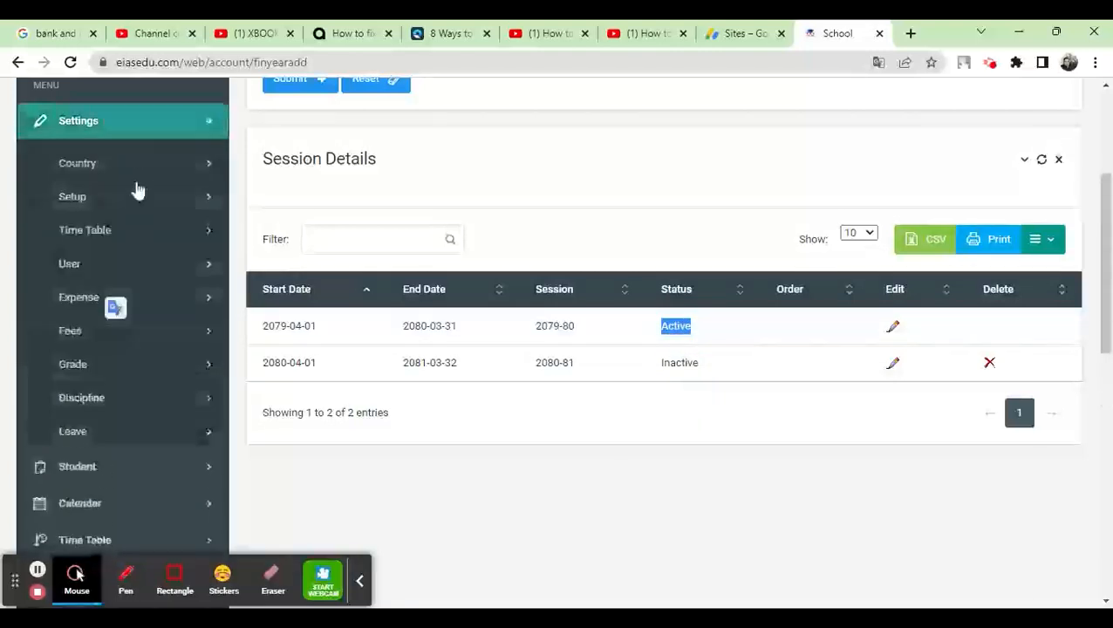
# Open Settings > Setup > Academic Year and review its Session Information
pyautogui.click(94, 206)
pyautogui.click(129, 312)
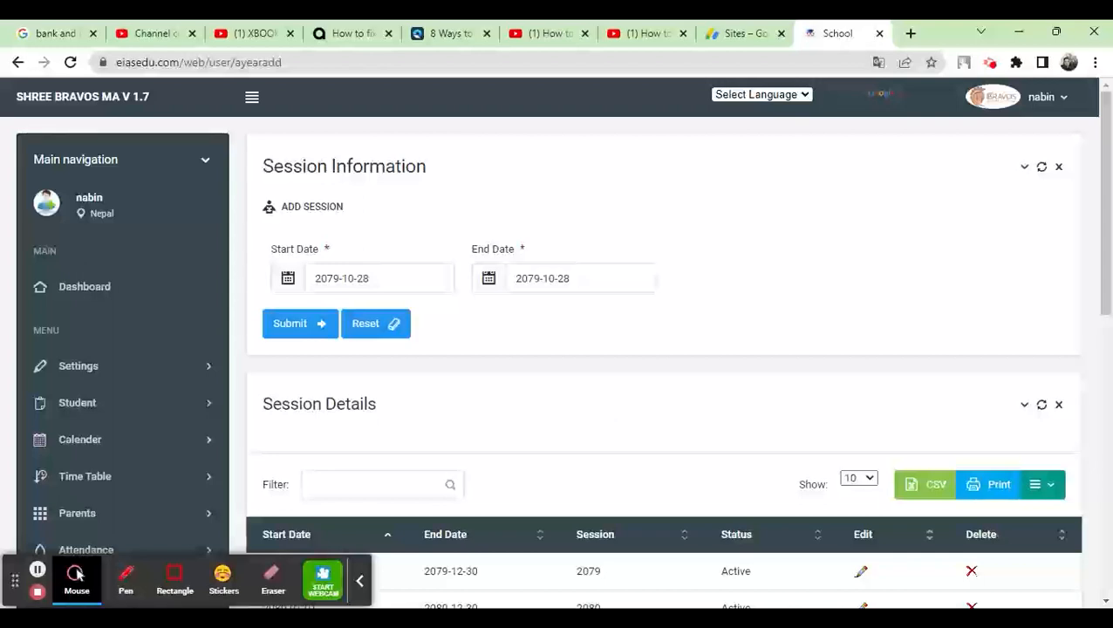
pyautogui.scroll(-3, 704, 412)
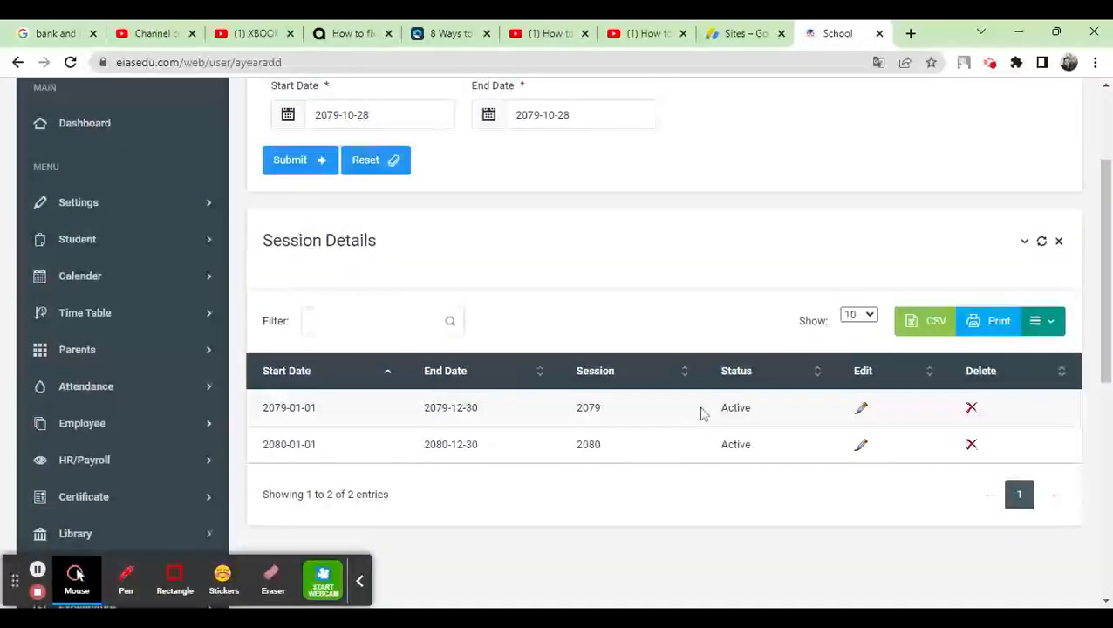
pyautogui.scroll(3, 709, 413)
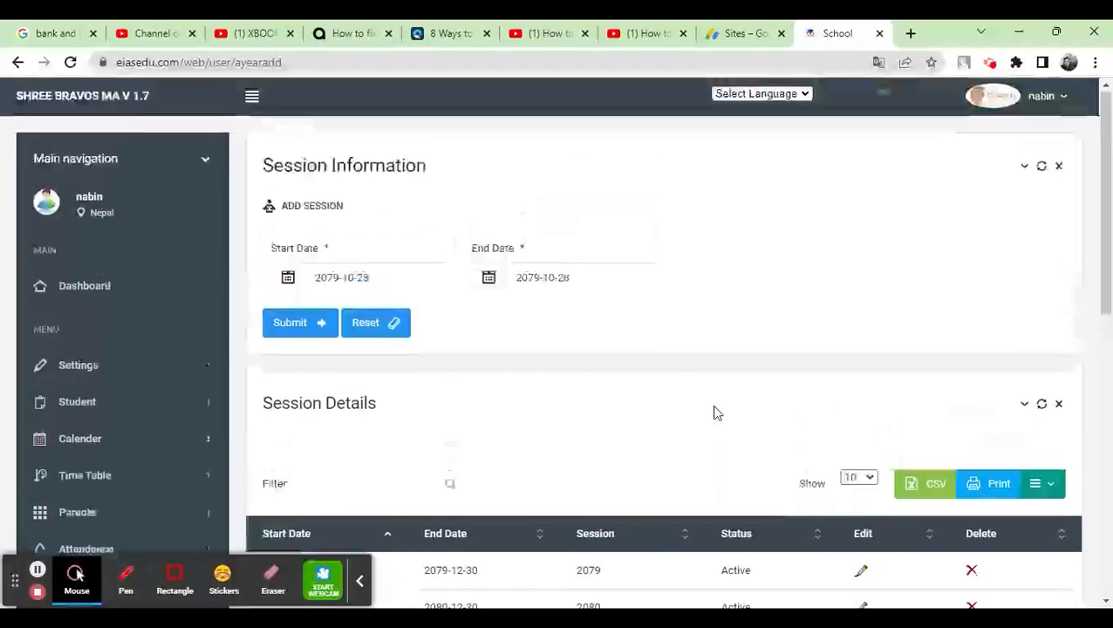
pyautogui.moveTo(254, 177); pyautogui.dragTo(452, 186)
pyautogui.scroll(-5, 585, 353)
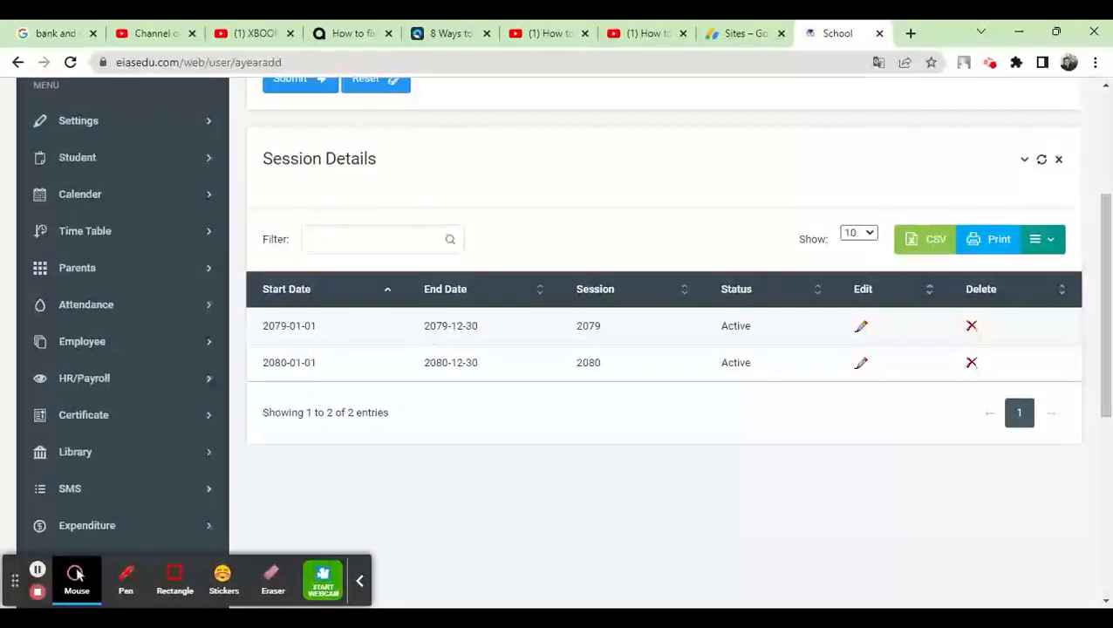
pyautogui.moveTo(262, 329); pyautogui.dragTo(291, 329)
pyautogui.click(311, 331)
pyautogui.click(466, 329)
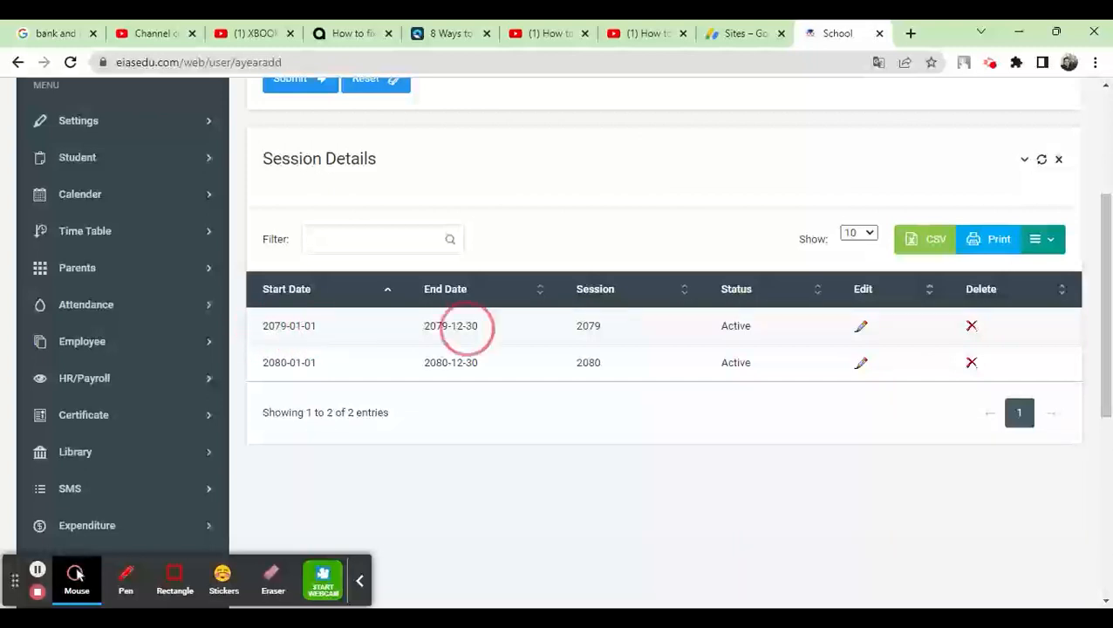
# Check that sessions 2079 and 2080 are both Active, then reopen Settings > Setup
pyautogui.doubleClick(602, 331)
pyautogui.moveTo(587, 364); pyautogui.dragTo(601, 365)
pyautogui.doubleClick(610, 332)
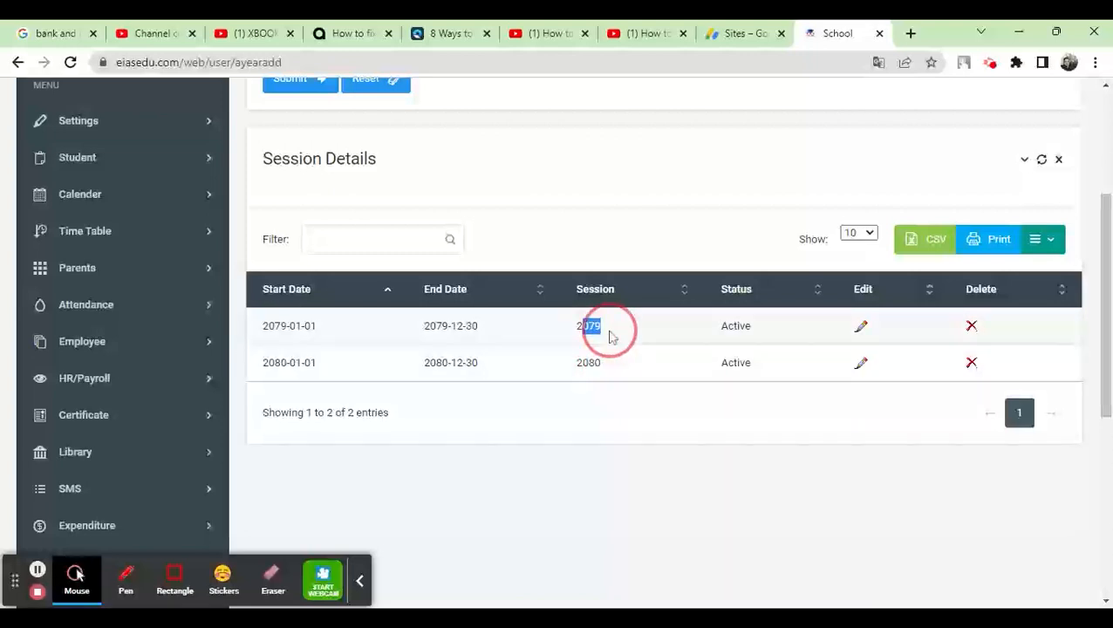
pyautogui.click(577, 335)
pyautogui.doubleClick(639, 338)
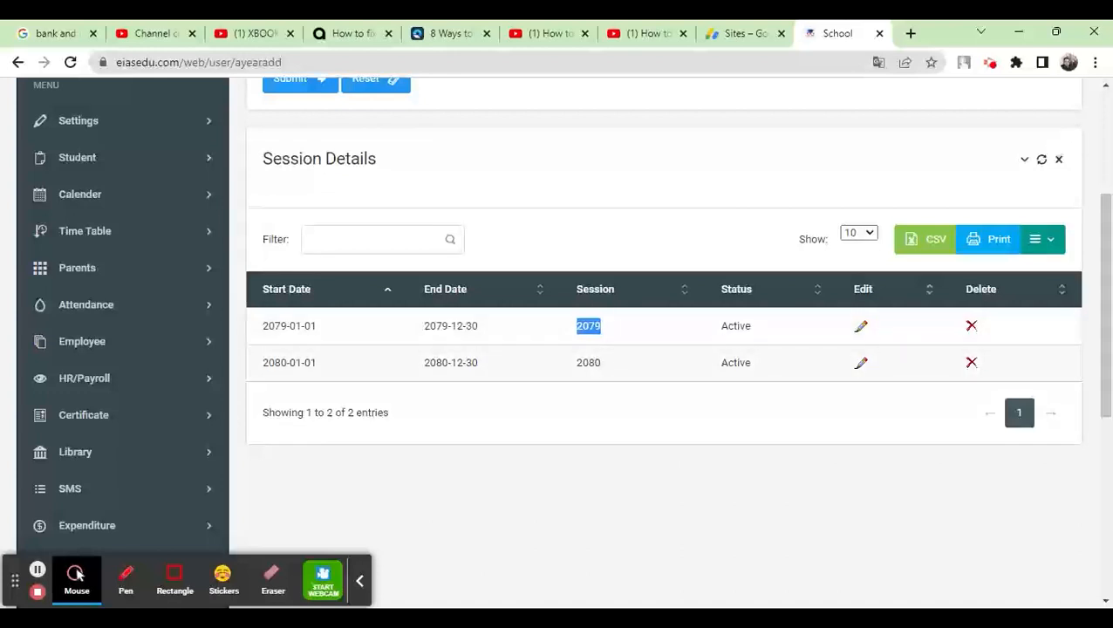
pyautogui.moveTo(587, 367); pyautogui.dragTo(599, 367)
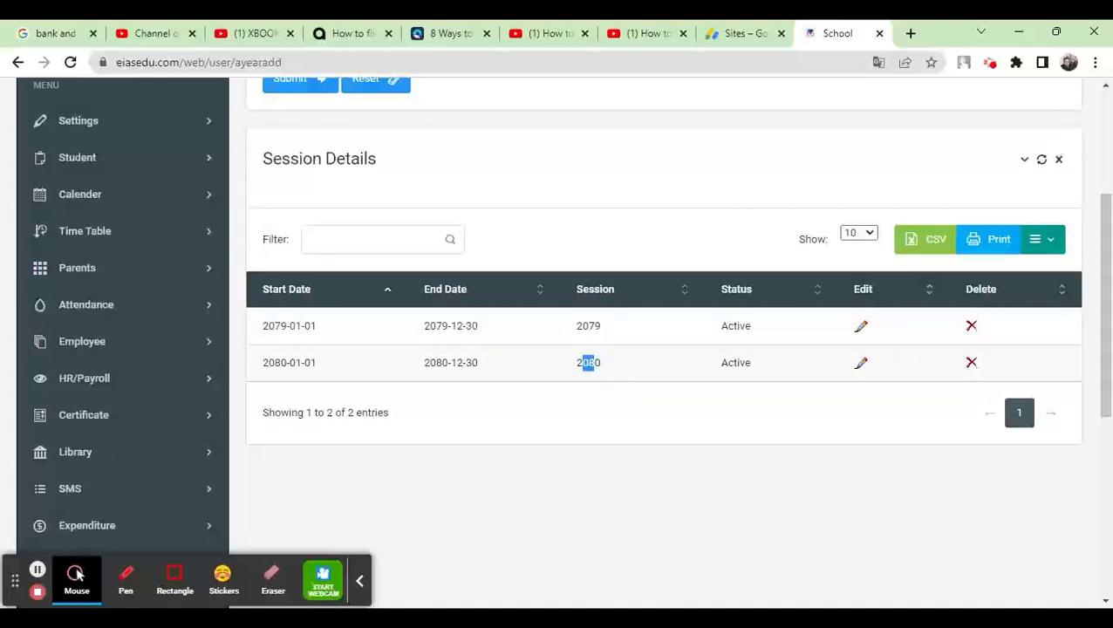
pyautogui.click(598, 368)
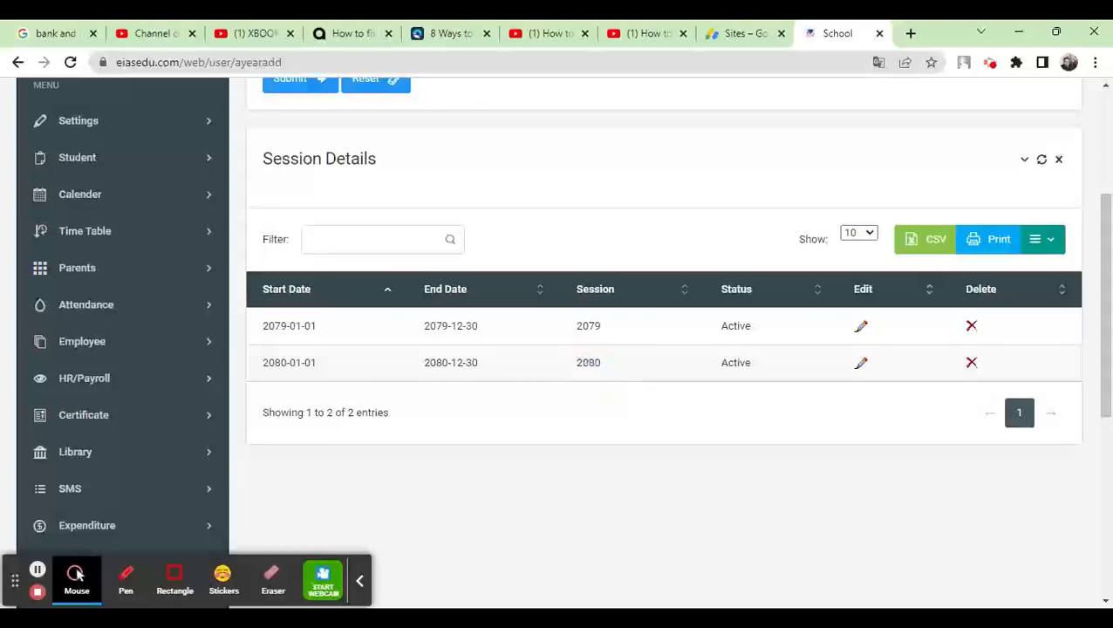
pyautogui.scroll(3, 752, 379)
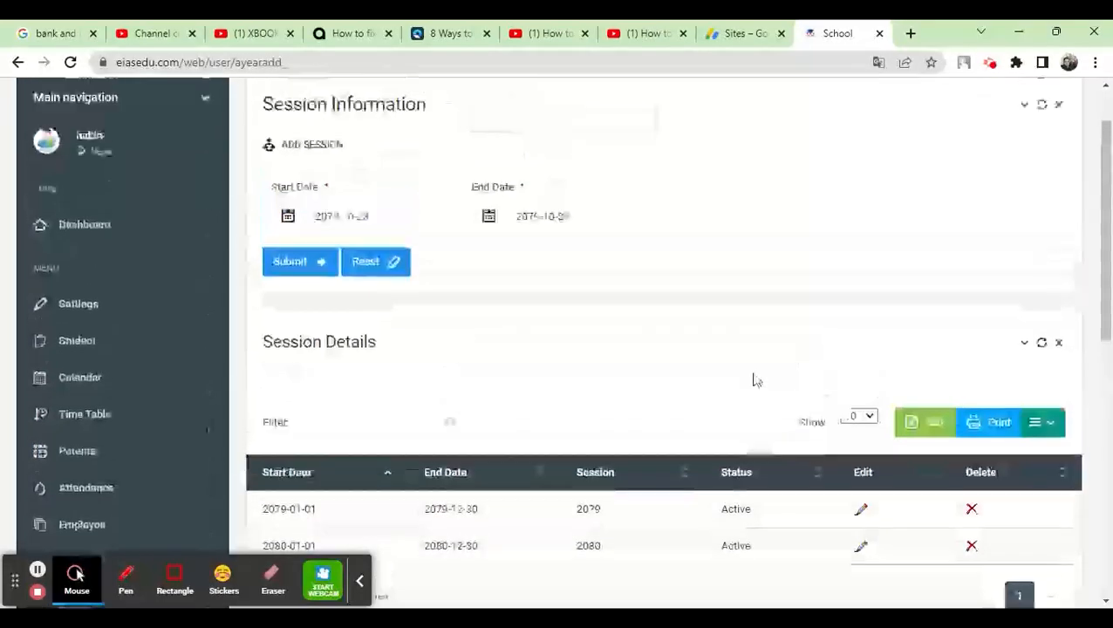
pyautogui.scroll(-3, 976, 393)
pyautogui.scroll(2, 922, 335)
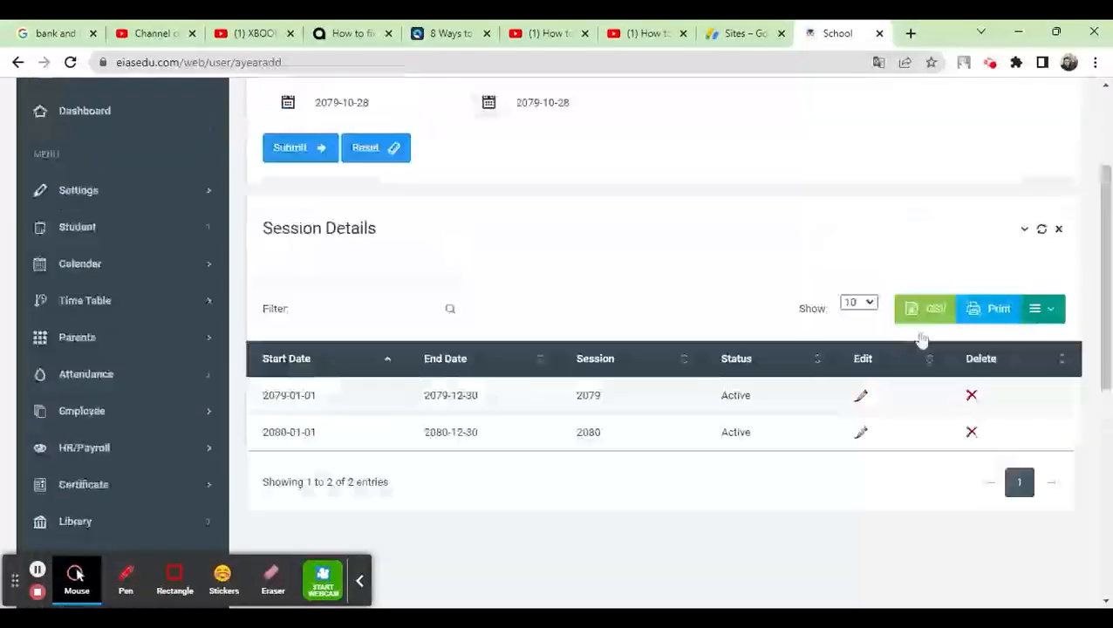
pyautogui.click(107, 286)
pyautogui.scroll(-2, 153, 302)
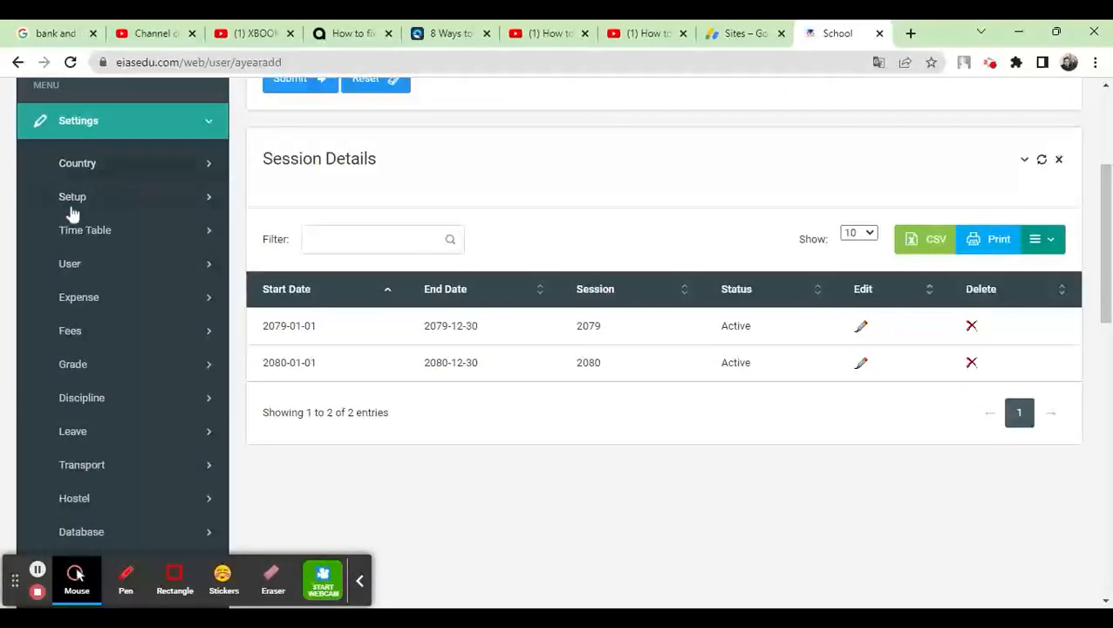
pyautogui.click(103, 206)
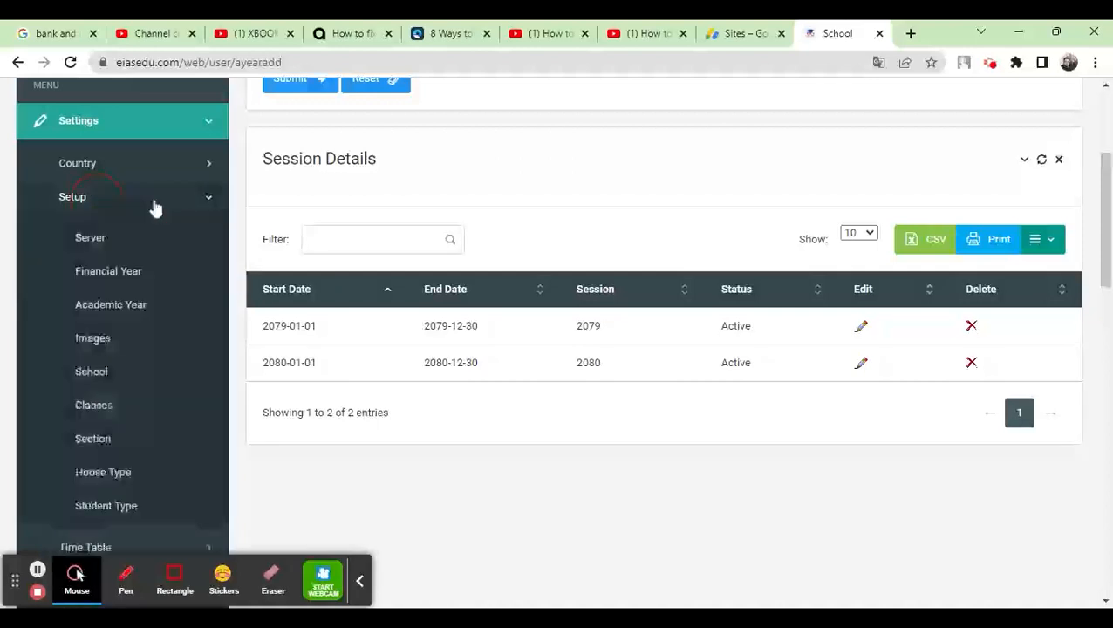
pyautogui.scroll(-2, 155, 208)
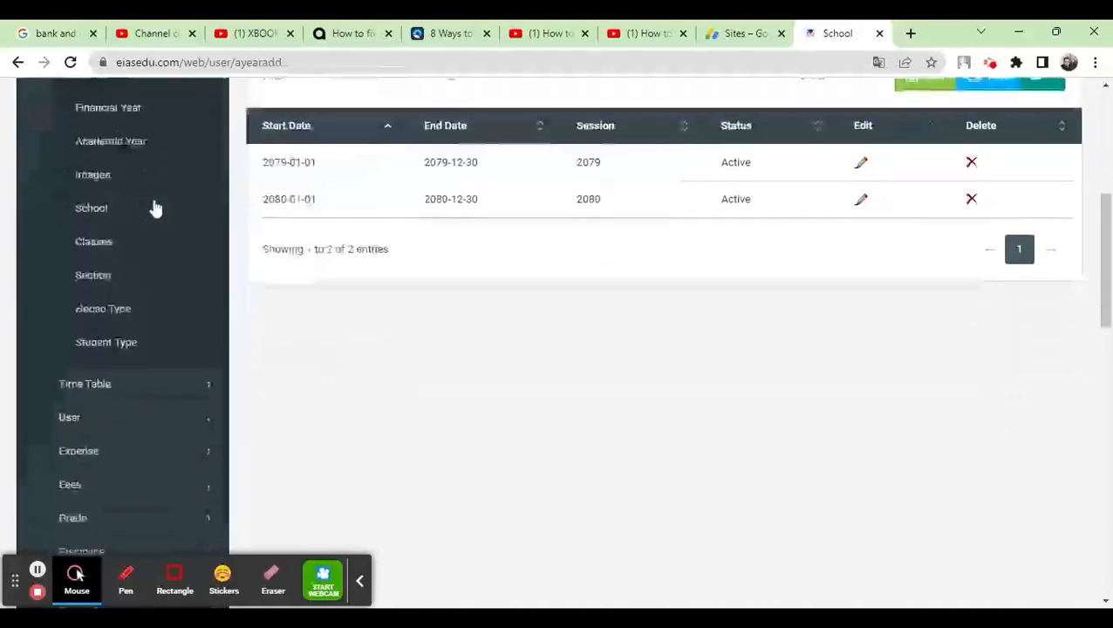
pyautogui.click(94, 178)
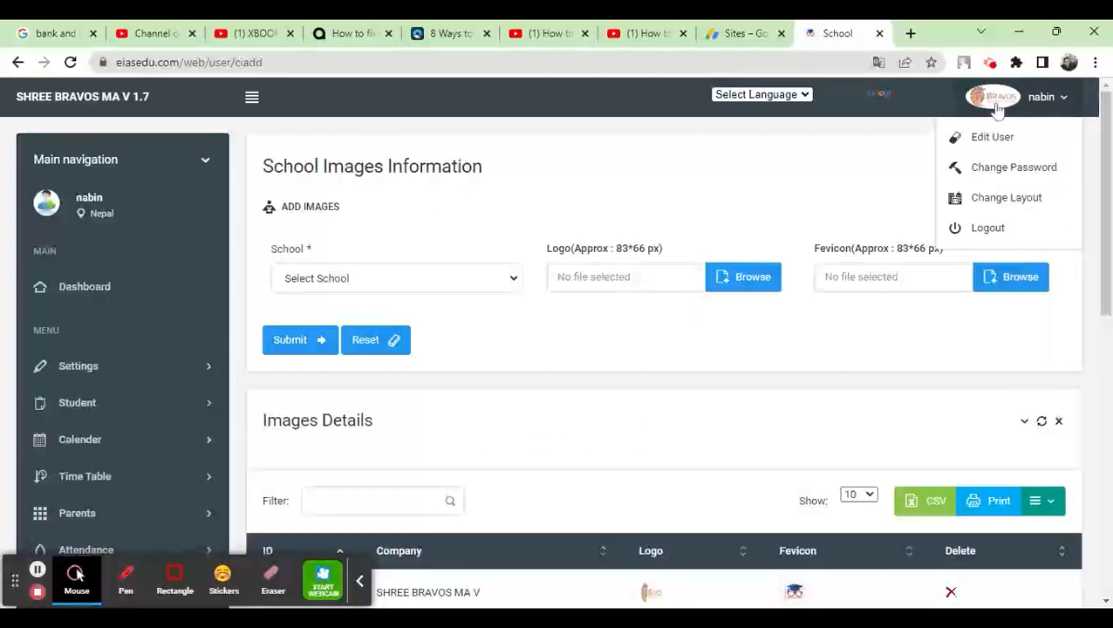
pyautogui.click(482, 315)
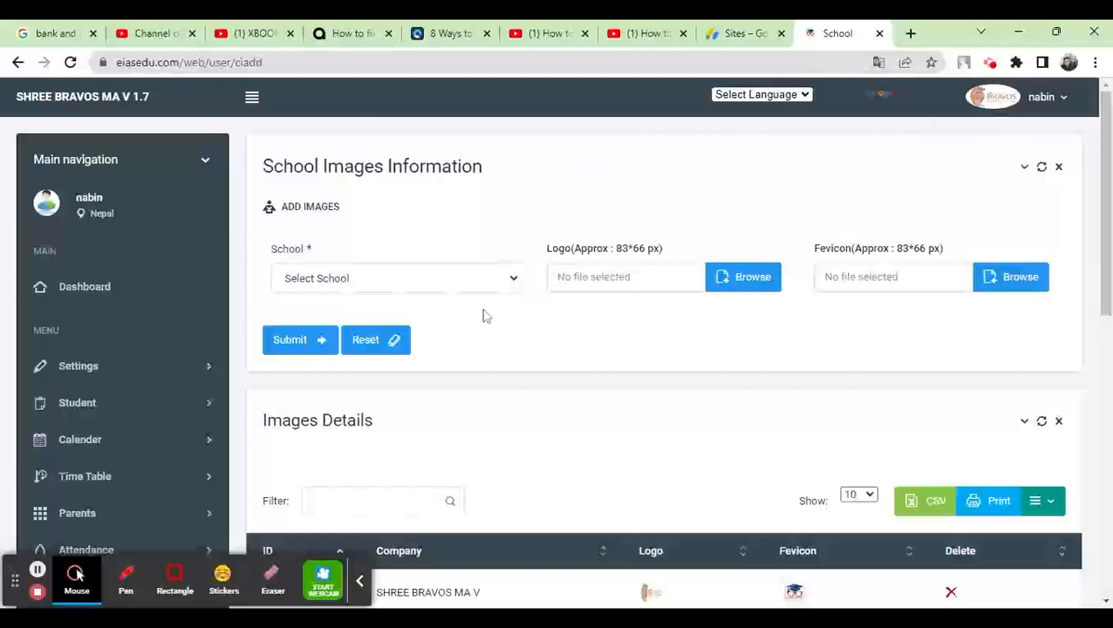
pyautogui.scroll(-3, 484, 316)
pyautogui.moveTo(375, 350); pyautogui.dragTo(515, 355)
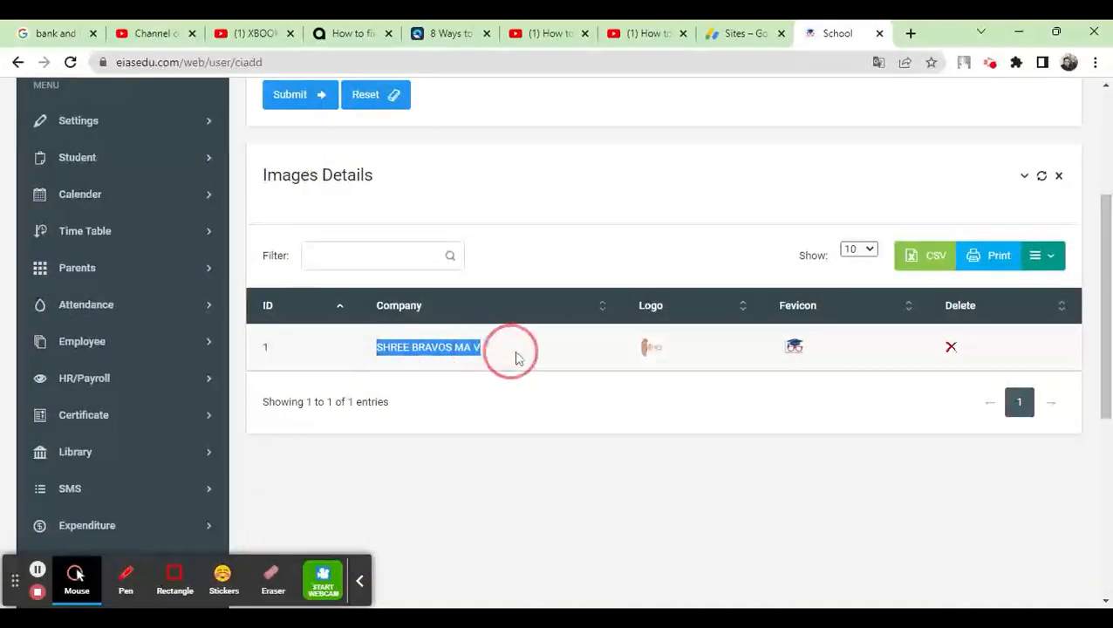
pyautogui.scroll(3, 643, 373)
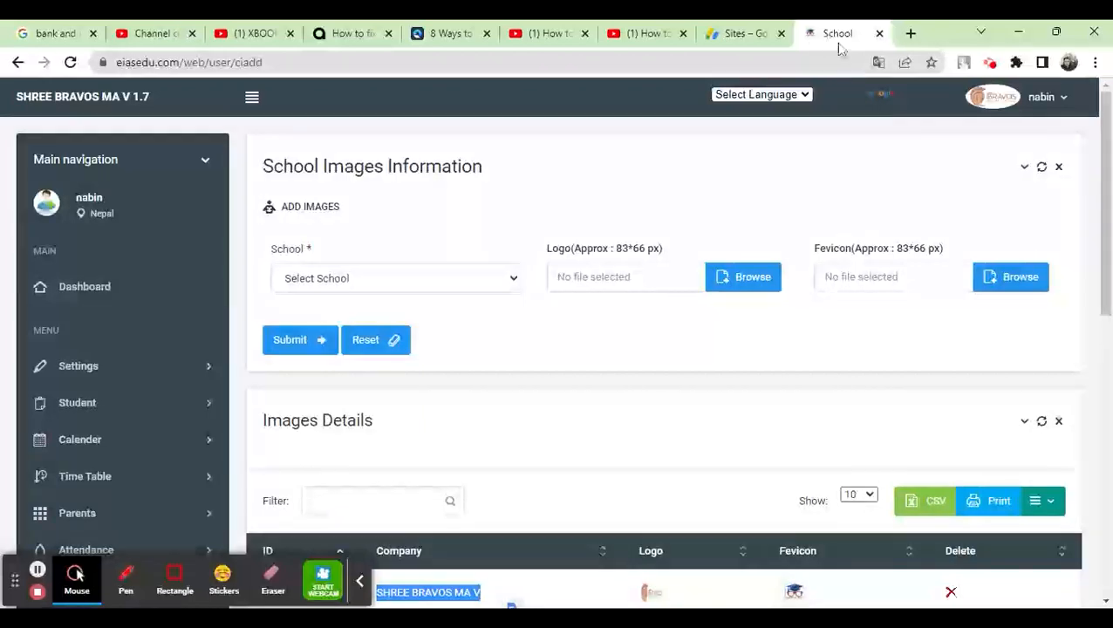
pyautogui.scroll(-4, 658, 273)
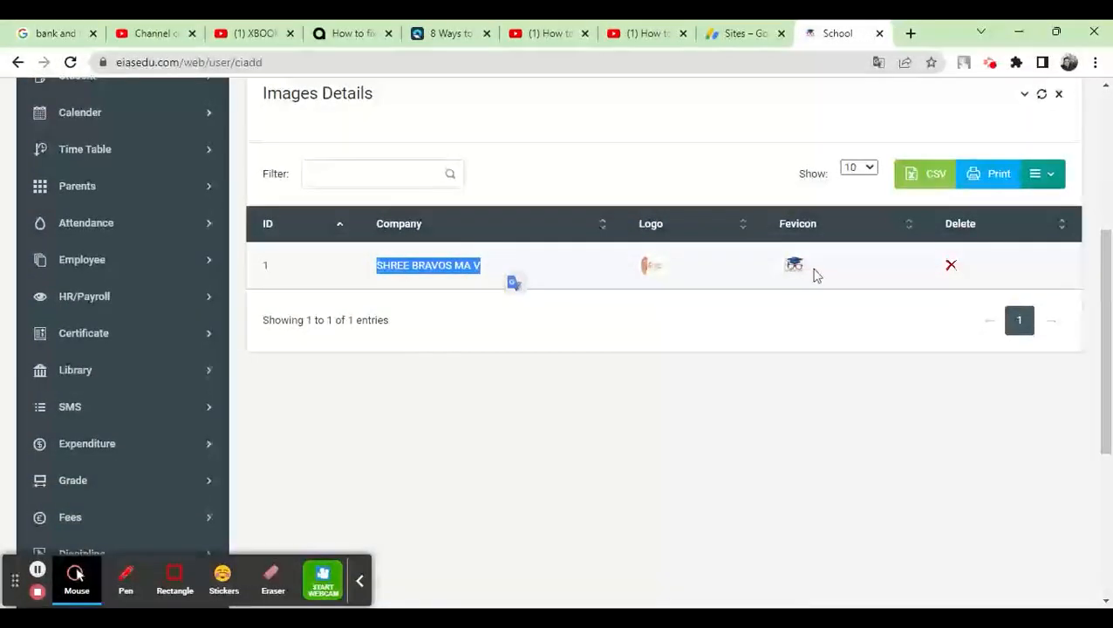
pyautogui.scroll(2, 554, 314)
pyautogui.scroll(1, 545, 314)
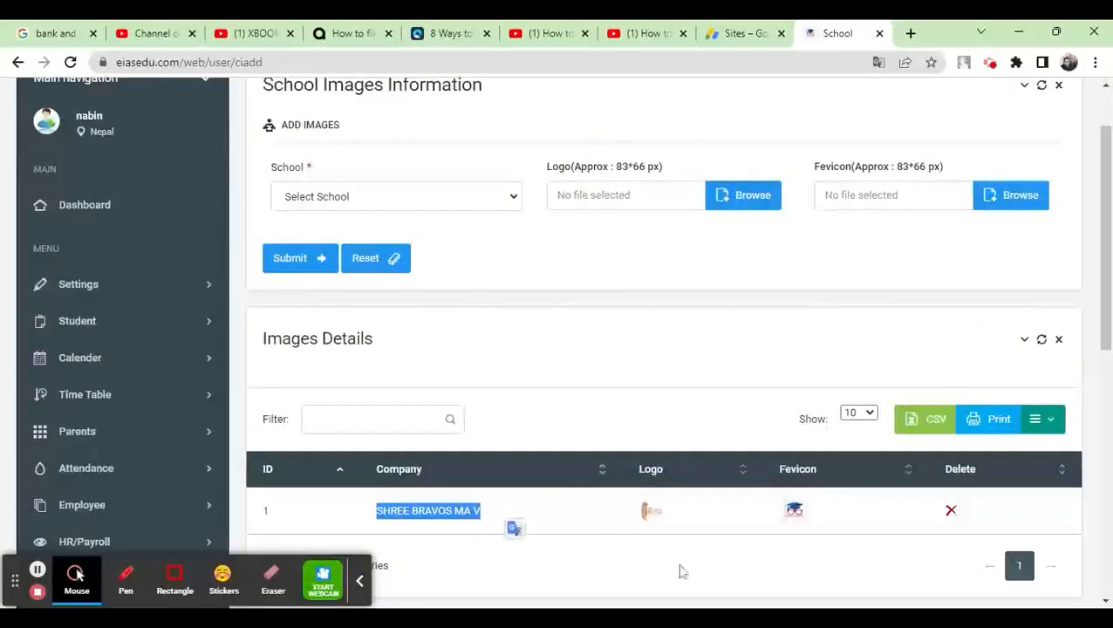
# Pick SHREE BRAVOS MA V in the School dropdown of the School Images Information form
pyautogui.click(661, 511)
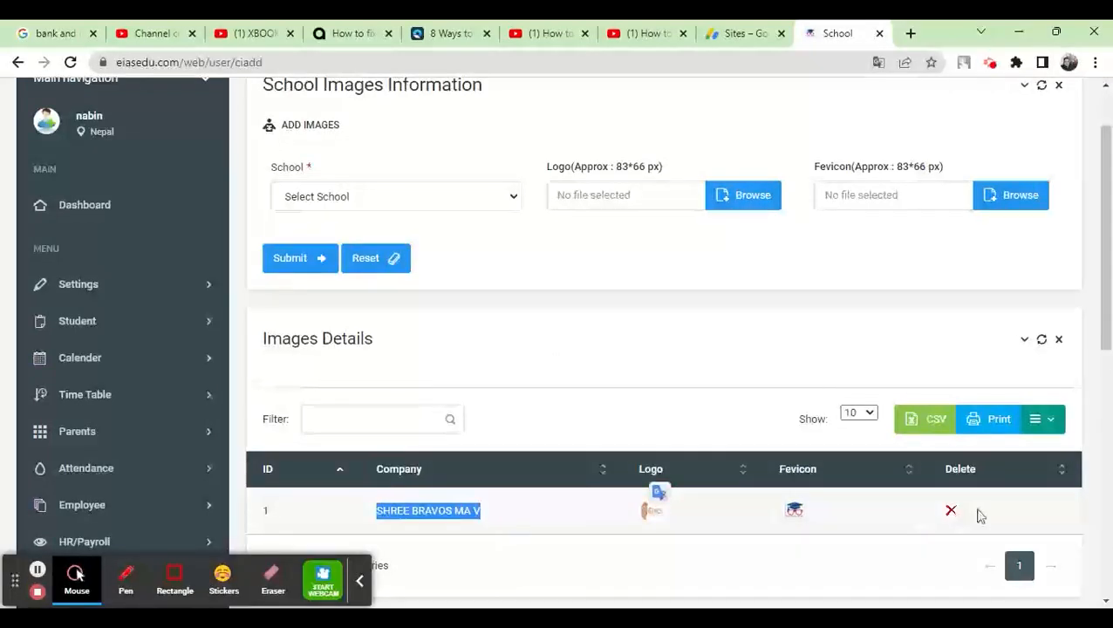
pyautogui.click(126, 580)
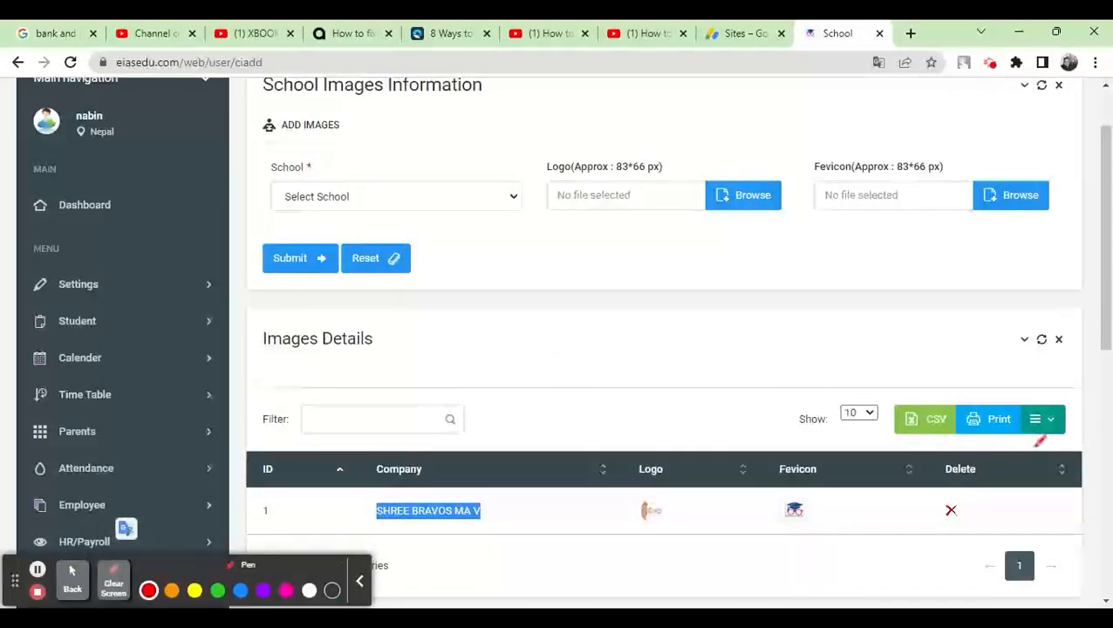
pyautogui.moveTo(951, 492)
pyautogui.mouseDown()
pyautogui.moveTo(930, 514)
pyautogui.moveTo(986, 516)
pyautogui.moveTo(955, 493)
pyautogui.mouseUp()
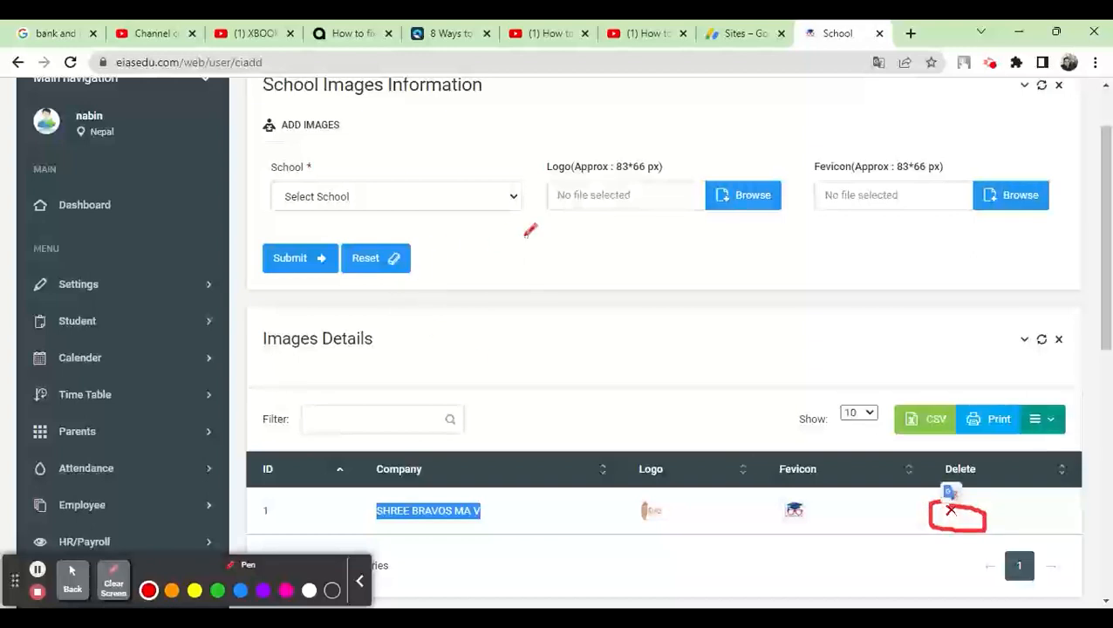
pyautogui.click(73, 586)
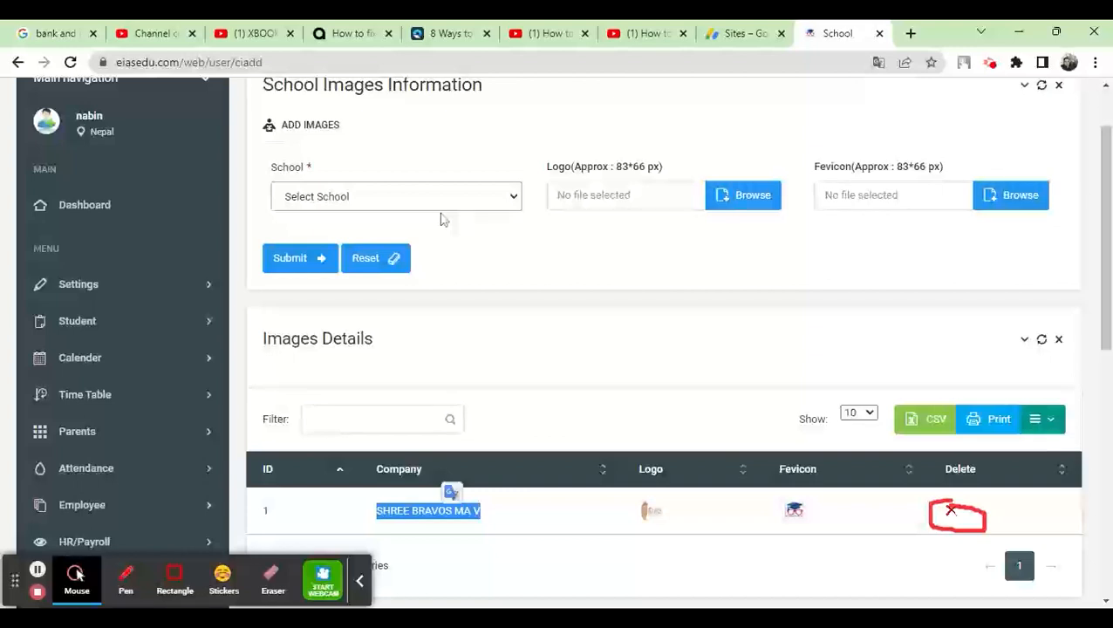
pyautogui.click(375, 234)
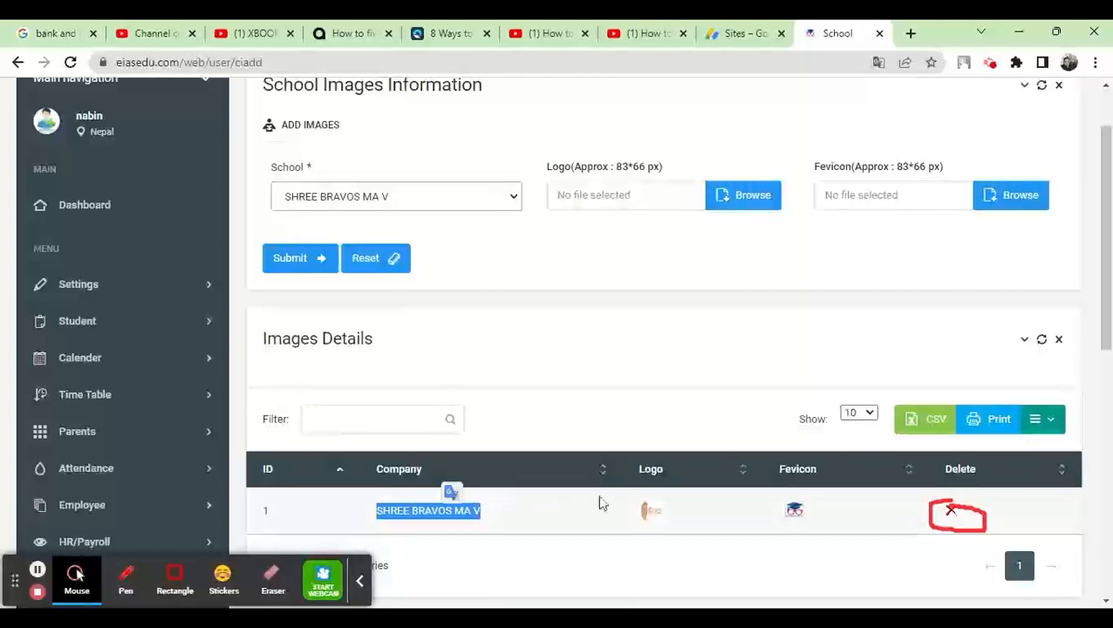
pyautogui.click(551, 513)
pyautogui.scroll(-1, 551, 519)
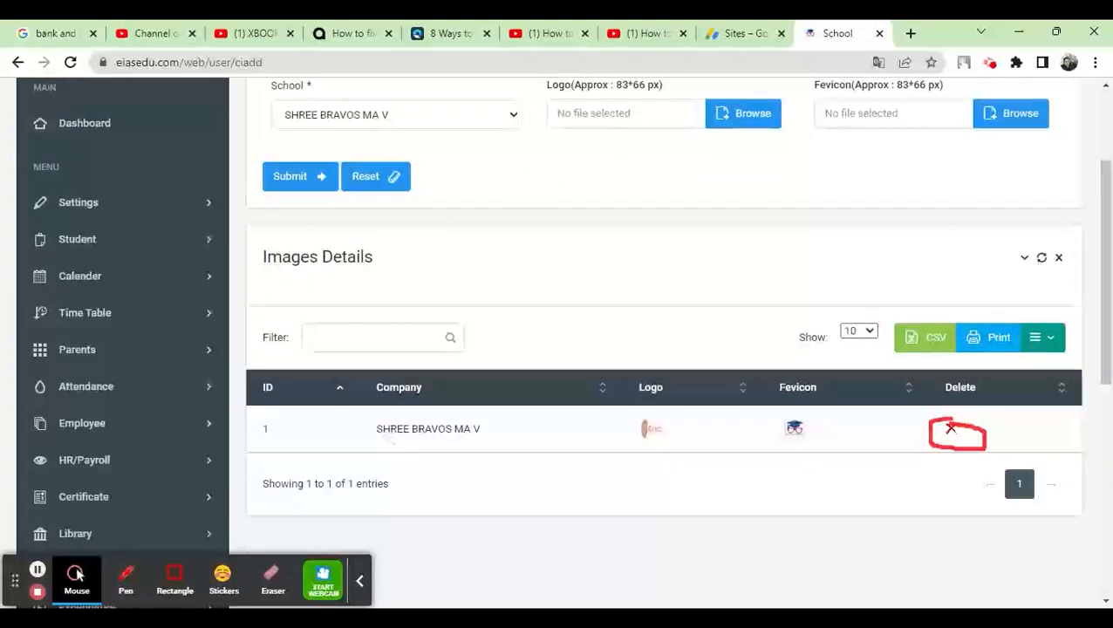
pyautogui.moveTo(376, 429); pyautogui.dragTo(490, 435)
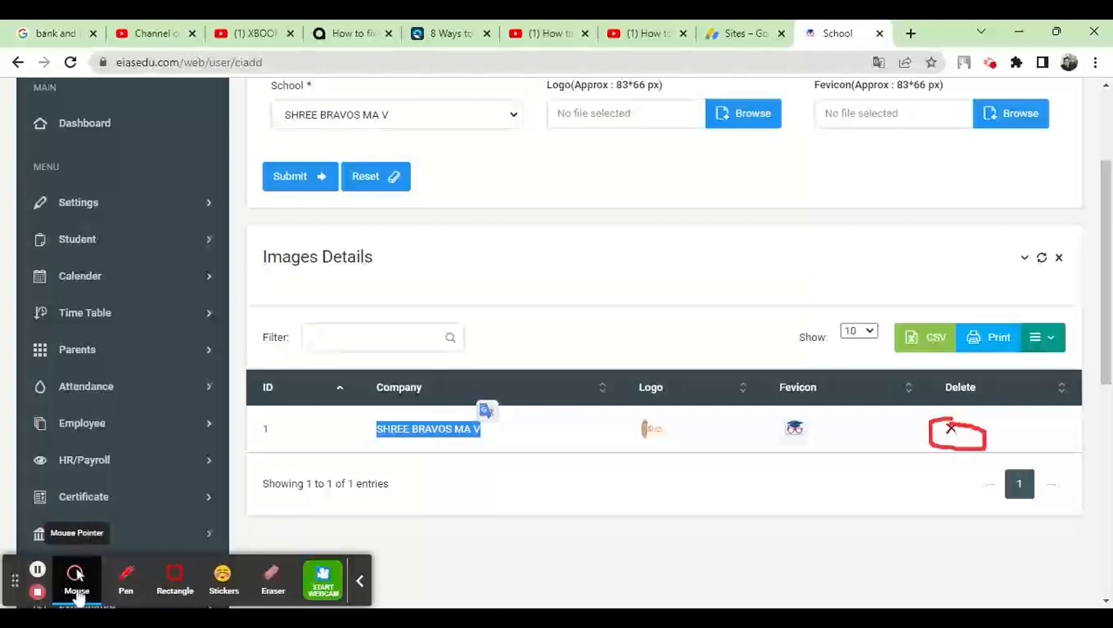
pyautogui.click(126, 582)
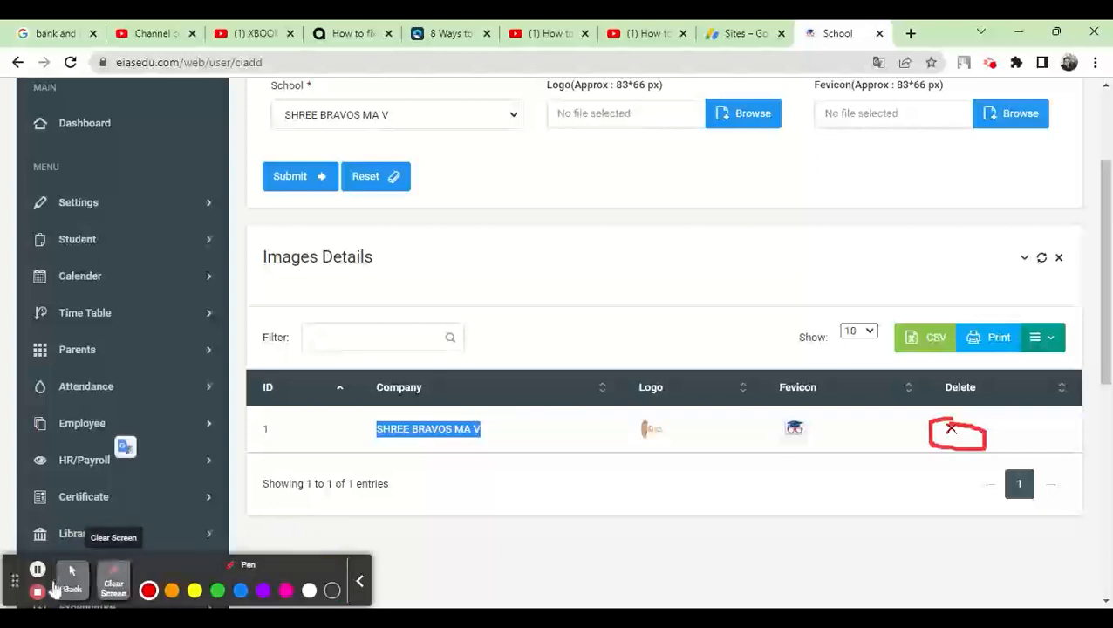
pyautogui.click(102, 587)
pyautogui.click(72, 578)
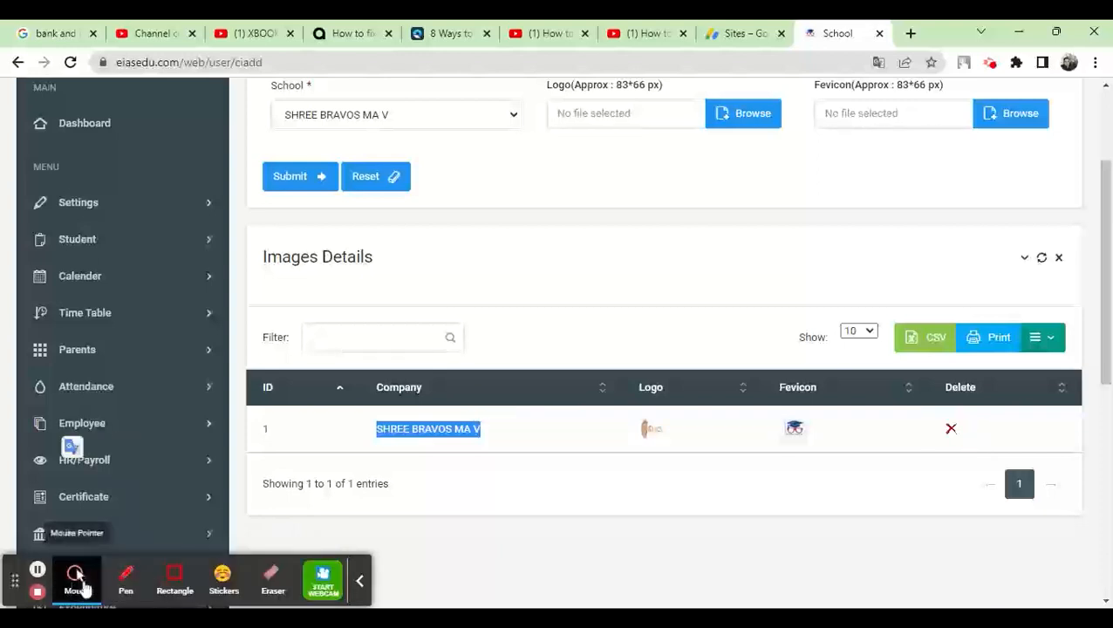
pyautogui.click(761, 325)
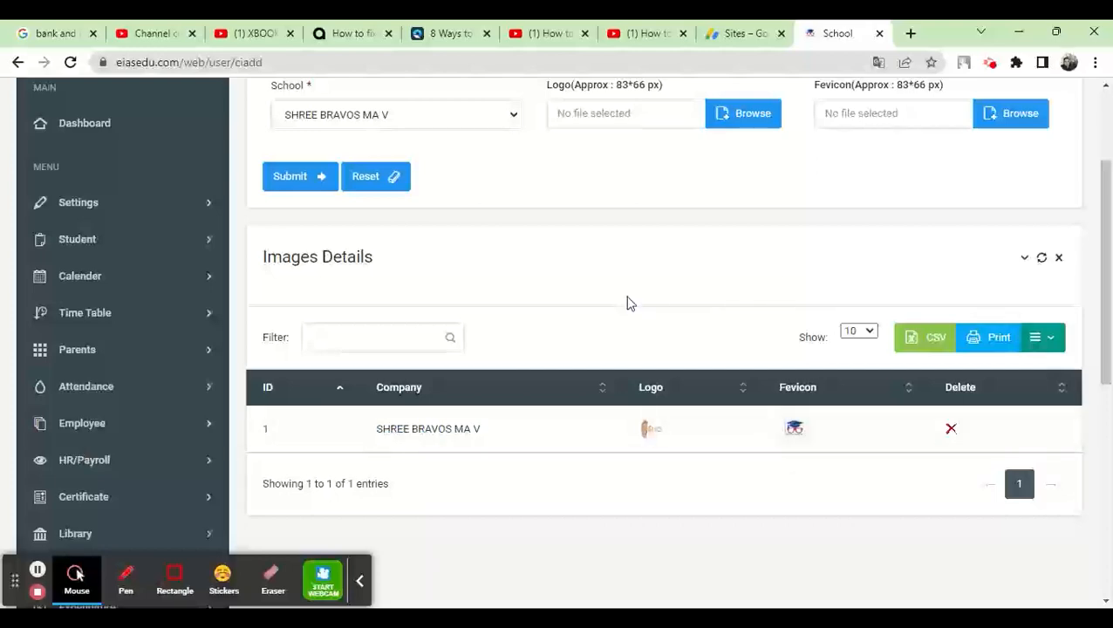
# Open Settings > Setup > School to reach the School Information page
pyautogui.scroll(3, 613, 303)
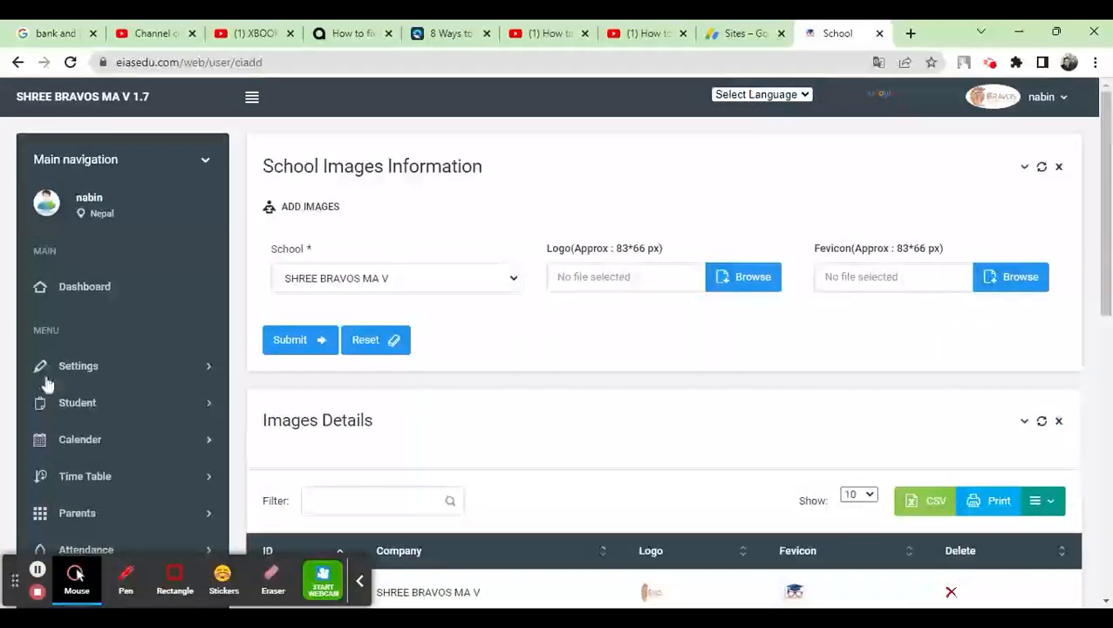
pyautogui.scroll(-1, 417, 337)
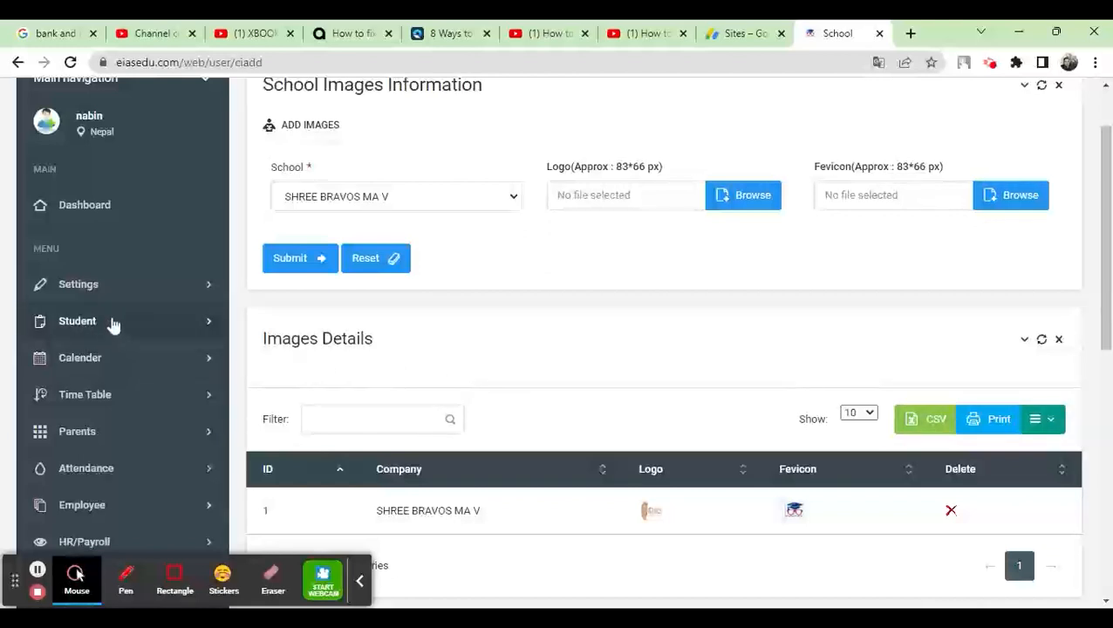
pyautogui.click(120, 288)
pyautogui.scroll(-1, 141, 320)
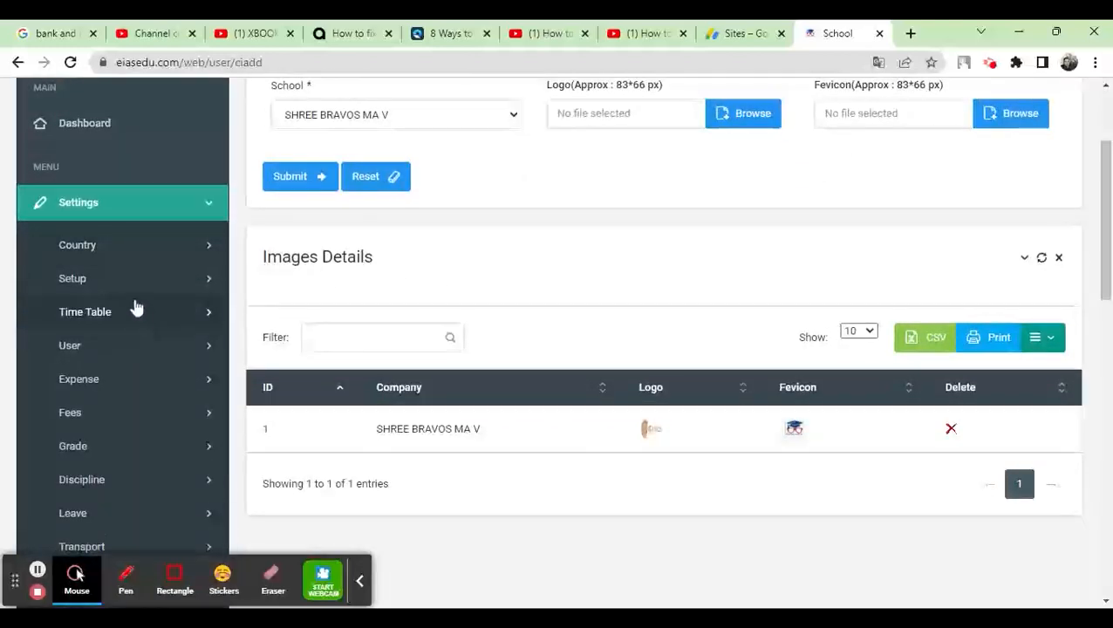
pyautogui.click(138, 286)
pyautogui.scroll(-1, 151, 298)
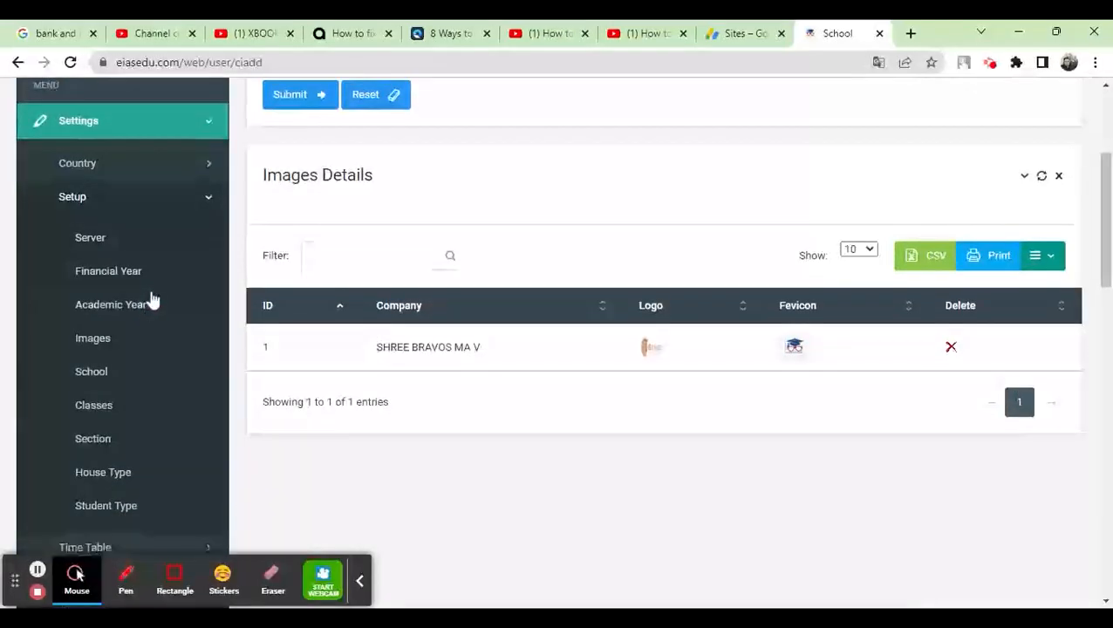
pyautogui.click(100, 375)
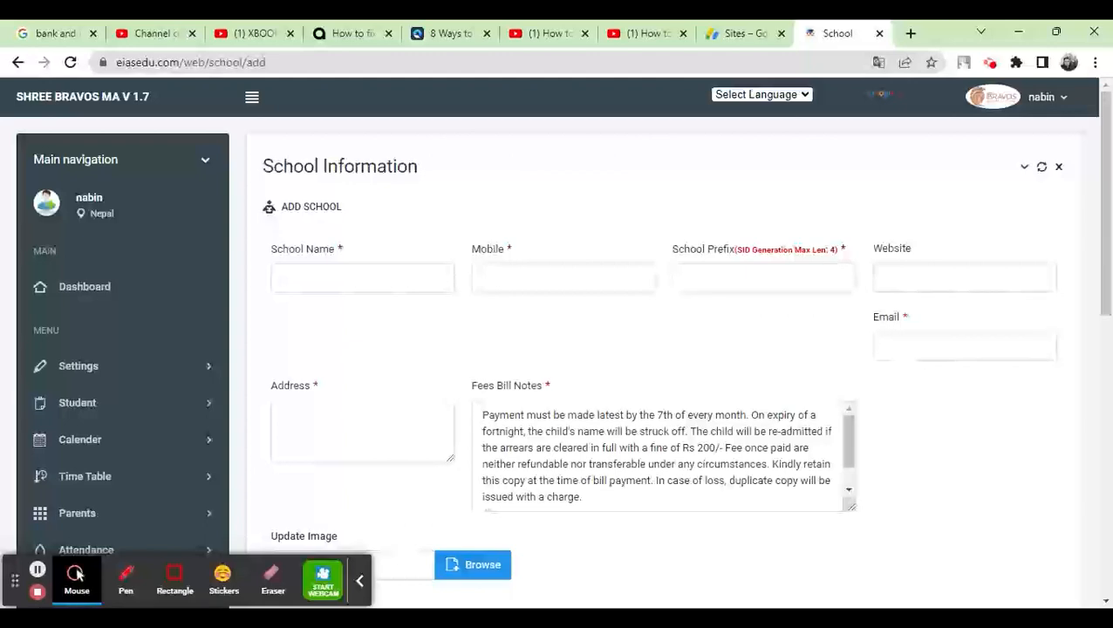
# Scroll through the School Information form and the School Details table
pyautogui.scroll(-3, 723, 384)
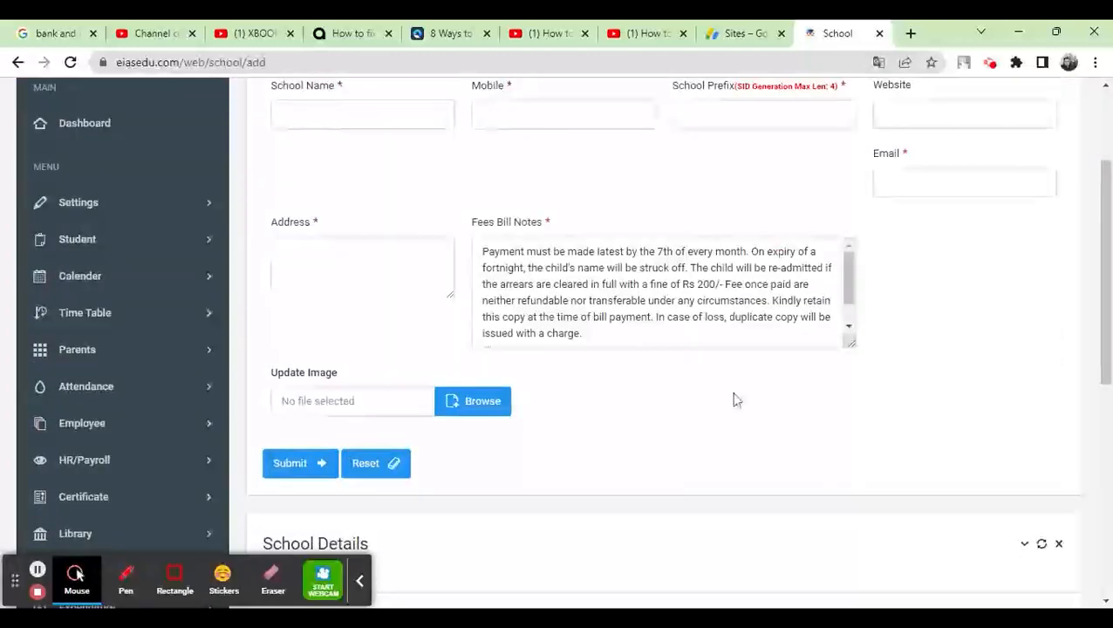
pyautogui.scroll(-7, 732, 397)
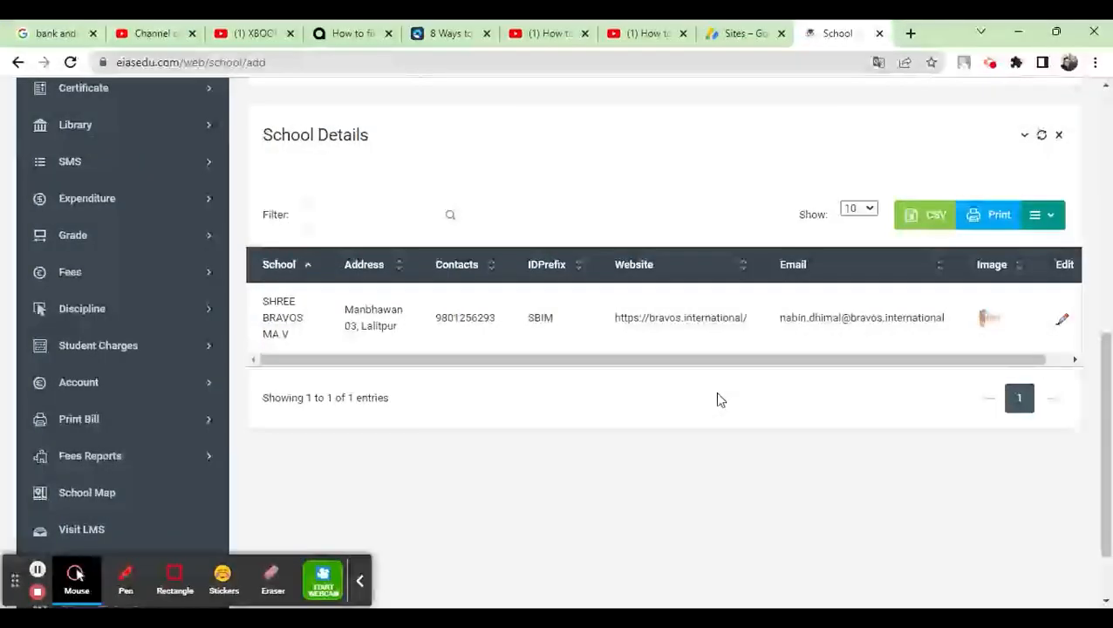
pyautogui.scroll(10, 718, 399)
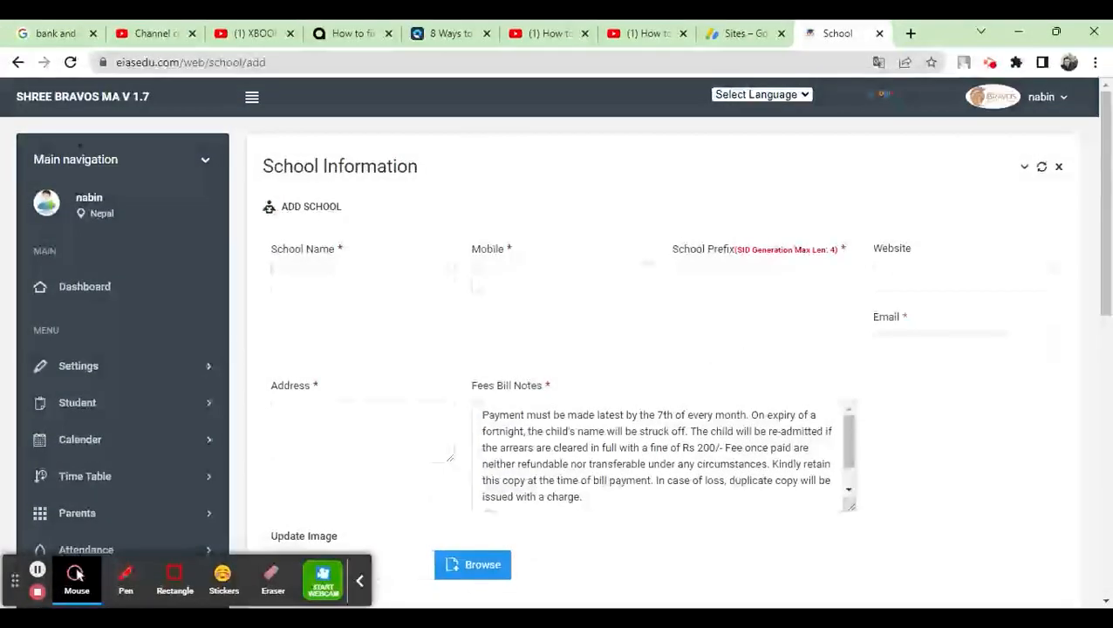
pyautogui.scroll(-12, 718, 399)
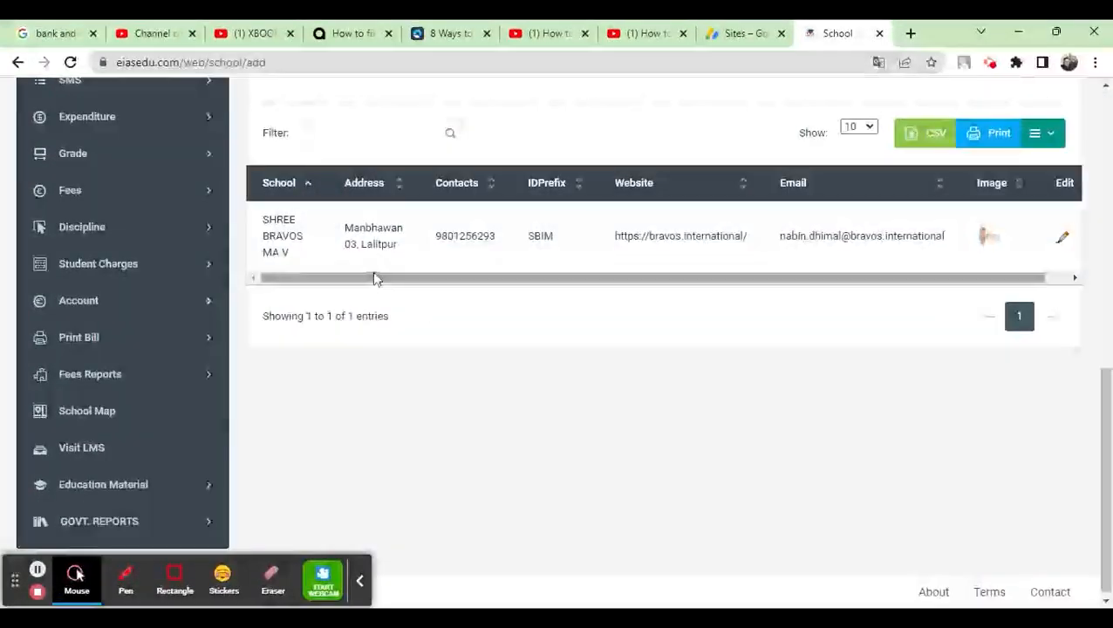
pyautogui.moveTo(340, 279); pyautogui.dragTo(260, 281)
pyautogui.click(266, 221)
pyautogui.moveTo(271, 222); pyautogui.dragTo(313, 266)
pyautogui.click(662, 234)
pyautogui.scroll(5, 655, 261)
pyautogui.scroll(3, 646, 264)
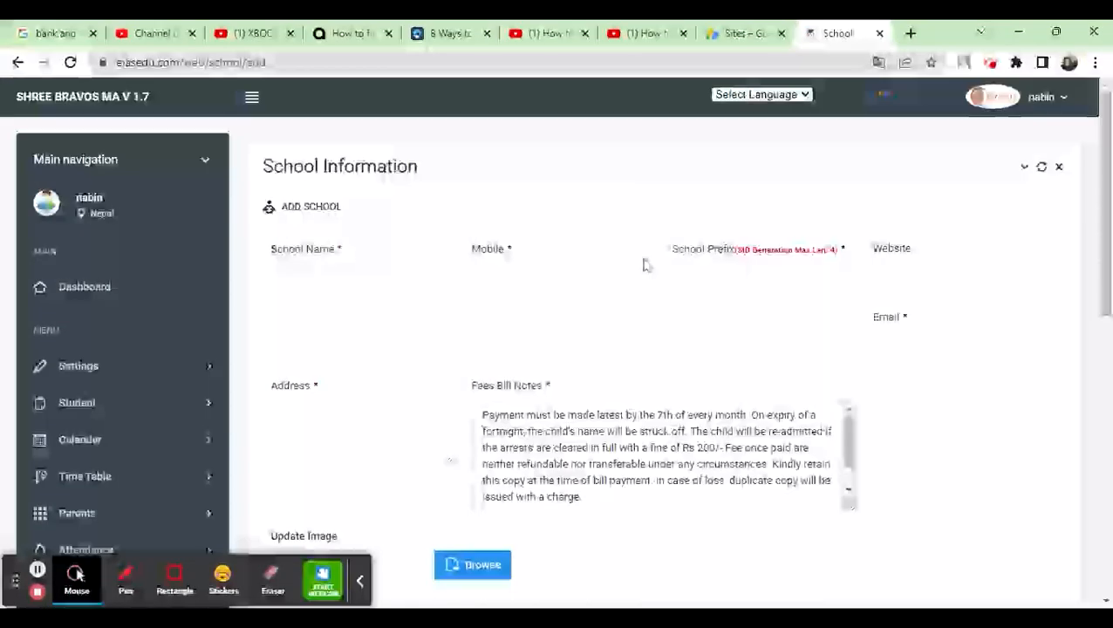
# Move from School Name through Mobile Number to the School Prefix field
pyautogui.click(328, 275)
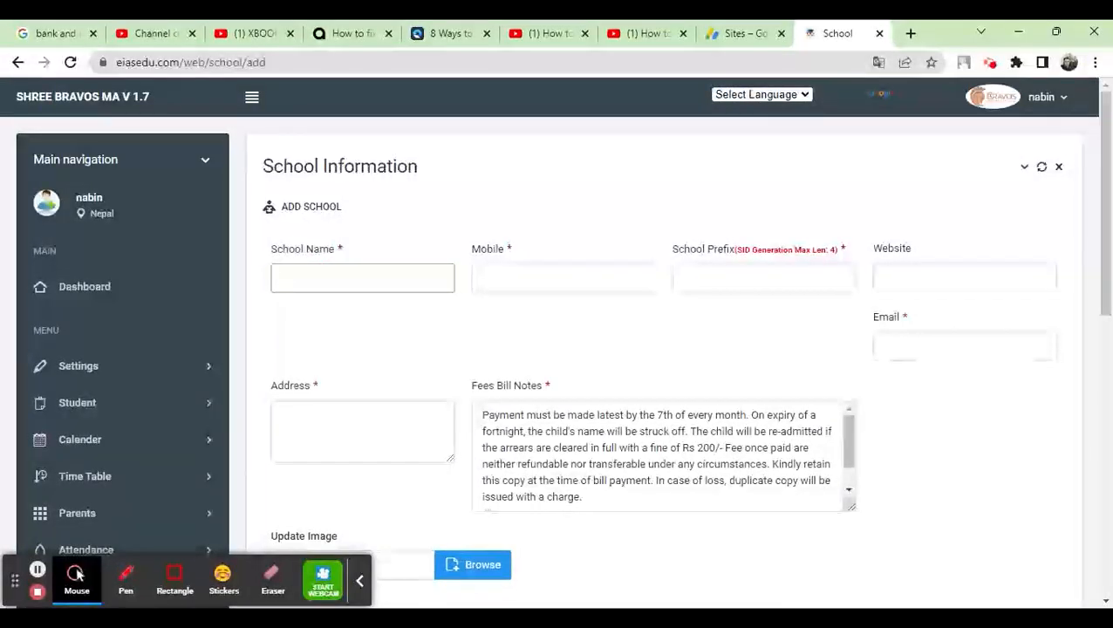
pyautogui.press('Tab')
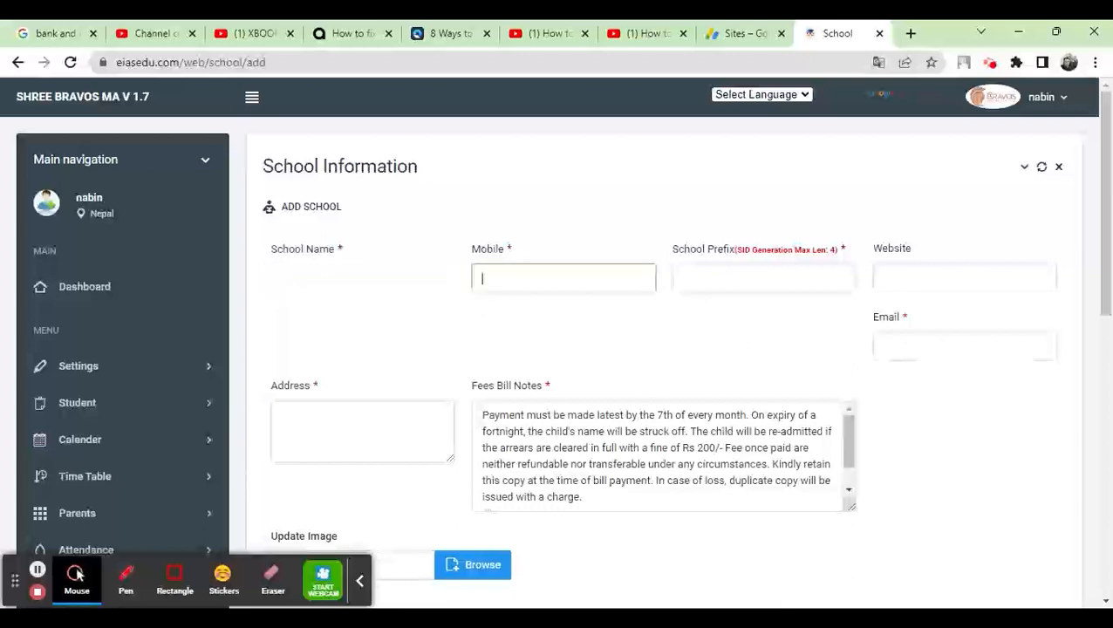
pyautogui.click(762, 278)
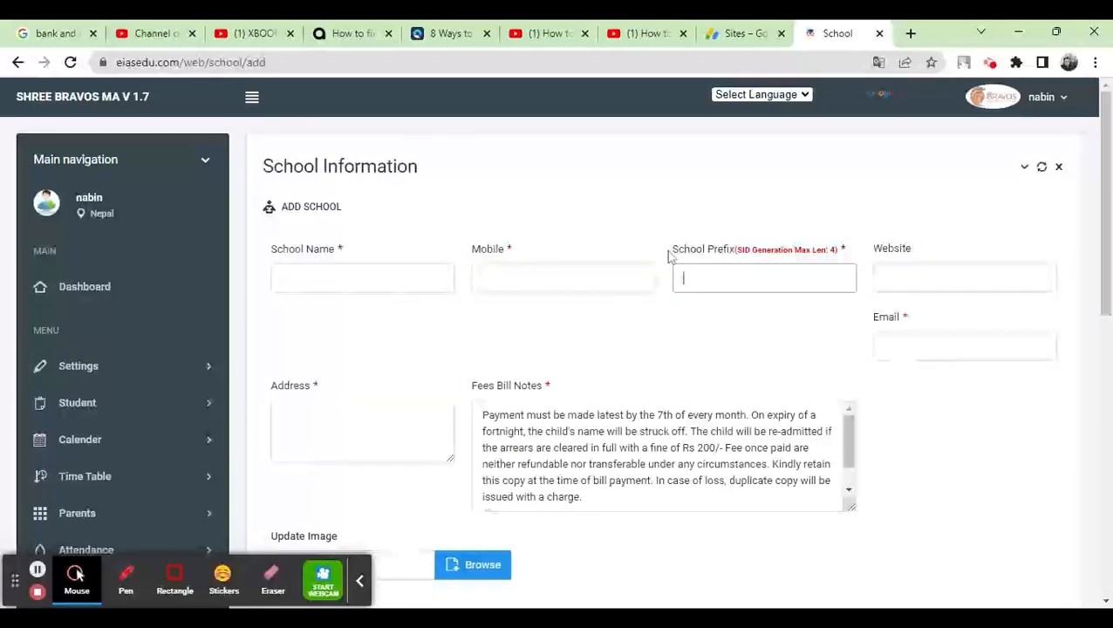
pyautogui.moveTo(672, 254); pyautogui.dragTo(845, 253)
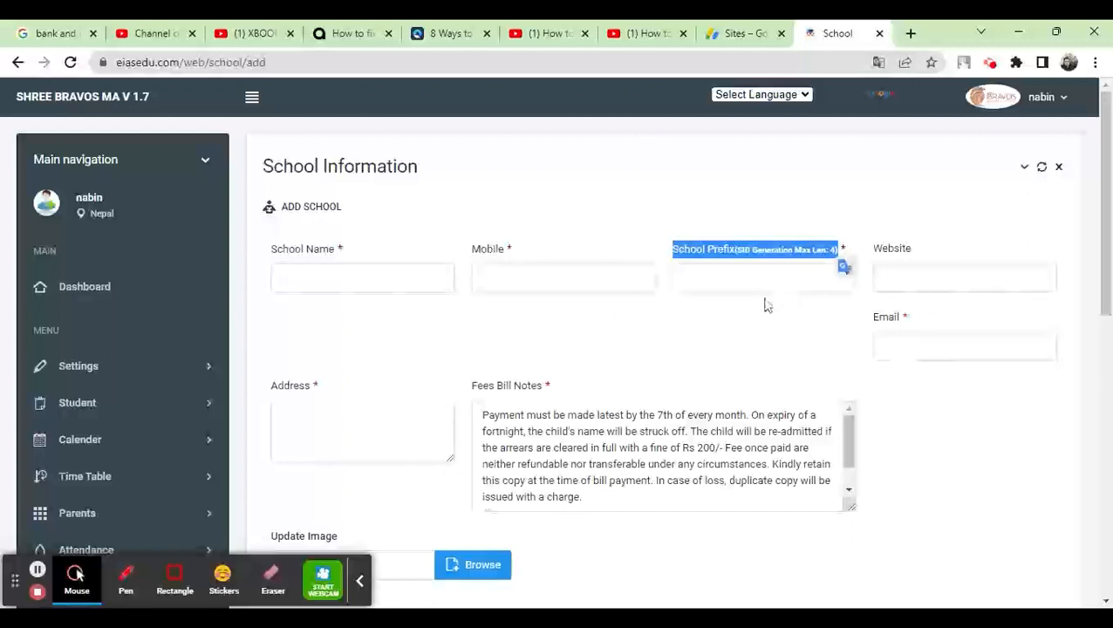
# Enter ABCD as the School Prefix and move on to the Website field
pyautogui.click(837, 279)
pyautogui.write('a')
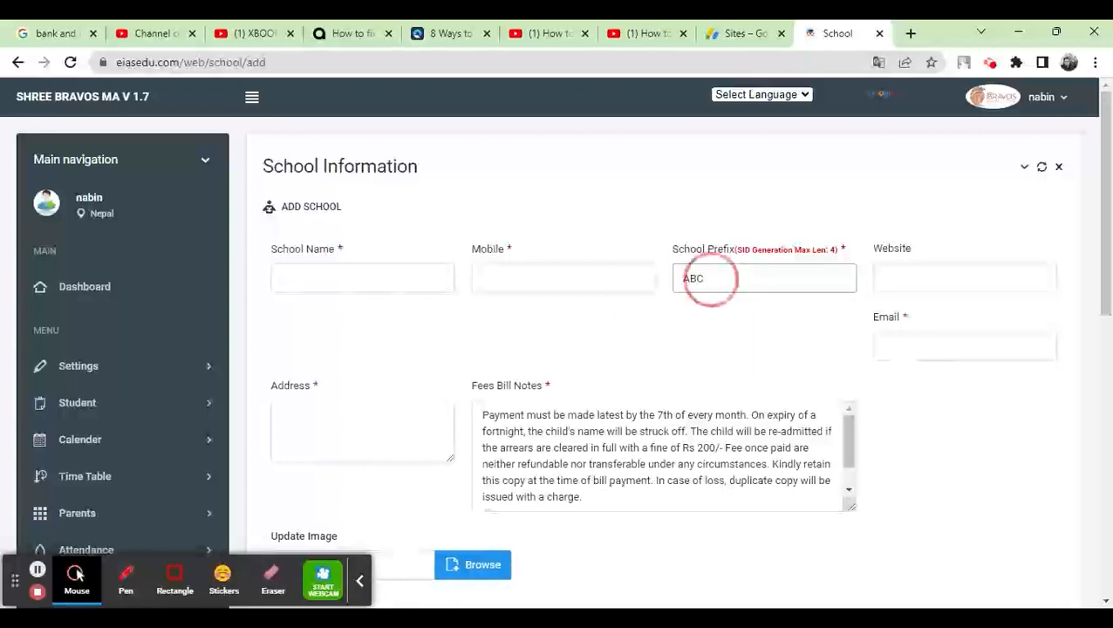
pyautogui.moveTo(712, 280); pyautogui.dragTo(683, 279)
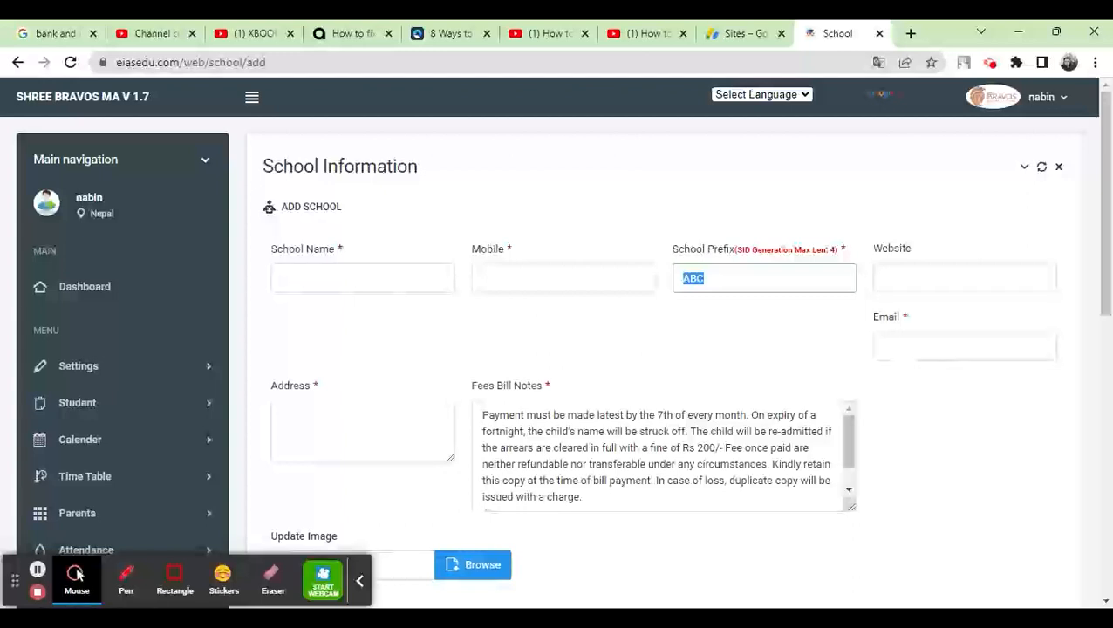
pyautogui.click(717, 278)
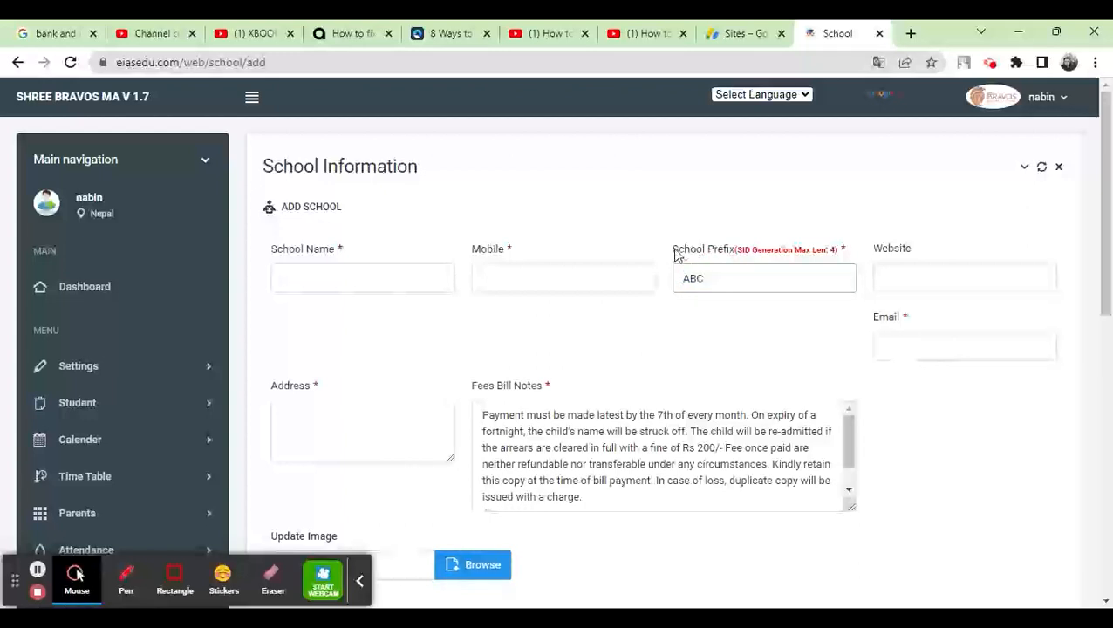
pyautogui.moveTo(672, 250); pyautogui.dragTo(745, 265)
pyautogui.click(713, 249)
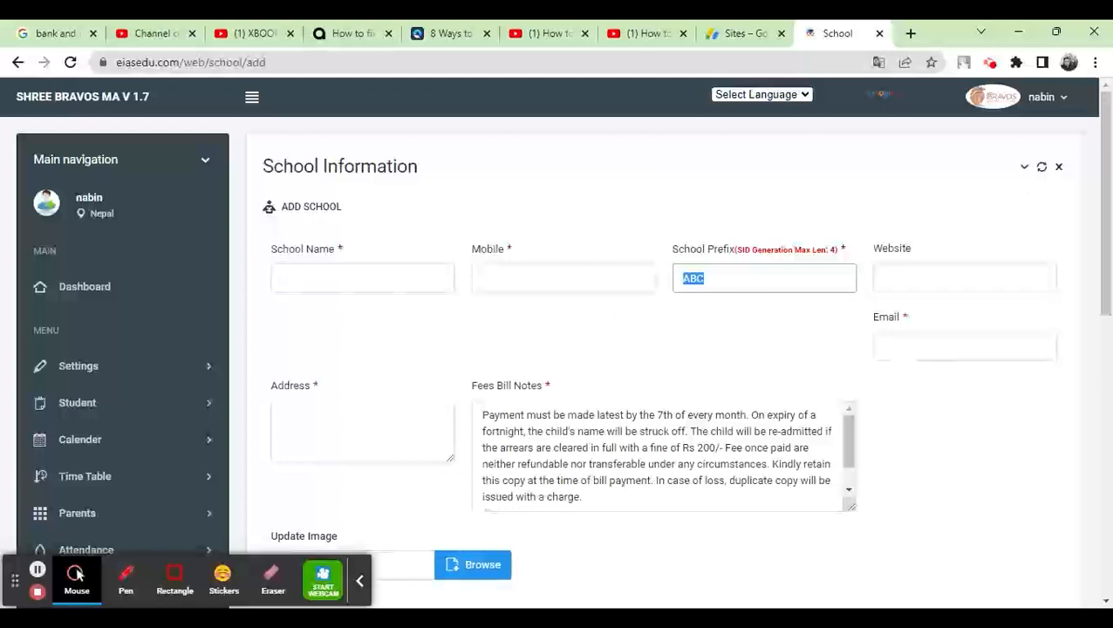
pyautogui.click(715, 279)
pyautogui.write('D')
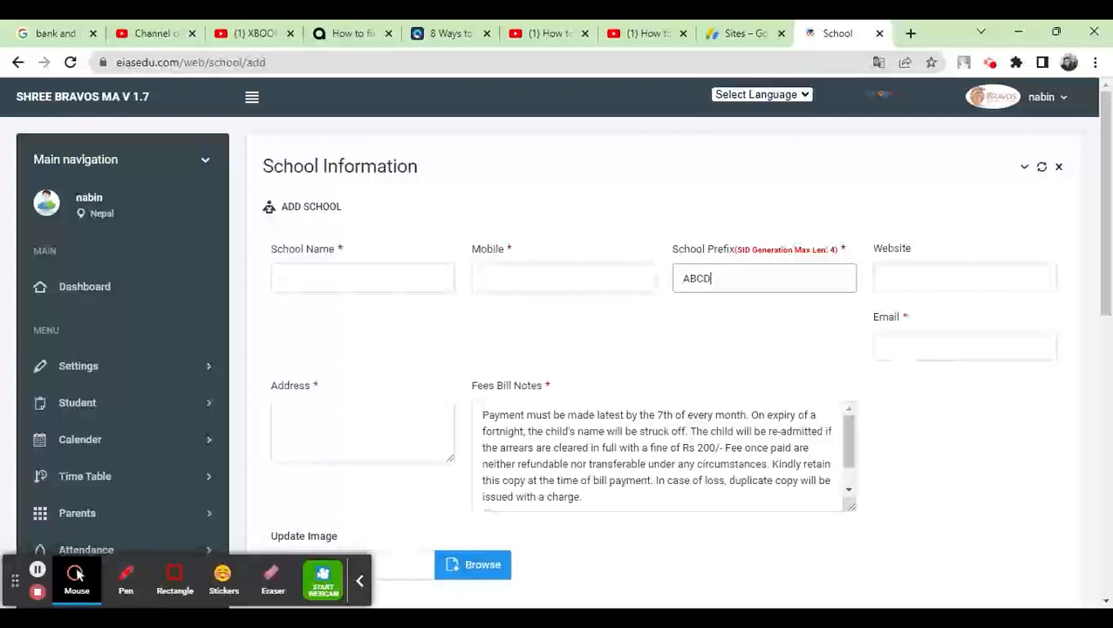
pyautogui.moveTo(714, 279); pyautogui.dragTo(648, 281)
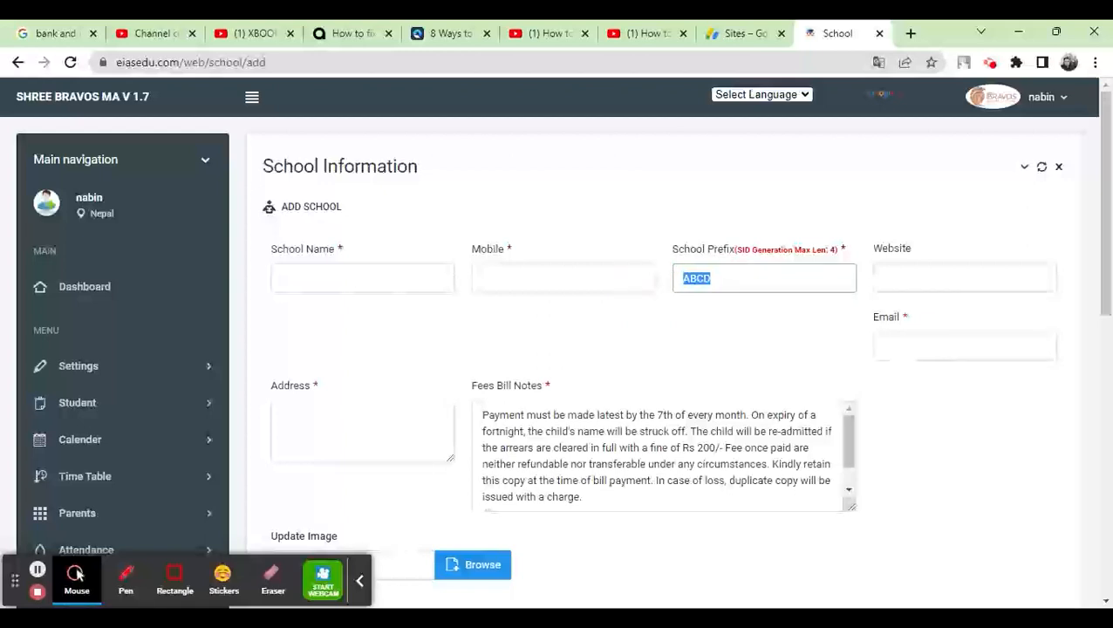
pyautogui.press('Tab')
pyautogui.moveTo(717, 281); pyautogui.dragTo(691, 309)
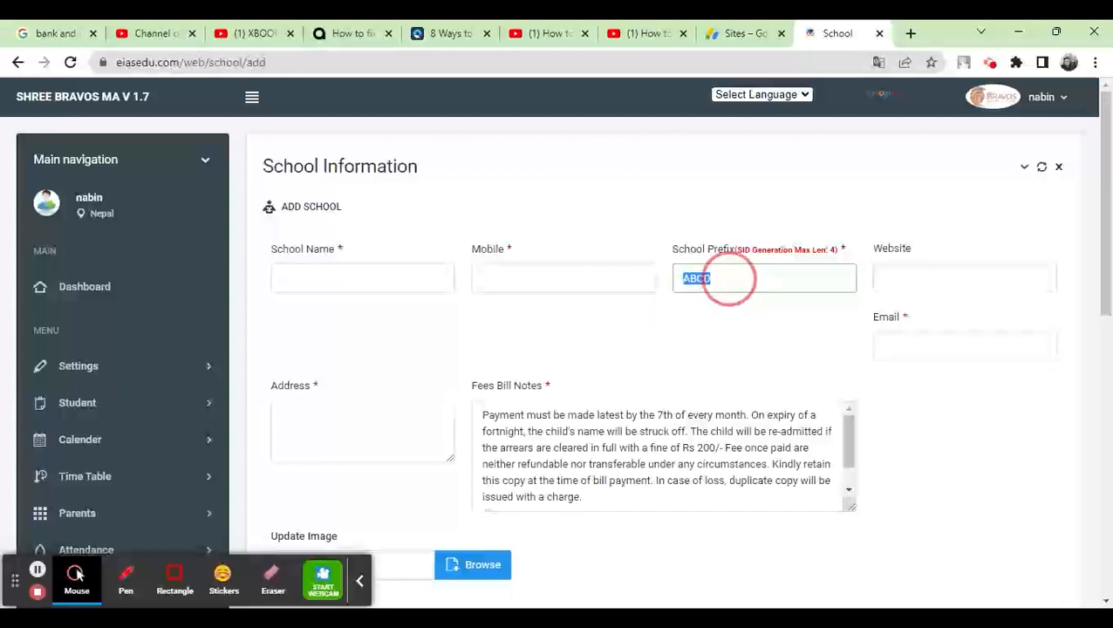
pyautogui.click(728, 280)
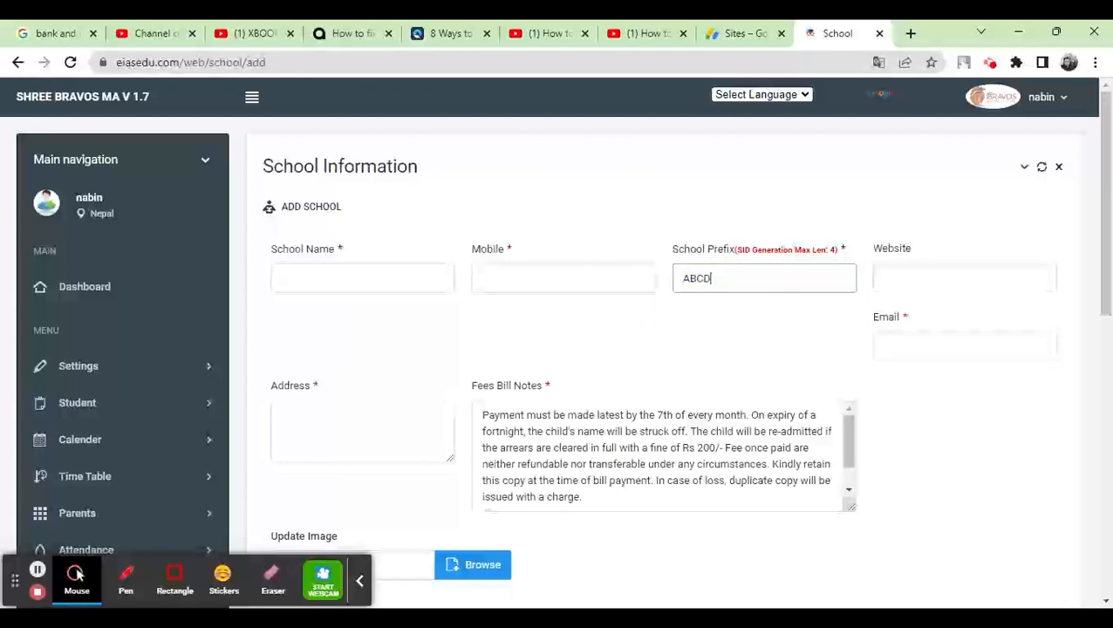
pyautogui.press('Tab')
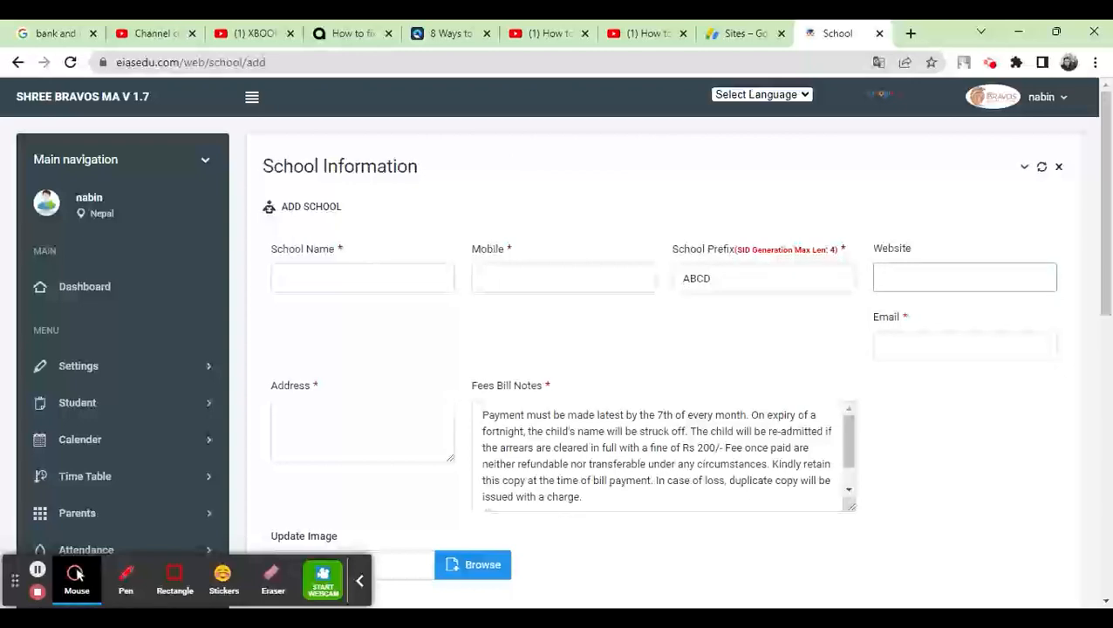
pyautogui.scroll(-1, 558, 349)
pyautogui.press('Tab')
pyautogui.scroll(-1, 558, 349)
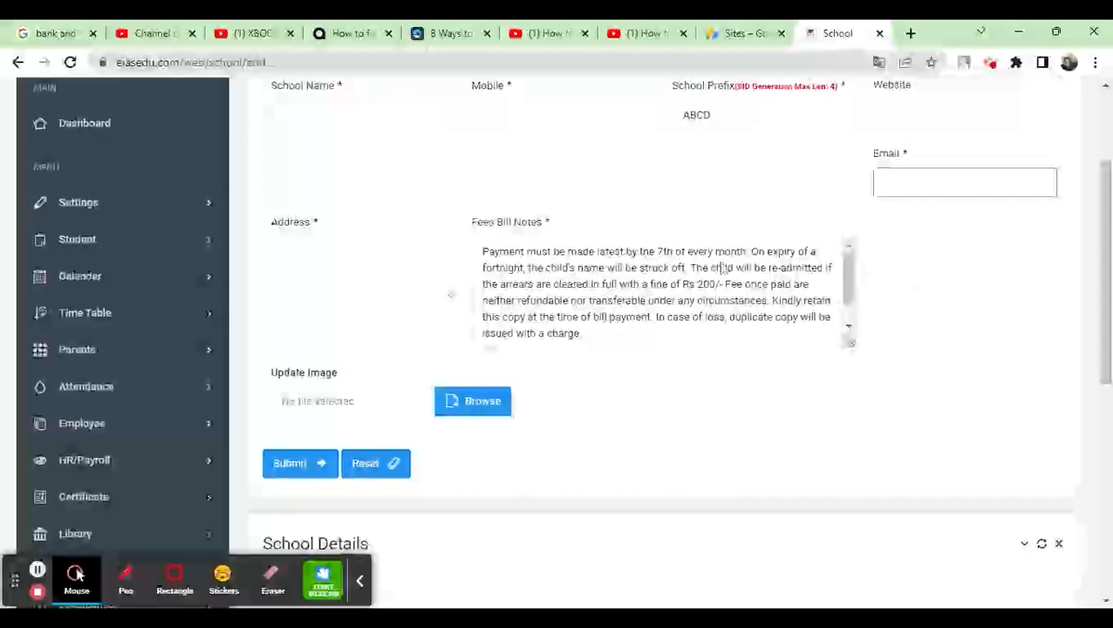
pyautogui.press('Tab')
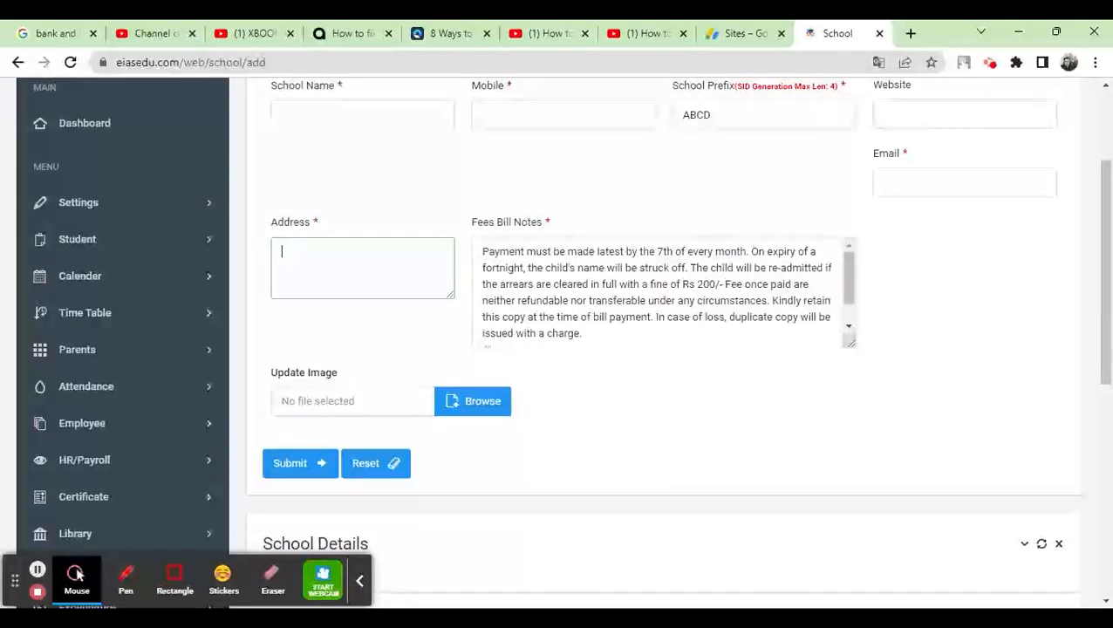
pyautogui.scroll(1, 558, 349)
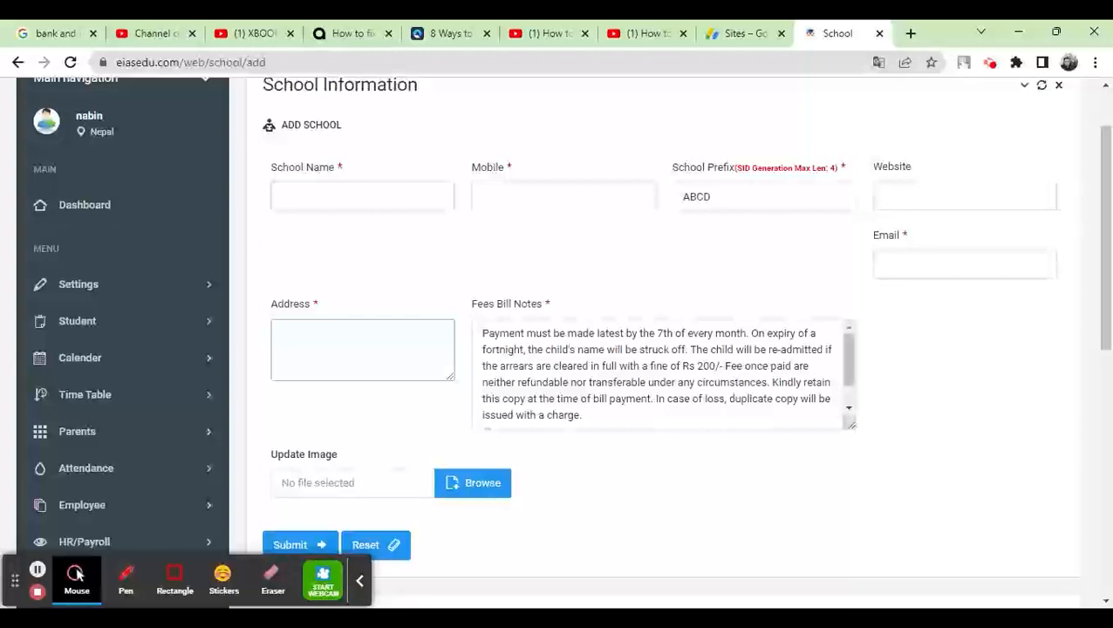
pyautogui.scroll(-1, 664, 242)
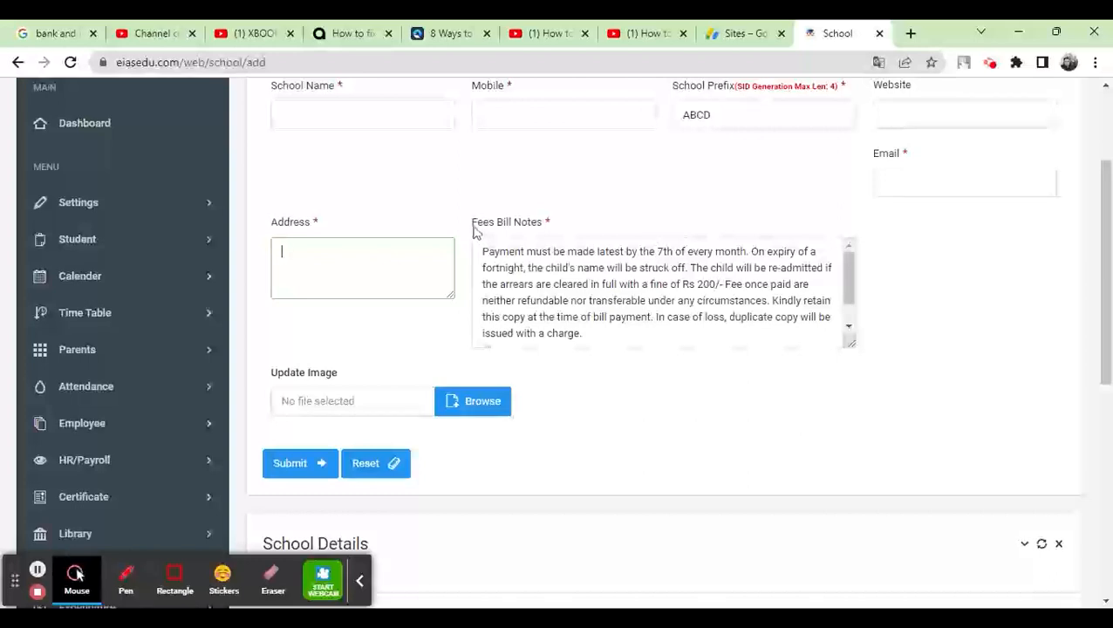
pyautogui.moveTo(473, 229); pyautogui.dragTo(547, 223)
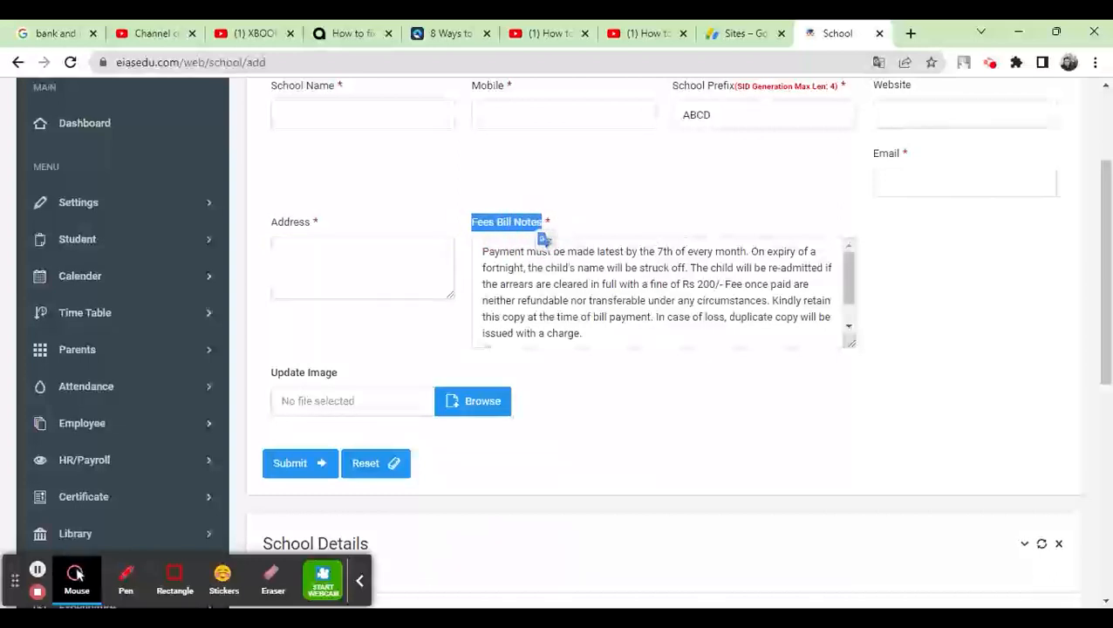
pyautogui.moveTo(485, 252); pyautogui.dragTo(590, 327)
pyautogui.scroll(2, 590, 327)
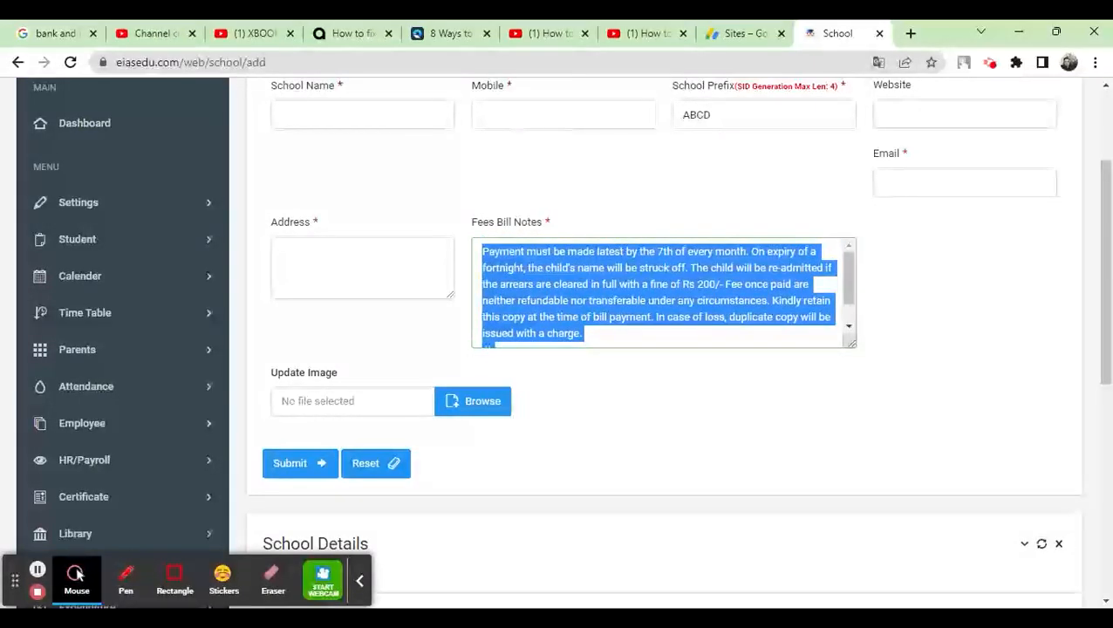
pyautogui.click(617, 282)
pyautogui.click(556, 288)
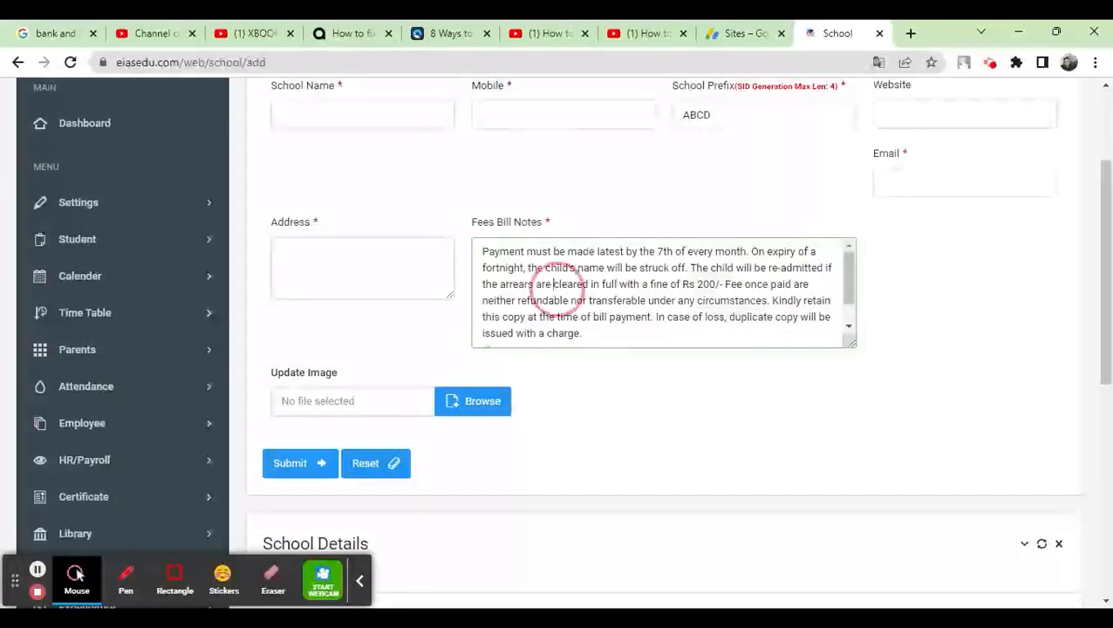
pyautogui.click(270, 375)
pyautogui.moveTo(271, 375); pyautogui.dragTo(363, 375)
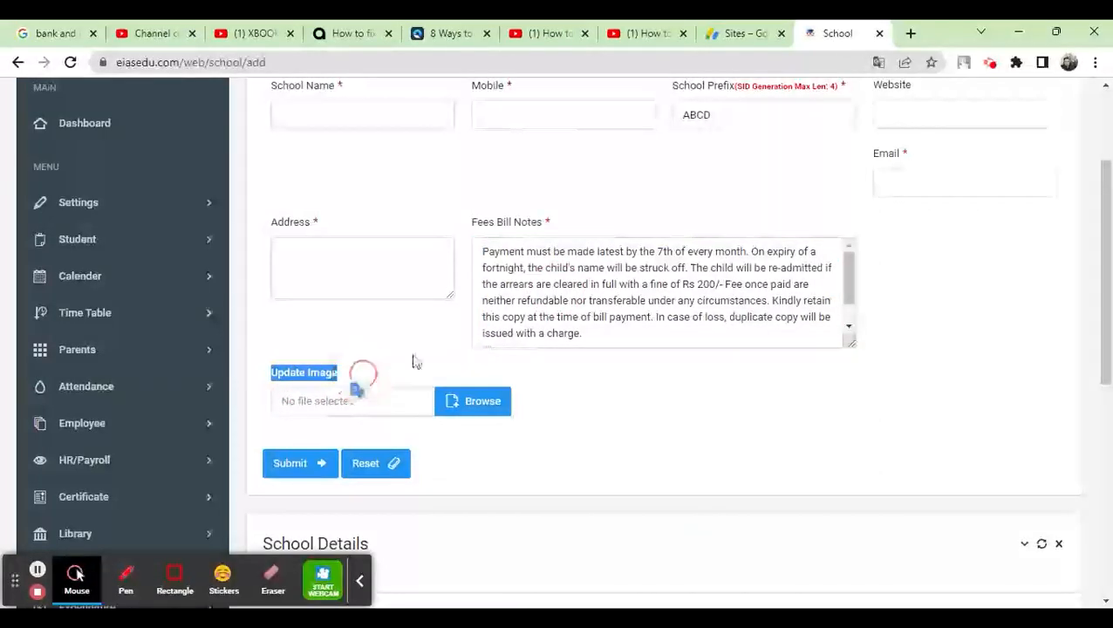
pyautogui.scroll(-1, 523, 323)
pyautogui.click(294, 381)
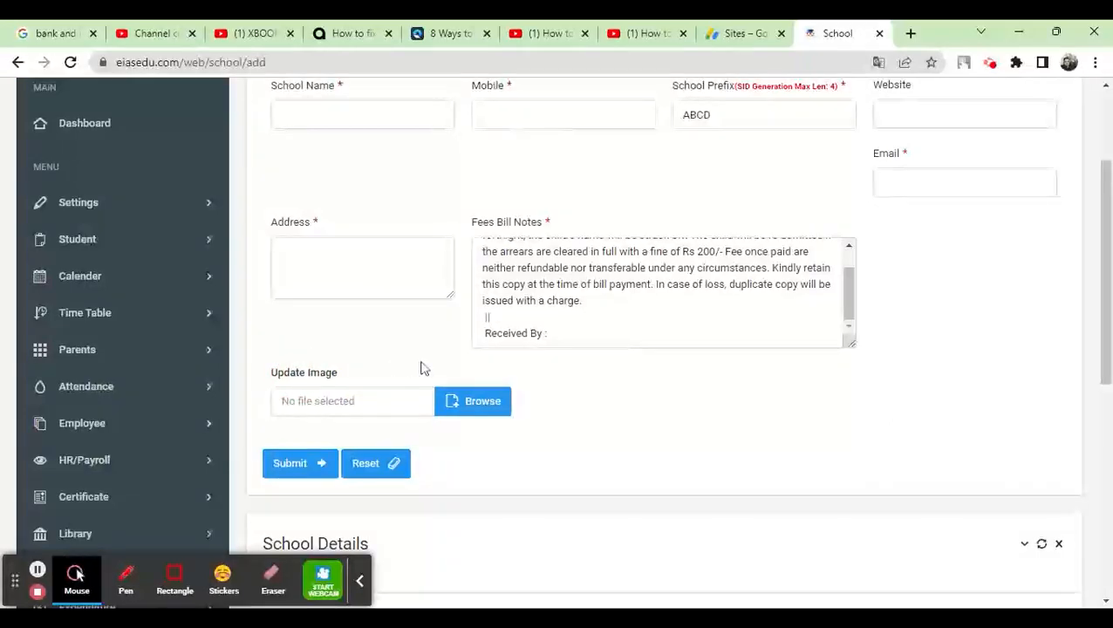
pyautogui.scroll(-2, 422, 367)
pyautogui.scroll(-2, 556, 372)
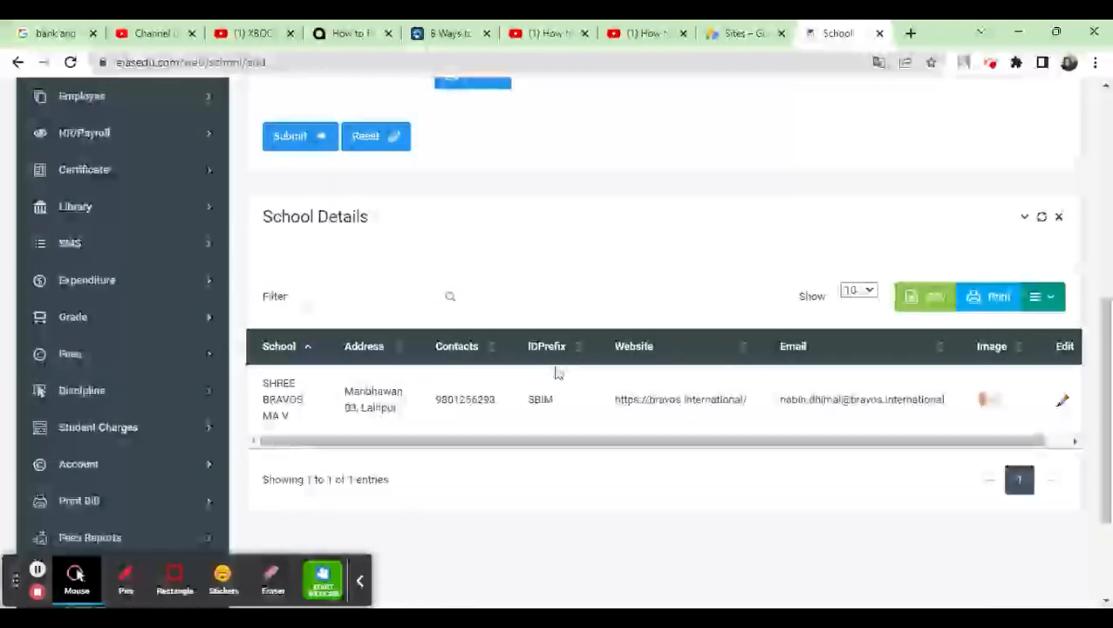
# Look over the SHREE BRAVOS MA V school record's details
pyautogui.moveTo(277, 399); pyautogui.dragTo(964, 418)
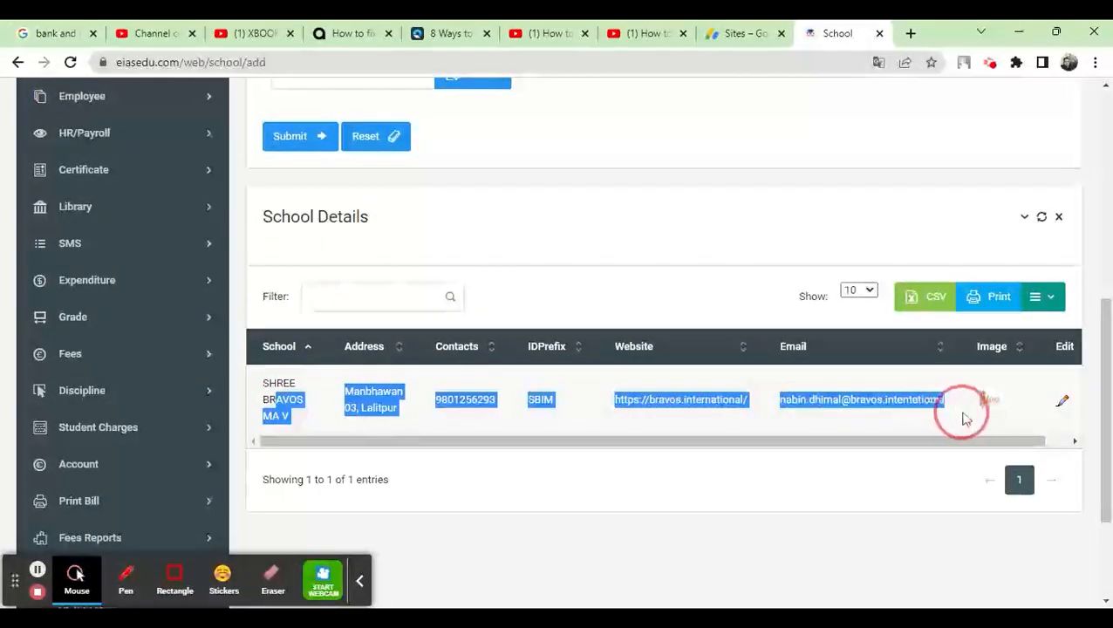
pyautogui.click(460, 407)
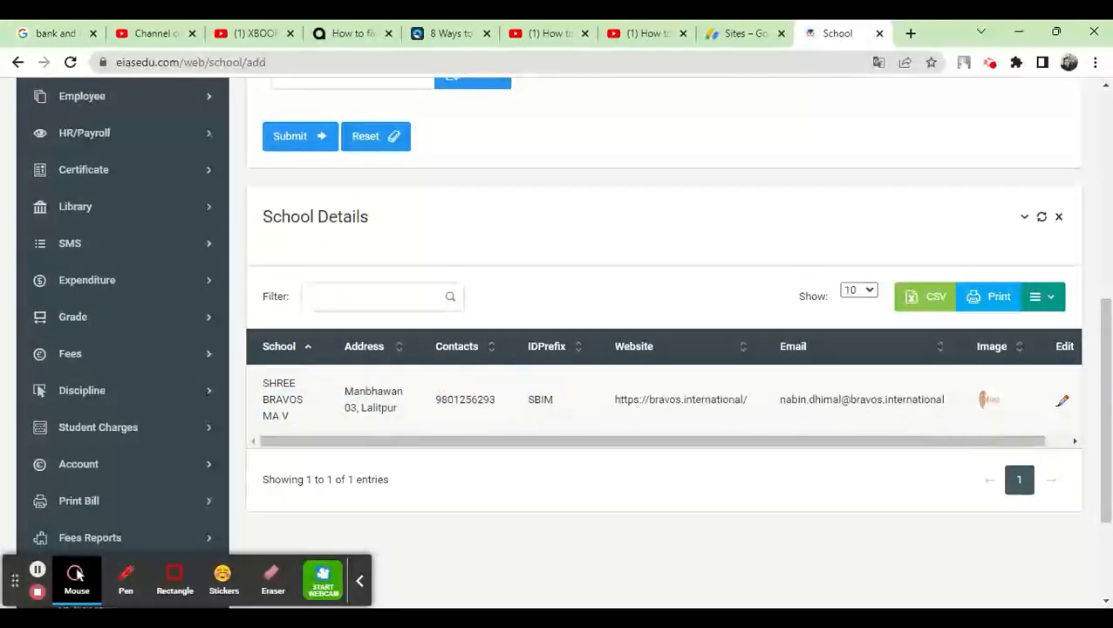
pyautogui.scroll(5, 536, 402)
pyautogui.scroll(-4, 537, 403)
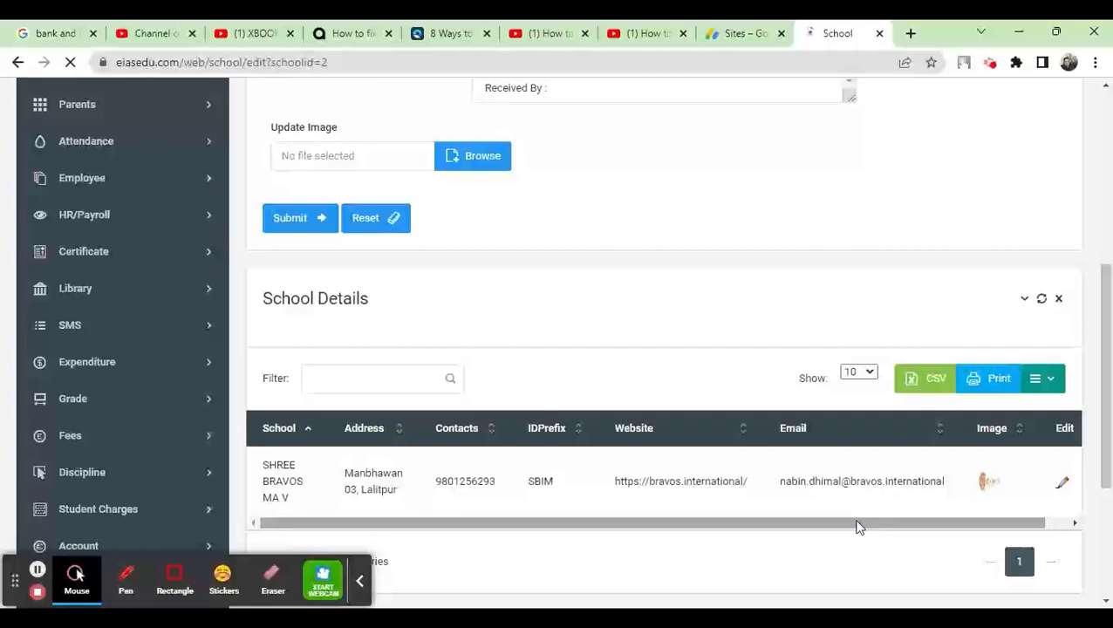
pyautogui.scroll(-1, 698, 467)
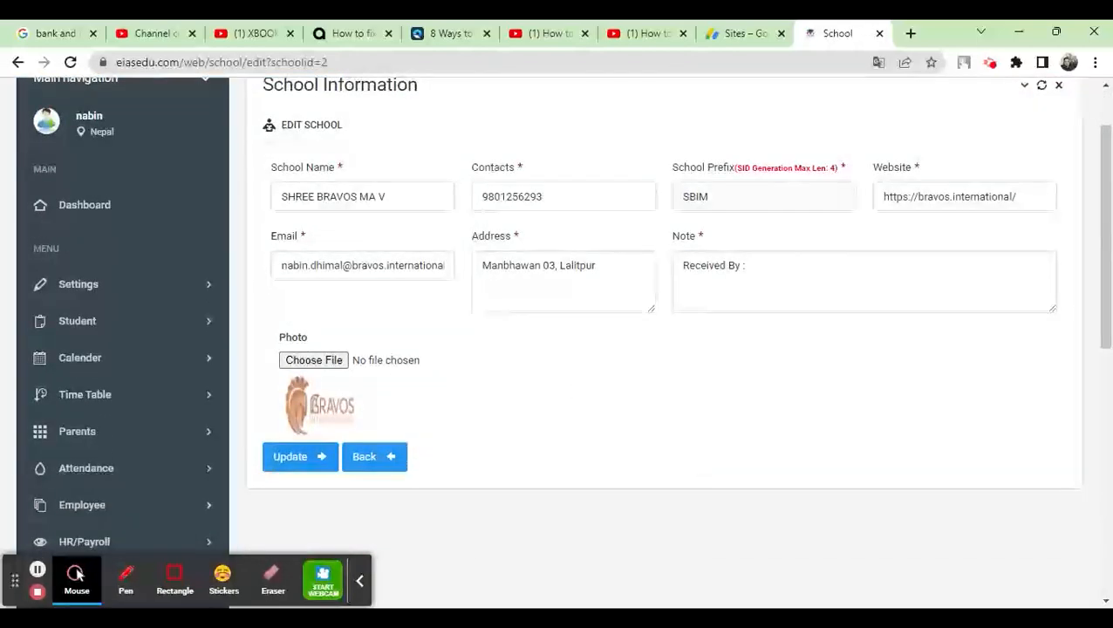
# Inspect the School Prefix SBIM and the field's length limit
pyautogui.doubleClick(721, 197)
pyautogui.click(721, 197)
pyautogui.click(748, 198)
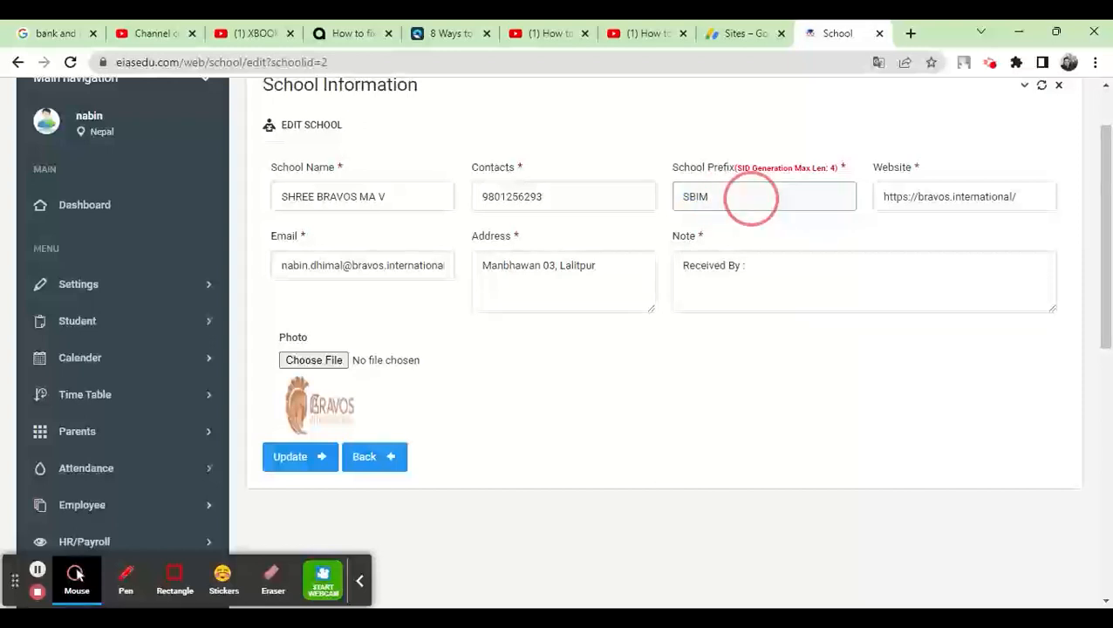
pyautogui.moveTo(674, 169); pyautogui.dragTo(750, 190)
pyautogui.doubleClick(720, 197)
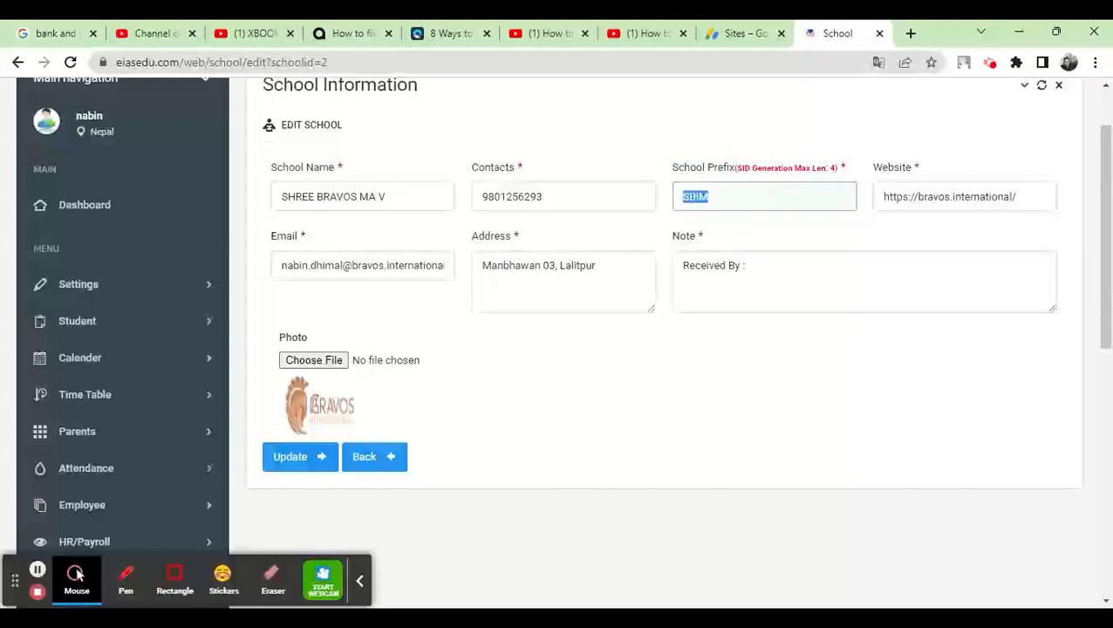
pyautogui.doubleClick(722, 198)
pyautogui.click(695, 199)
pyautogui.moveTo(679, 173); pyautogui.dragTo(747, 188)
# Check the Note, Address and 'Received By :' text, then go Back to Add School
pyautogui.press('Tab')
pyautogui.click(712, 275)
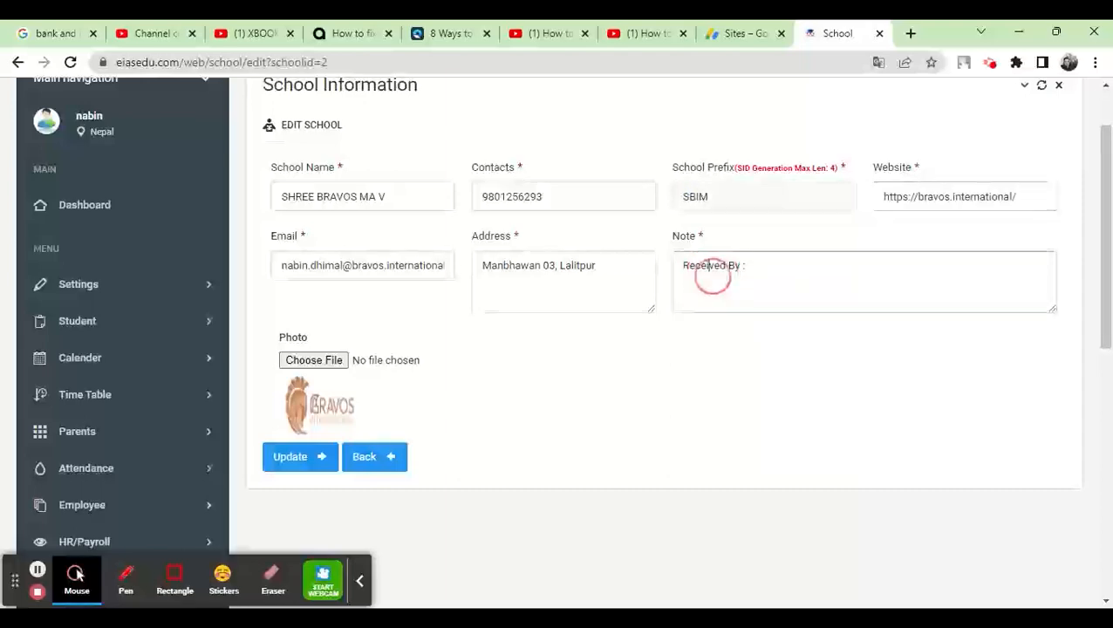
pyautogui.click(539, 266)
pyautogui.scroll(-1, 567, 314)
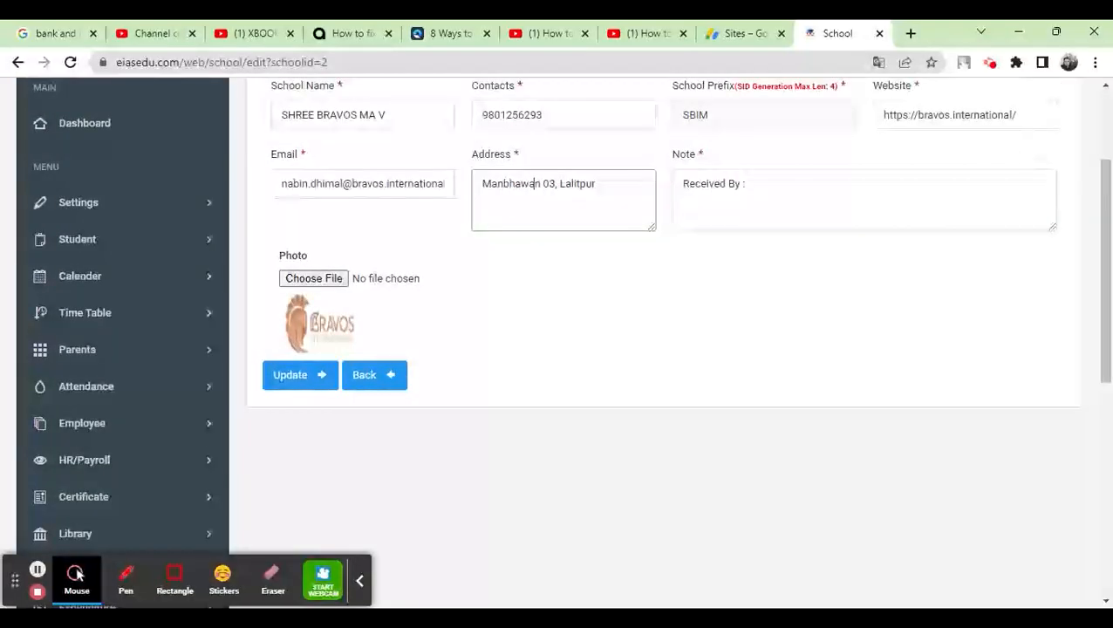
pyautogui.scroll(2, 567, 349)
pyautogui.moveTo(745, 348); pyautogui.dragTo(644, 338)
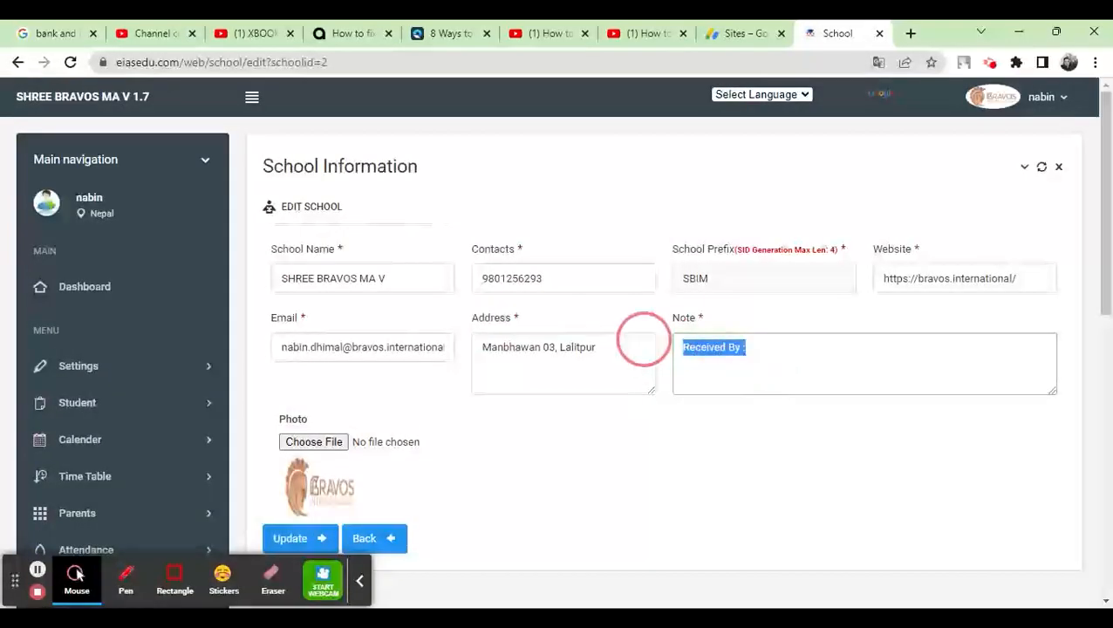
pyautogui.scroll(-1, 616, 397)
pyautogui.click(372, 469)
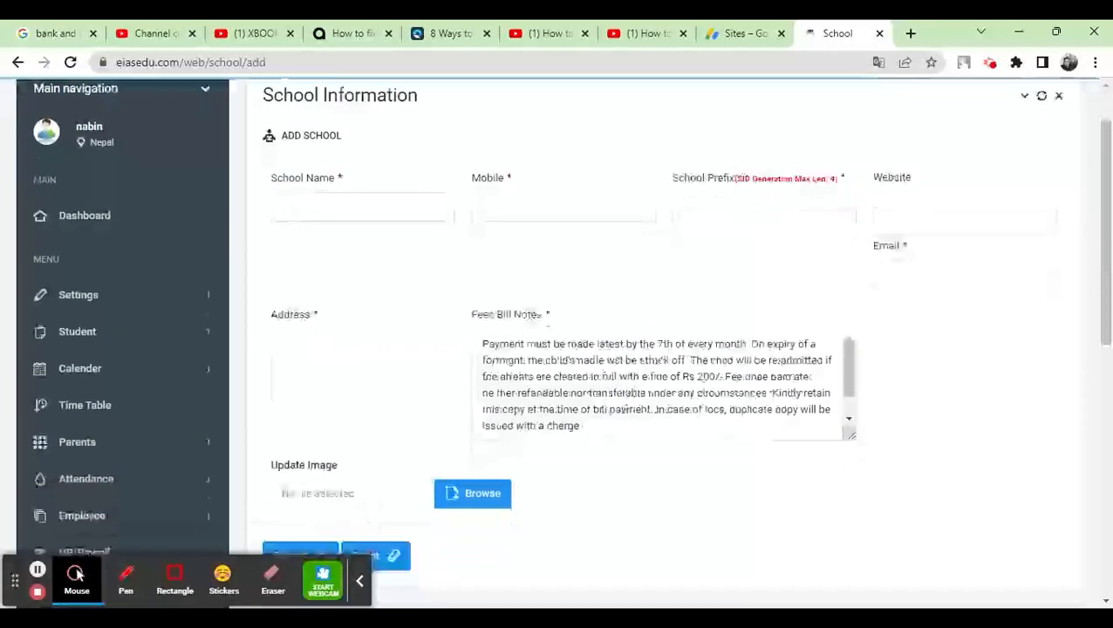
# Go to Settings > Setup > Classes in the sidebar
pyautogui.scroll(-5, 653, 381)
pyautogui.scroll(1, 653, 384)
pyautogui.scroll(5, 652, 384)
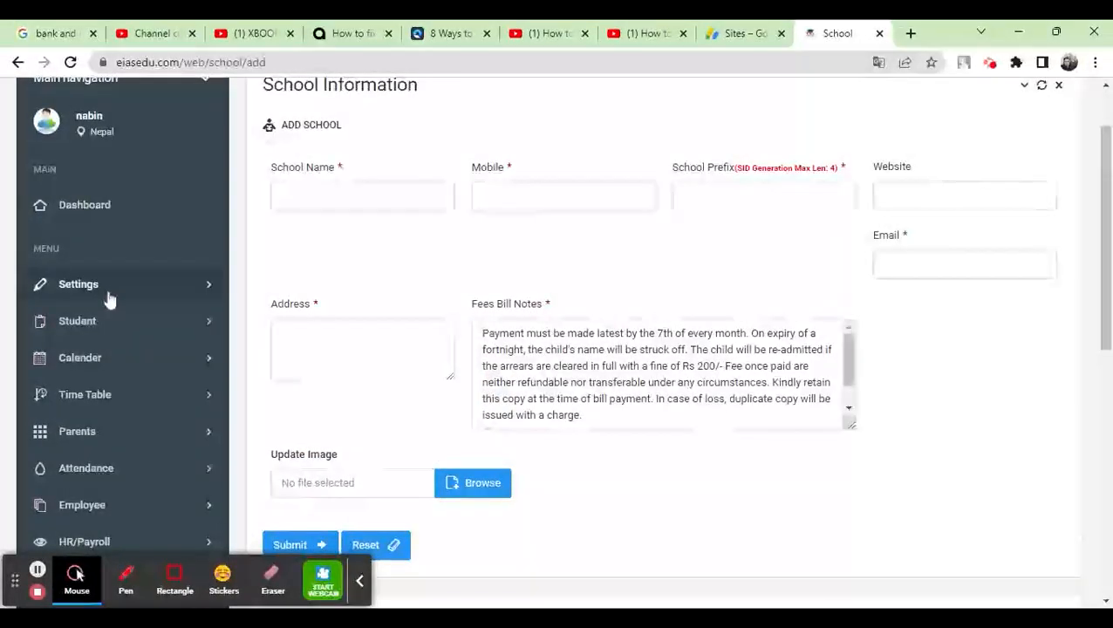
pyautogui.click(107, 291)
pyautogui.scroll(-2, 179, 276)
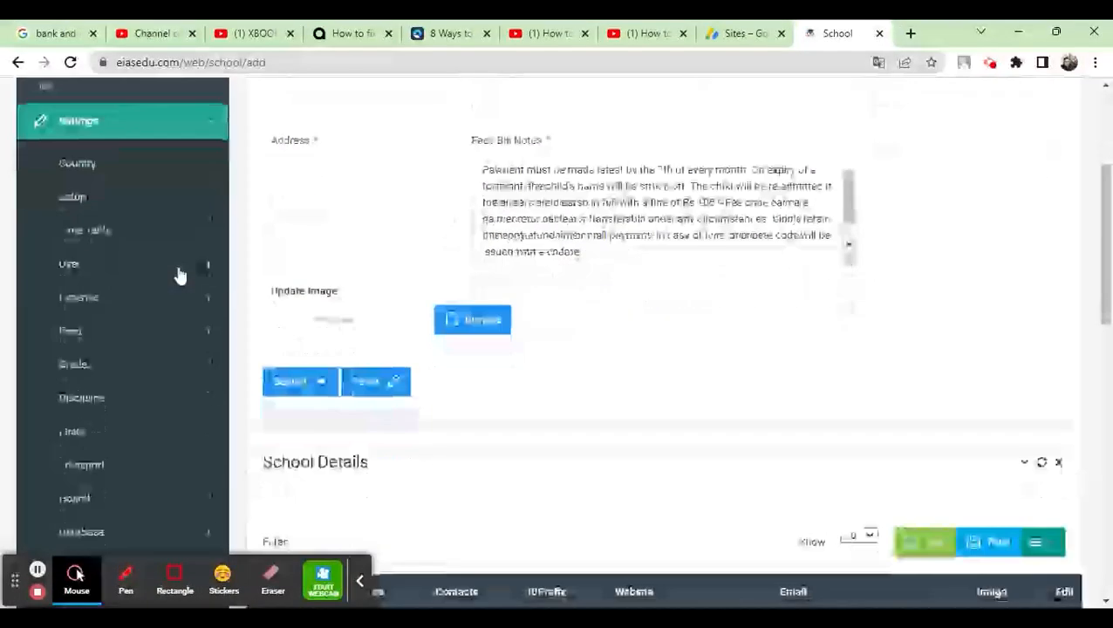
pyautogui.click(117, 194)
pyautogui.scroll(-1, 164, 229)
pyautogui.click(85, 330)
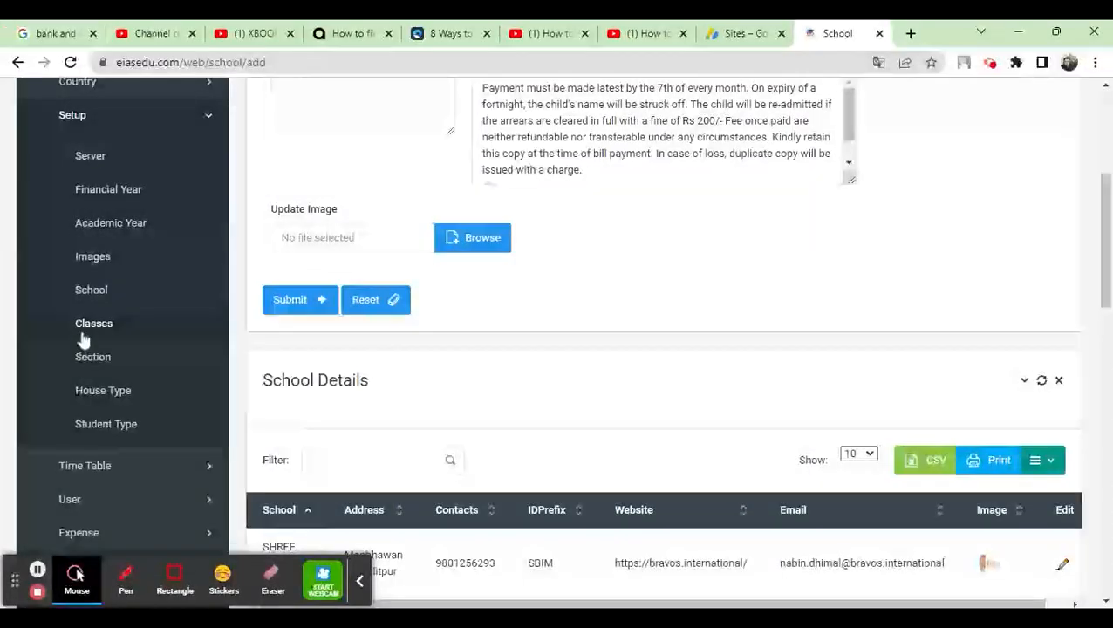
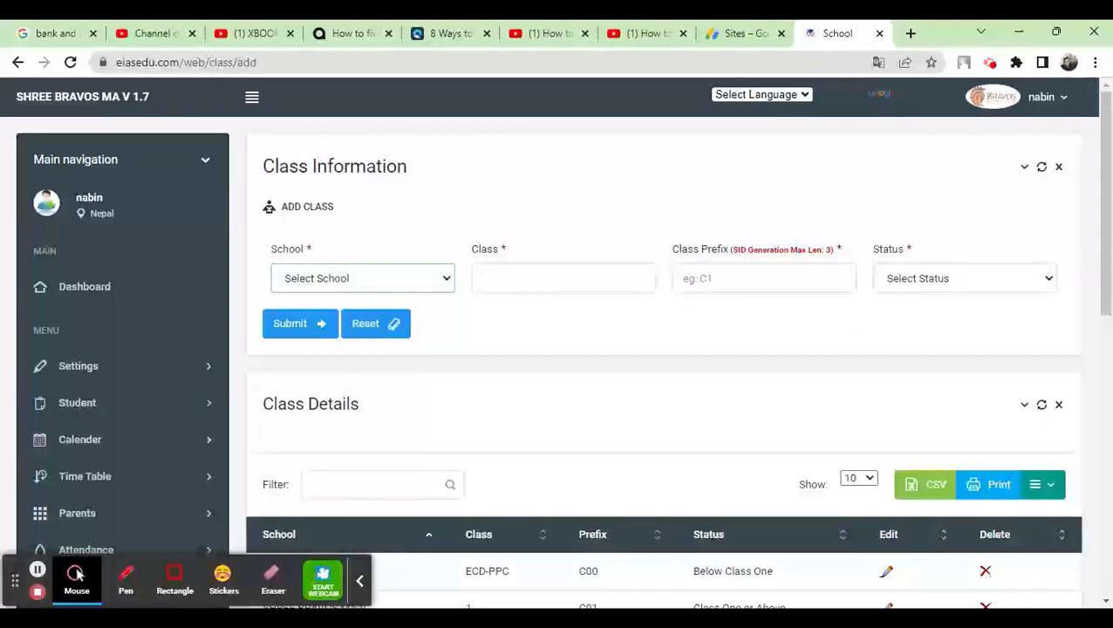
# Choose SHREE BRAVOS MA V as the new class's school and look over the form
pyautogui.press('Down')
pyautogui.press('Tab')
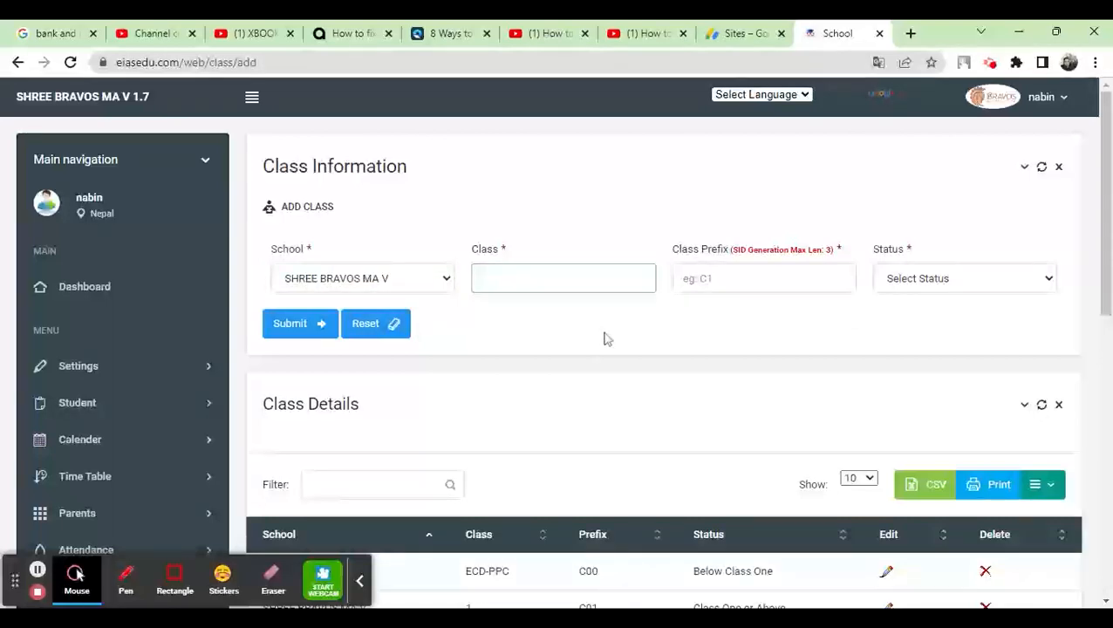
pyautogui.scroll(-3, 603, 338)
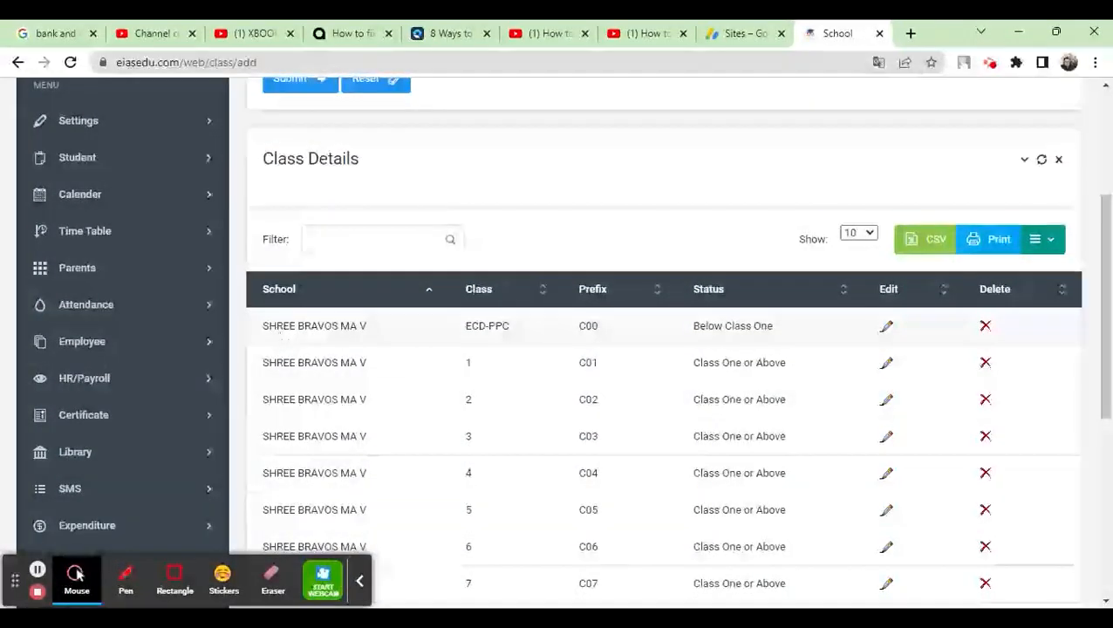
pyautogui.moveTo(264, 325); pyautogui.dragTo(807, 337)
pyautogui.scroll(3, 701, 384)
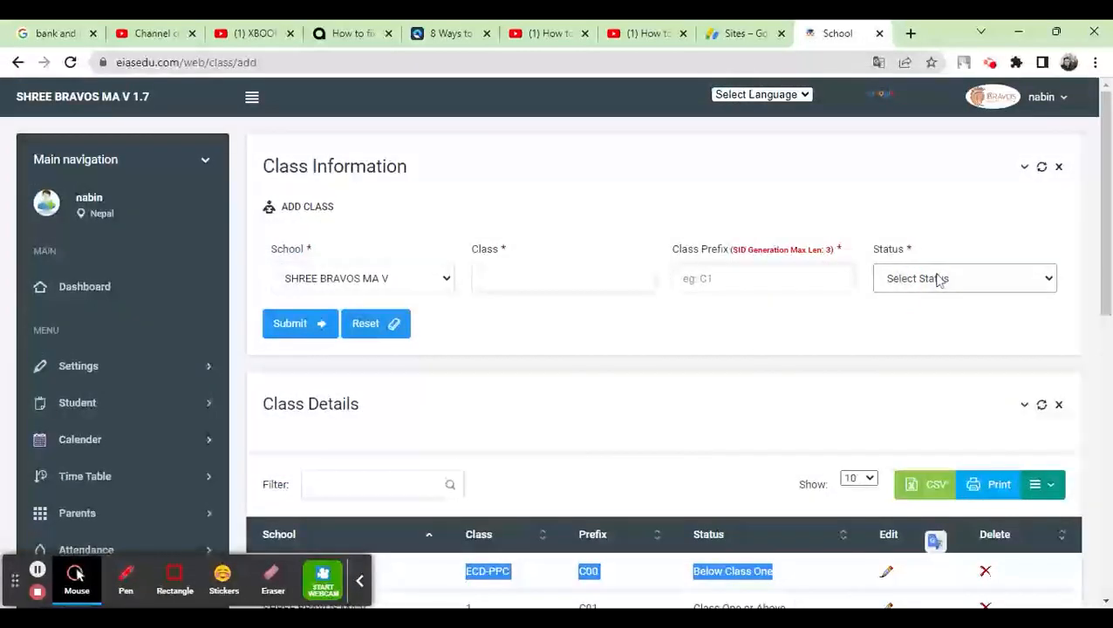
# Inspect the class prefix field and its length limit
pyautogui.click(702, 278)
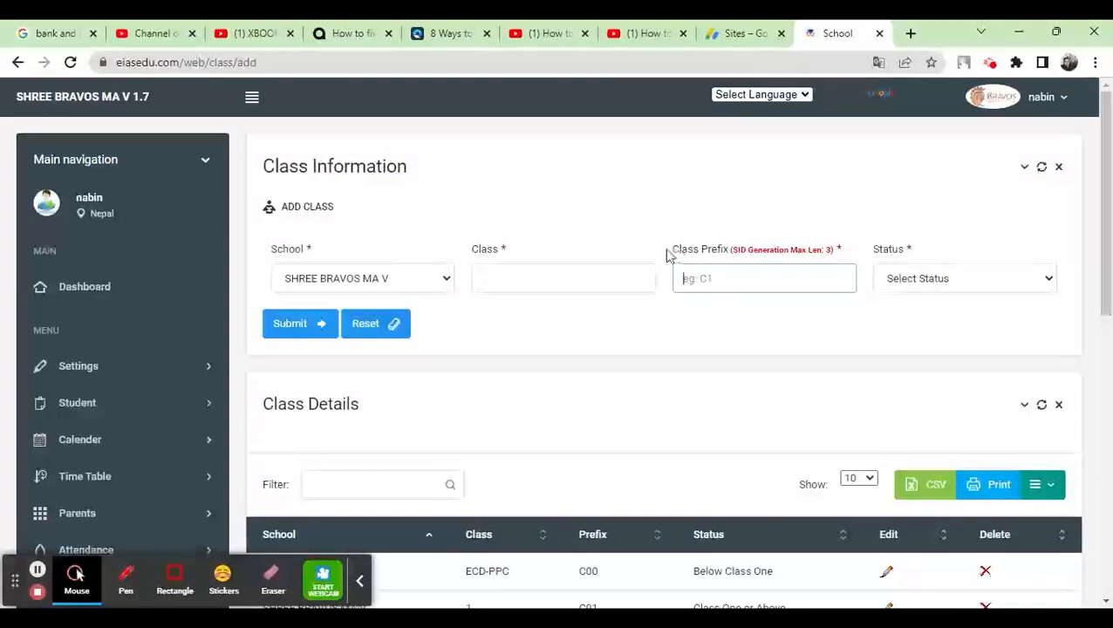
pyautogui.moveTo(684, 255); pyautogui.dragTo(829, 254)
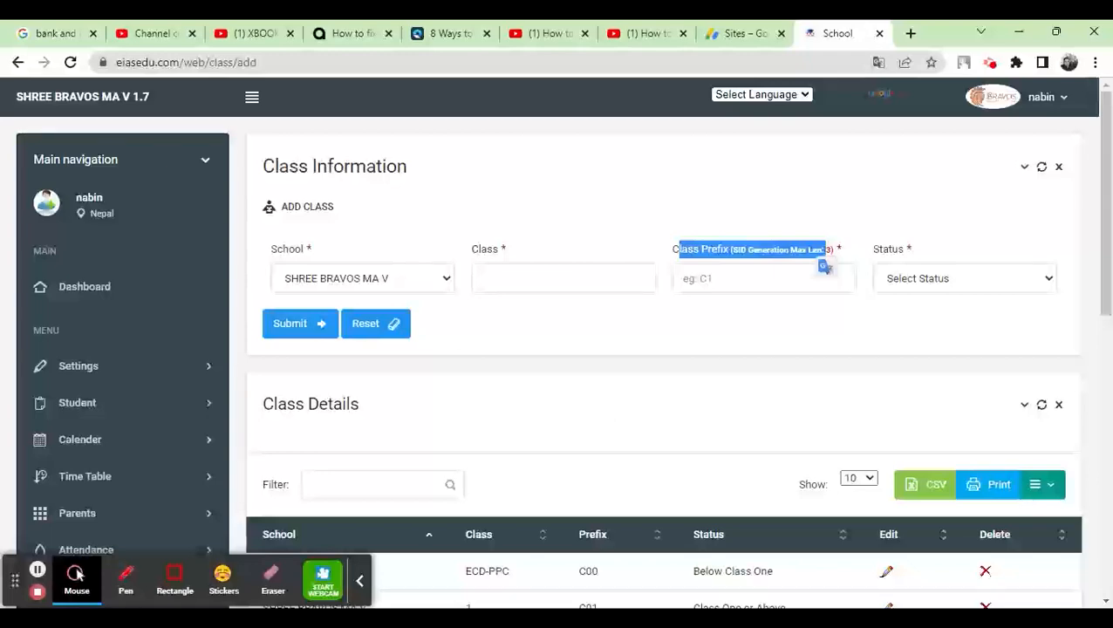
pyautogui.scroll(-3, 825, 272)
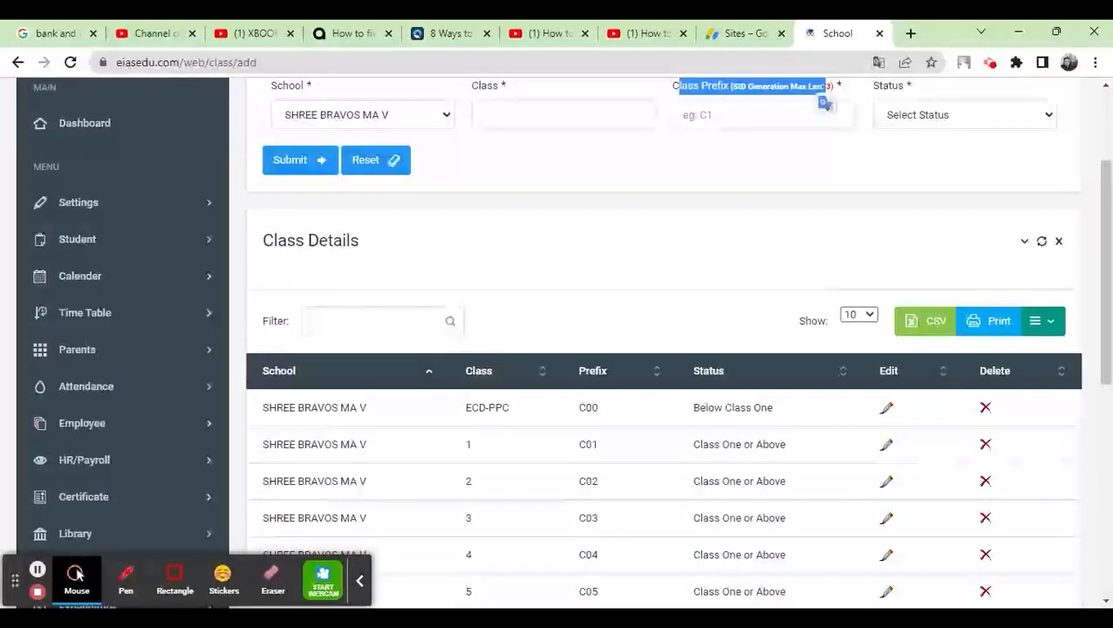
pyautogui.scroll(3, 824, 277)
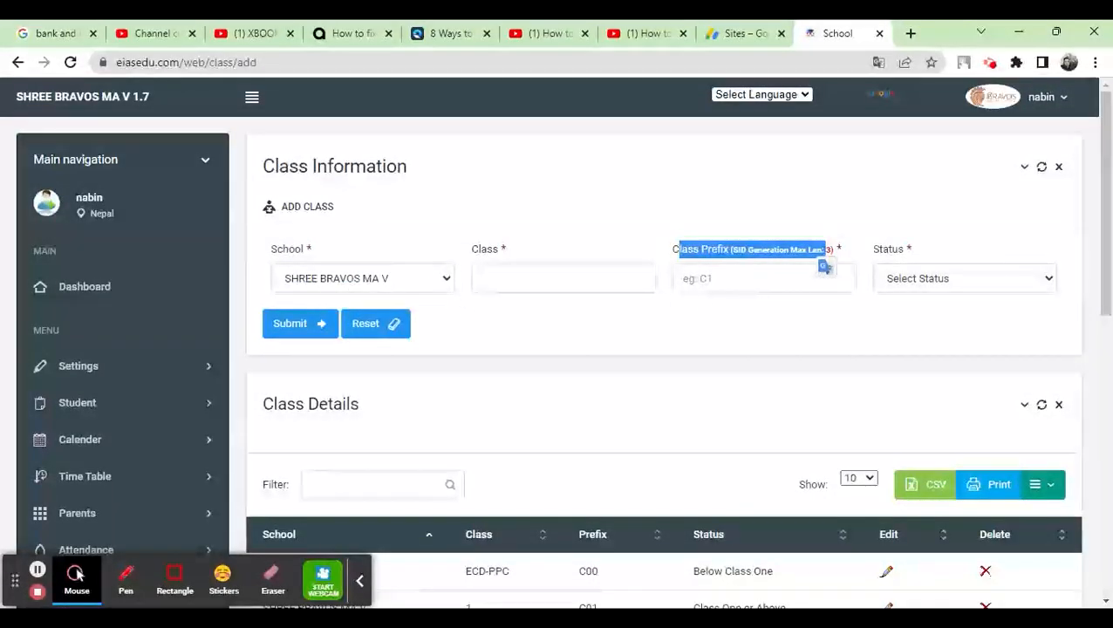
pyautogui.click(768, 279)
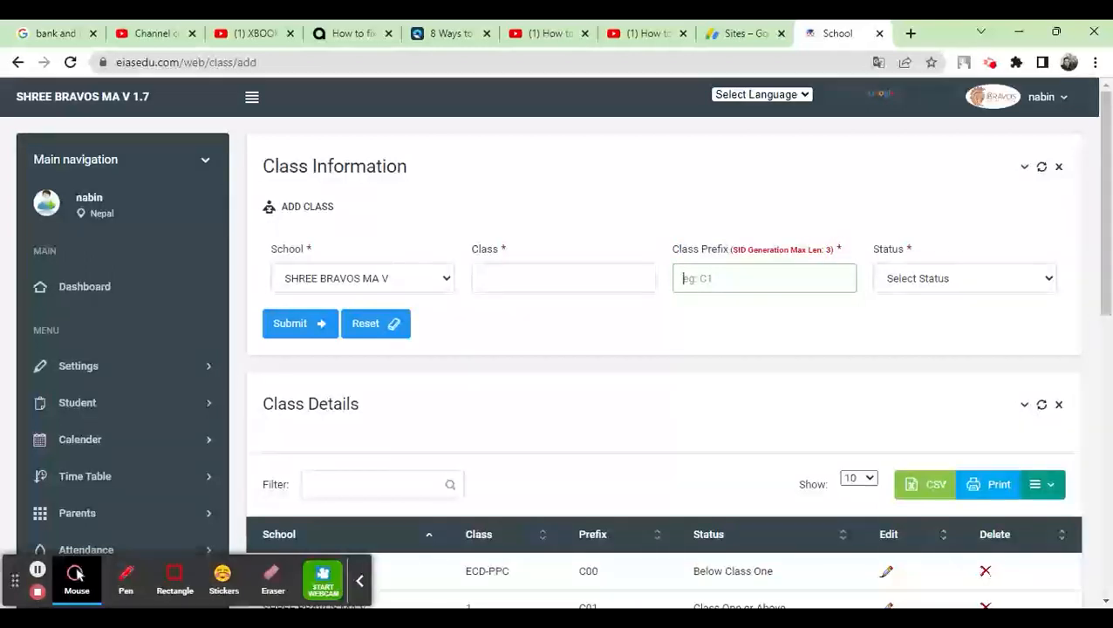
# Start entering the new class name, typing 'S'
pyautogui.click(564, 278)
pyautogui.write('SBMMC1')
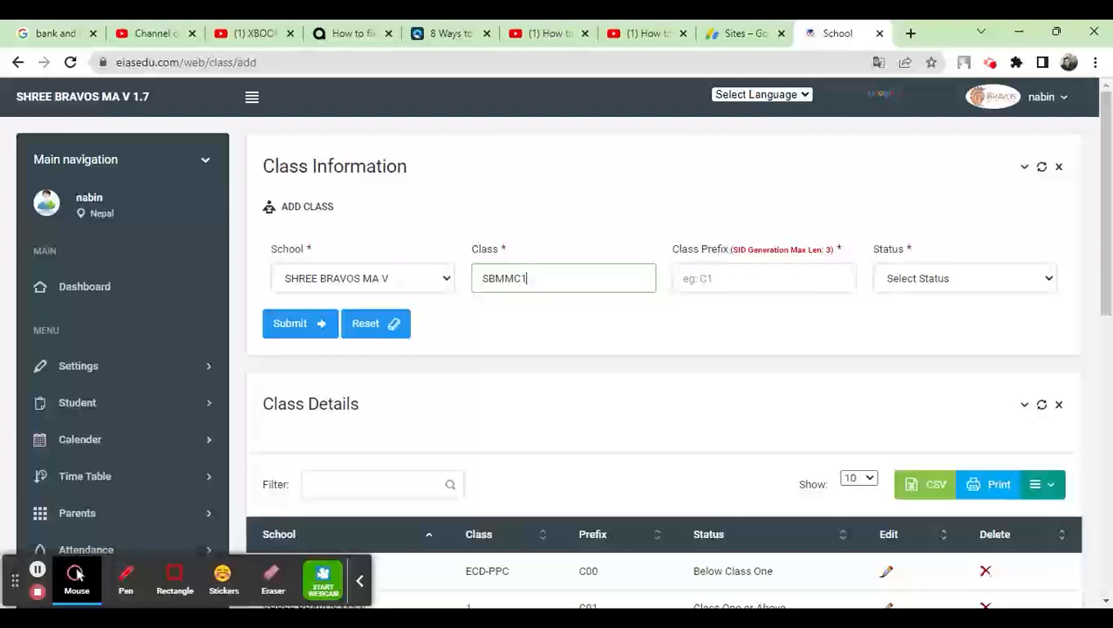
pyautogui.scroll(-5, 688, 342)
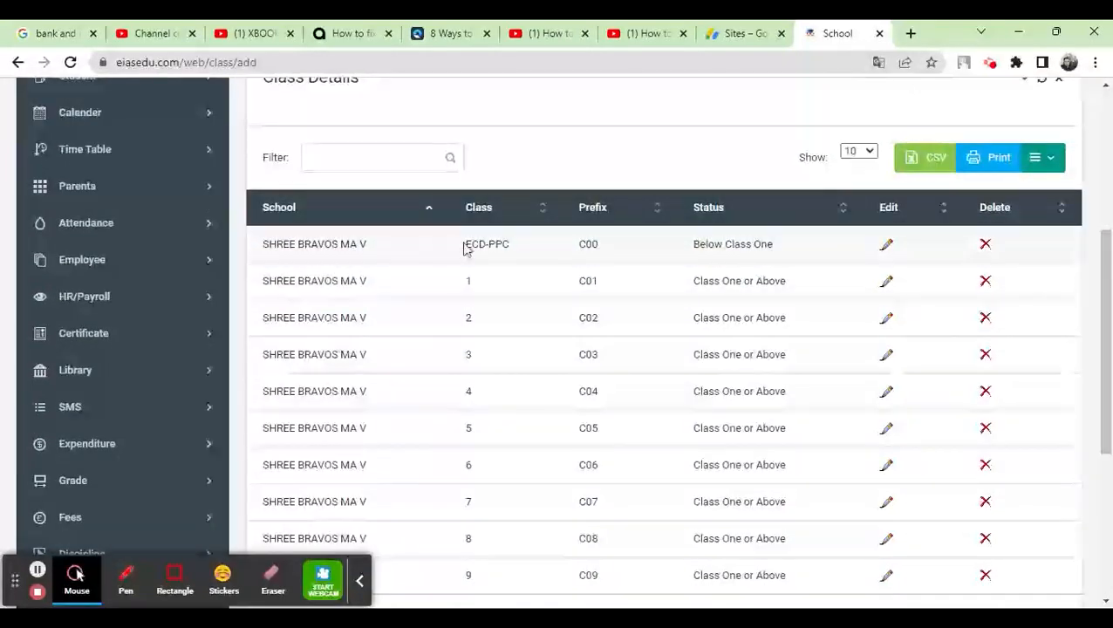
# Review the existing classes from ECD-PPC (Below Class One, C00) to class 9 (C09)
pyautogui.moveTo(463, 247); pyautogui.dragTo(520, 250)
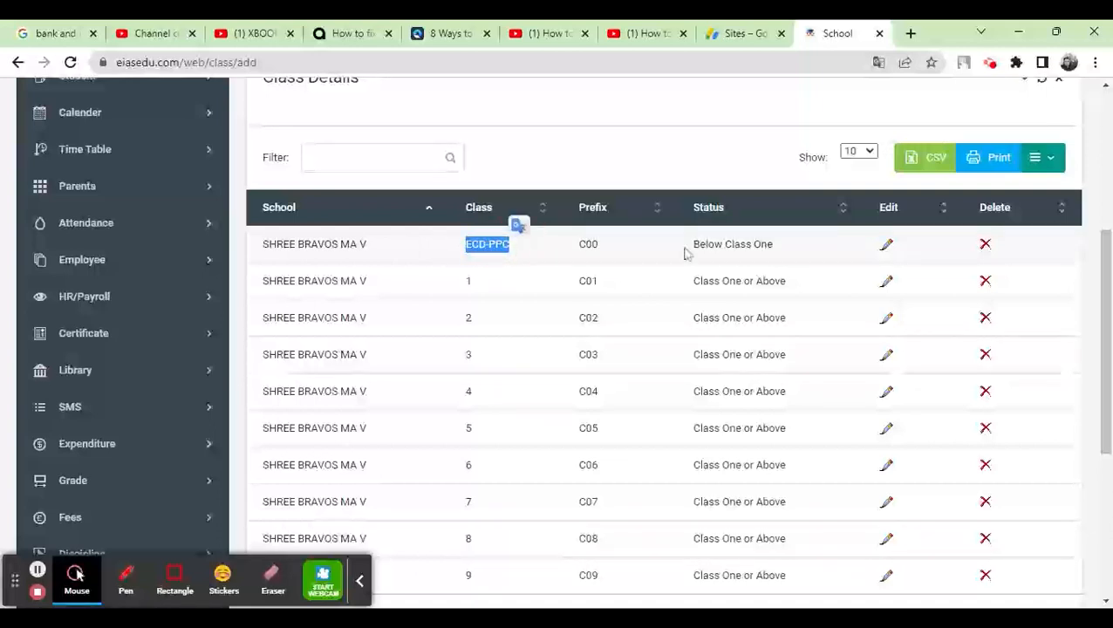
pyautogui.moveTo(692, 248); pyautogui.dragTo(779, 252)
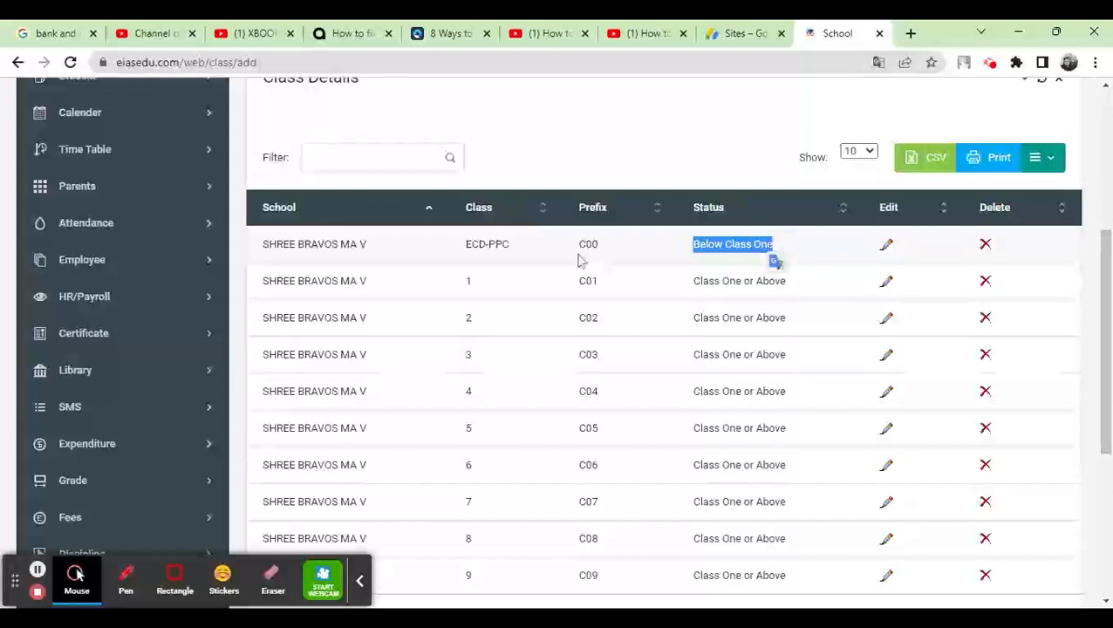
pyautogui.moveTo(576, 248); pyautogui.dragTo(614, 254)
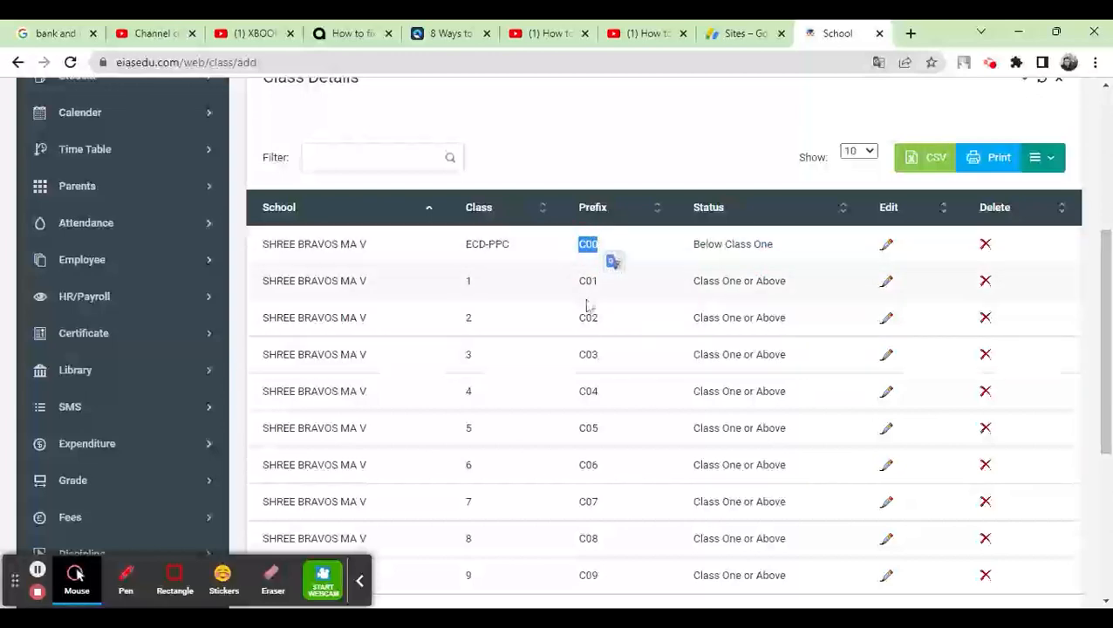
pyautogui.scroll(-2, 586, 307)
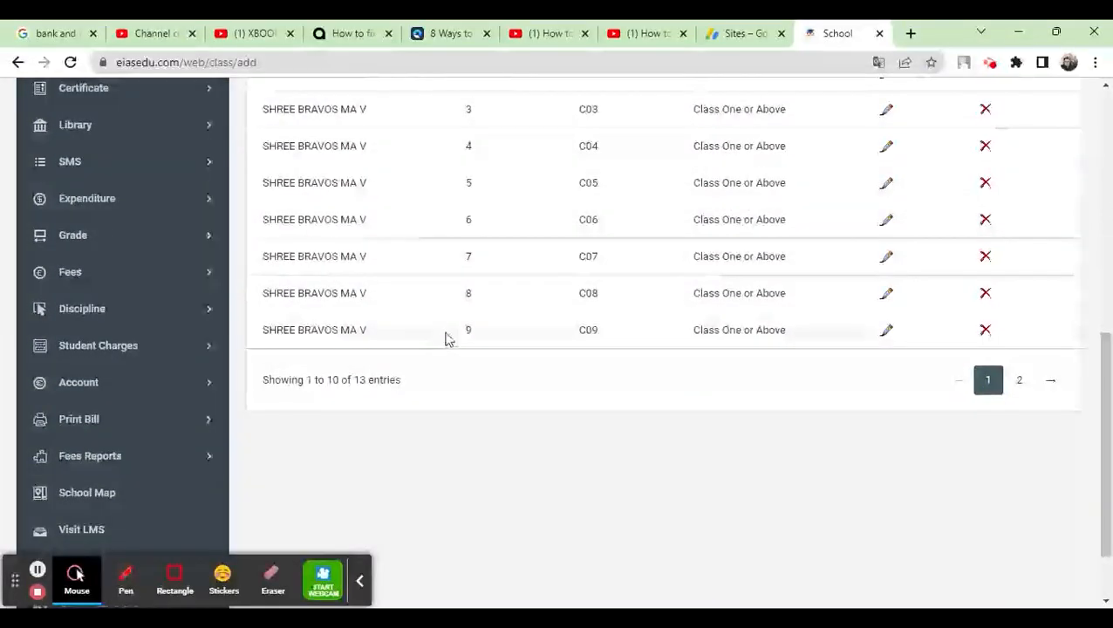
pyautogui.moveTo(449, 333); pyautogui.dragTo(620, 340)
pyautogui.scroll(5, 620, 340)
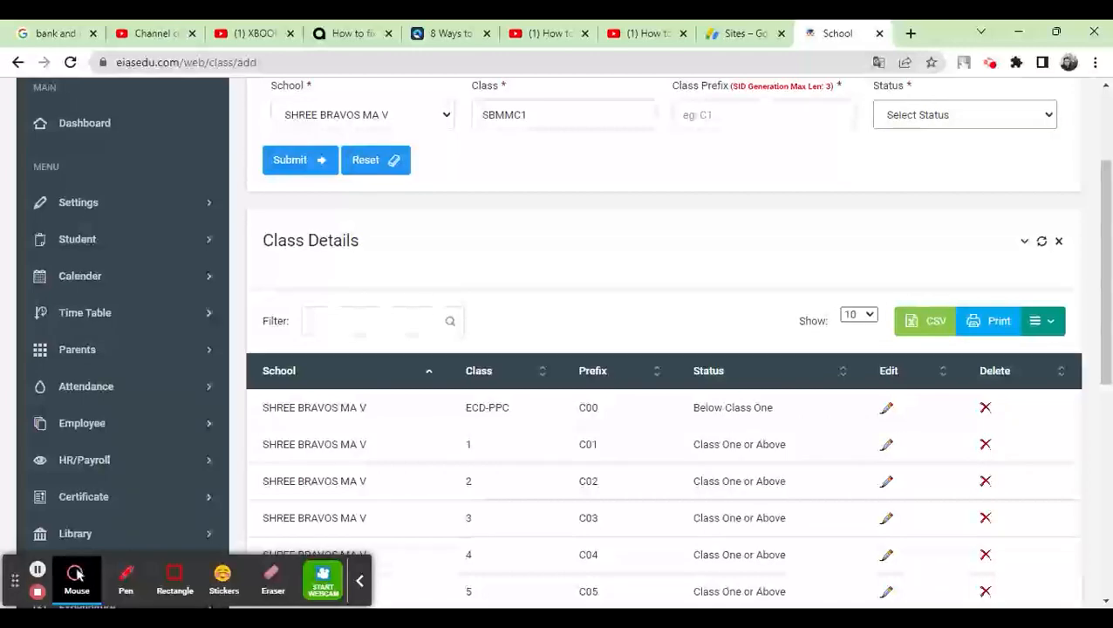
pyautogui.scroll(1, 614, 234)
pyautogui.scroll(-2, 636, 234)
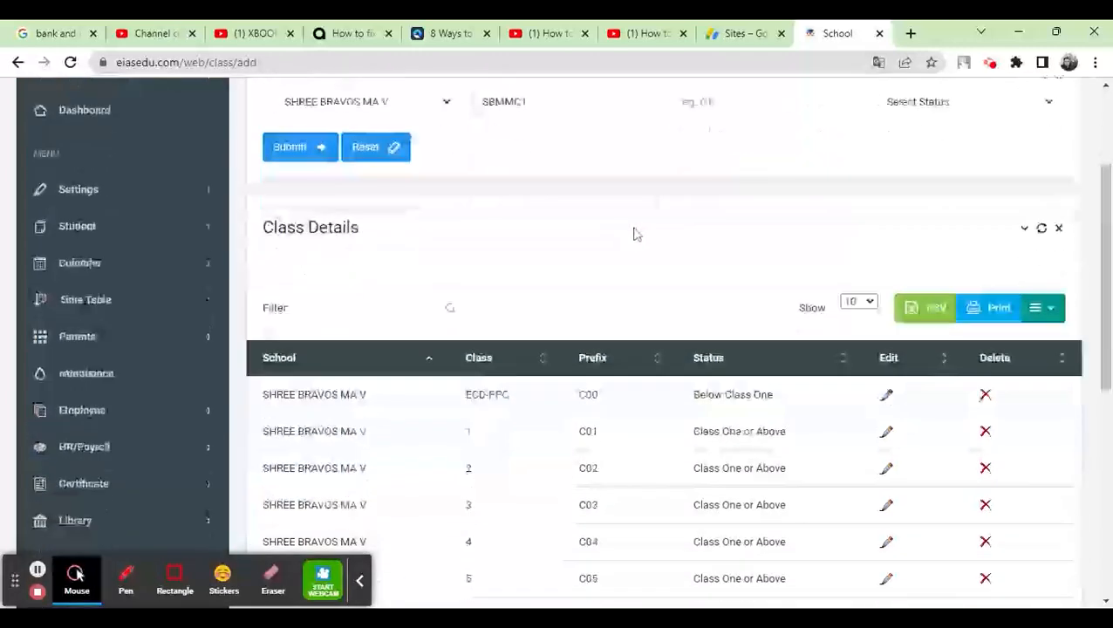
pyautogui.click(87, 122)
pyautogui.scroll(-1, 201, 157)
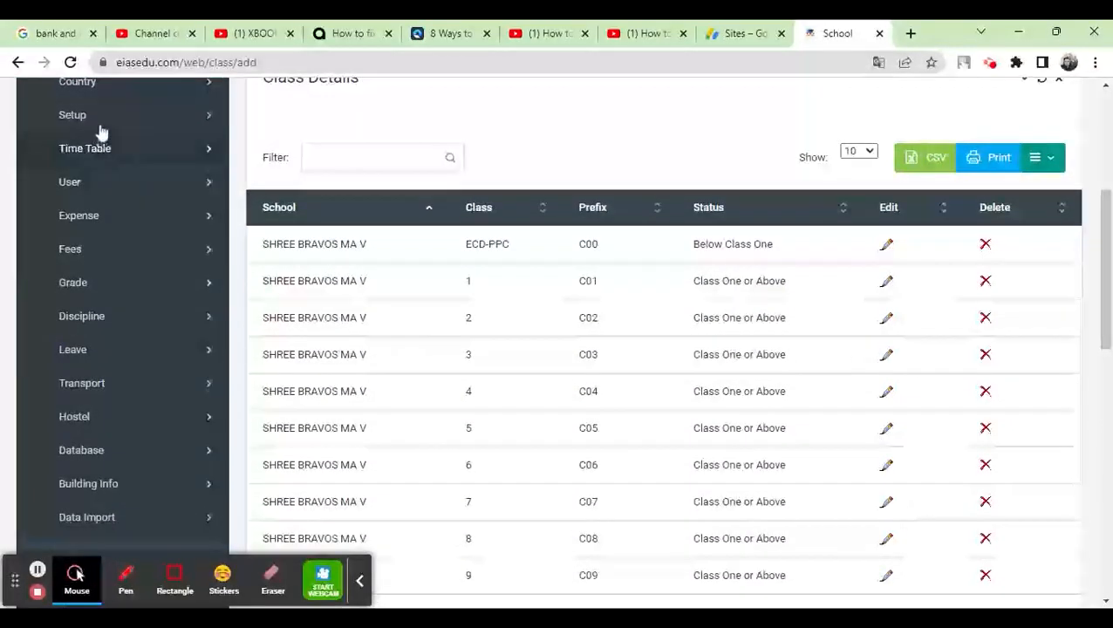
pyautogui.scroll(1, 202, 154)
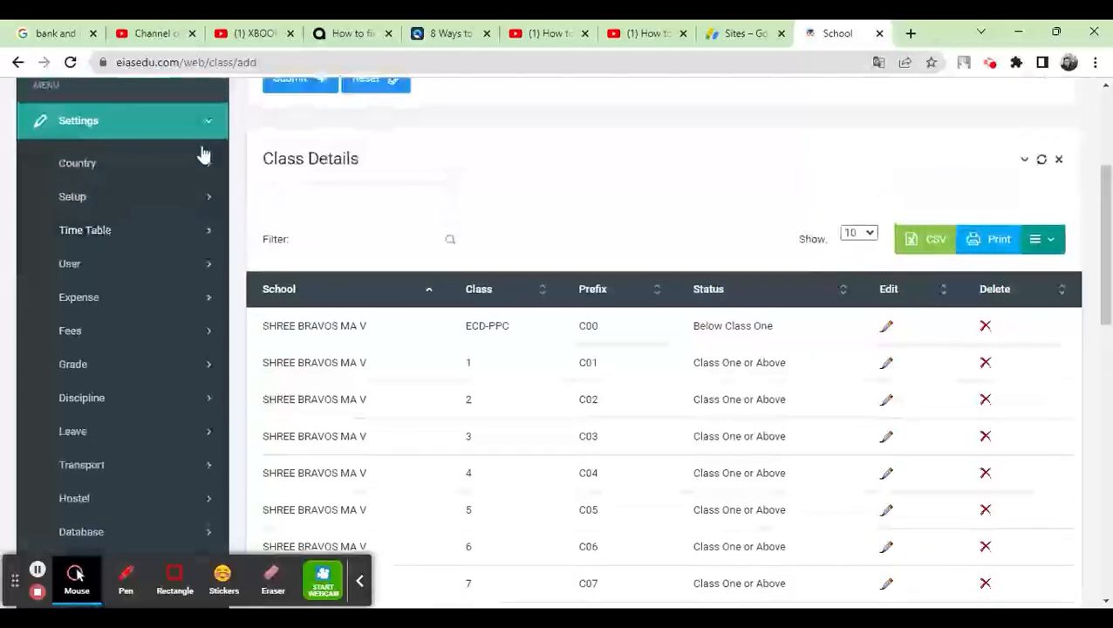
pyautogui.click(102, 206)
pyautogui.scroll(-2, 139, 205)
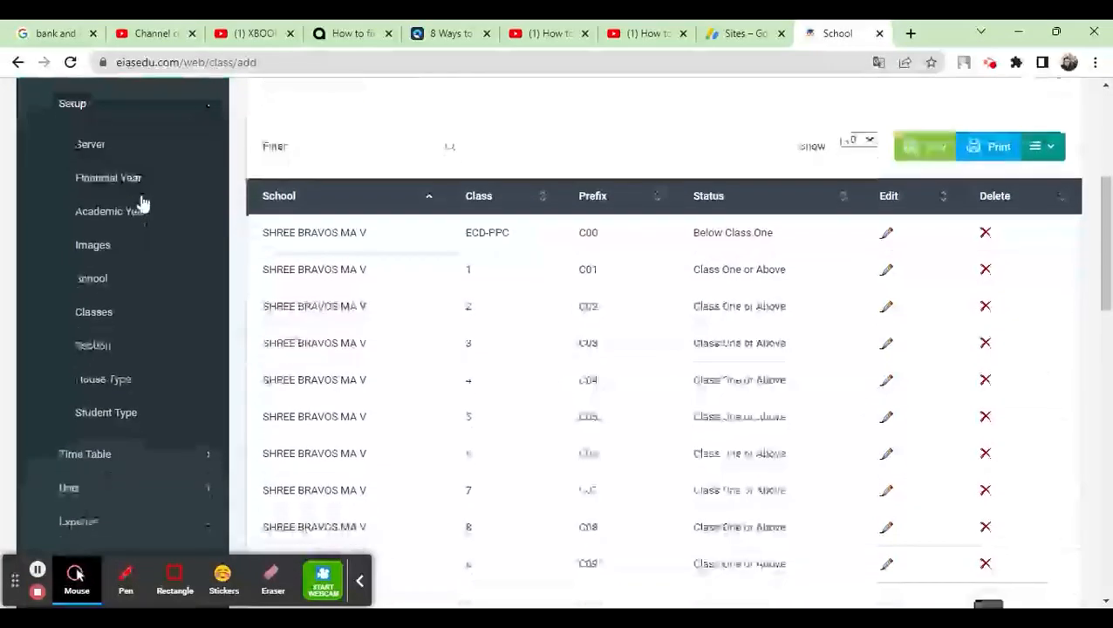
pyautogui.click(97, 288)
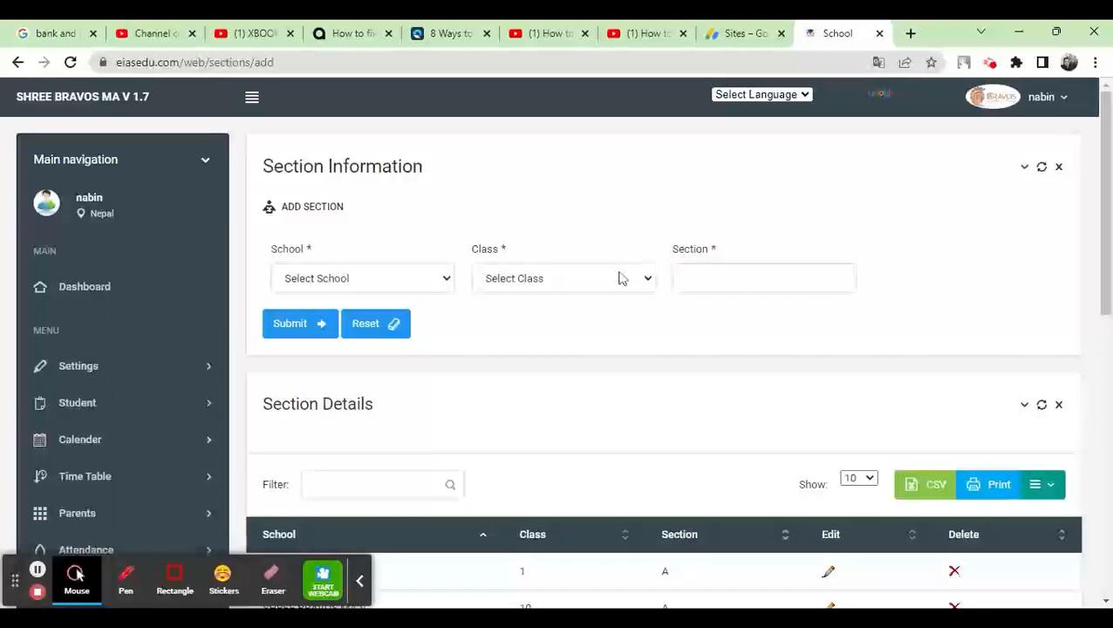
pyautogui.scroll(-1, 621, 278)
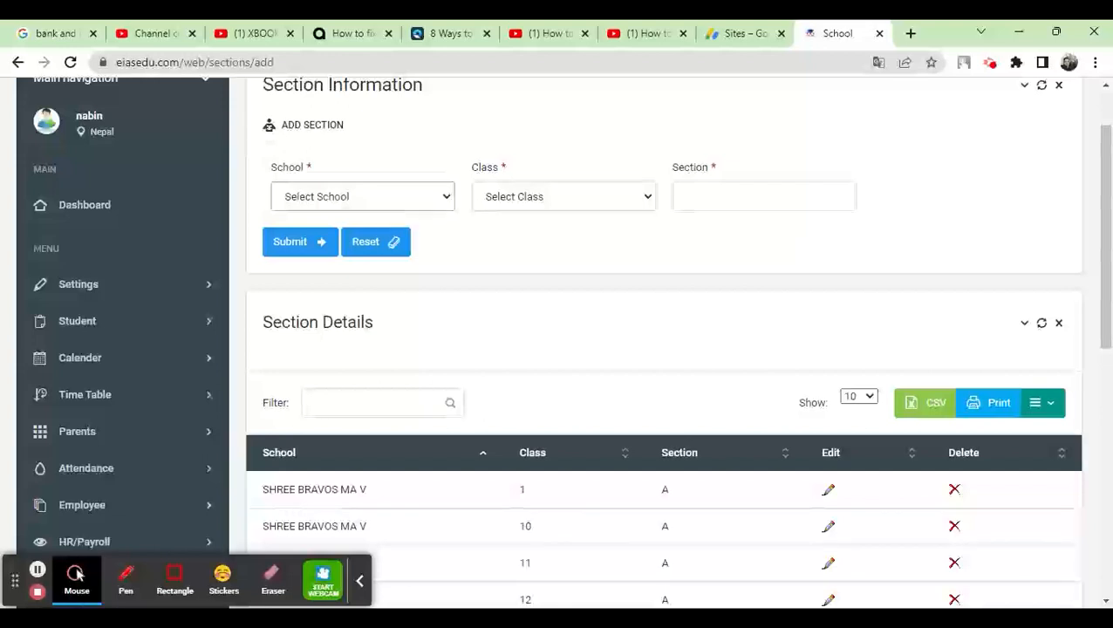
pyautogui.click(349, 234)
pyautogui.click(552, 206)
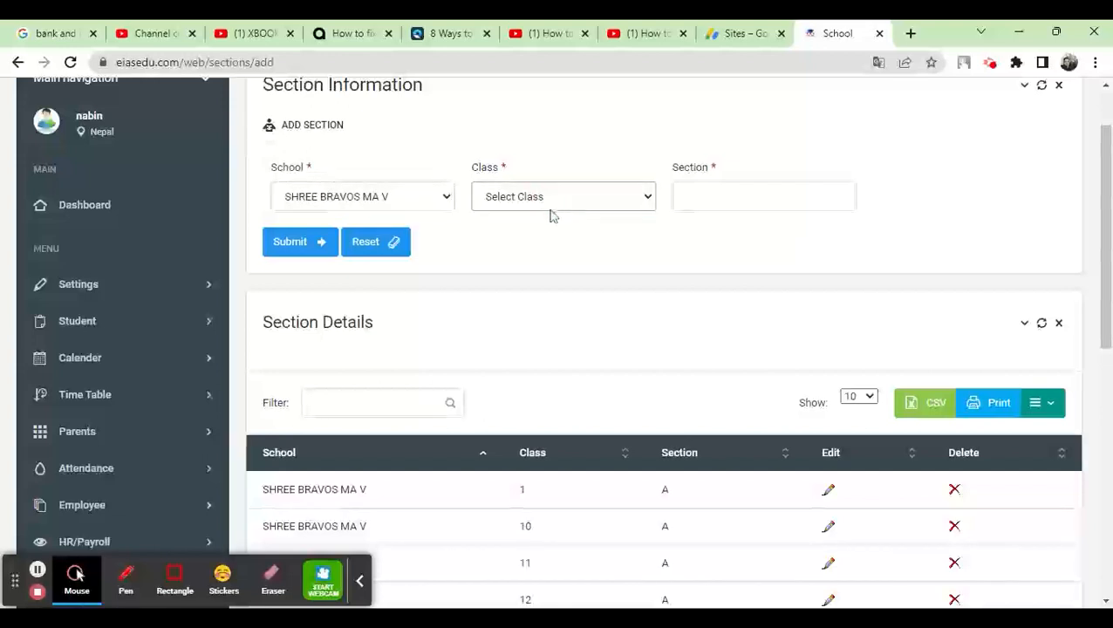
pyautogui.click(504, 246)
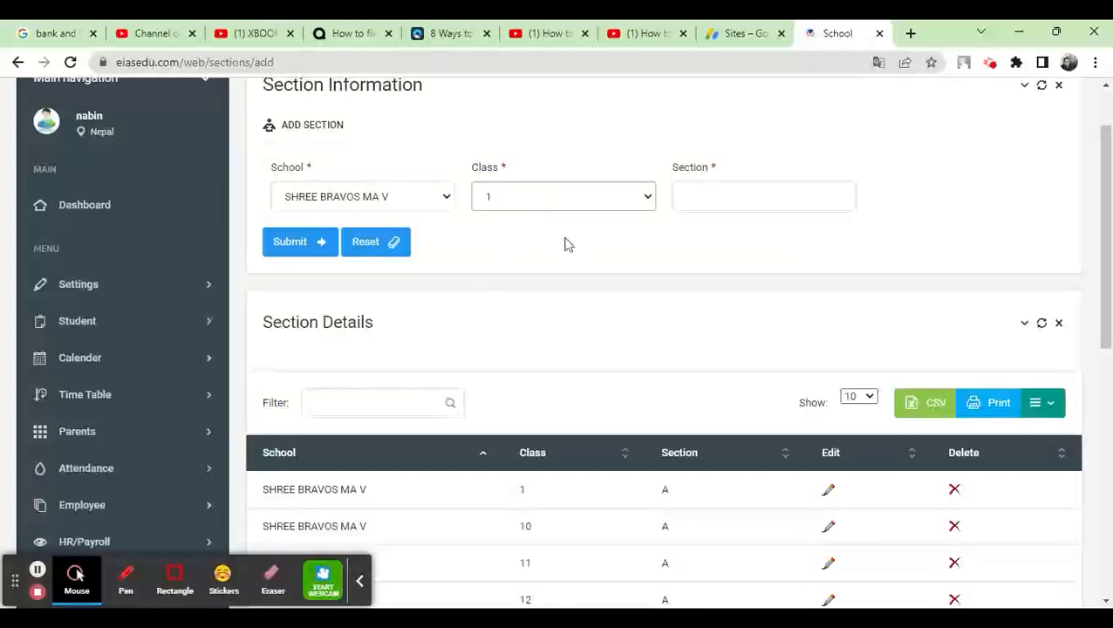
pyautogui.press('Tab')
pyautogui.scroll(-3, 721, 258)
pyautogui.scroll(2, 724, 253)
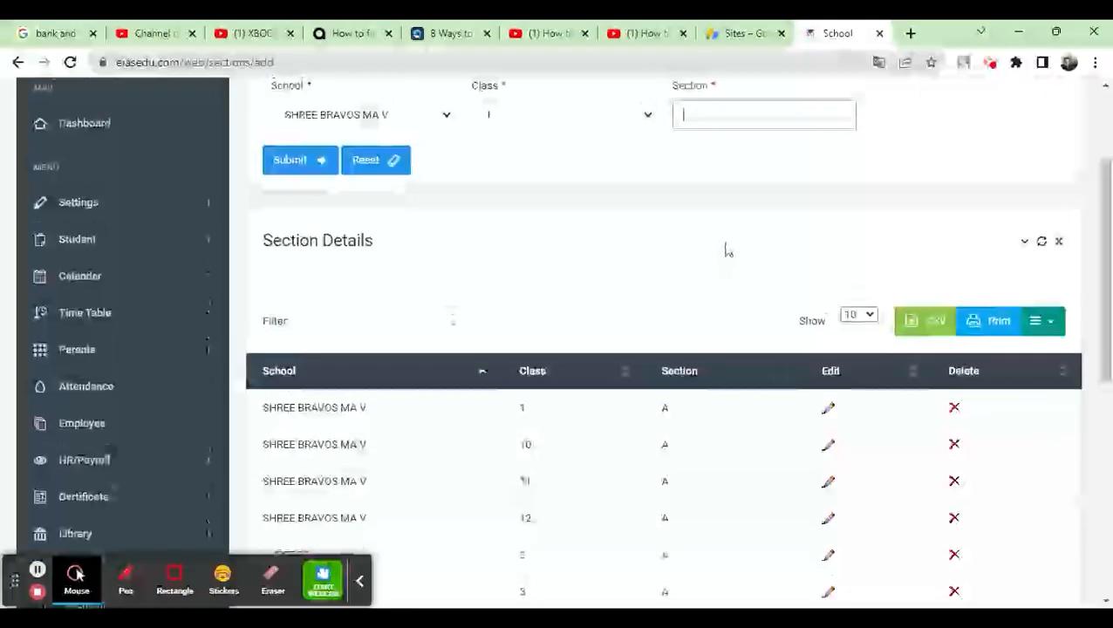
pyautogui.write('A')
pyautogui.scroll(-2, 724, 239)
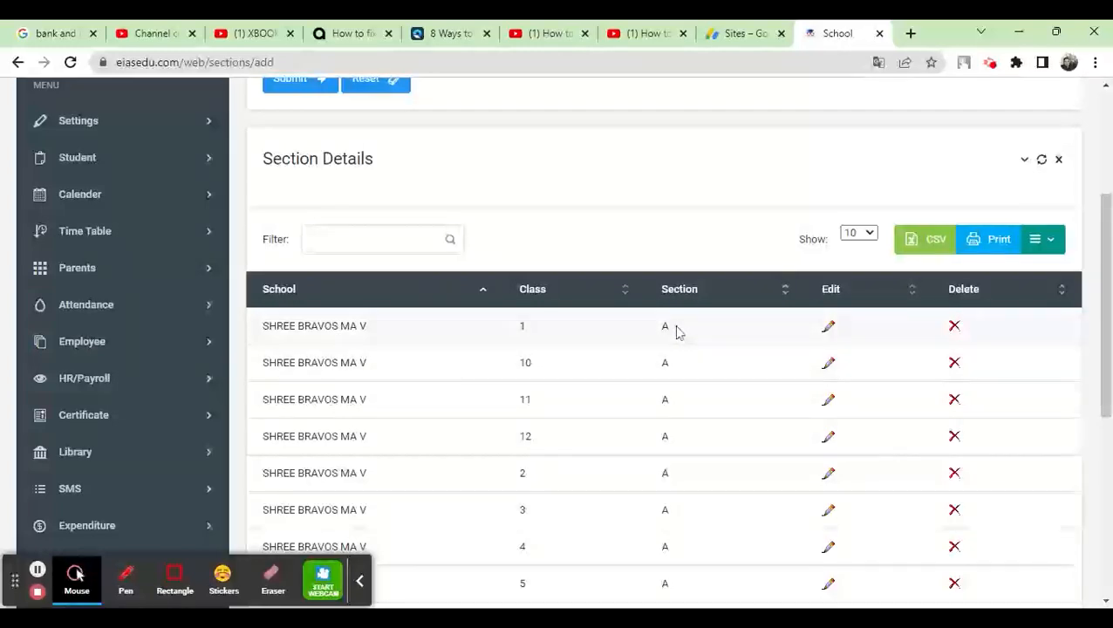
pyautogui.scroll(-1, 678, 333)
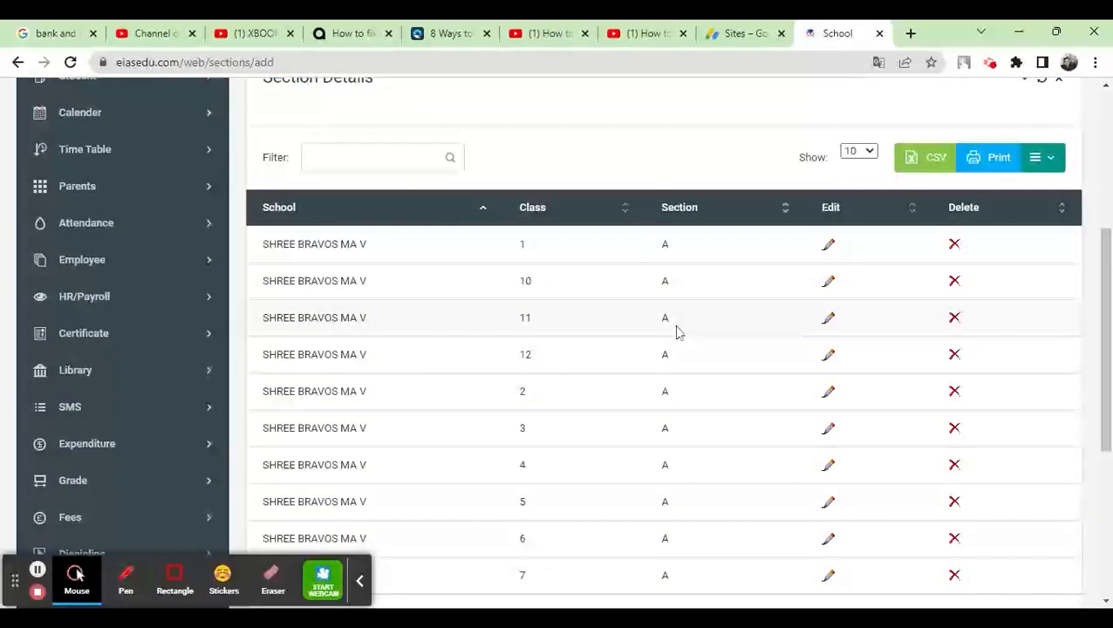
pyautogui.doubleClick(523, 245)
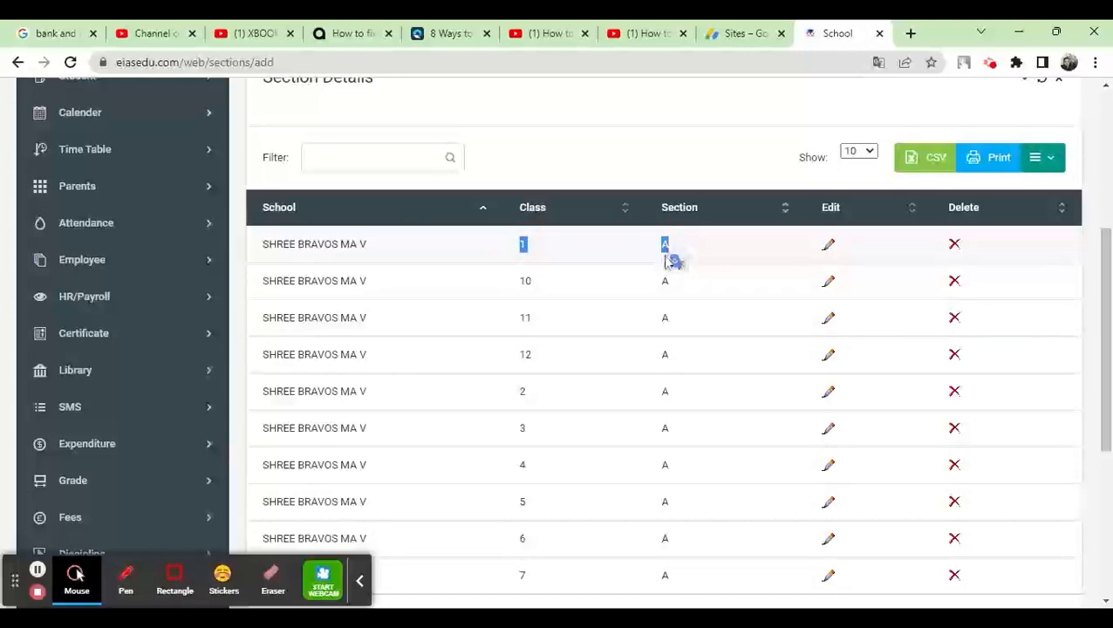
pyautogui.scroll(-3, 665, 265)
pyautogui.scroll(2, 665, 267)
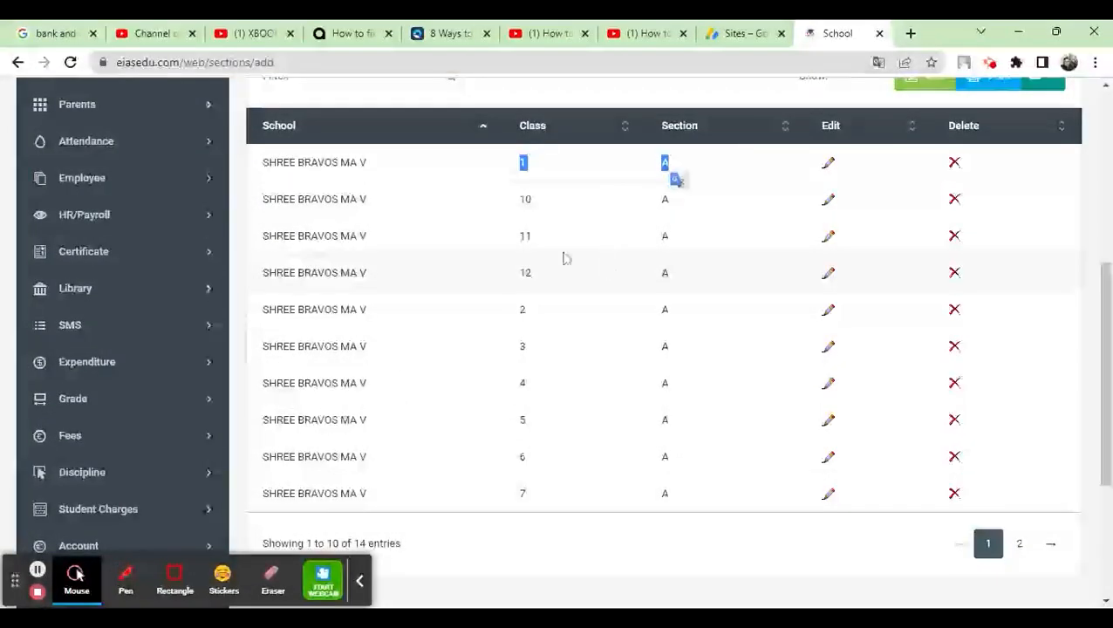
pyautogui.moveTo(268, 163); pyautogui.dragTo(712, 173)
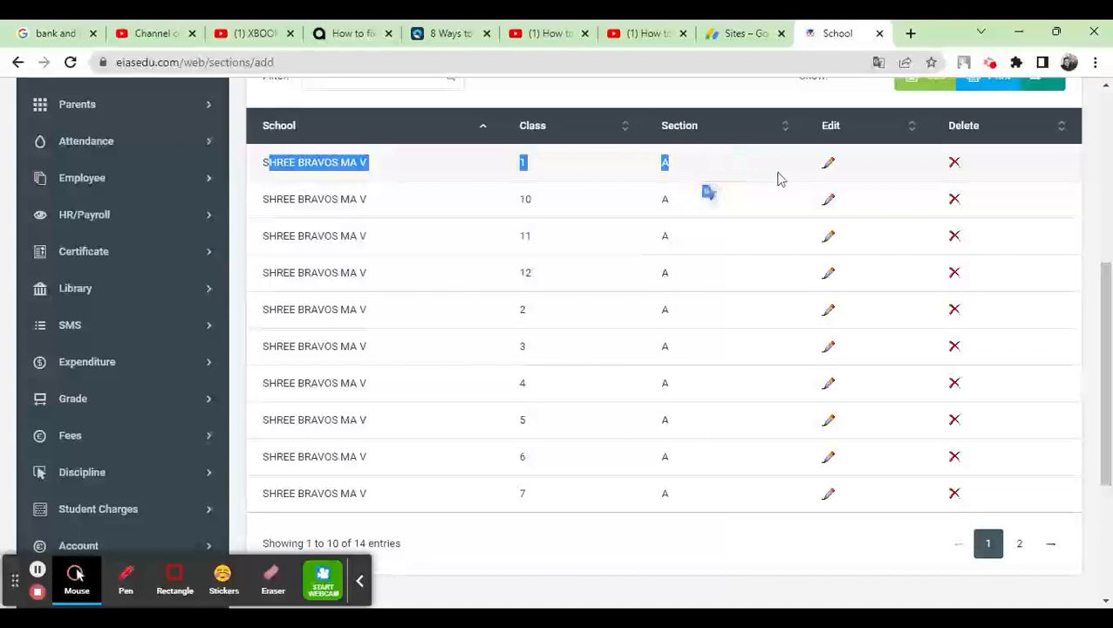
pyautogui.click(828, 164)
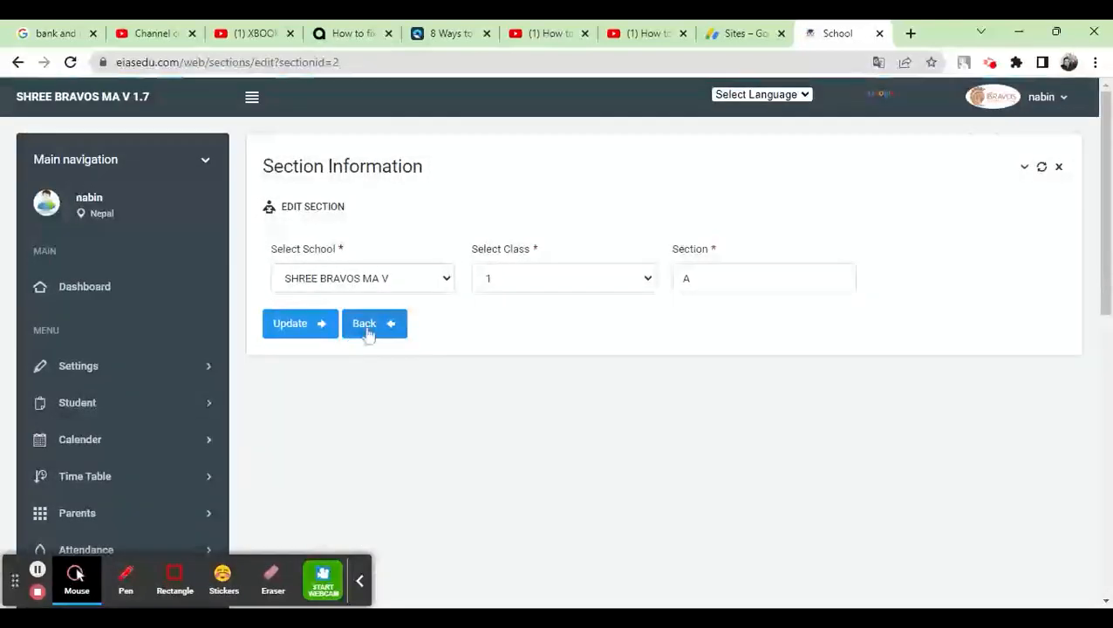
pyautogui.click(370, 329)
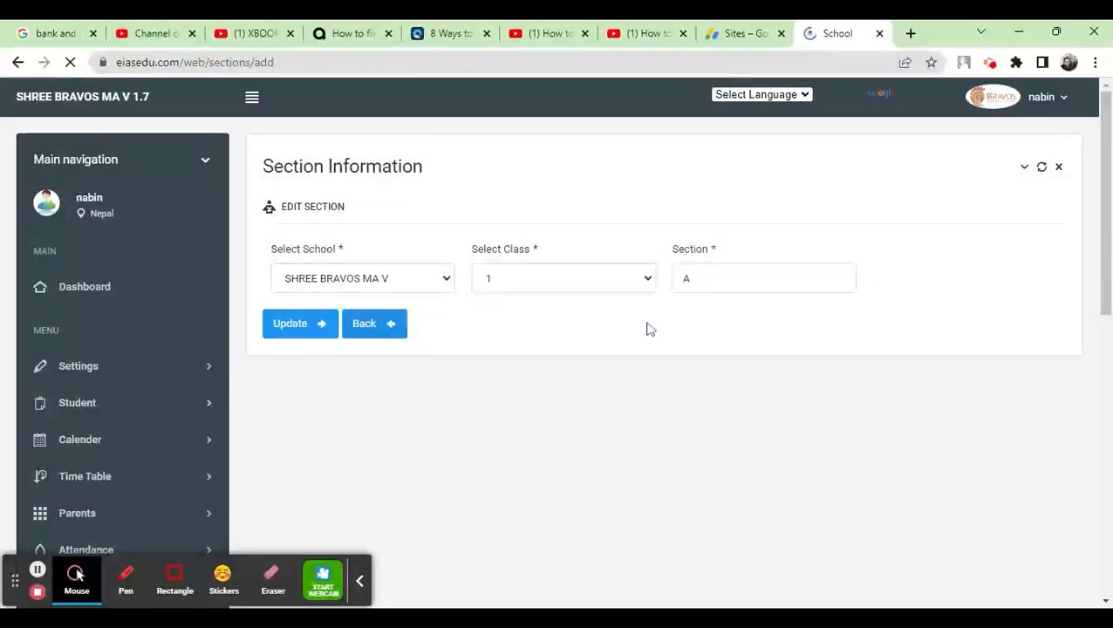
pyautogui.scroll(-4, 599, 295)
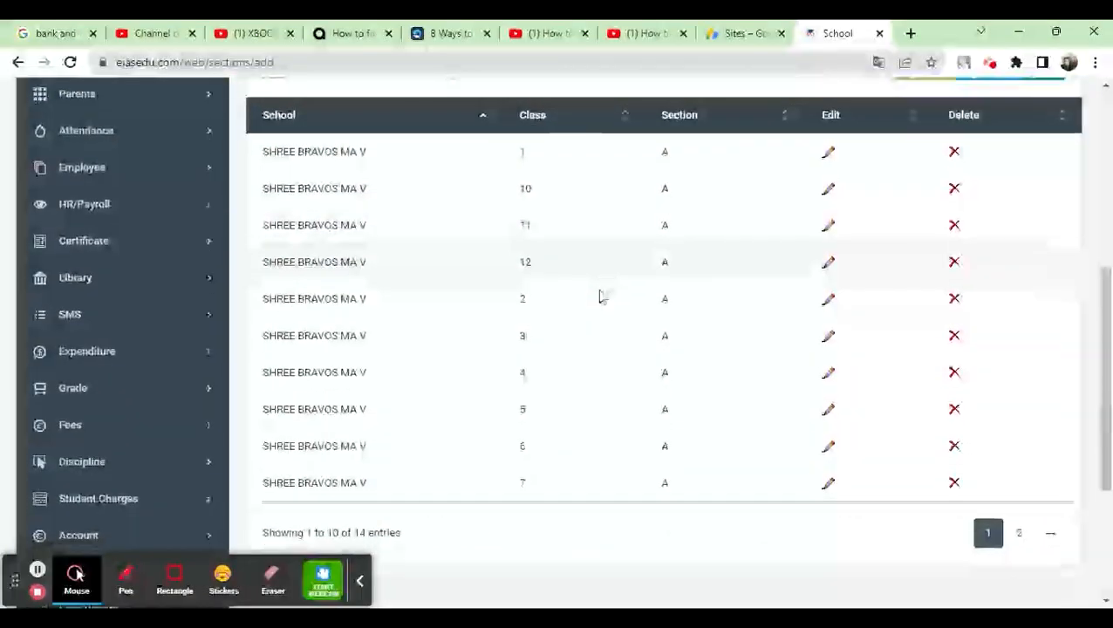
pyautogui.scroll(3, 599, 295)
pyautogui.click(106, 209)
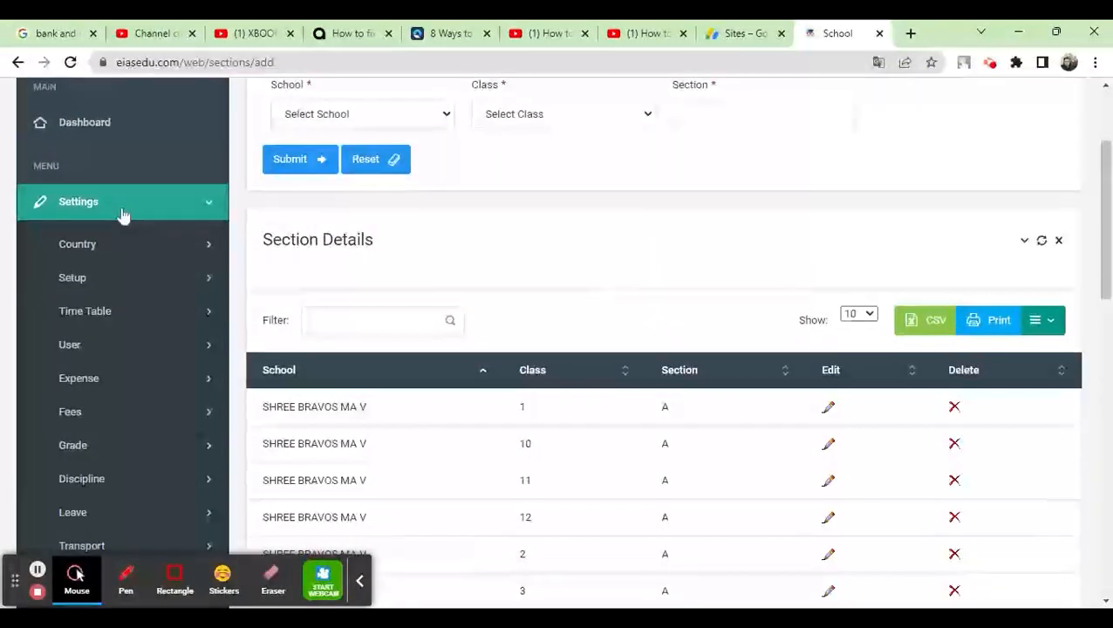
pyautogui.scroll(-2, 123, 214)
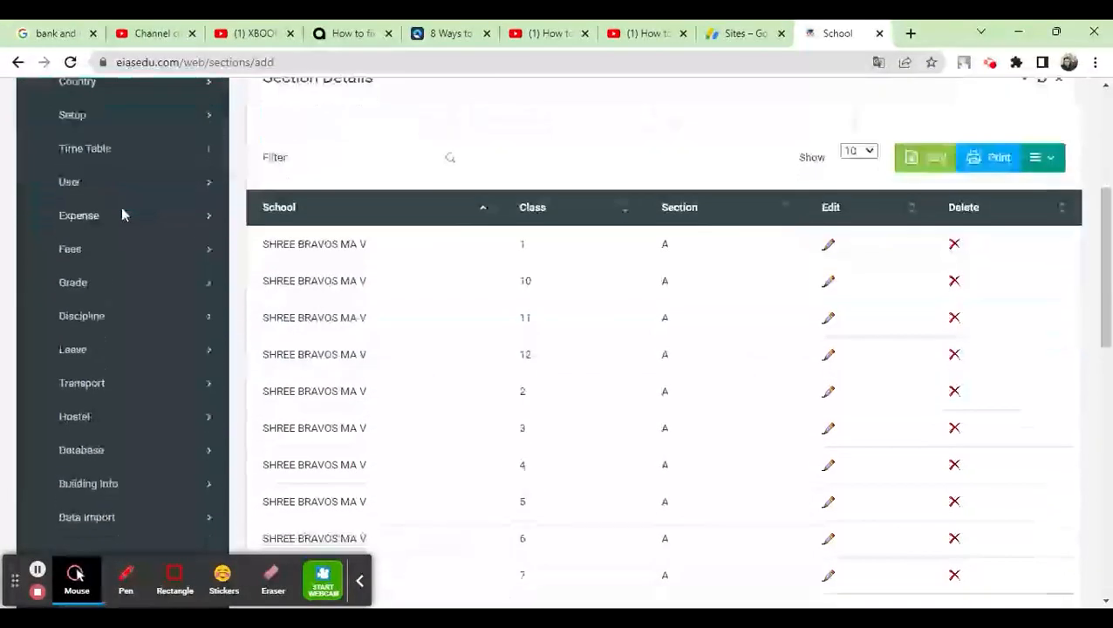
# Open Settings > Setup > House Type and review the Red and Sagarmatha houses
pyautogui.click(87, 120)
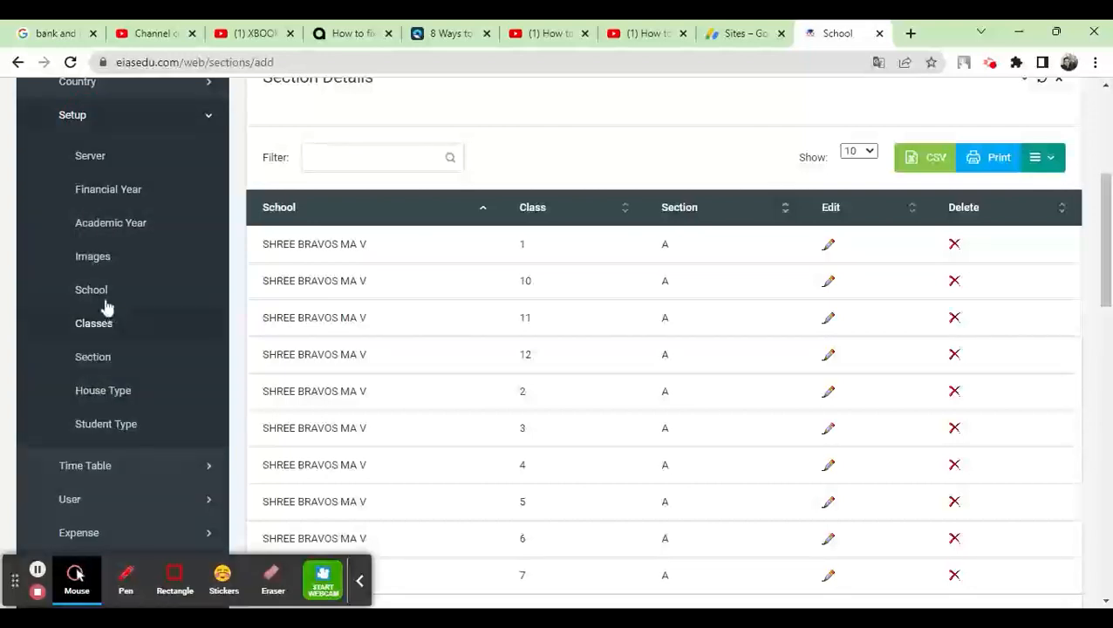
pyautogui.click(107, 402)
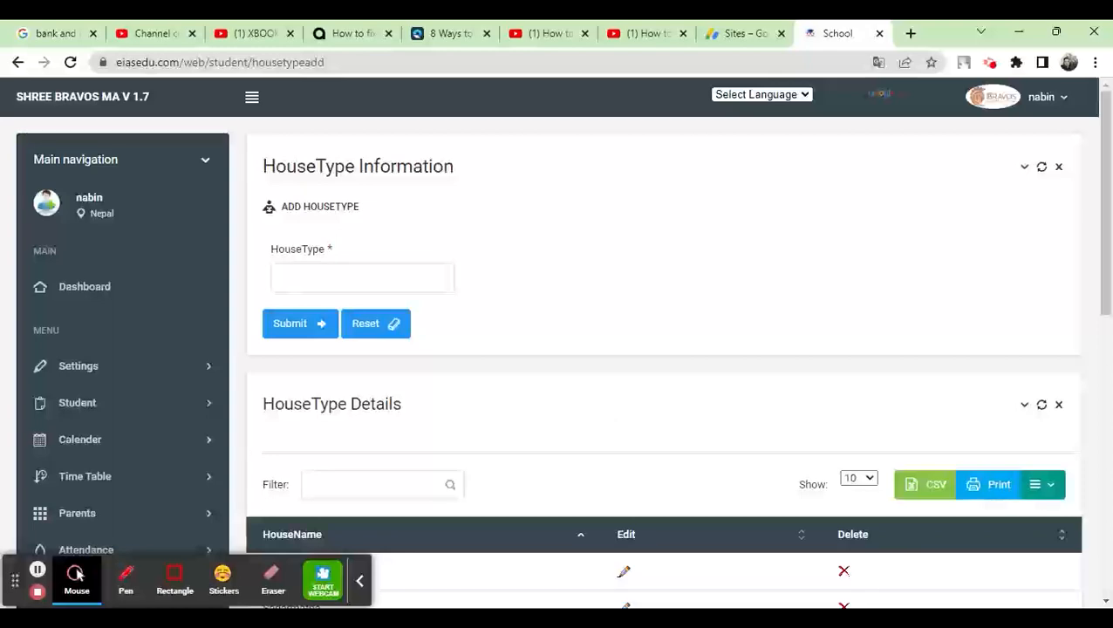
pyautogui.scroll(-3, 583, 289)
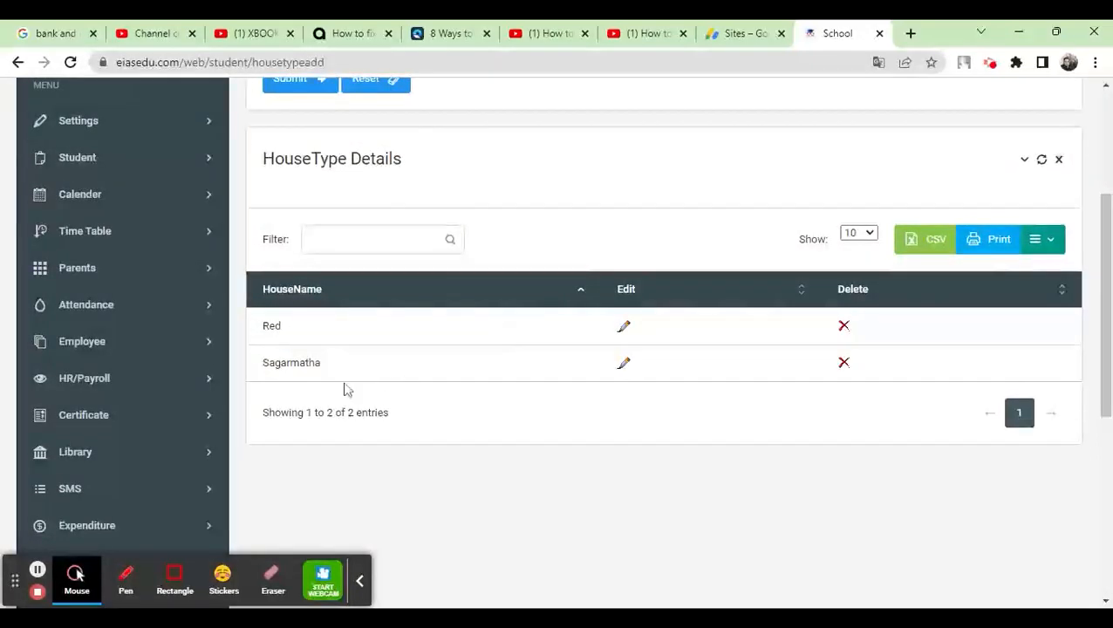
pyautogui.doubleClick(271, 325)
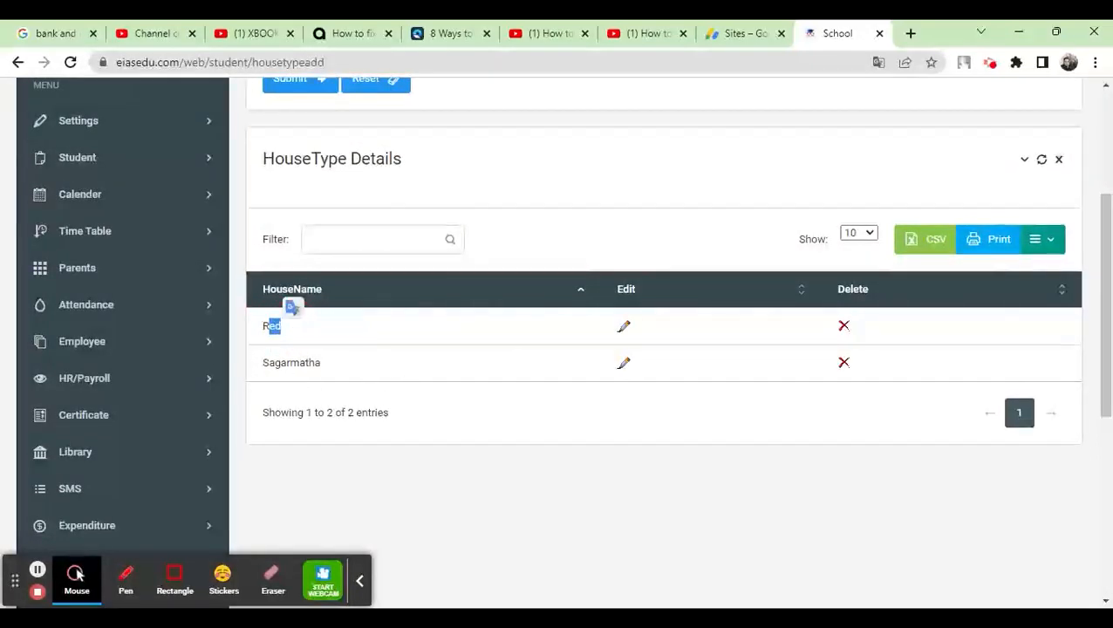
pyautogui.doubleClick(340, 370)
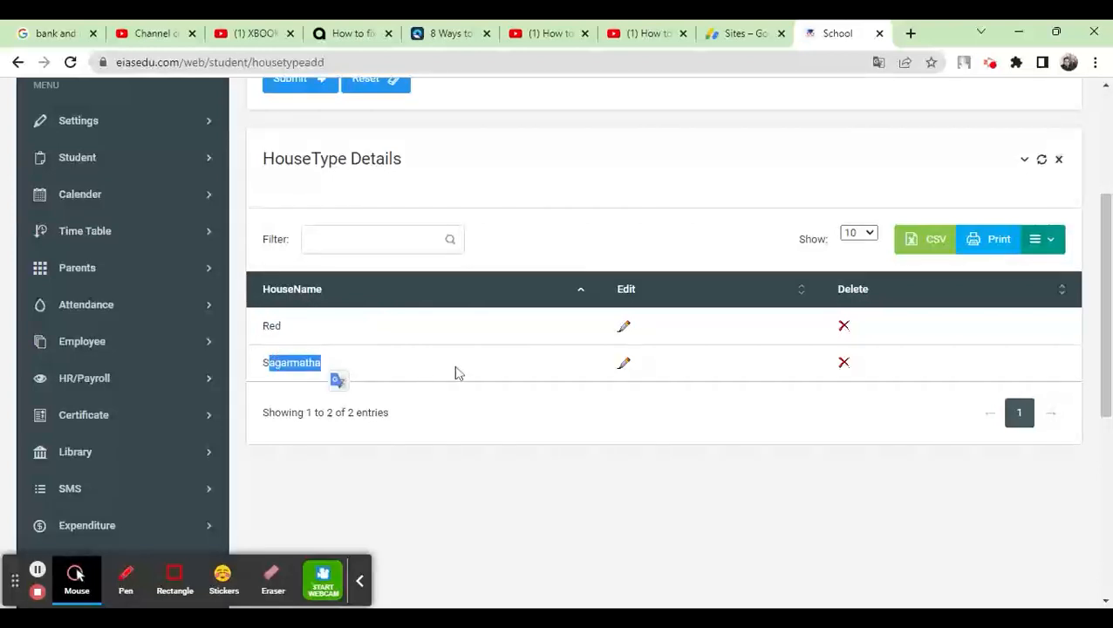
pyautogui.scroll(3, 459, 374)
pyautogui.click(296, 280)
# Navigate through Settings > Setup to the Student Type page
pyautogui.scroll(-3, 555, 285)
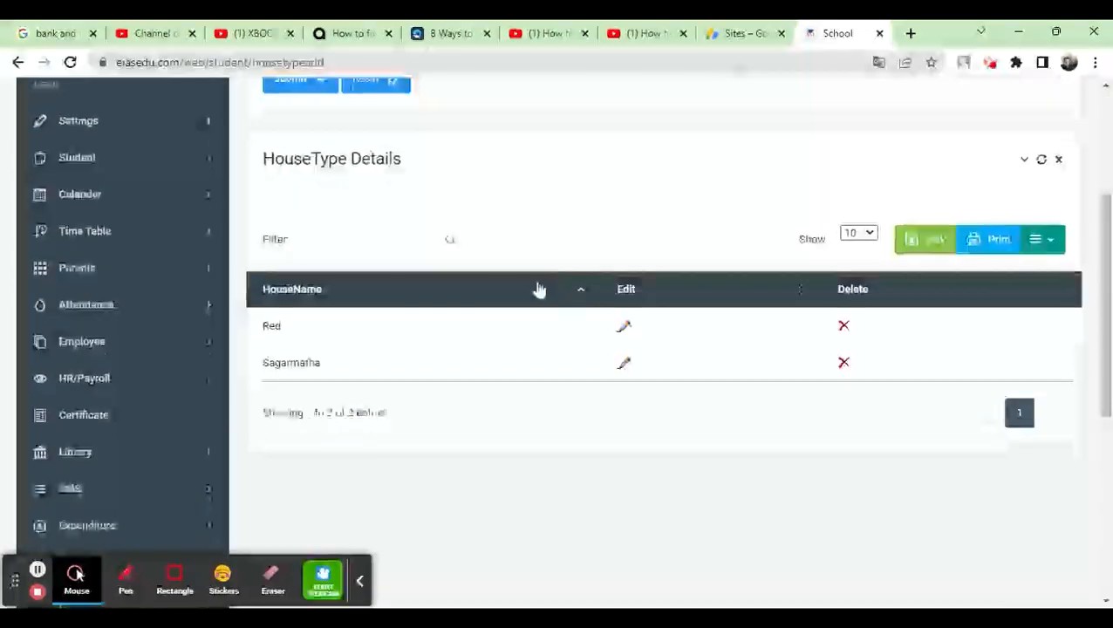
pyautogui.scroll(2, 268, 186)
pyautogui.click(112, 287)
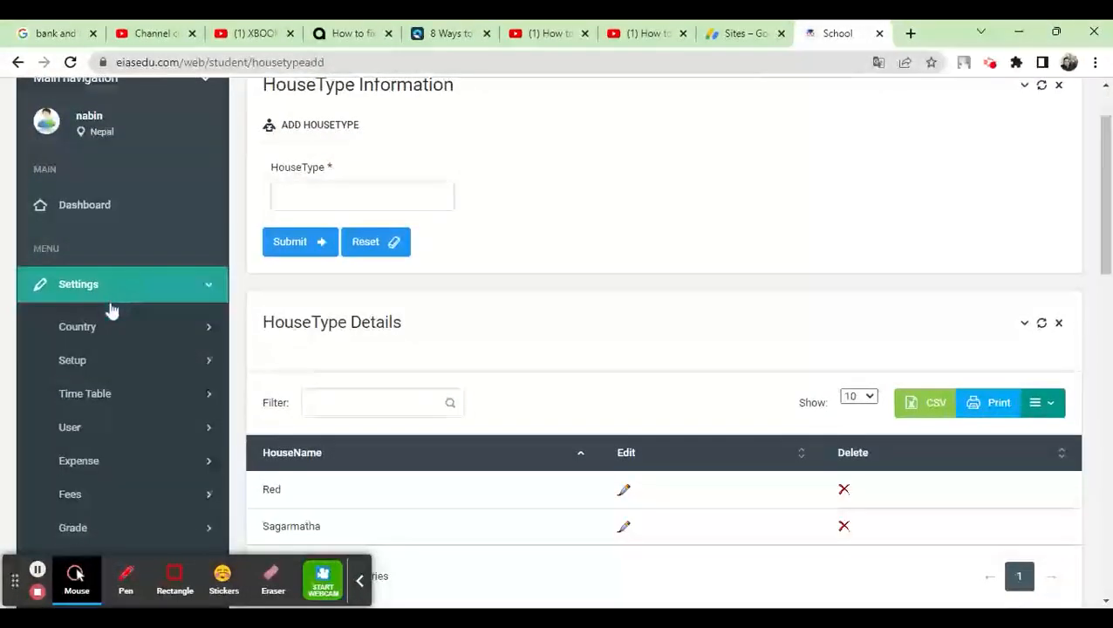
pyautogui.scroll(-1, 109, 301)
pyautogui.click(131, 290)
pyautogui.scroll(-4, 143, 301)
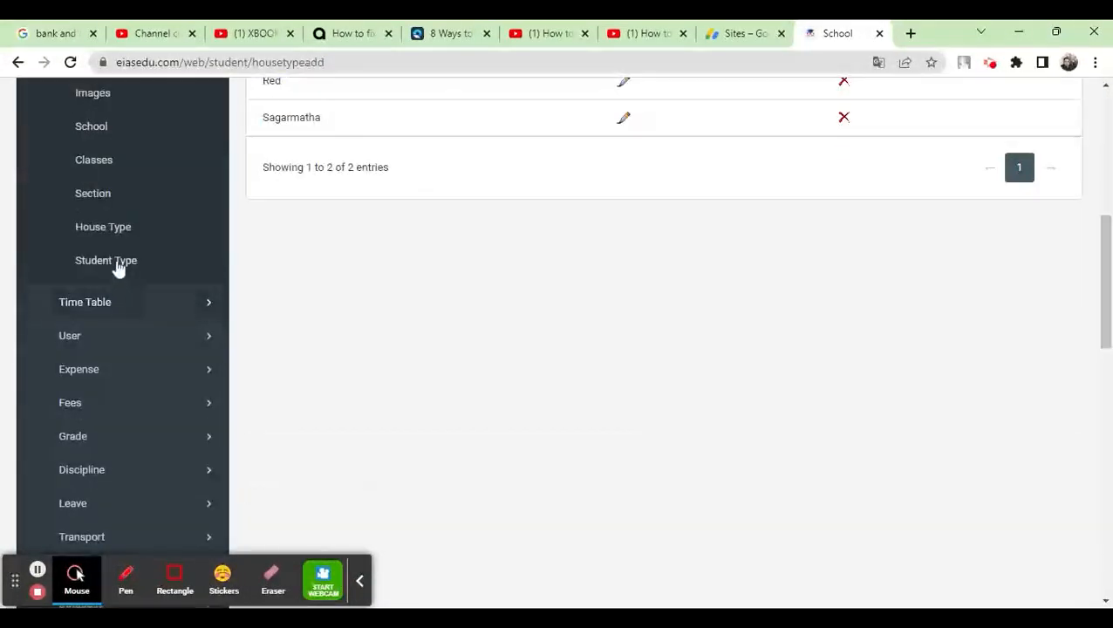
pyautogui.click(119, 266)
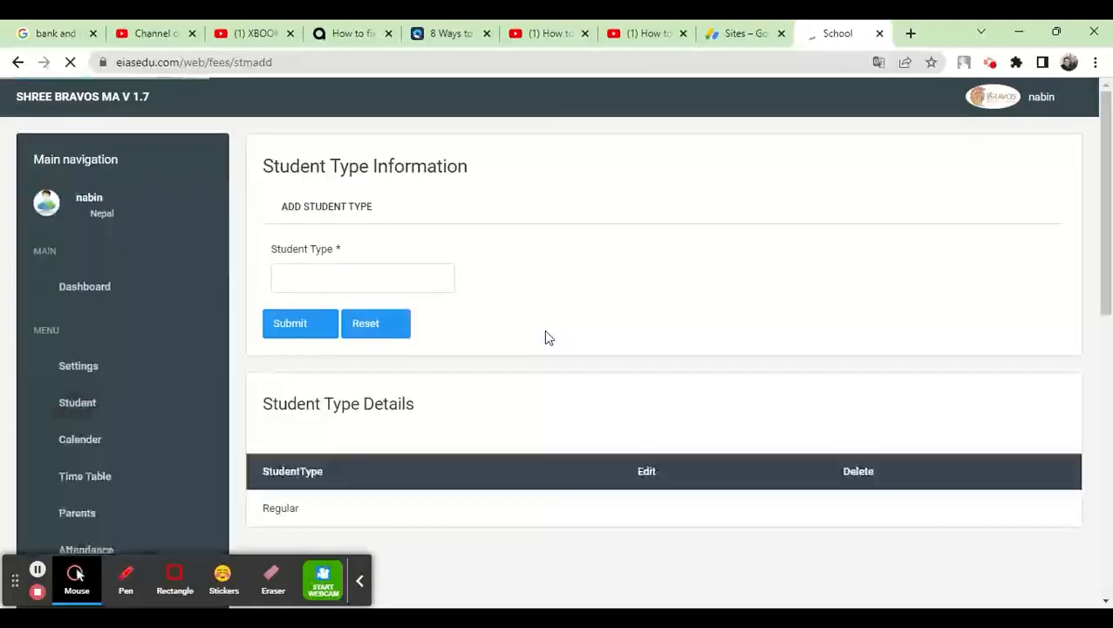
# Review the single listed student type, Regular
pyautogui.scroll(-2, 546, 333)
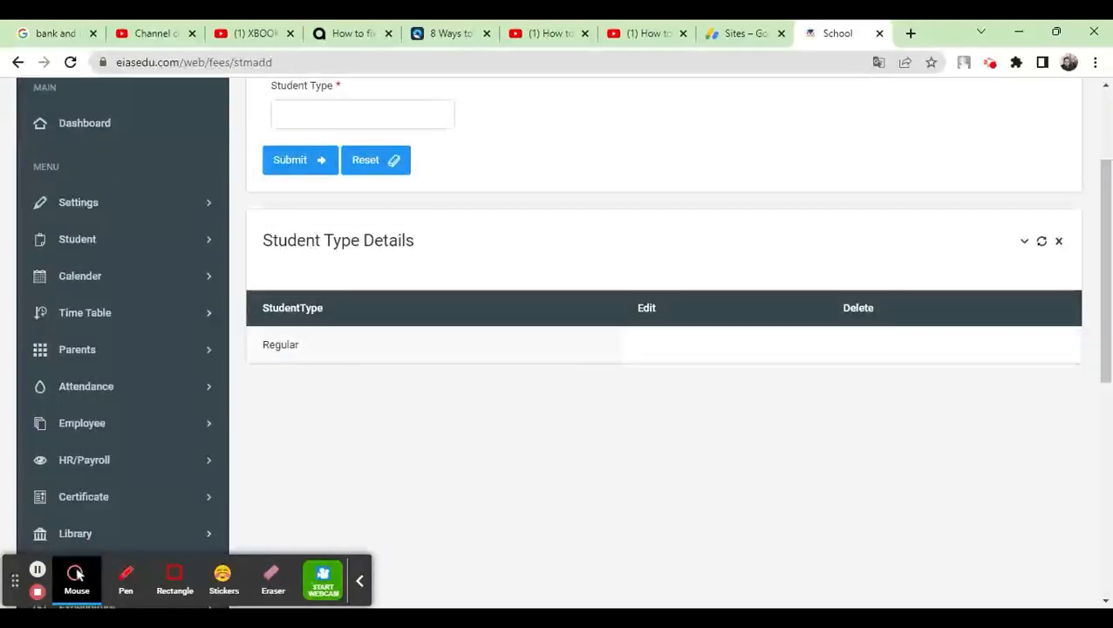
pyautogui.doubleClick(292, 345)
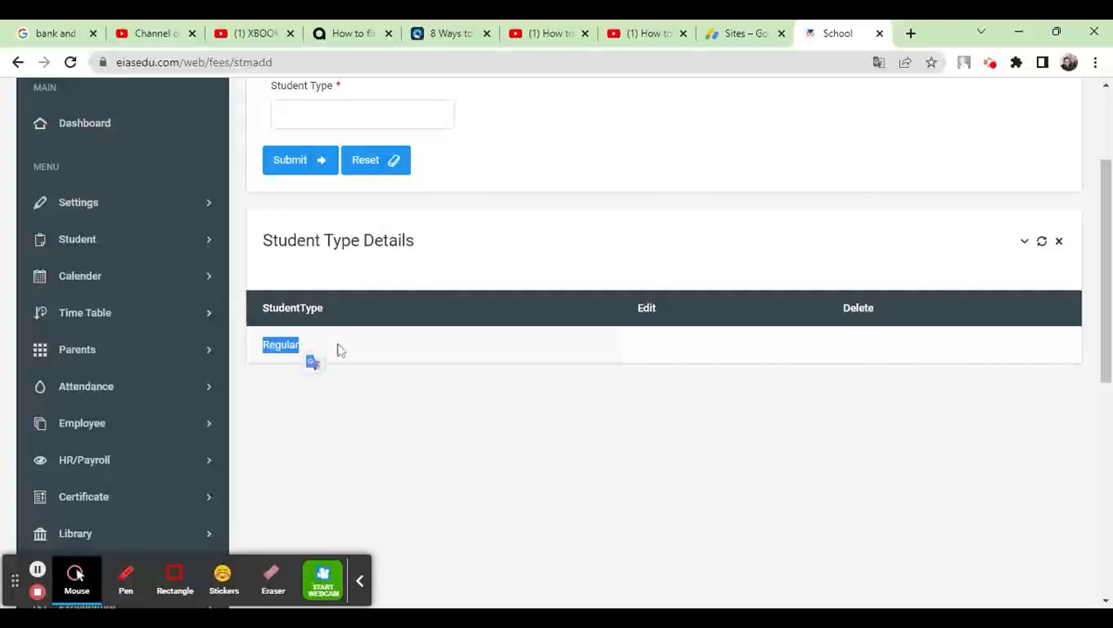
pyautogui.click(457, 271)
# Go to Settings > Time Table > Add Period
pyautogui.click(96, 203)
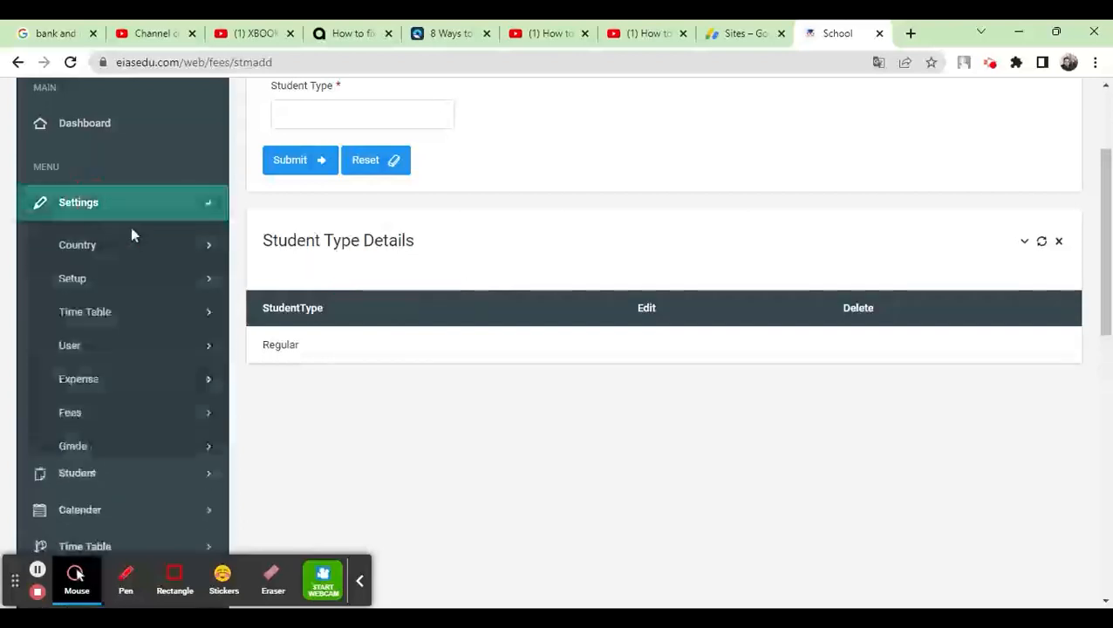
pyautogui.scroll(-2, 131, 234)
pyautogui.click(107, 121)
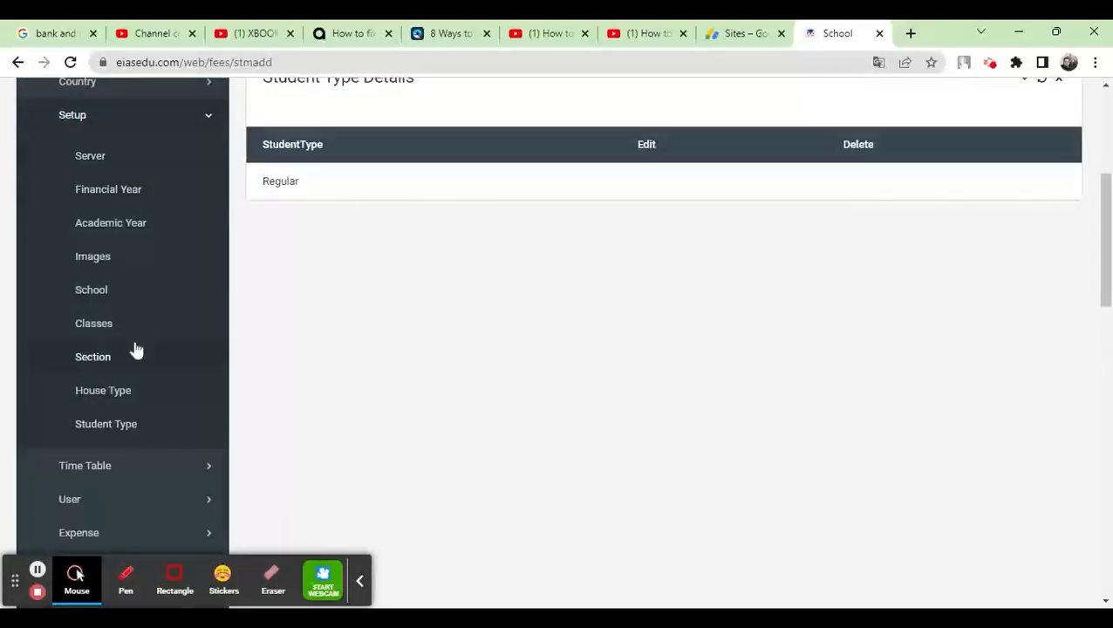
pyautogui.scroll(-1, 135, 348)
pyautogui.scroll(1, 129, 303)
pyautogui.scroll(-2, 122, 310)
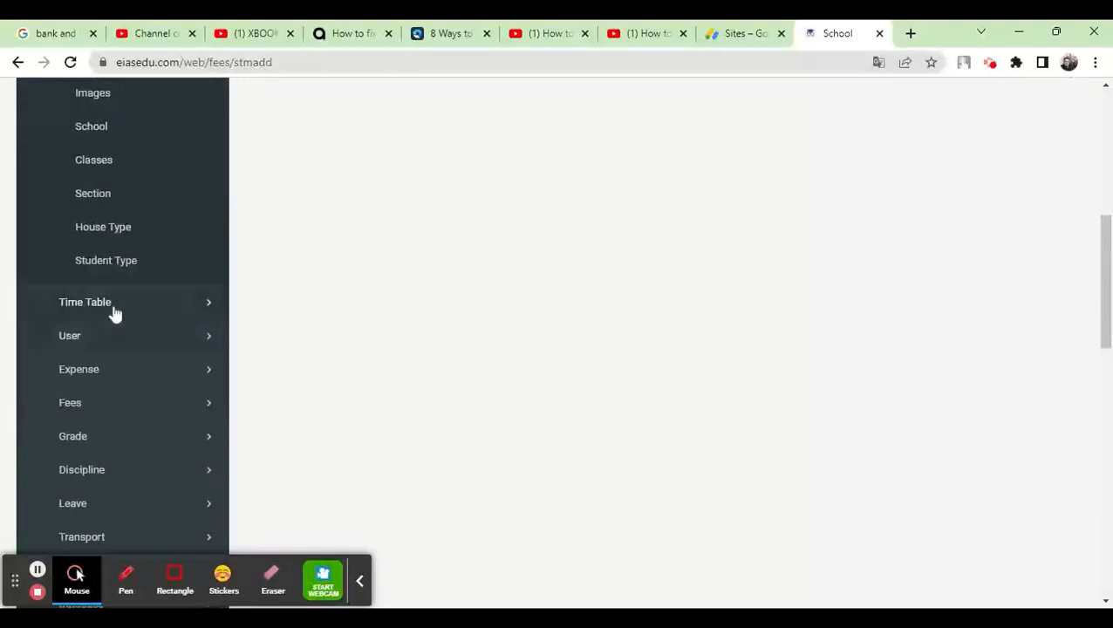
pyautogui.click(113, 307)
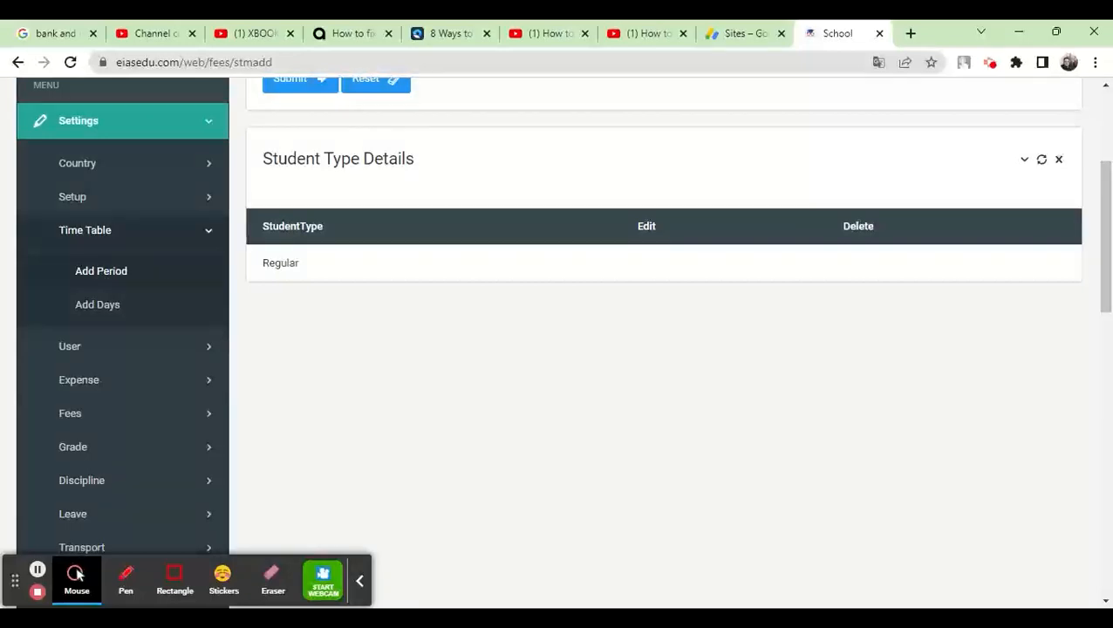
pyautogui.click(101, 273)
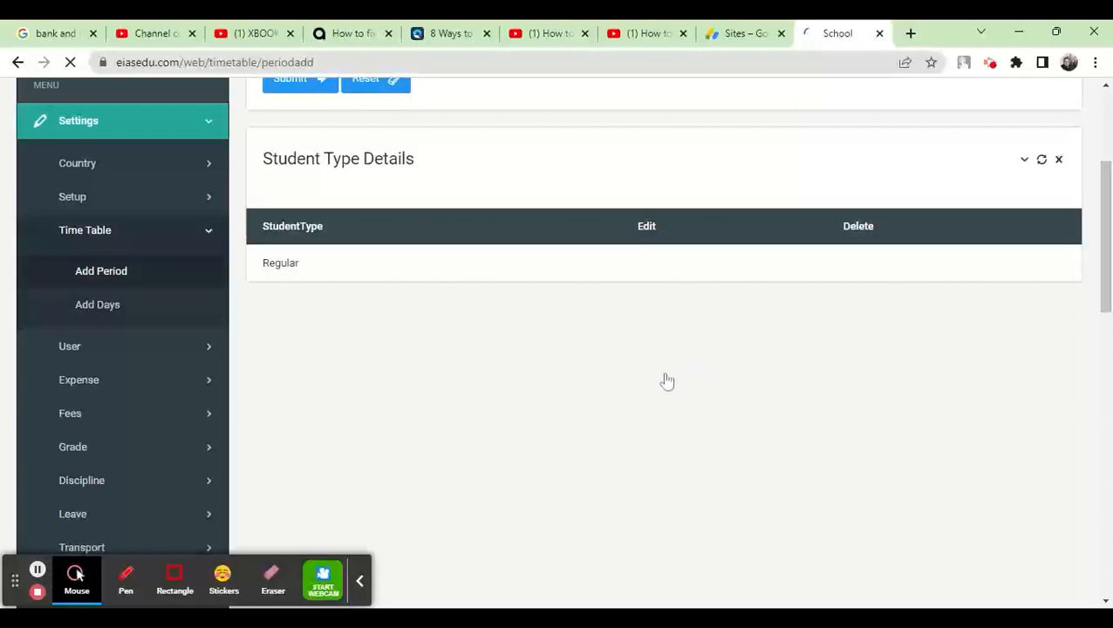
# Review periods PRD-1 through PRD-10 in Period Details, all Active
pyautogui.scroll(-5, 666, 381)
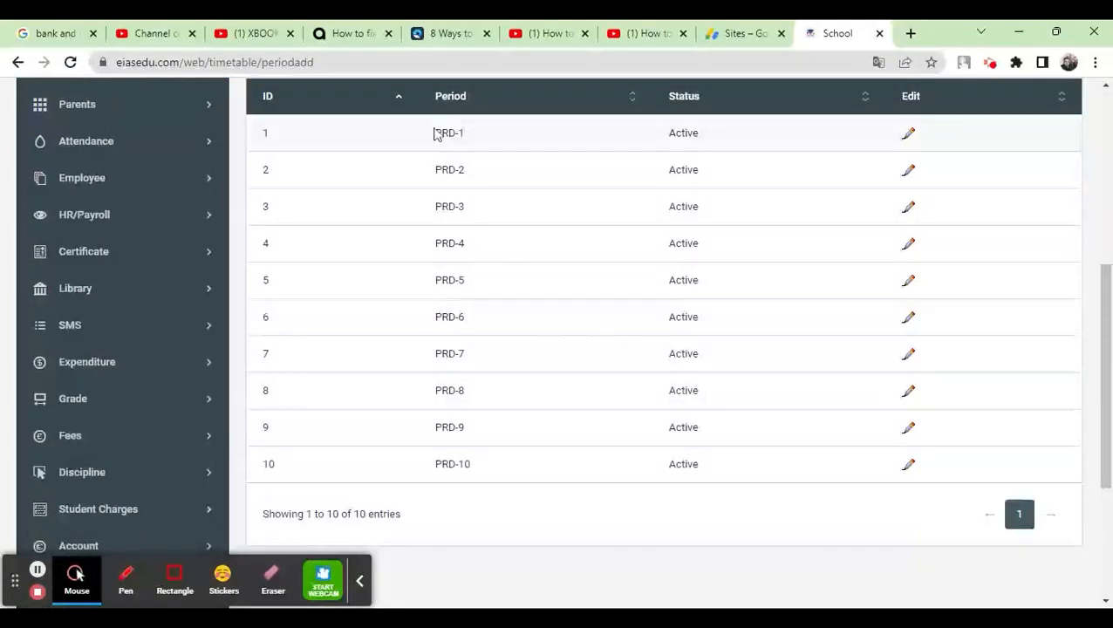
pyautogui.moveTo(437, 135); pyautogui.dragTo(472, 137)
pyautogui.click(464, 186)
pyautogui.click(459, 243)
pyautogui.click(466, 307)
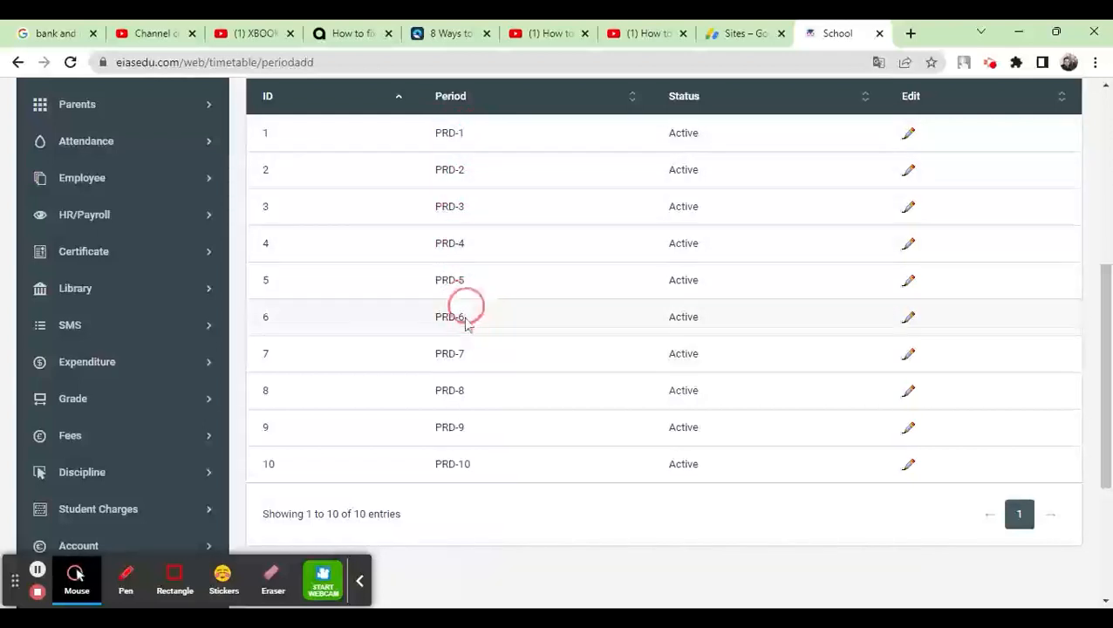
pyautogui.click(450, 420)
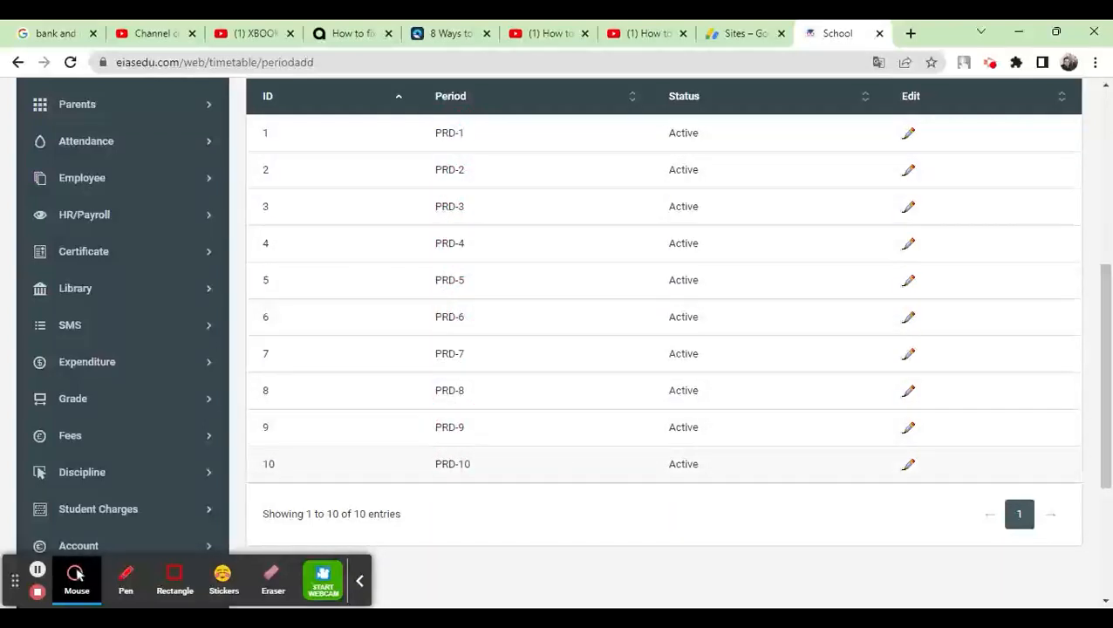
pyautogui.scroll(2, 255, 223)
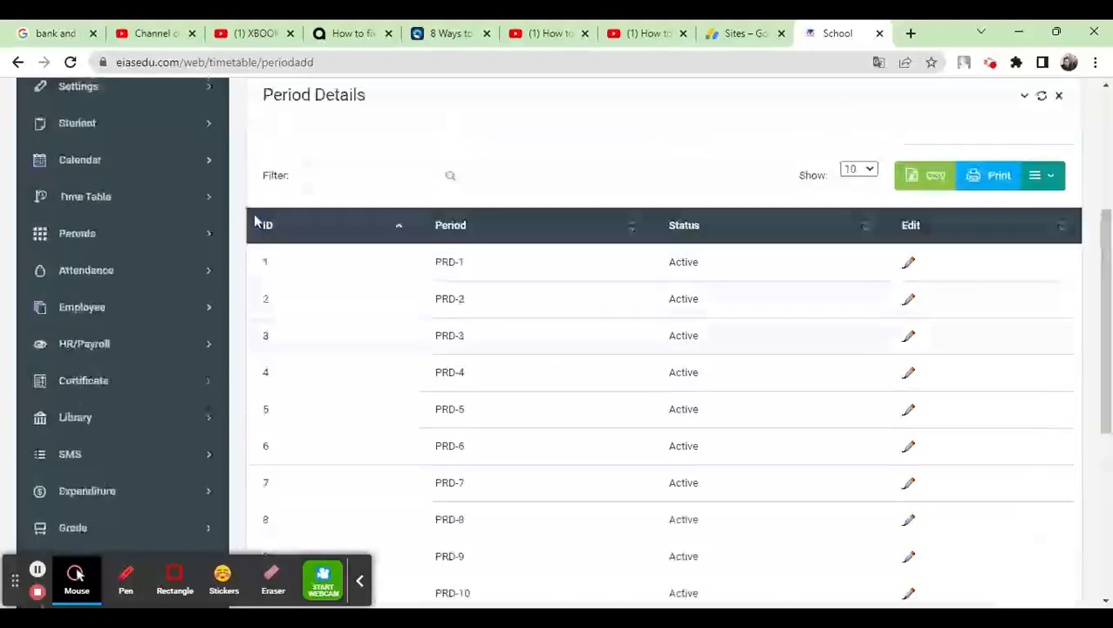
pyautogui.scroll(1, 256, 223)
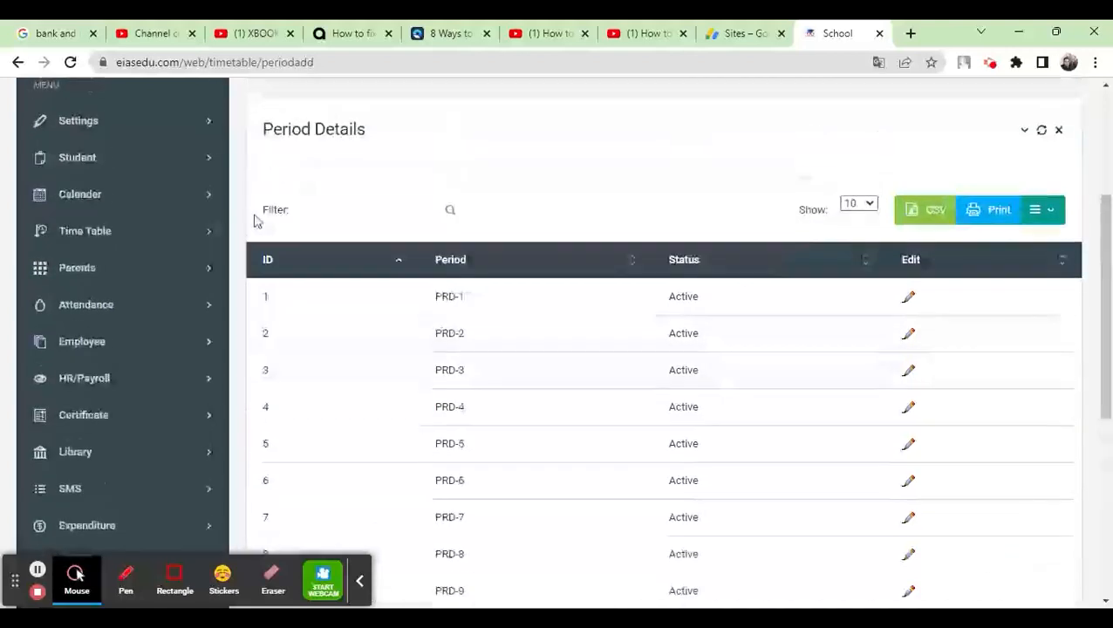
# Go to Settings > Time Table > Add Days
pyautogui.click(109, 126)
pyautogui.scroll(-1, 124, 203)
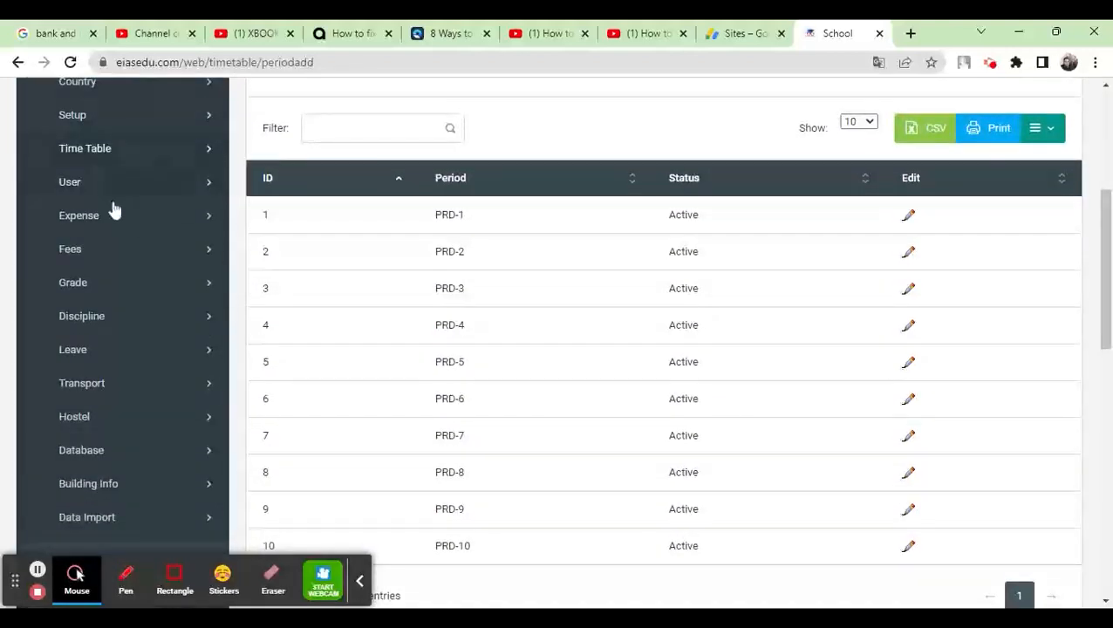
pyautogui.click(123, 155)
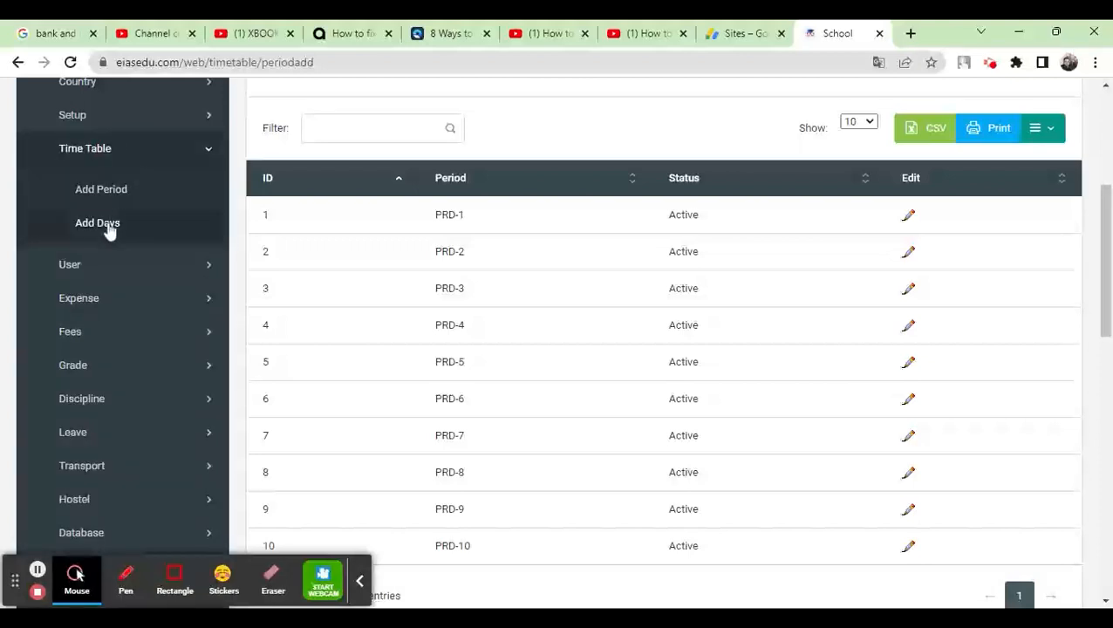
pyautogui.click(109, 228)
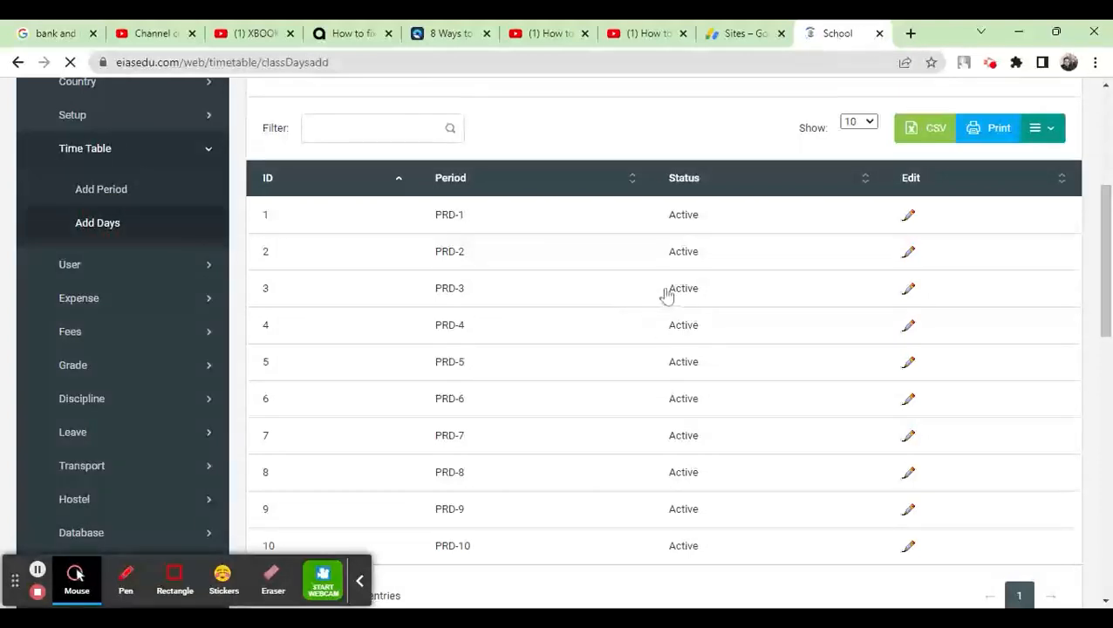
# Highlight the Tue to Sun rows and then Mon in the Days Details table
pyautogui.scroll(-3, 665, 293)
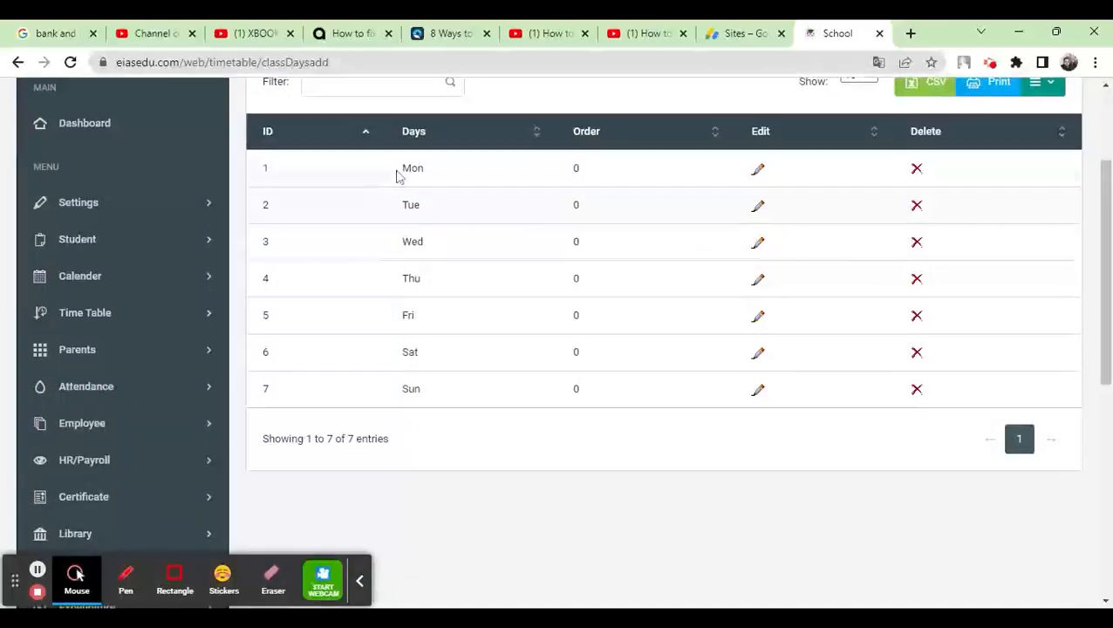
pyautogui.moveTo(398, 174); pyautogui.dragTo(446, 178)
pyautogui.scroll(3, 483, 214)
pyautogui.scroll(-2, 483, 214)
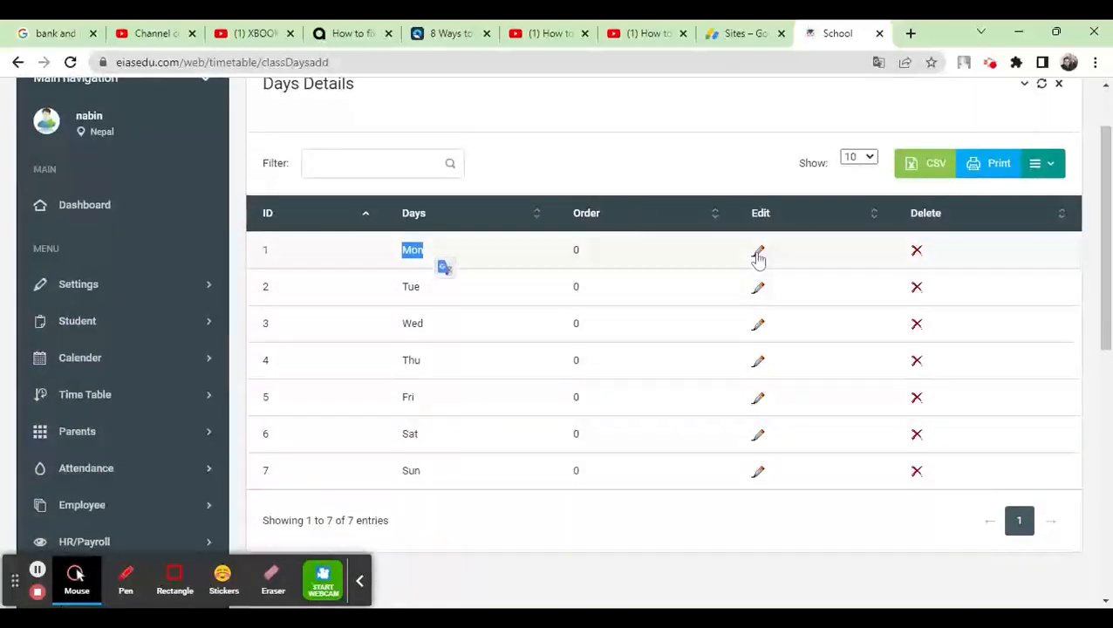
pyautogui.moveTo(565, 251); pyautogui.dragTo(589, 501)
pyautogui.click(559, 324)
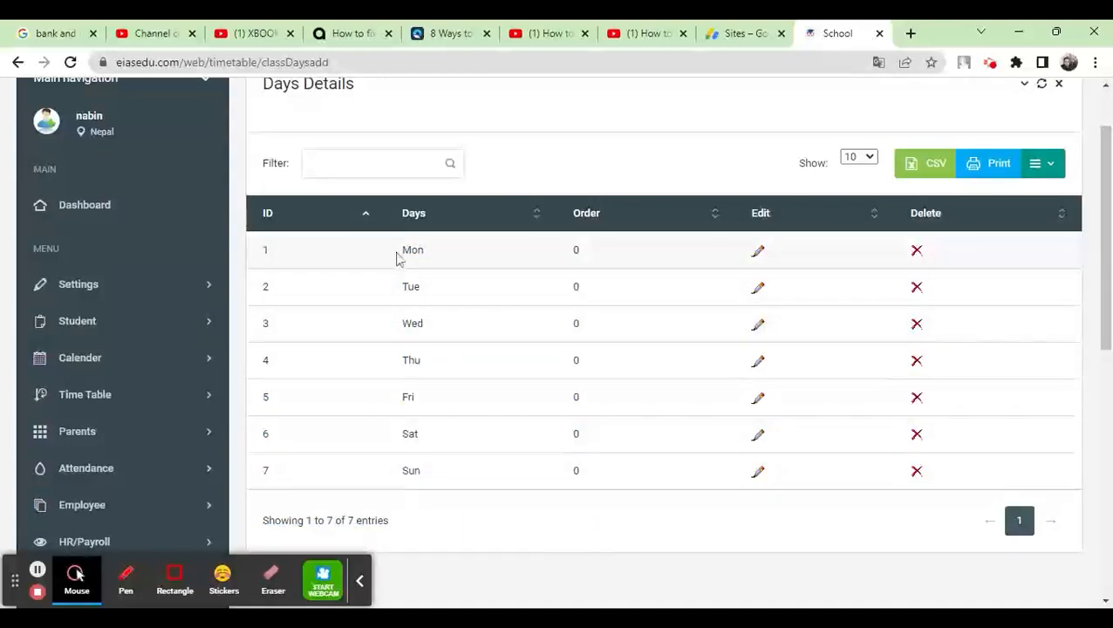
pyautogui.moveTo(407, 250); pyautogui.dragTo(426, 258)
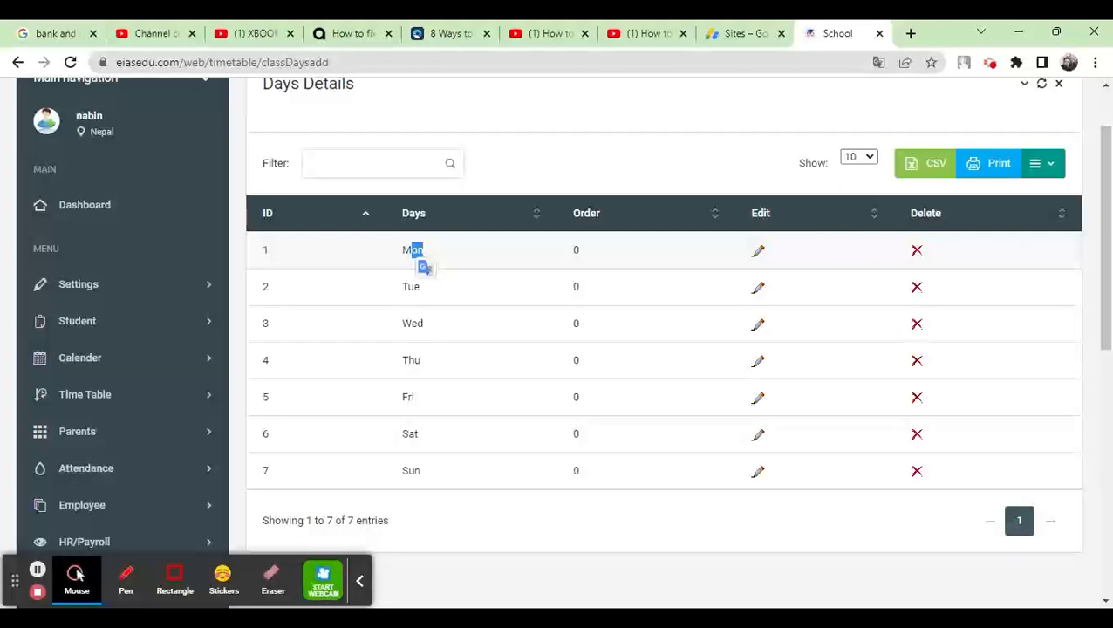
pyautogui.click(448, 355)
# Highlight the Sun, Tue and Mon rows, each with order 0
pyautogui.click(404, 476)
pyautogui.moveTo(403, 477); pyautogui.dragTo(593, 478)
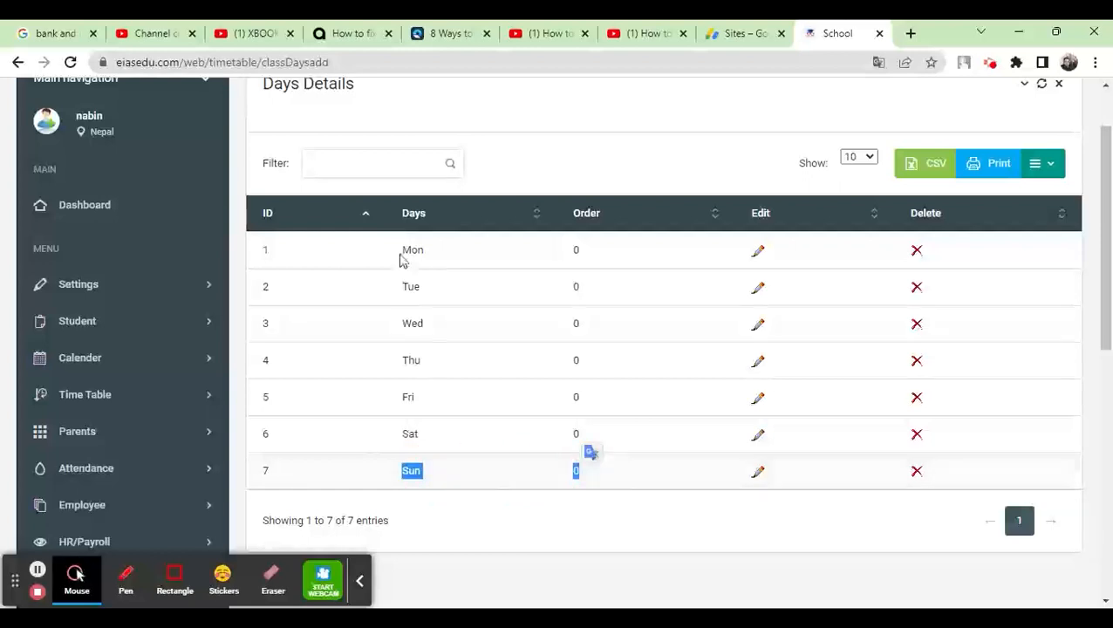
pyautogui.moveTo(402, 256); pyautogui.dragTo(551, 262)
pyautogui.moveTo(395, 288); pyautogui.dragTo(470, 292)
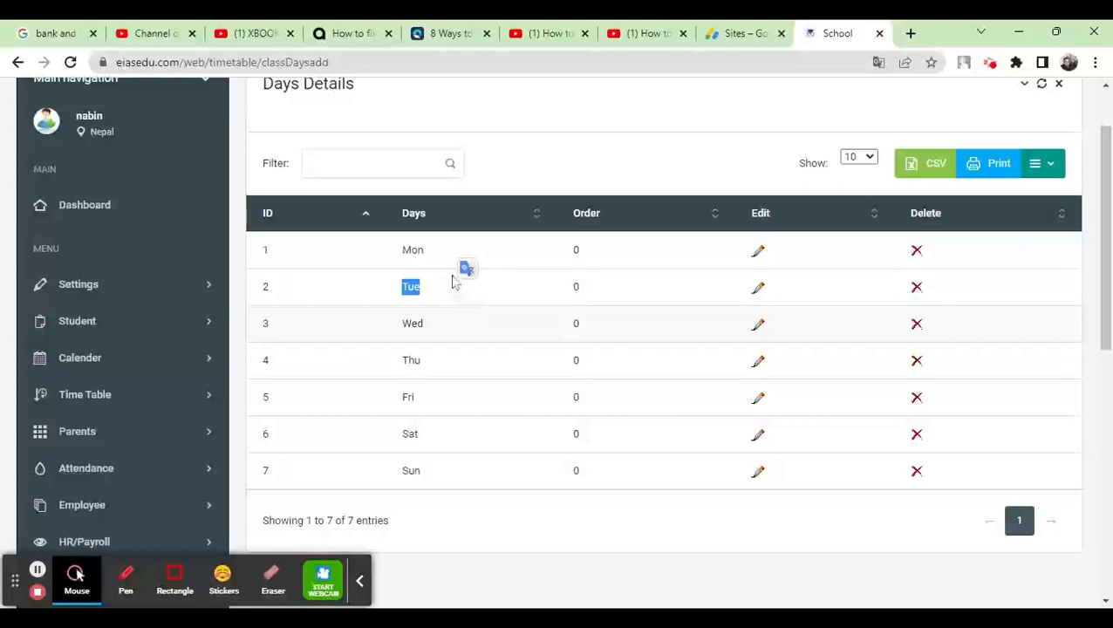
pyautogui.moveTo(397, 257); pyautogui.dragTo(455, 251)
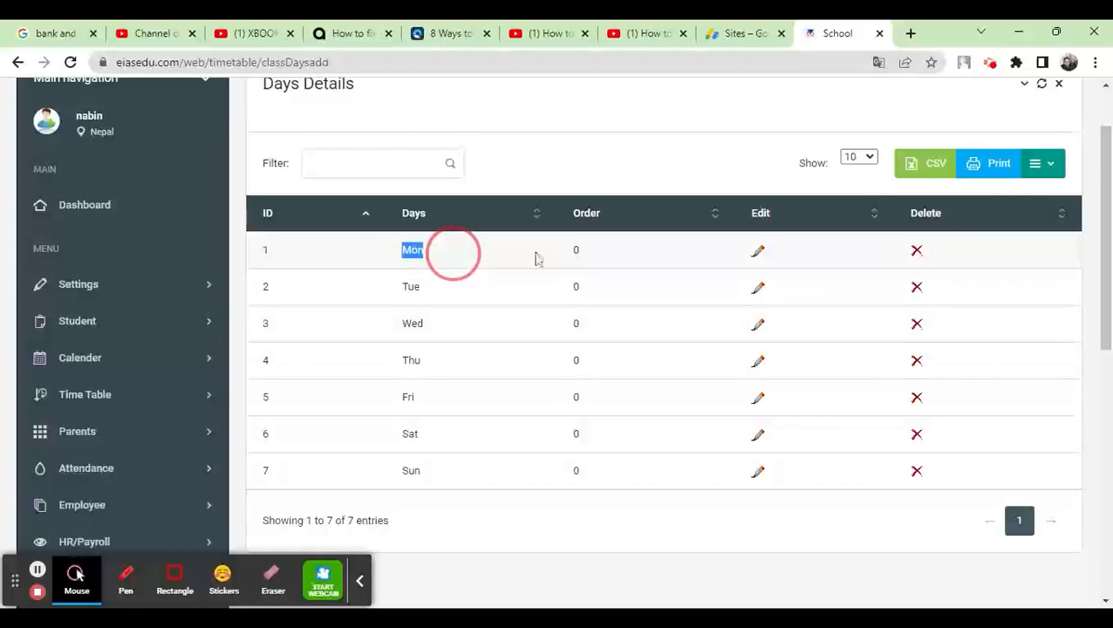
pyautogui.keyDown('shift'); pyautogui.click(646, 258); pyautogui.keyUp('shift')
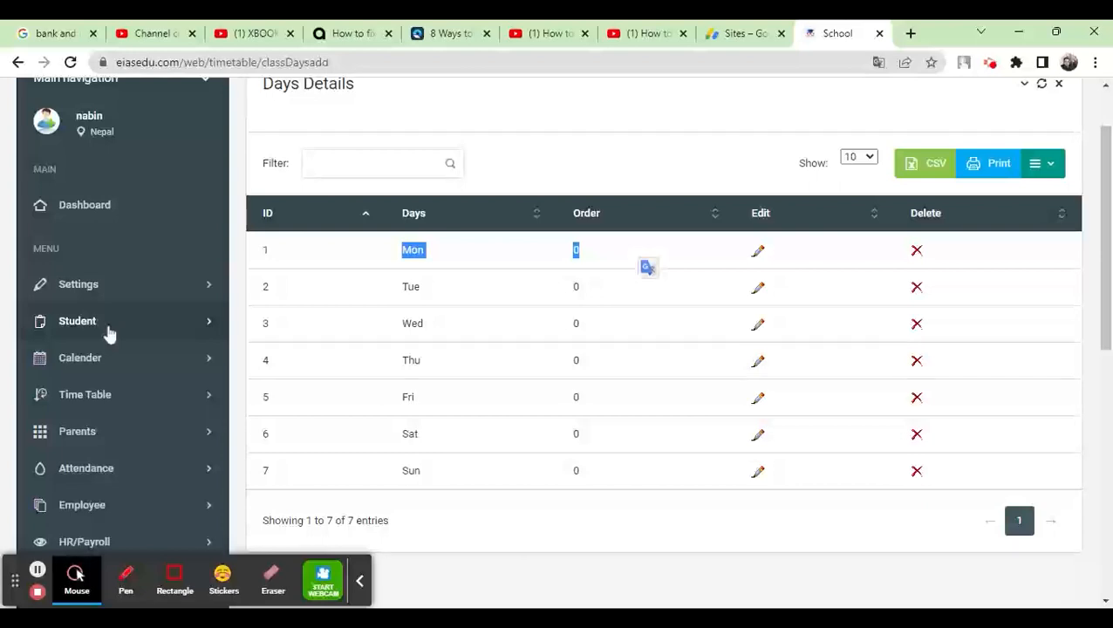
# Expand Time Table, then User to show Assign Role and Revoke Role
pyautogui.scroll(-3, 117, 293)
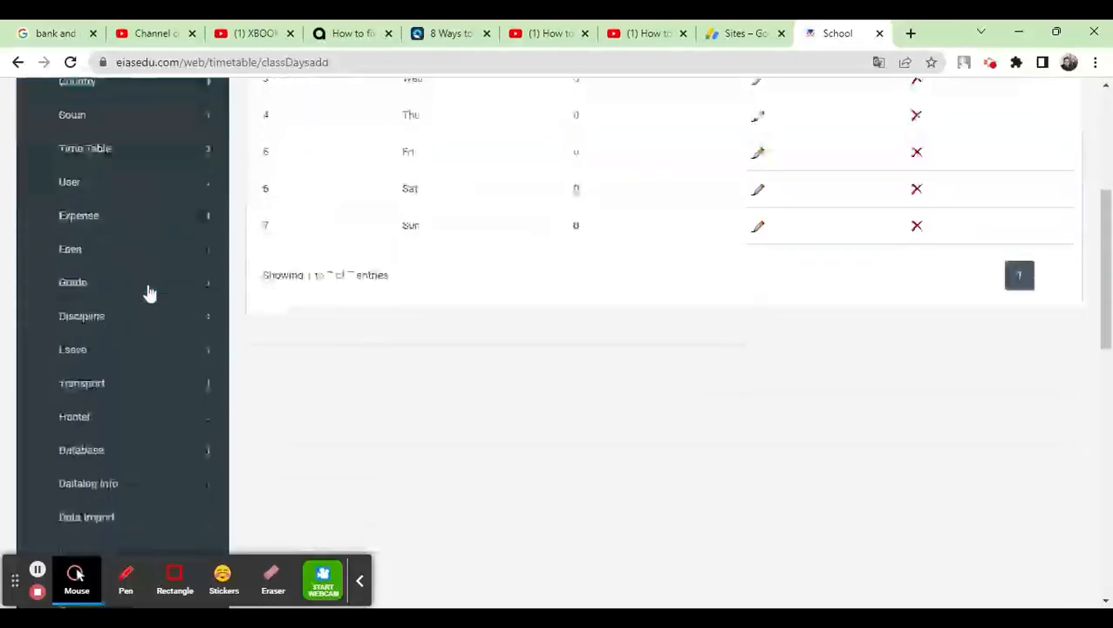
pyautogui.click(107, 150)
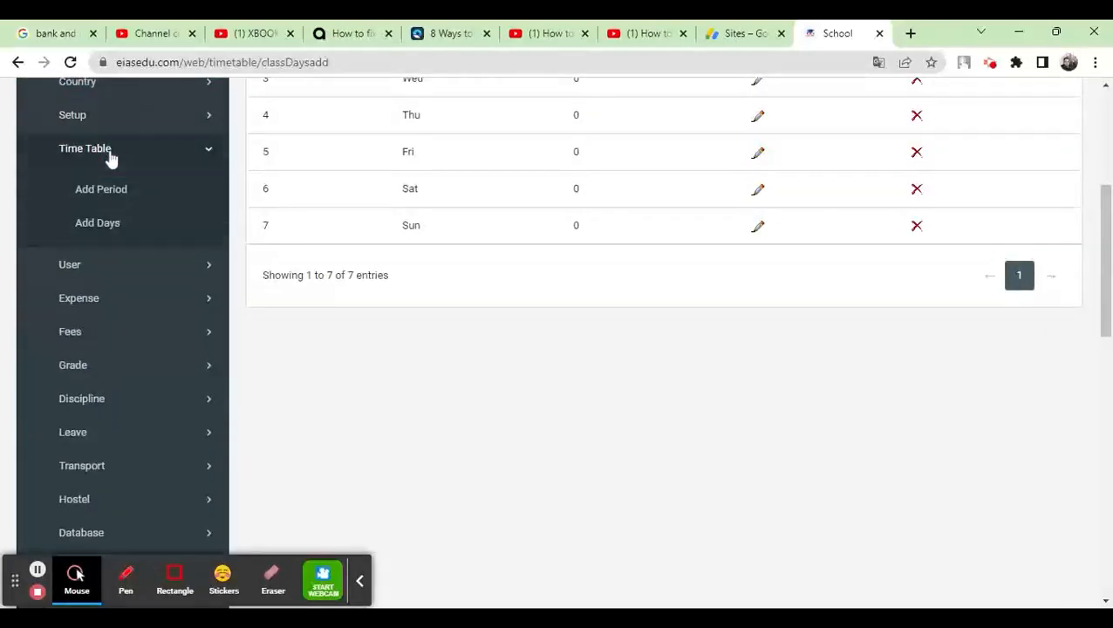
pyautogui.click(109, 266)
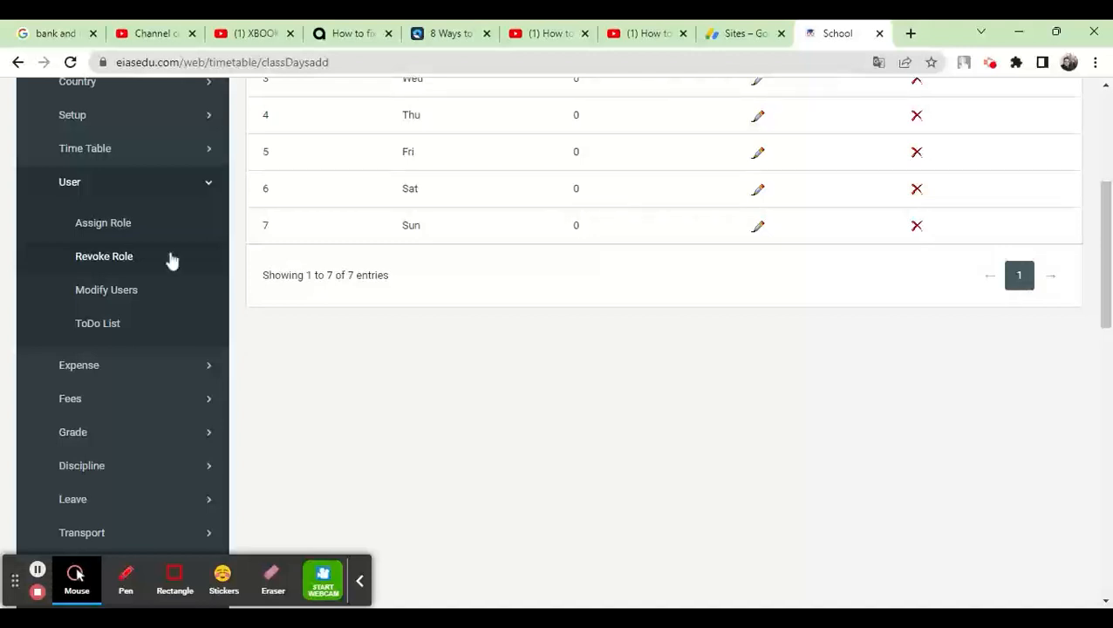
pyautogui.scroll(2, 172, 260)
pyautogui.scroll(-1, 172, 260)
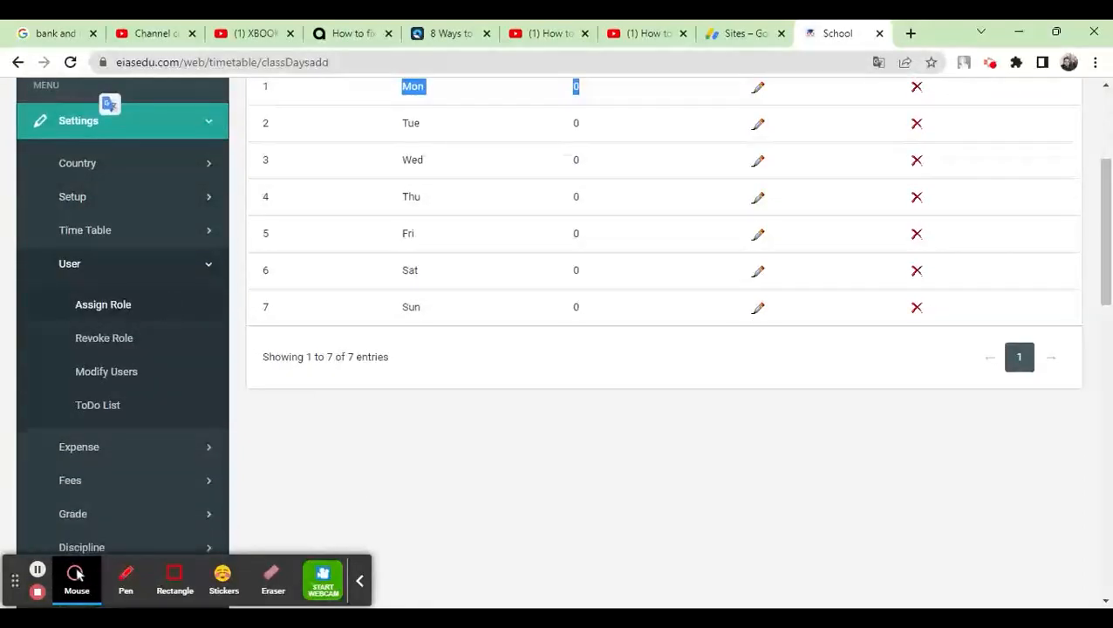
pyautogui.scroll(3, 173, 314)
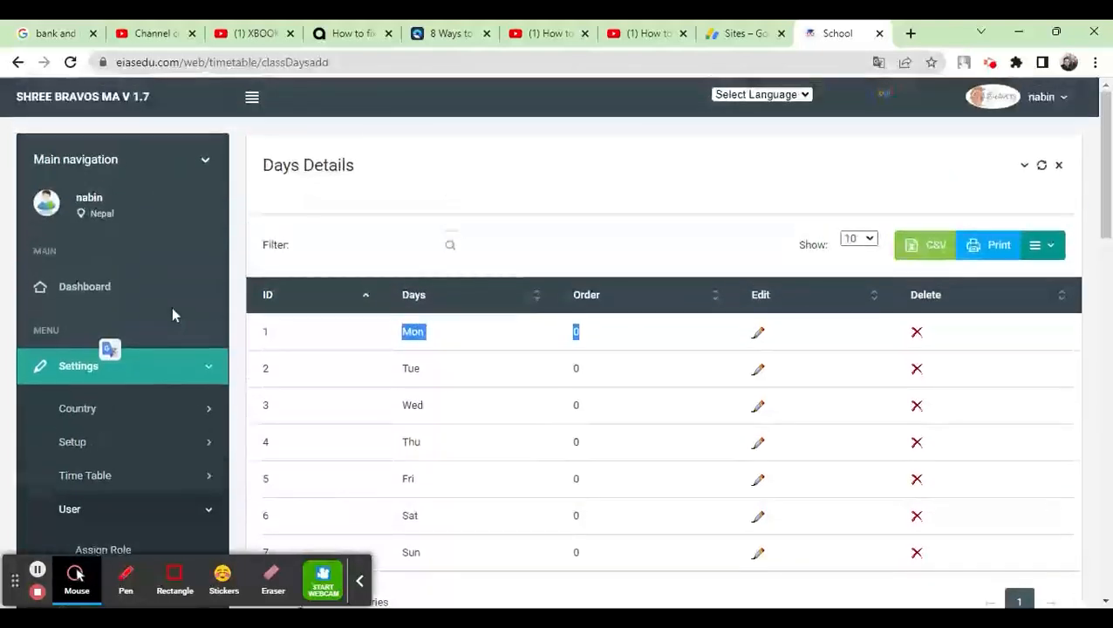
pyautogui.click(1043, 97)
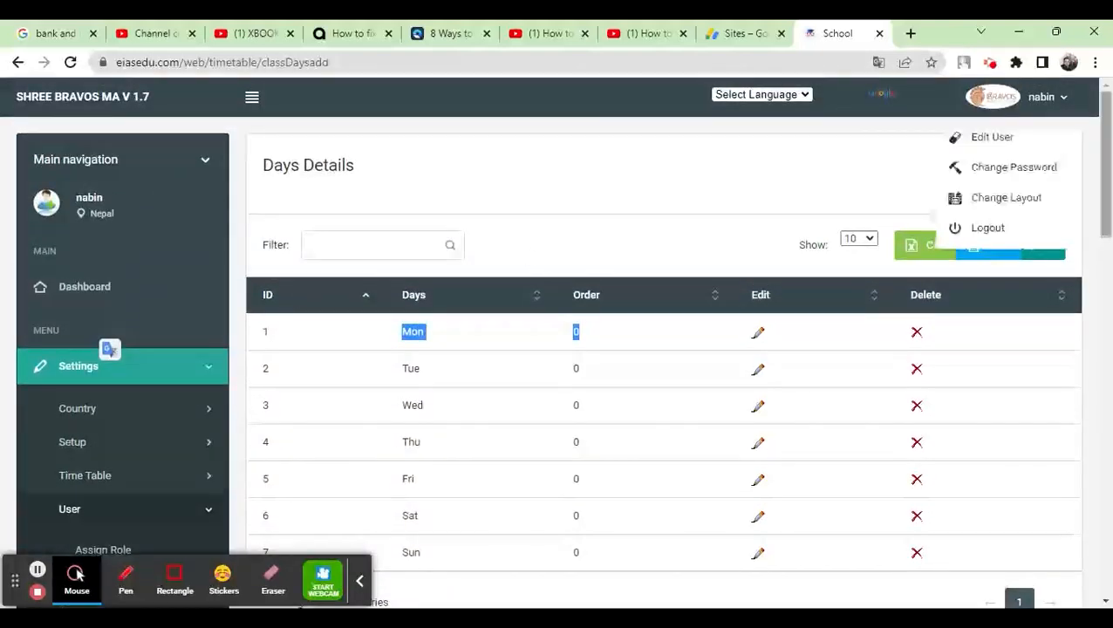
pyautogui.scroll(-2, 484, 191)
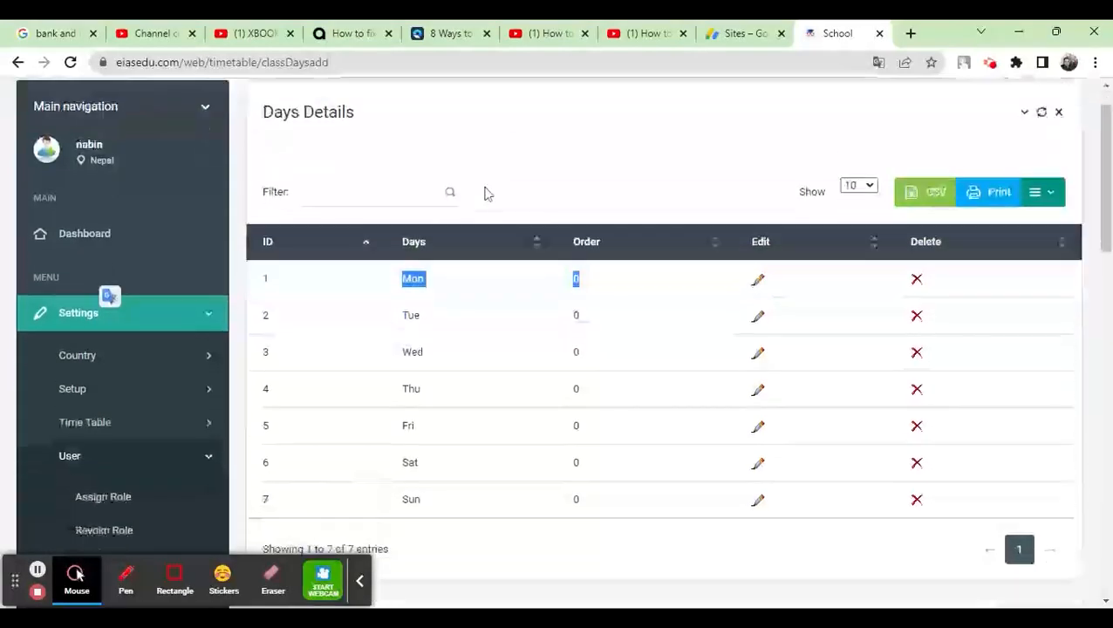
pyautogui.scroll(2, 484, 191)
# Log out through the username dropdown and land back on the dashboard
pyautogui.click(1066, 100)
pyautogui.click(1068, 96)
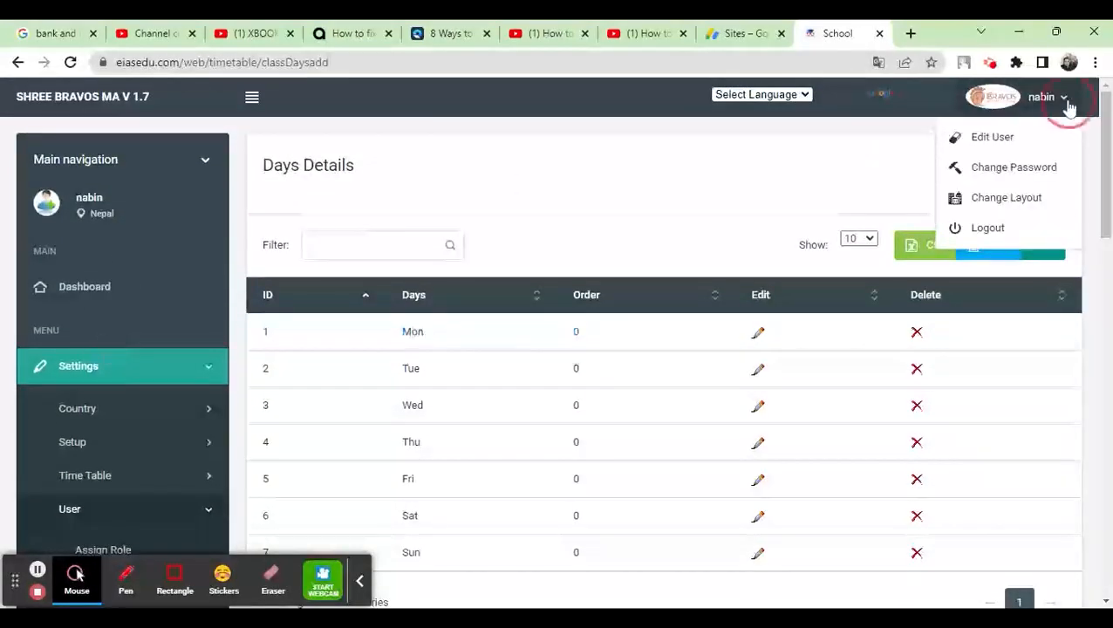
pyautogui.click(1046, 110)
pyautogui.click(1006, 231)
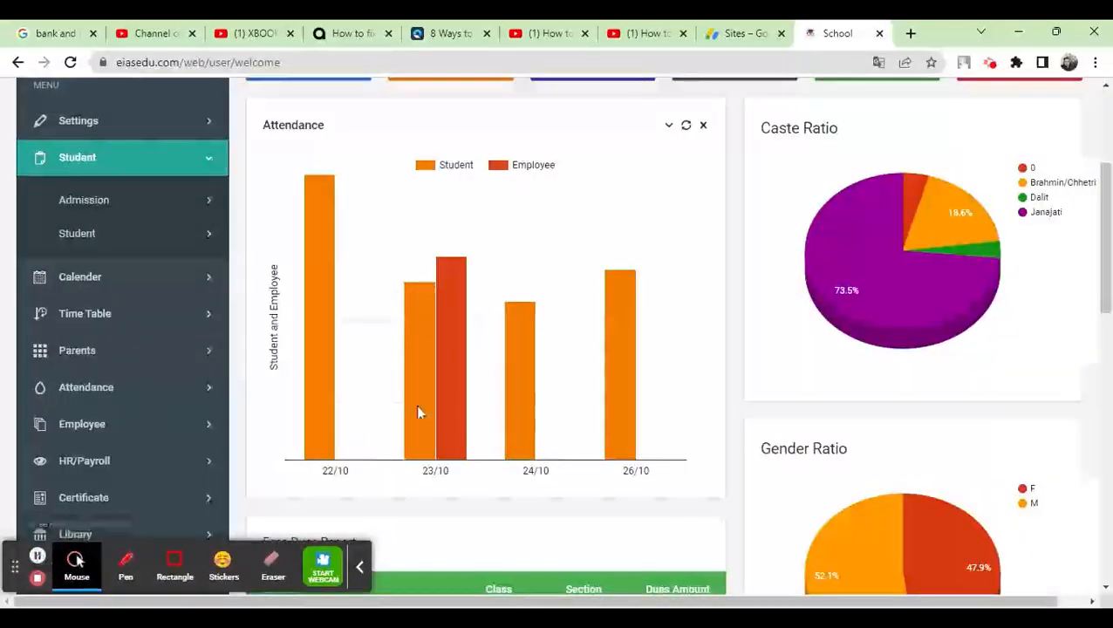
pyautogui.scroll(-10, 419, 410)
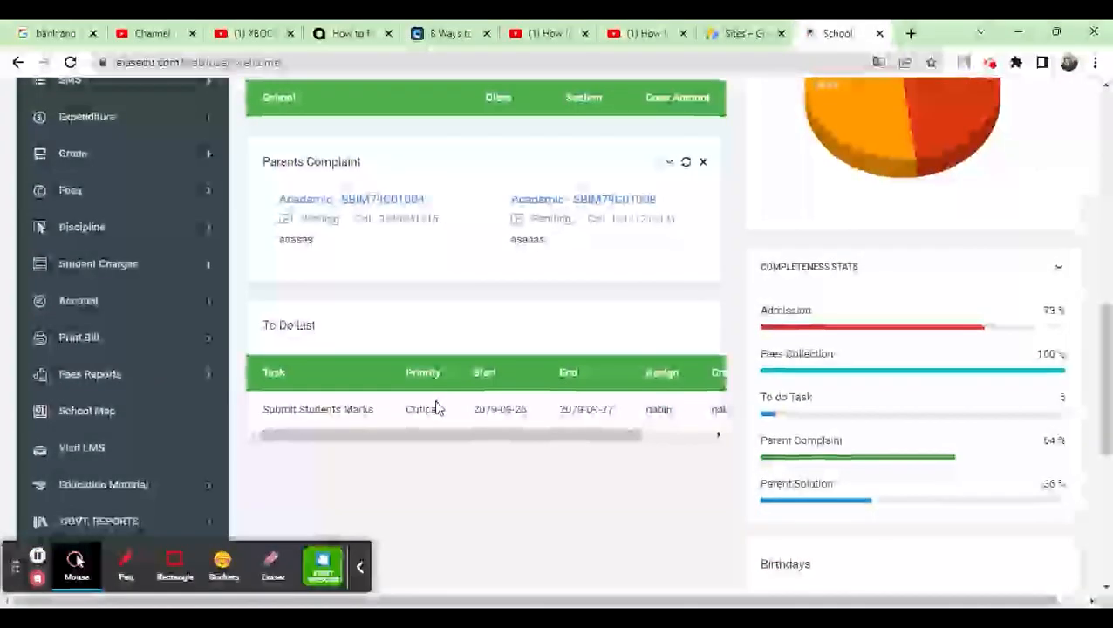
pyautogui.scroll(2, 109, 318)
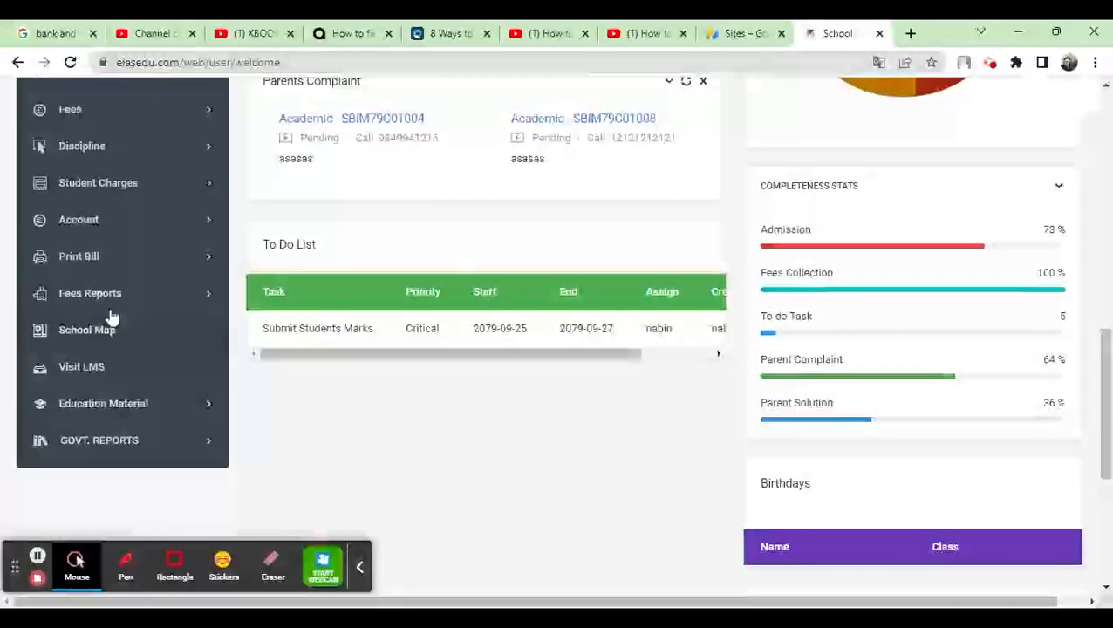
pyautogui.scroll(1, 110, 317)
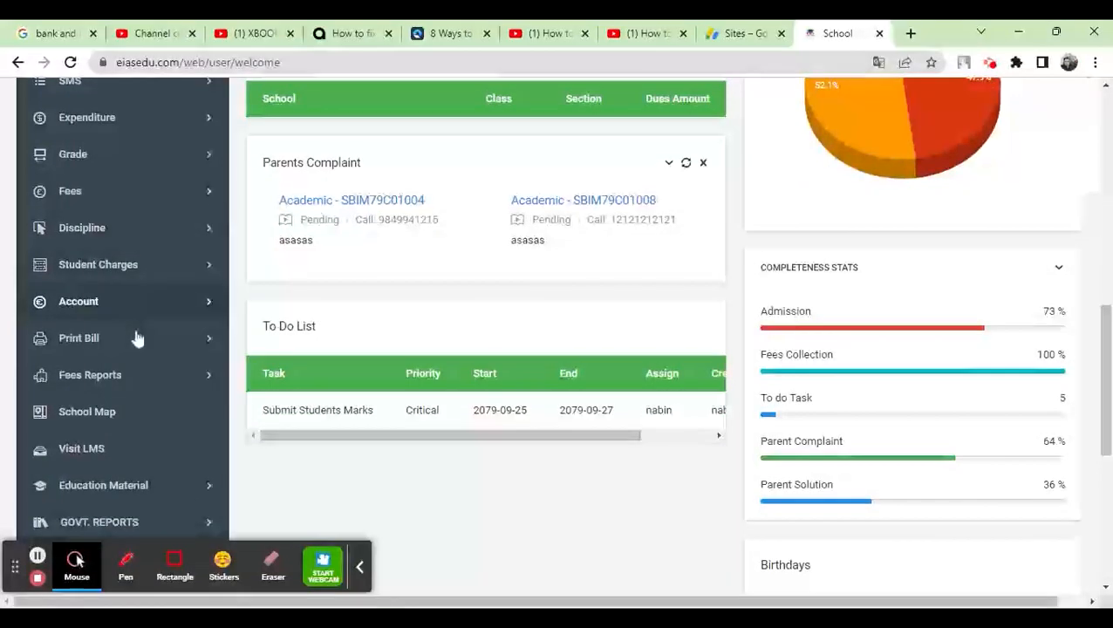
# Expand HR/Payroll > Employee > Employee to reveal Add Department, Add Designation and Add Employee
pyautogui.scroll(3, 134, 338)
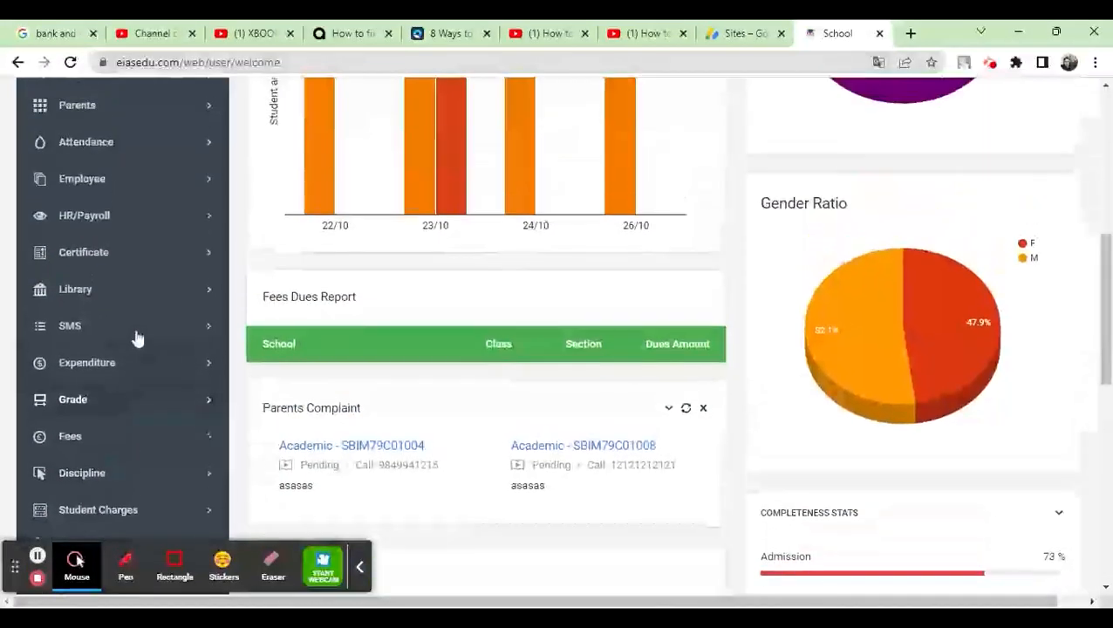
pyautogui.click(95, 219)
pyautogui.scroll(1, 102, 229)
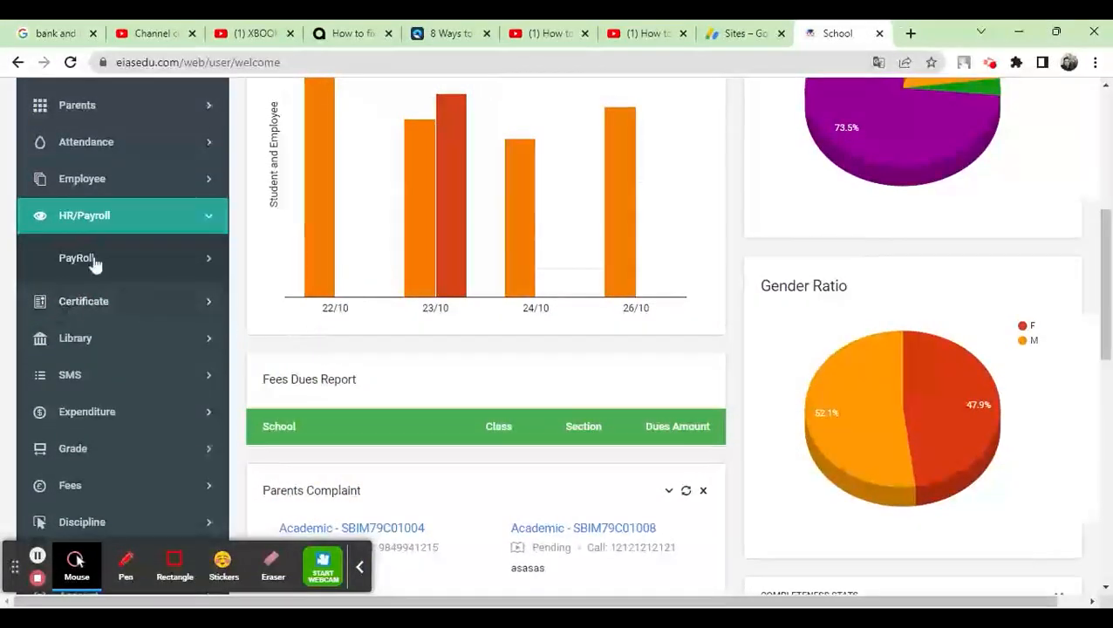
pyautogui.click(109, 183)
pyautogui.click(116, 225)
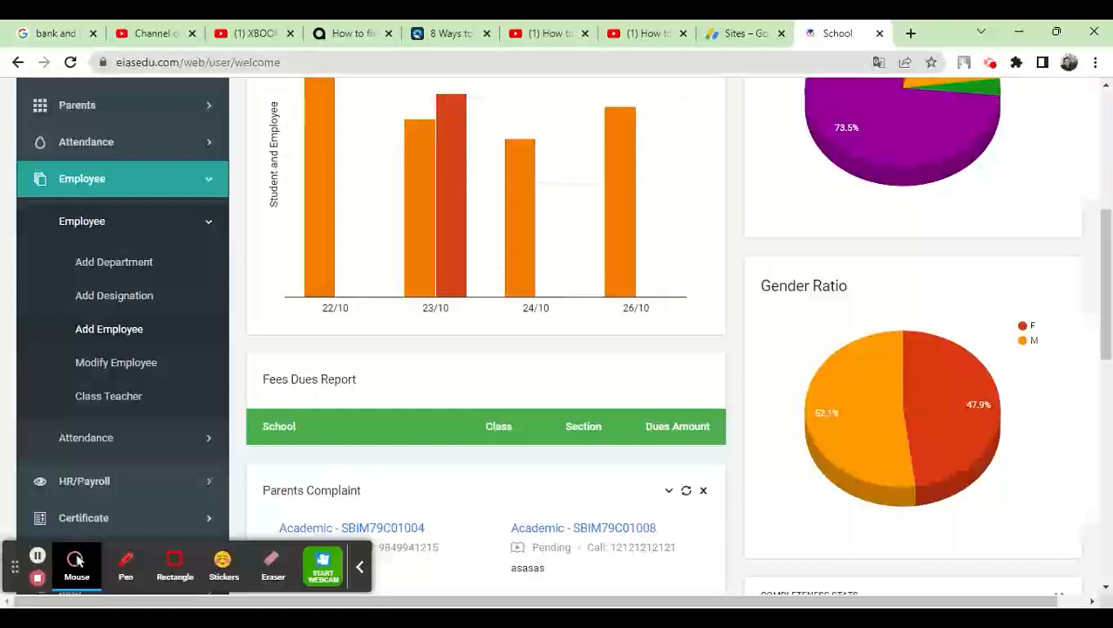
pyautogui.scroll(5, 141, 341)
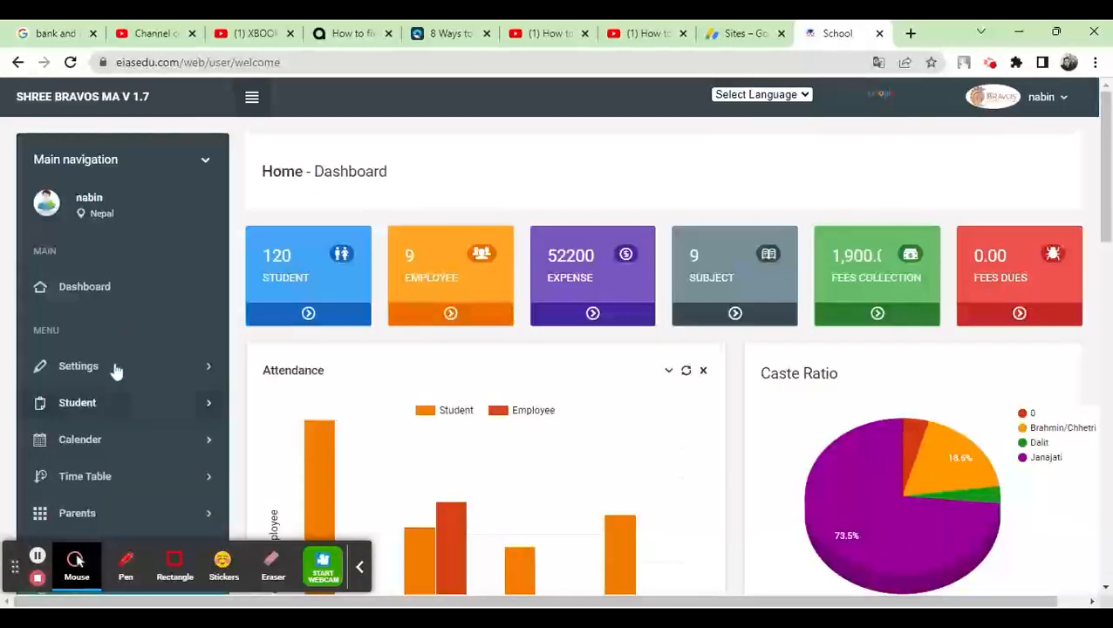
# Expand Settings > User for the role options, then Employee to show Add Employee
pyautogui.click(116, 369)
pyautogui.scroll(-3, 156, 366)
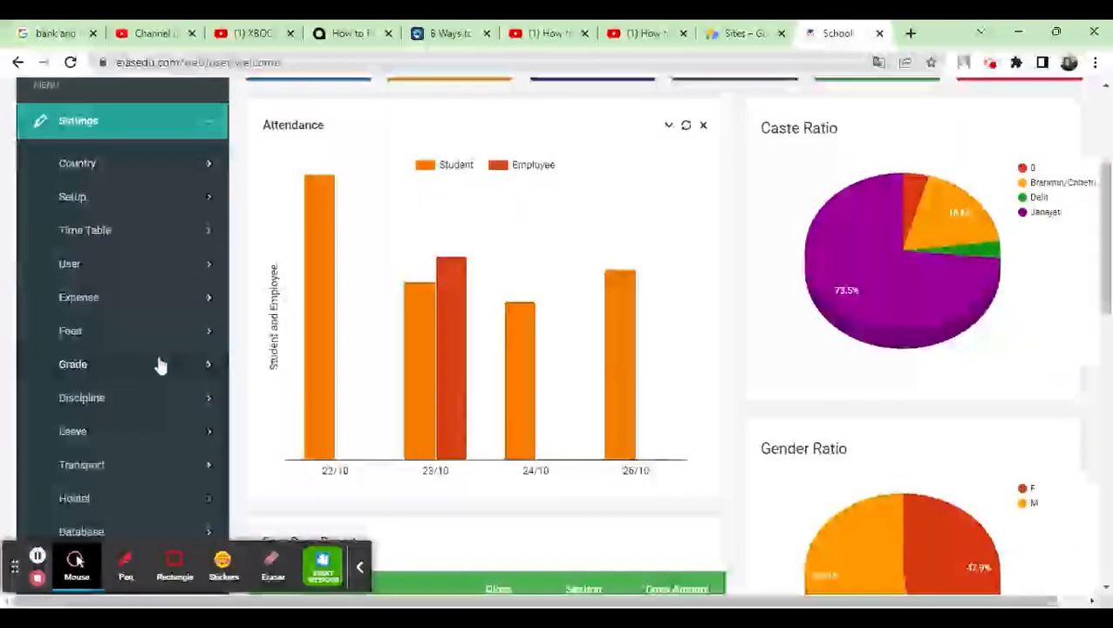
pyautogui.click(120, 279)
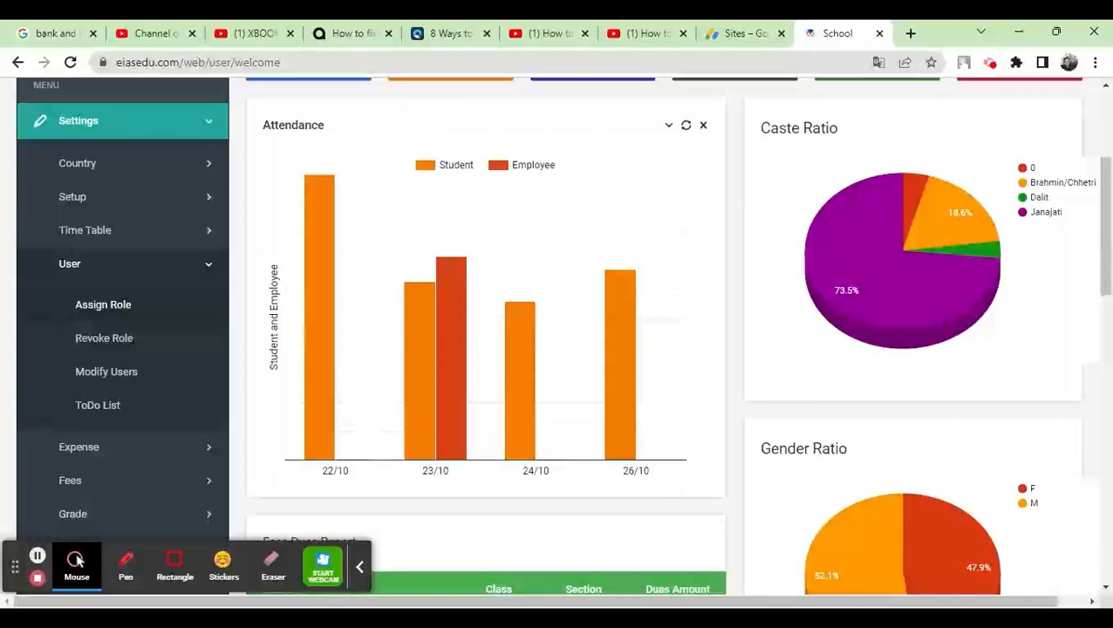
pyautogui.scroll(-5, 162, 393)
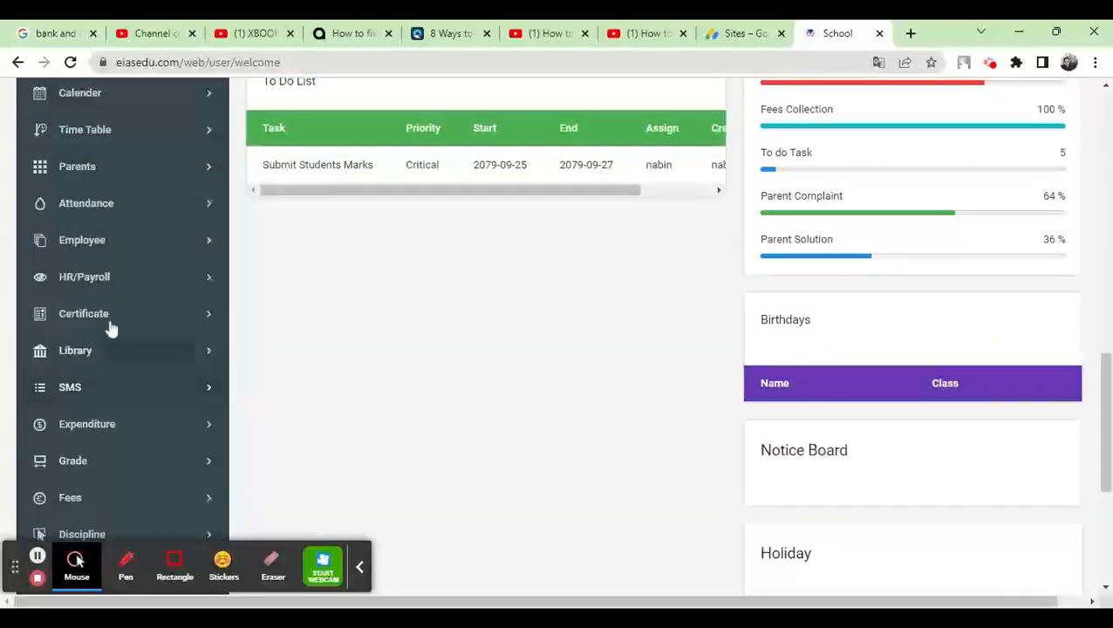
pyautogui.click(94, 237)
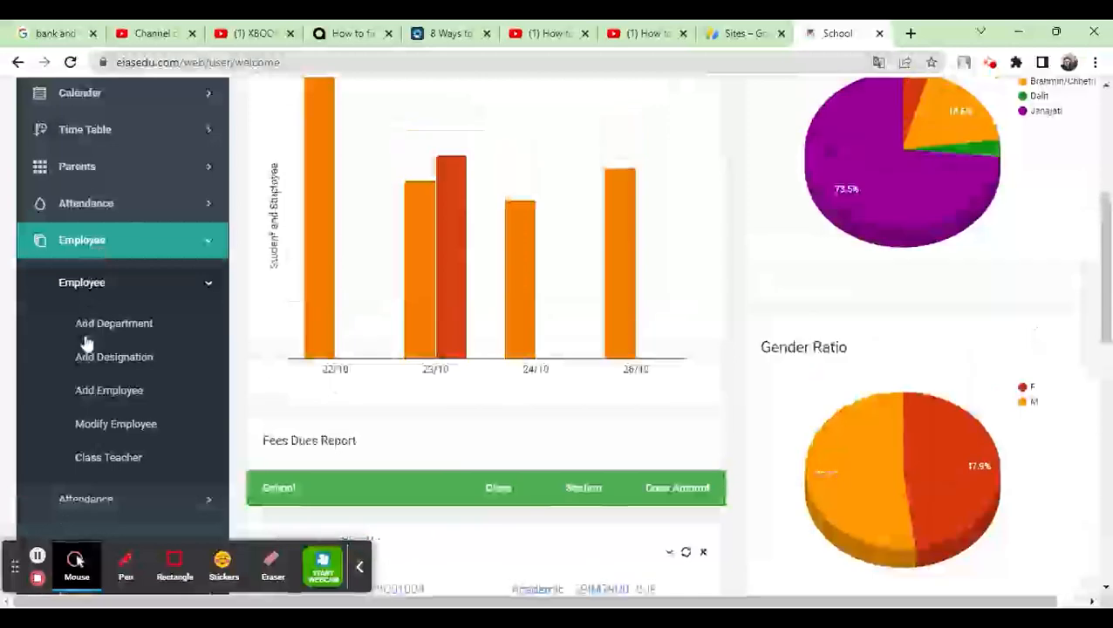
# Open the Add Employee form, then go to Settings > User > Assign Role
pyautogui.click(101, 399)
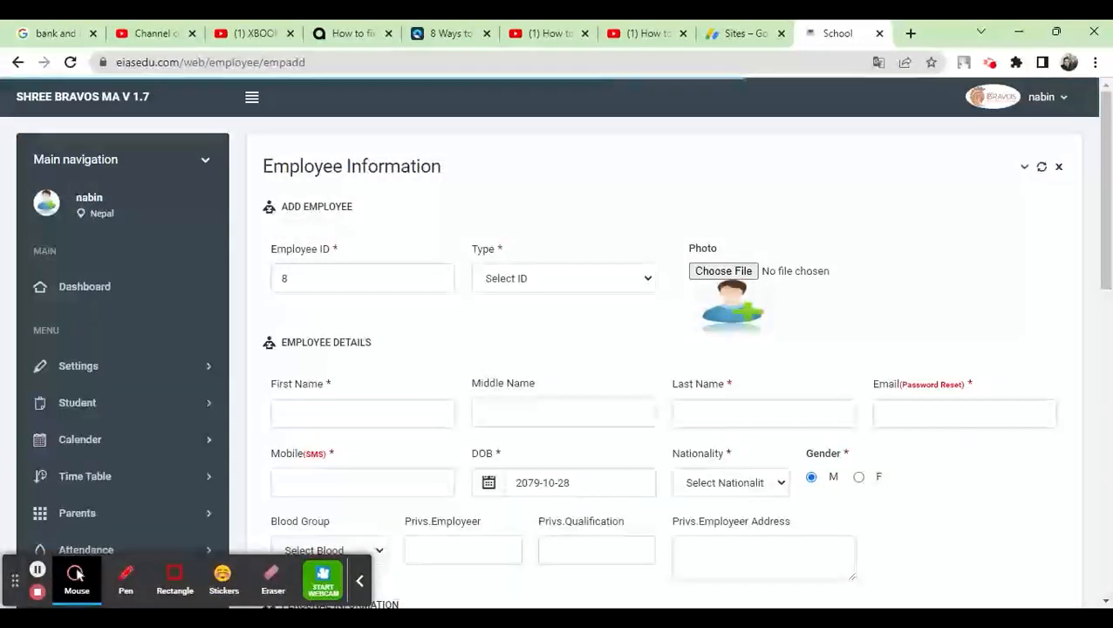
pyautogui.click(98, 377)
pyautogui.scroll(-2, 112, 378)
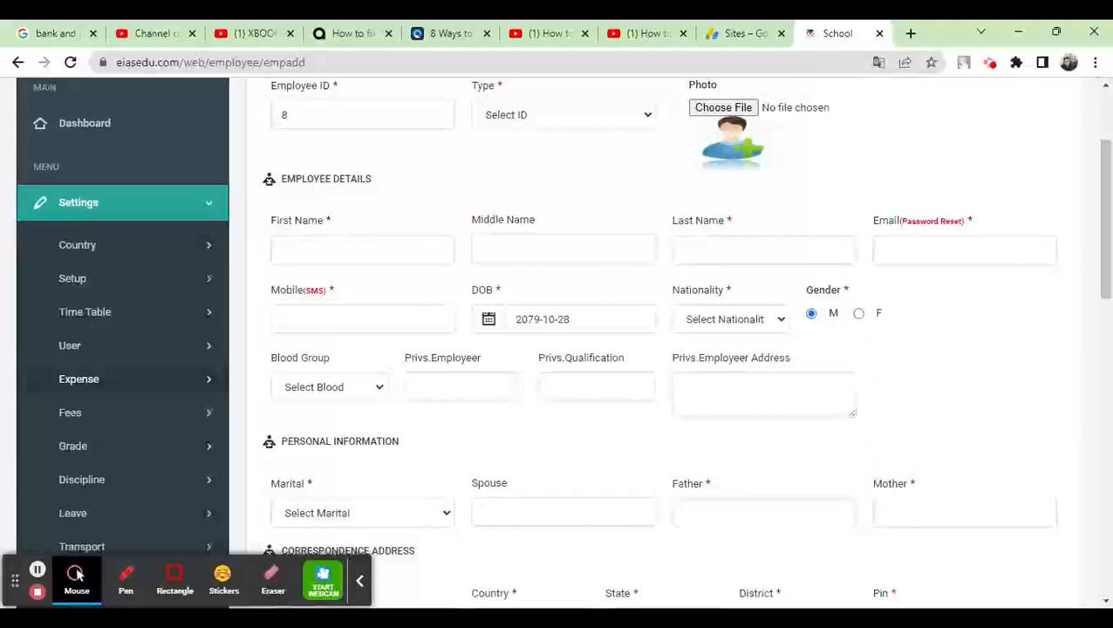
pyautogui.scroll(-2, 112, 378)
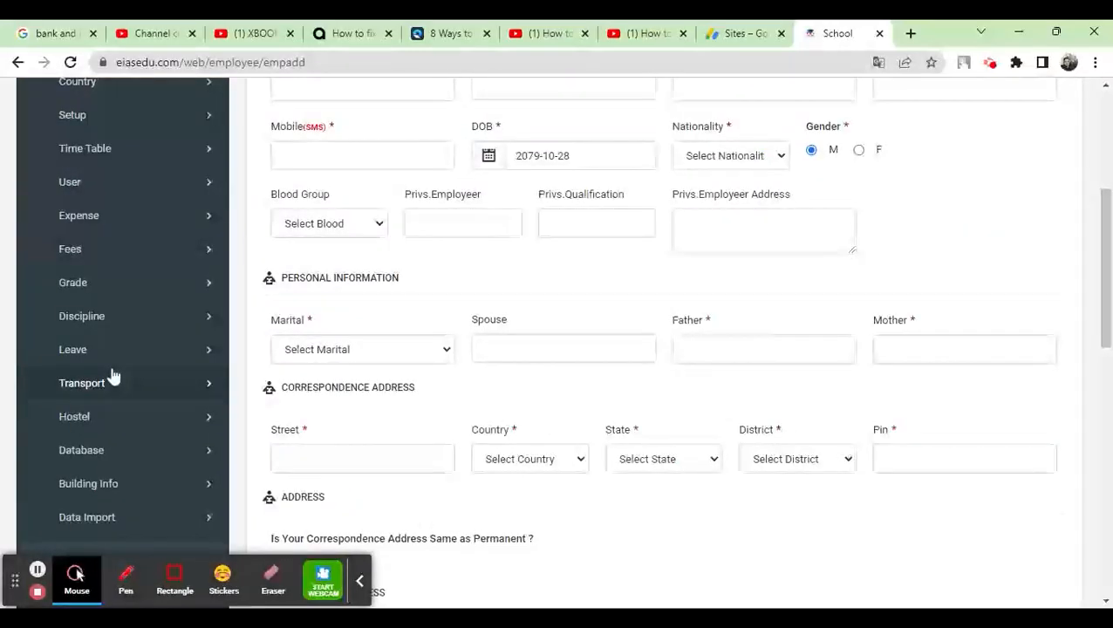
pyautogui.click(123, 185)
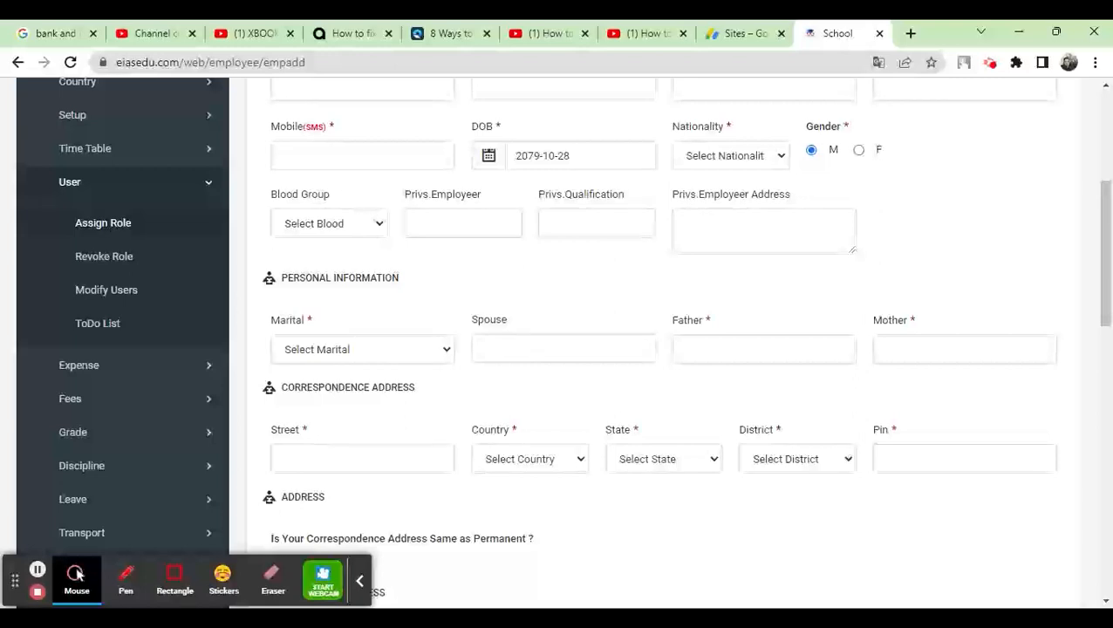
pyautogui.click(107, 231)
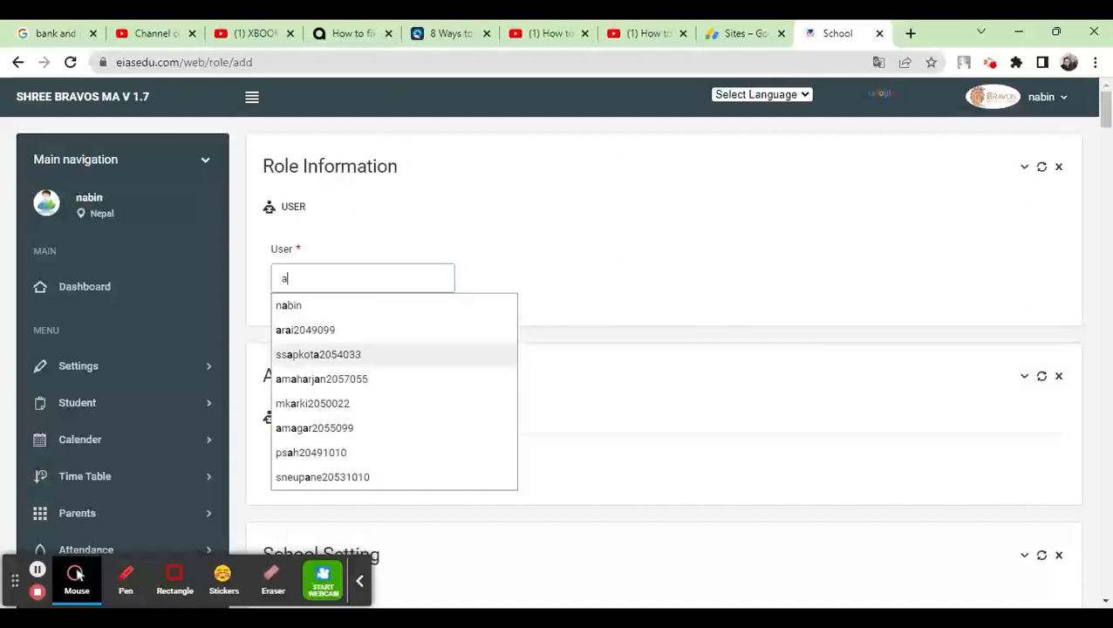
# Select the staff user in the User autocomplete
pyautogui.click(318, 354)
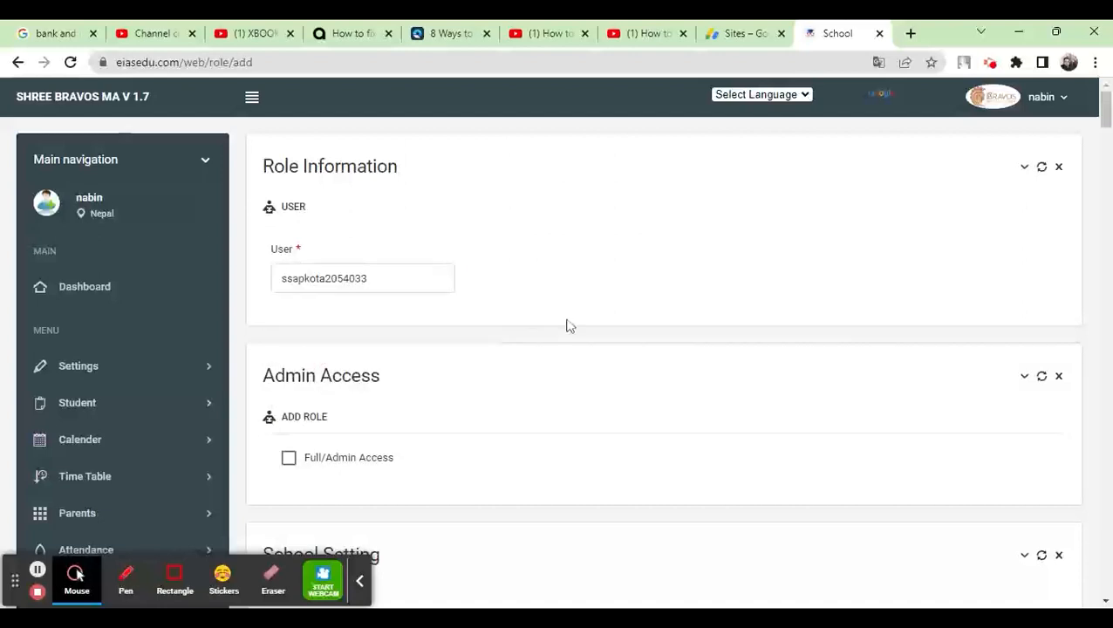
pyautogui.scroll(-2, 567, 324)
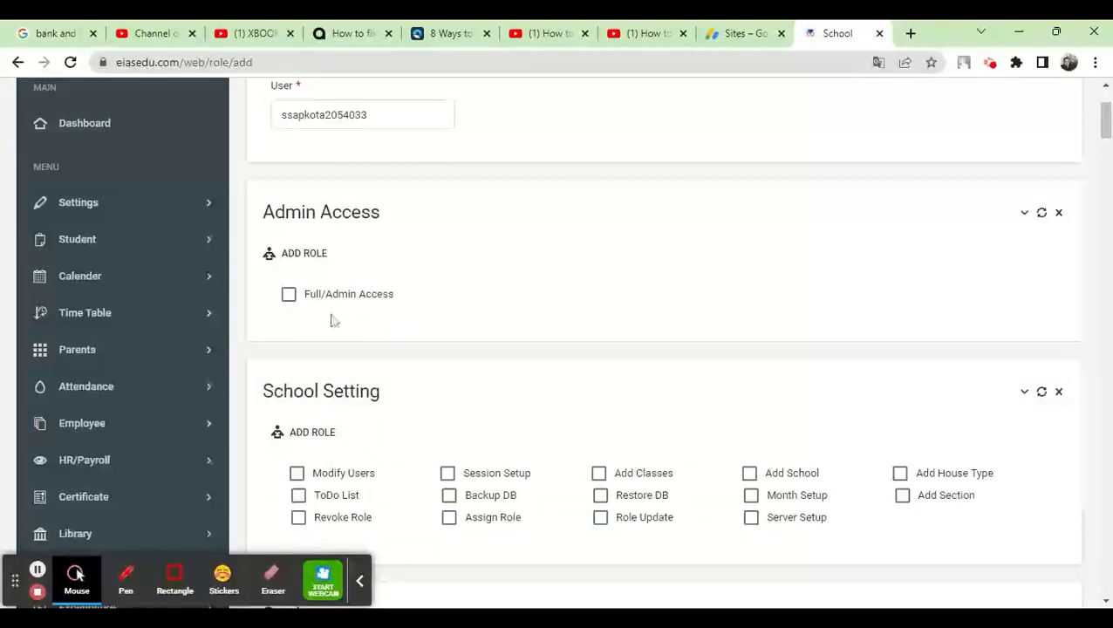
pyautogui.click(289, 299)
# Tick NonActive Students, Student File Upload, Modify Parent Complain/Request and Add Attendance
pyautogui.scroll(-3, 557, 306)
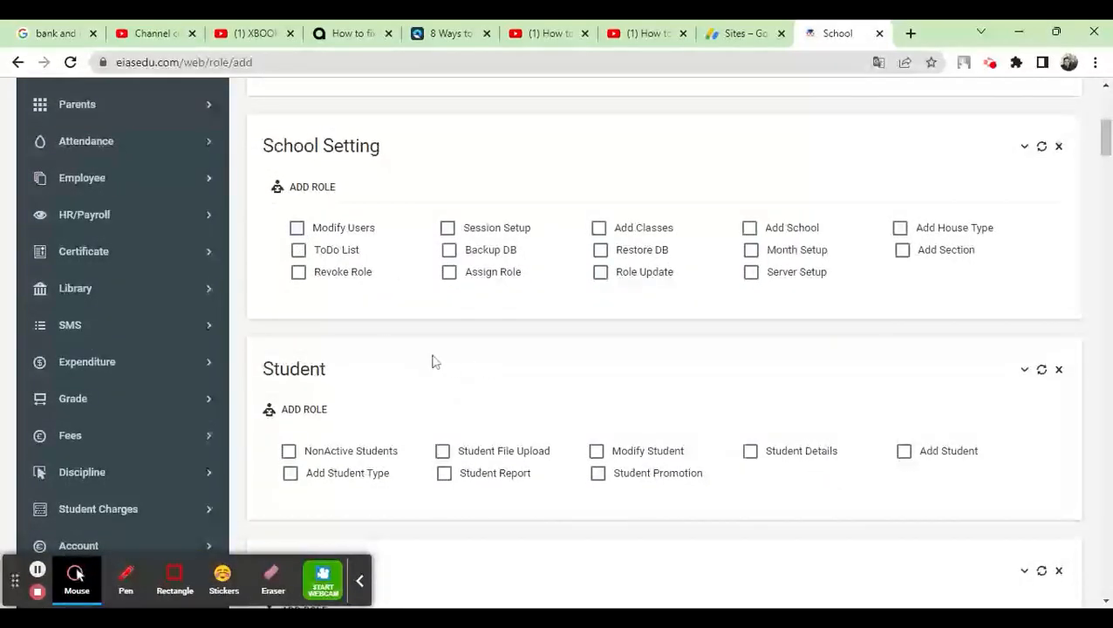
pyautogui.scroll(-1, 432, 360)
pyautogui.click(290, 370)
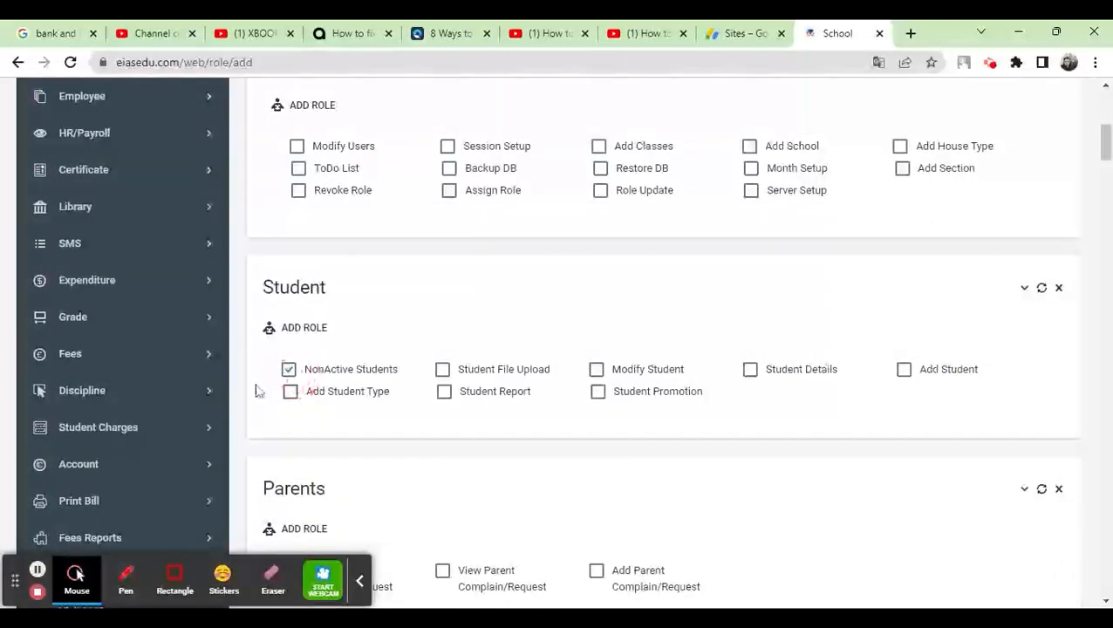
pyautogui.click(443, 370)
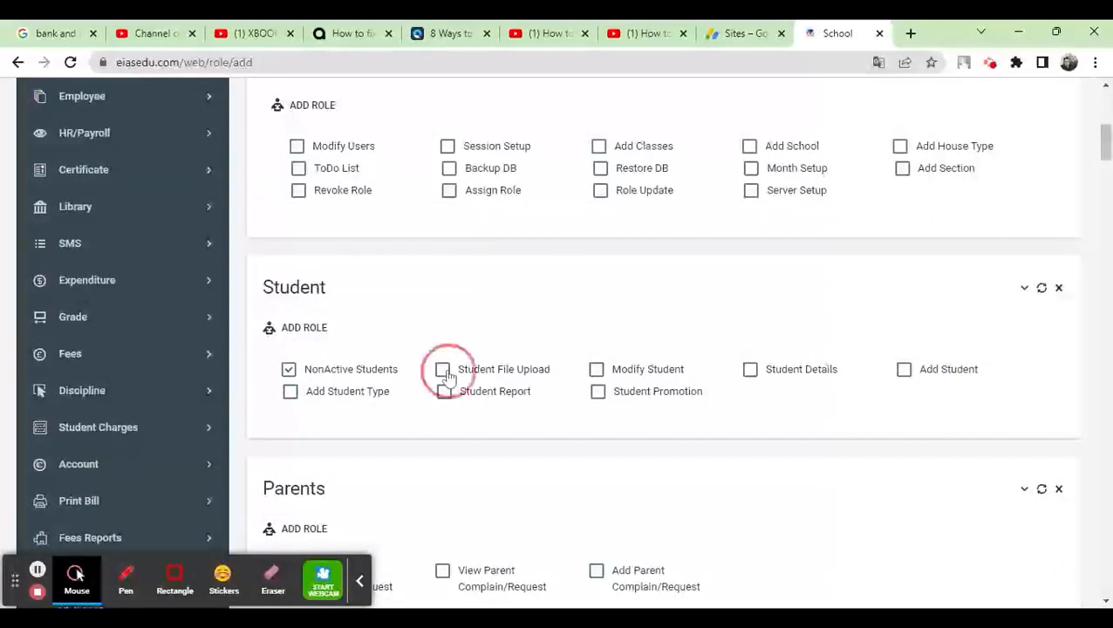
pyautogui.scroll(-3, 504, 414)
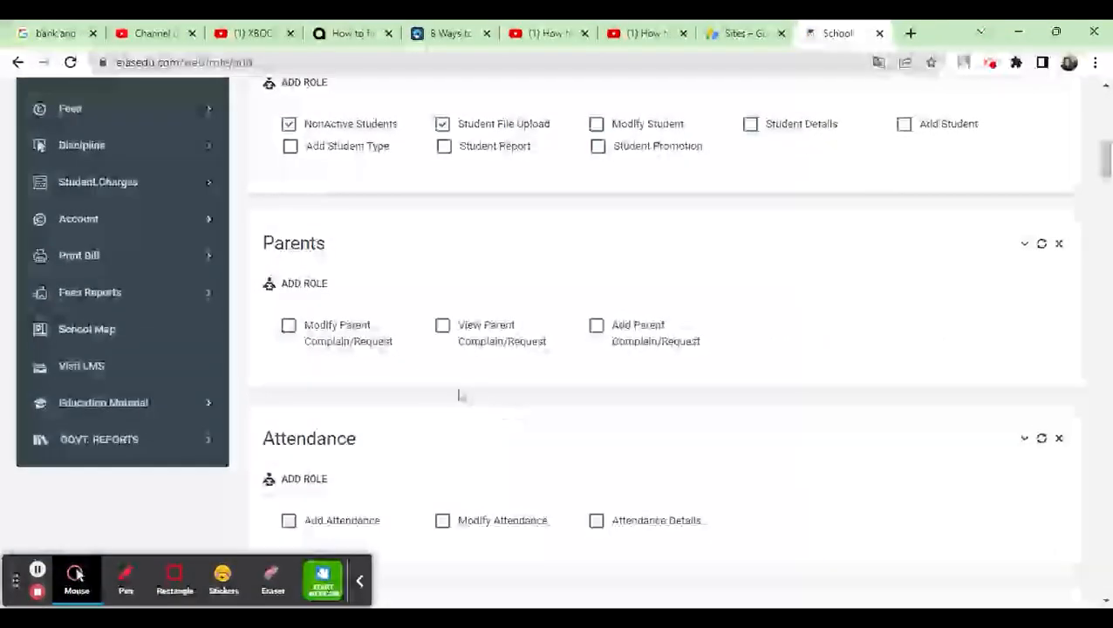
pyautogui.click(289, 326)
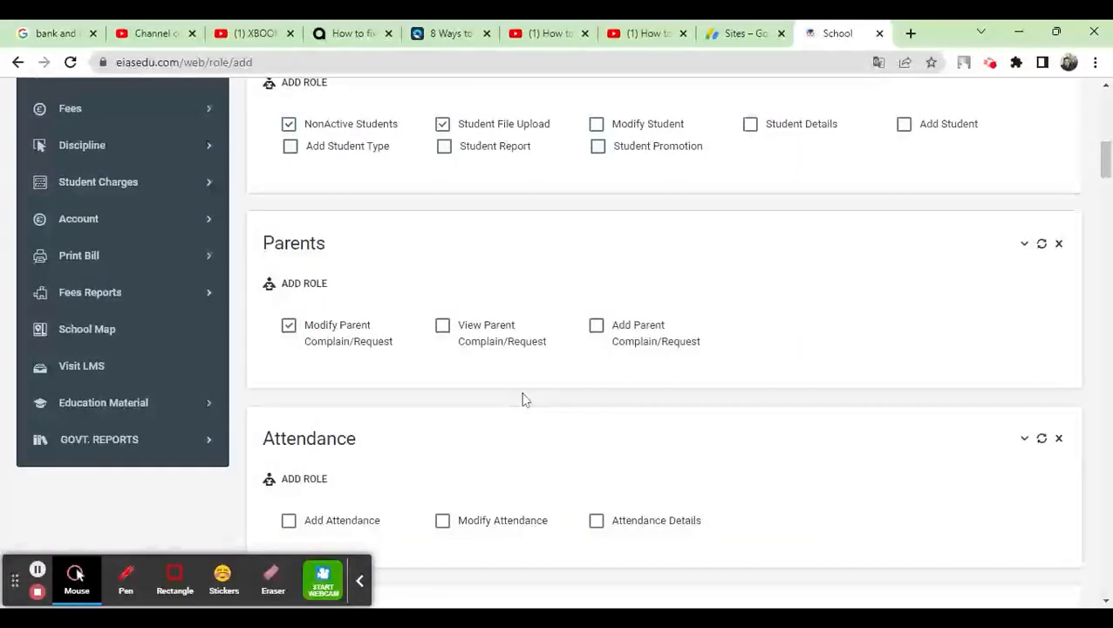
pyautogui.scroll(-2, 524, 399)
pyautogui.click(290, 357)
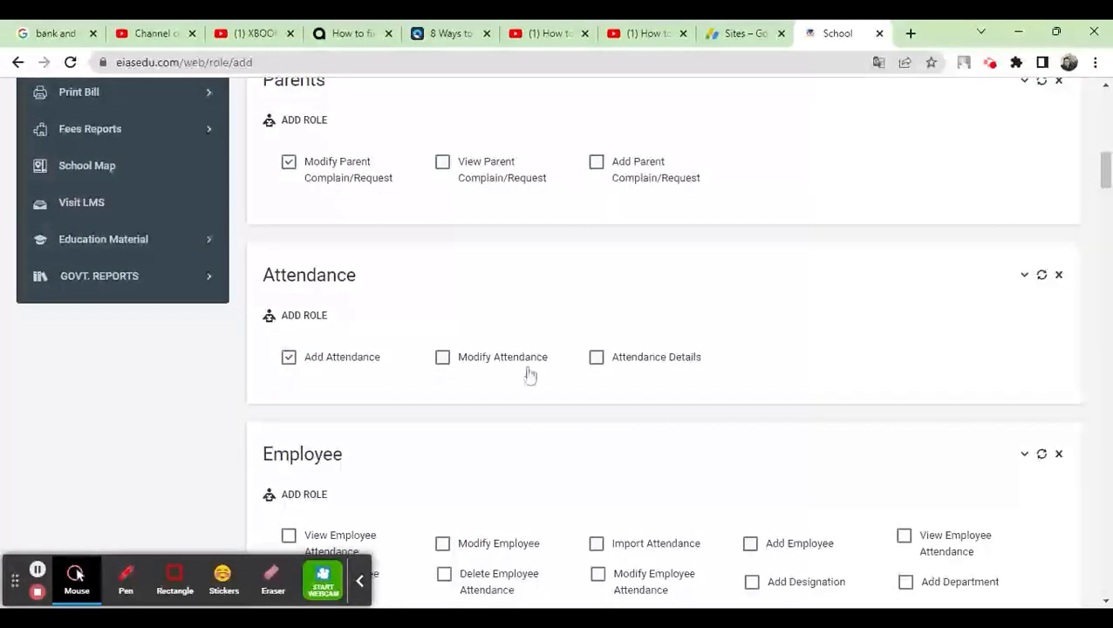
pyautogui.scroll(-3, 527, 373)
pyautogui.scroll(-6, 527, 374)
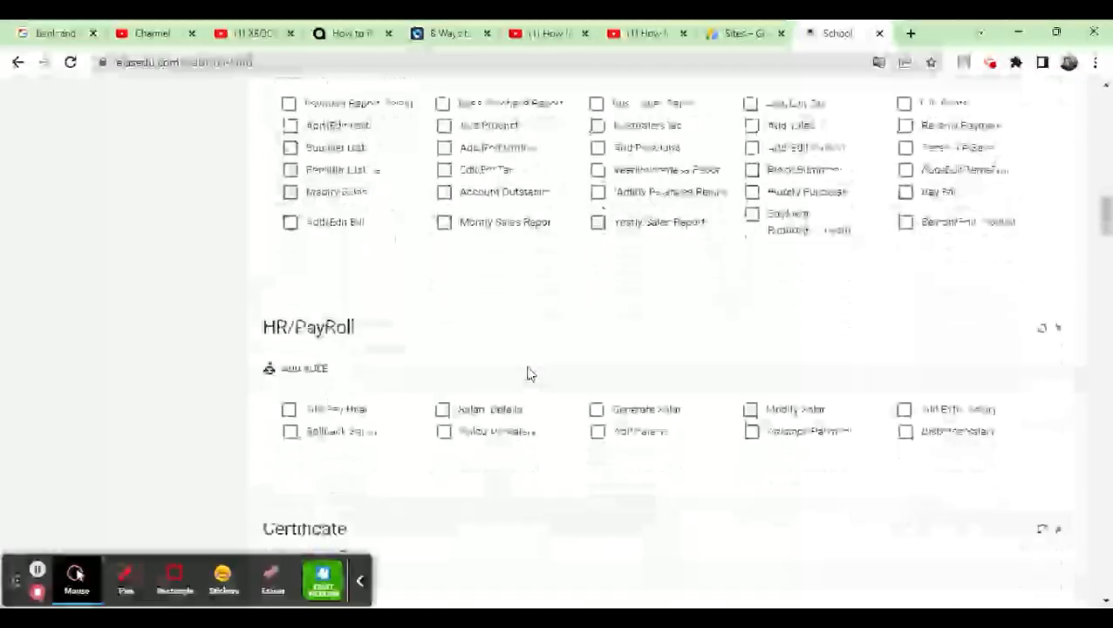
pyautogui.scroll(-2, 528, 374)
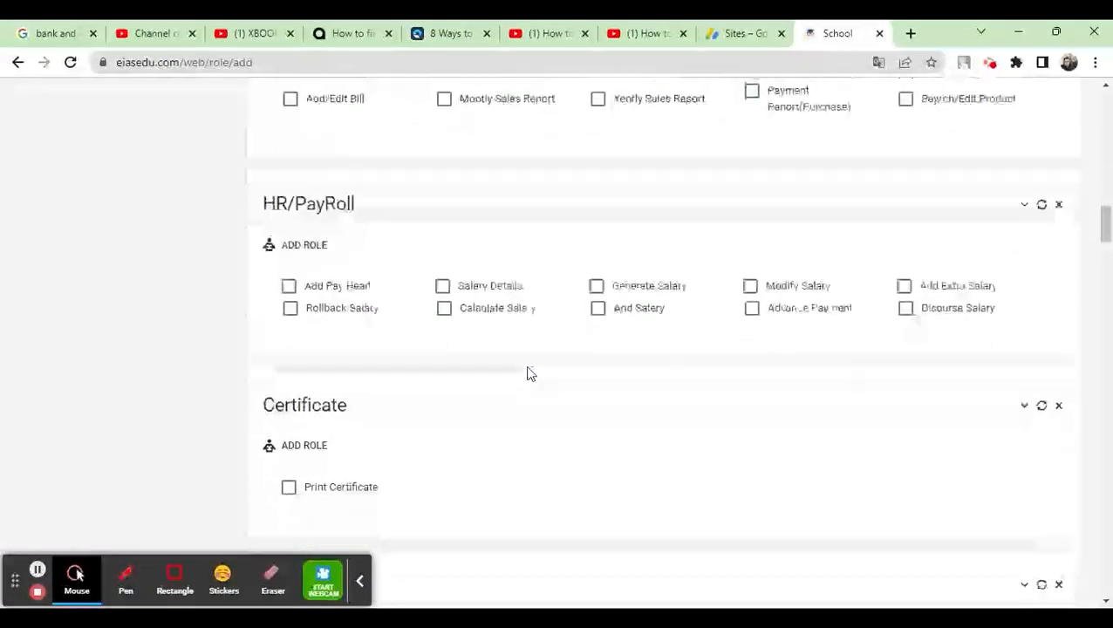
pyautogui.scroll(-3, 530, 374)
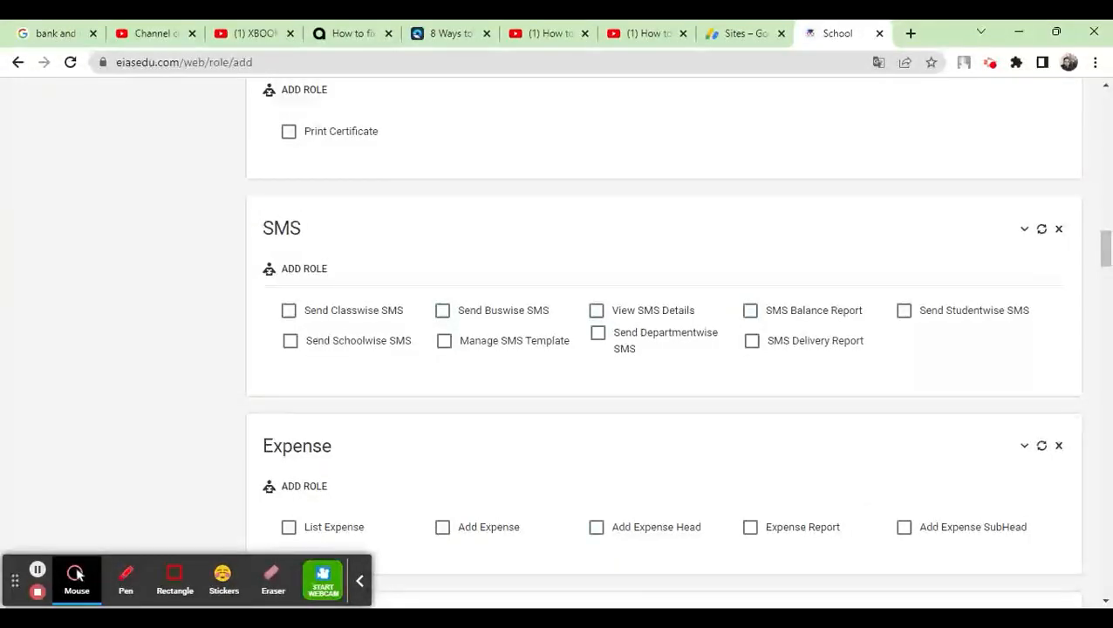
pyautogui.scroll(-5, 532, 397)
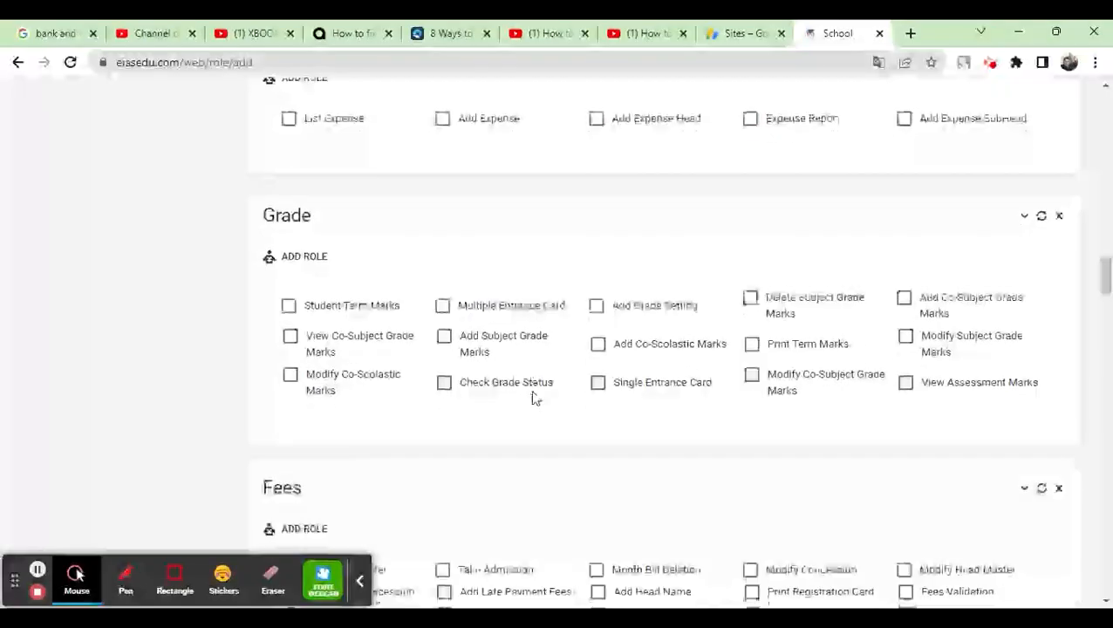
pyautogui.scroll(-6, 534, 399)
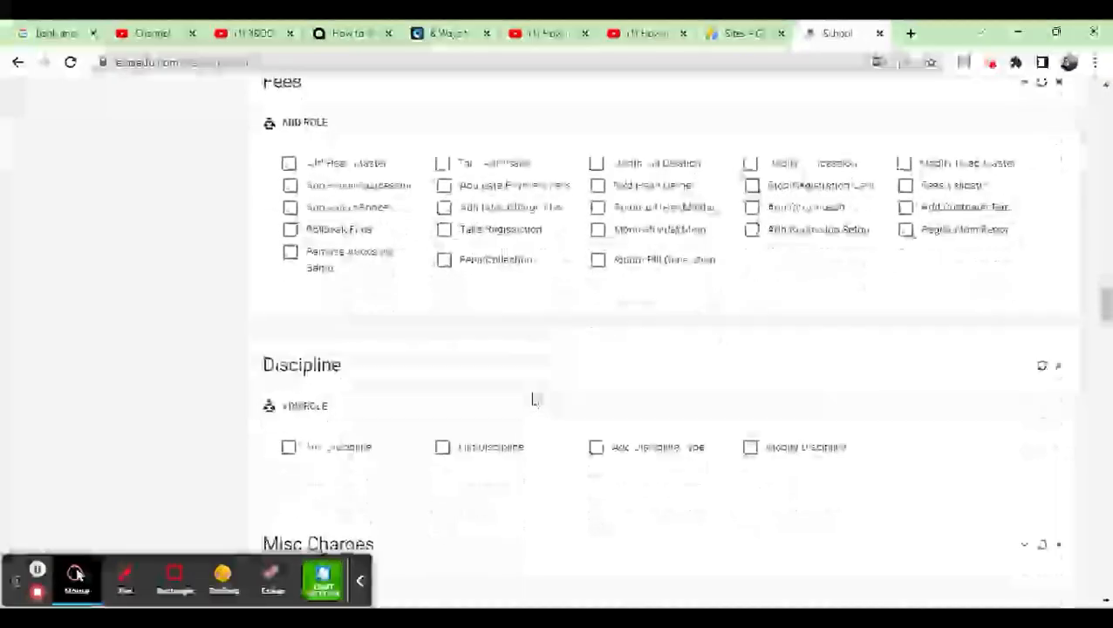
pyautogui.scroll(-10, 535, 399)
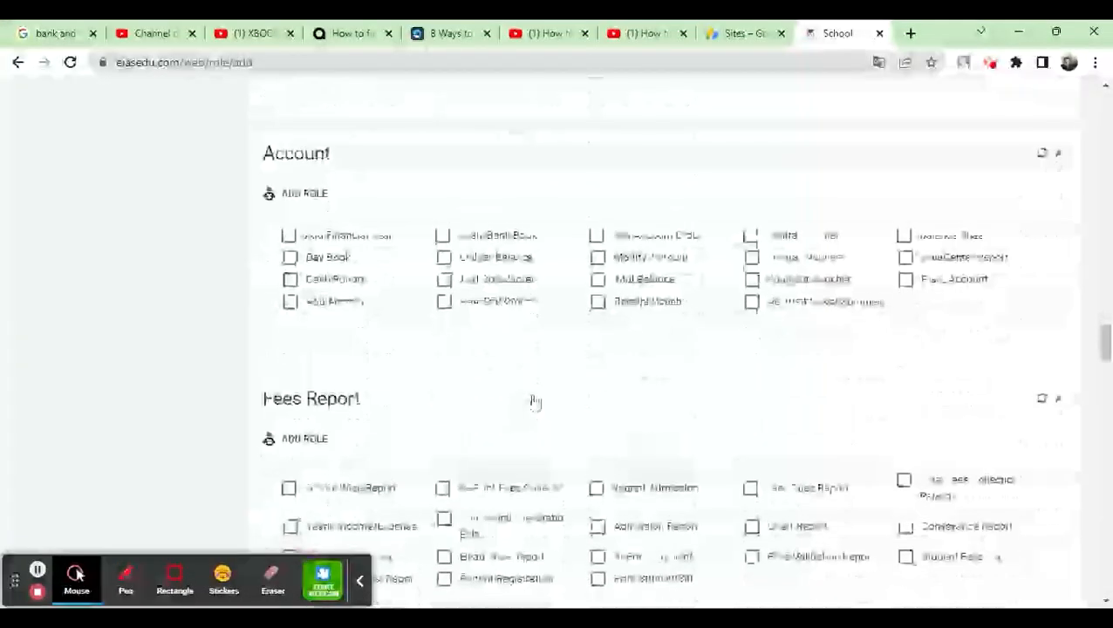
pyautogui.scroll(12, 535, 401)
pyautogui.scroll(-20, 535, 401)
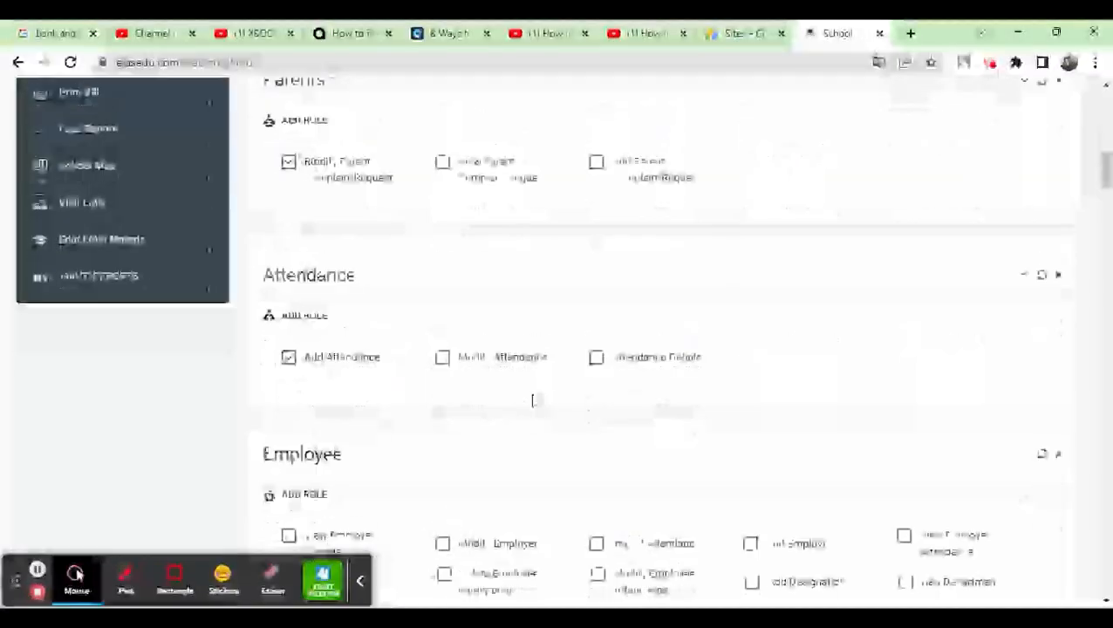
pyautogui.scroll(-20, 542, 400)
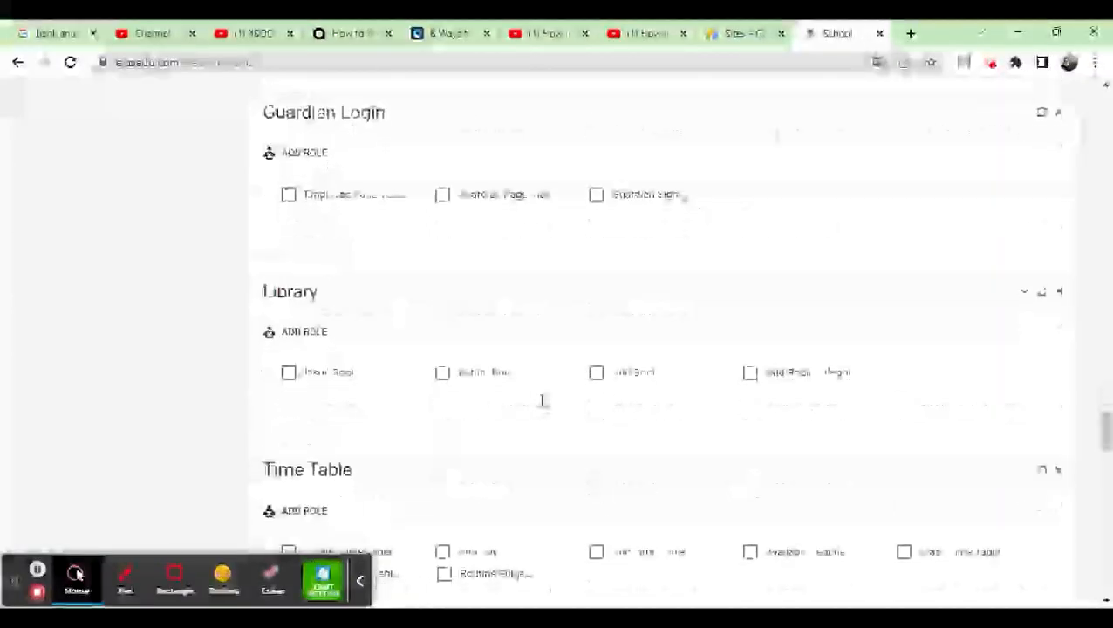
pyautogui.scroll(-3, 542, 400)
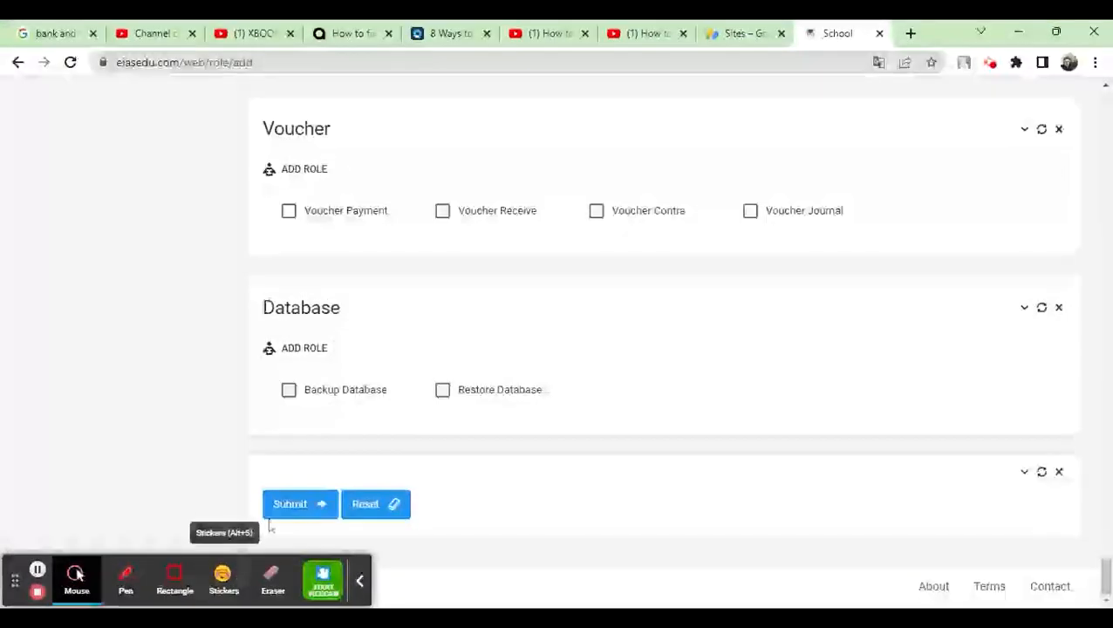
pyautogui.scroll(7, 575, 357)
pyautogui.scroll(20, 576, 356)
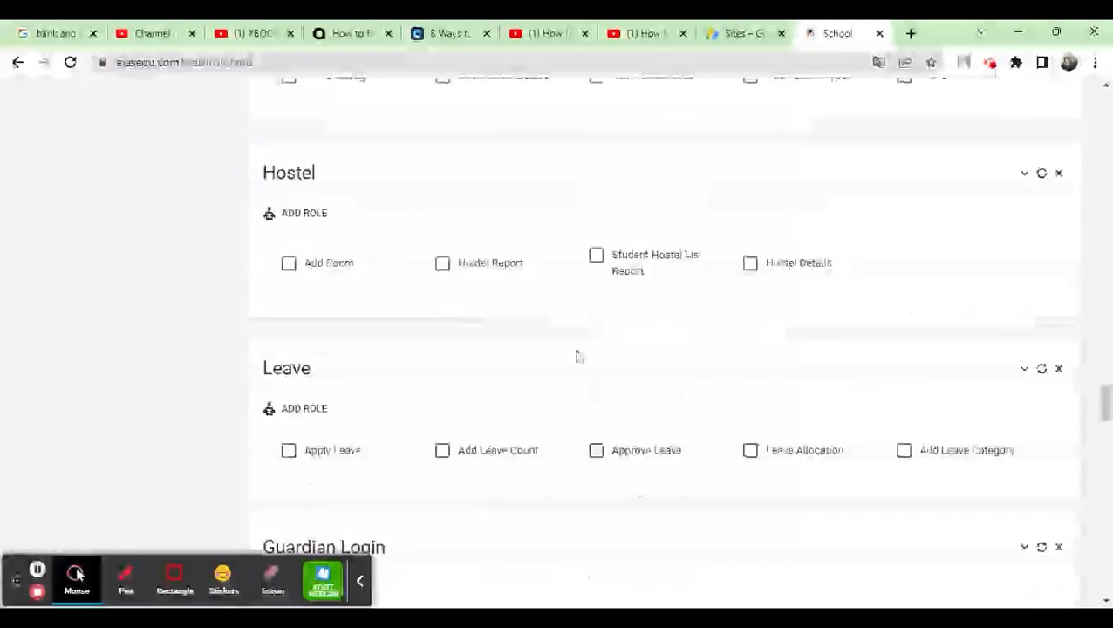
pyautogui.scroll(20, 576, 357)
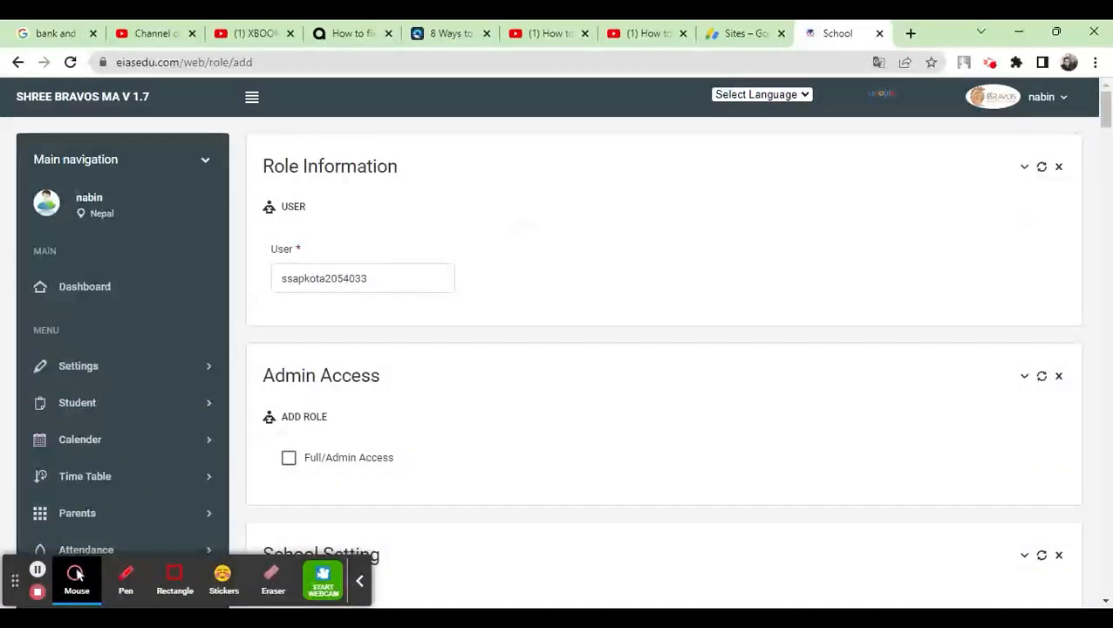
# Go to Settings > User > Revoke Role, pick a user and search their assigned roles
pyautogui.doubleClick(328, 279)
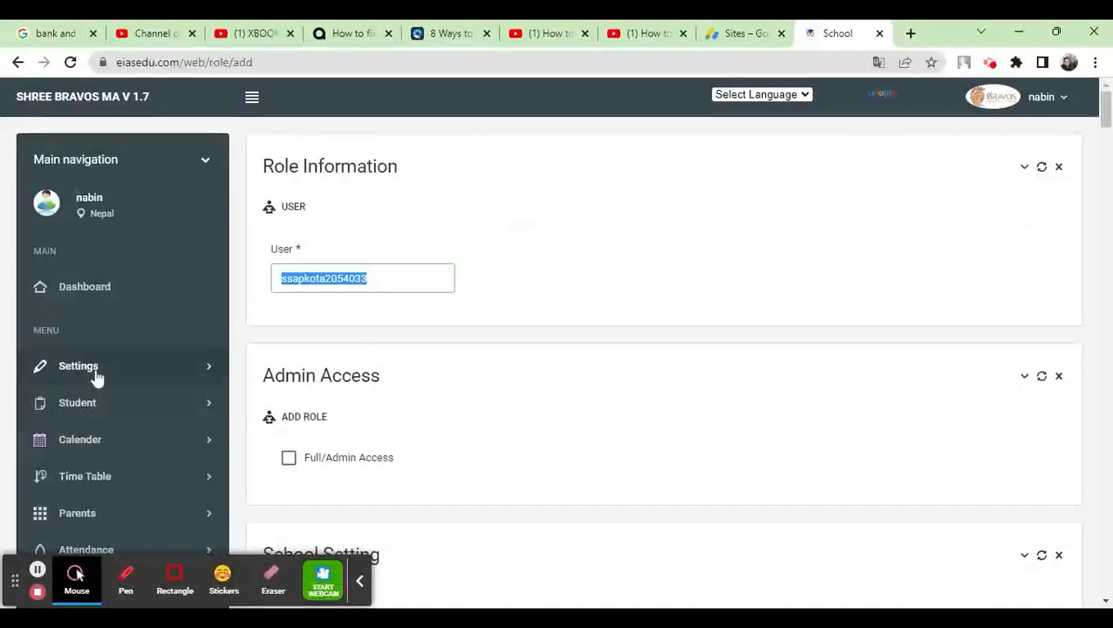
pyautogui.scroll(-4, 97, 375)
pyautogui.click(91, 184)
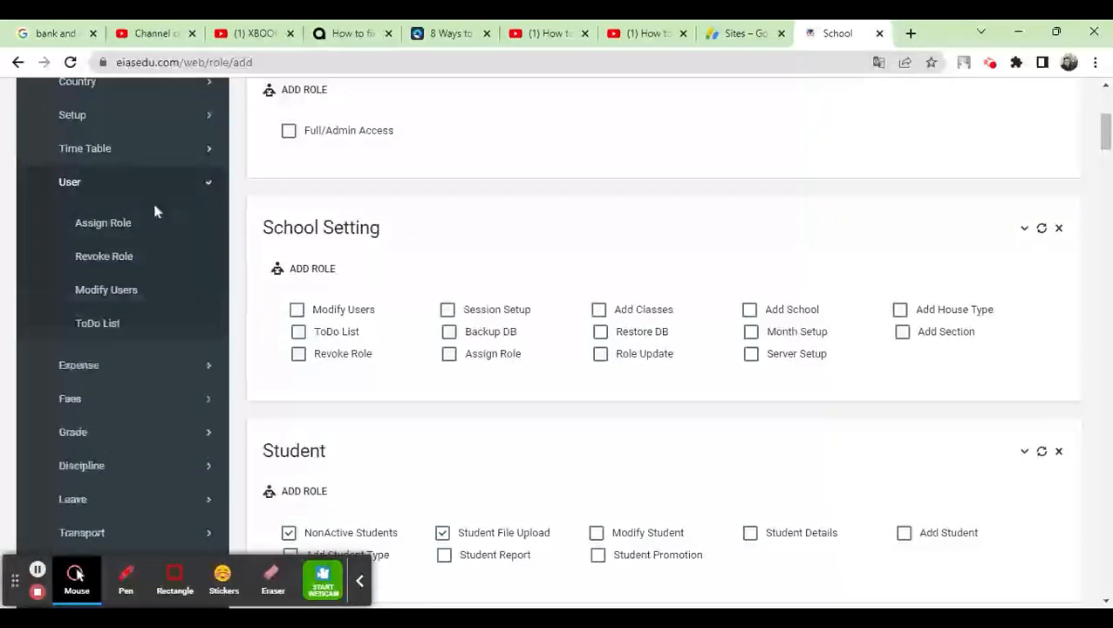
pyautogui.click(104, 262)
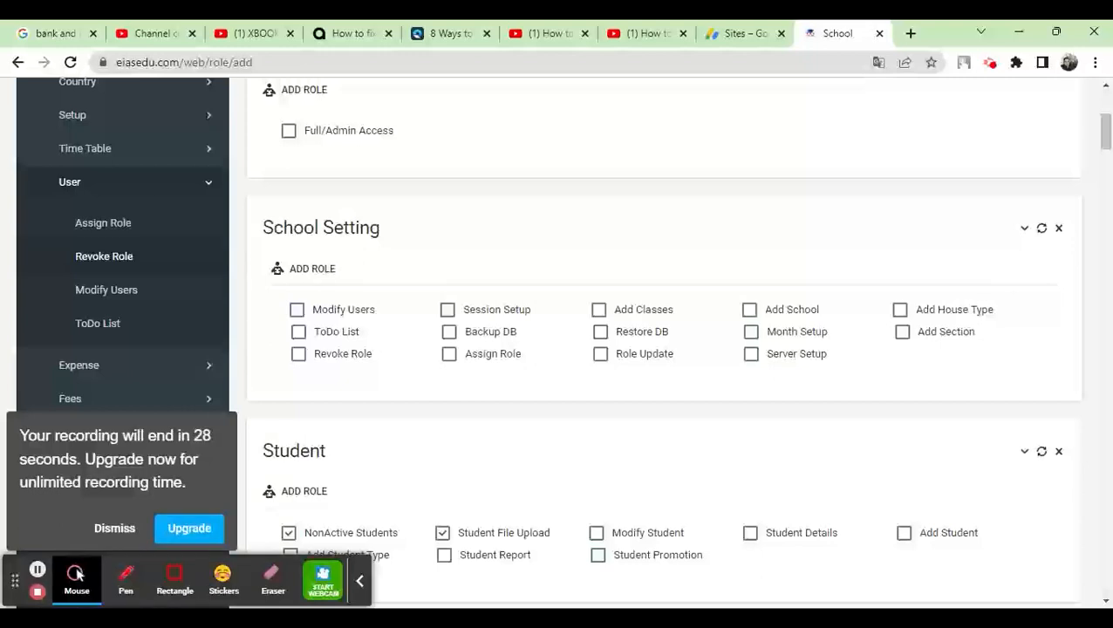
pyautogui.click(106, 257)
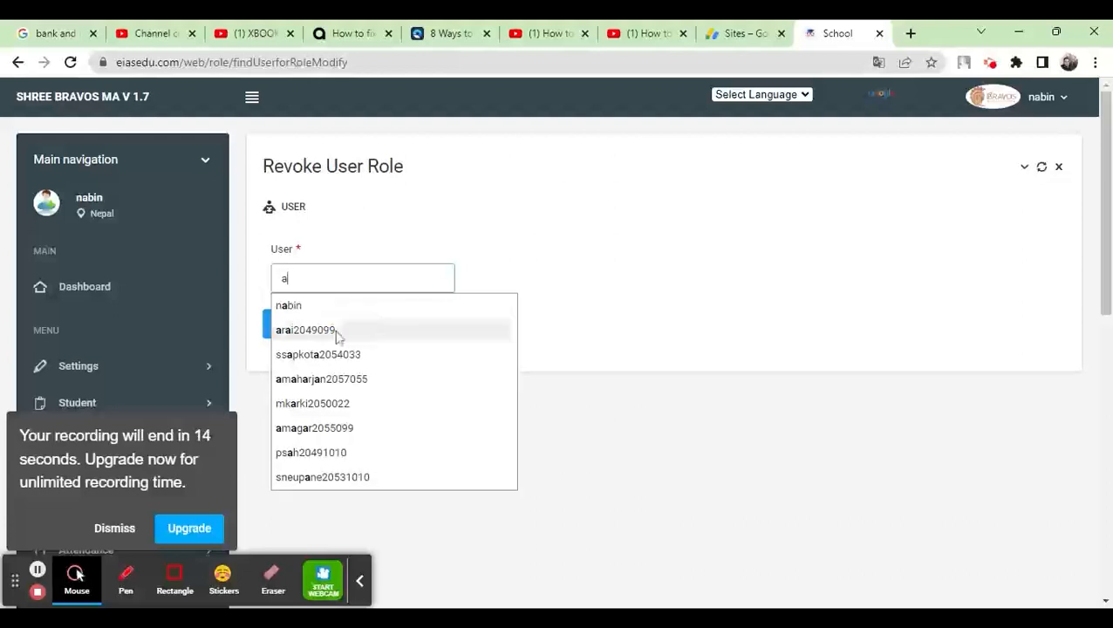
pyautogui.click(288, 332)
pyautogui.click(288, 327)
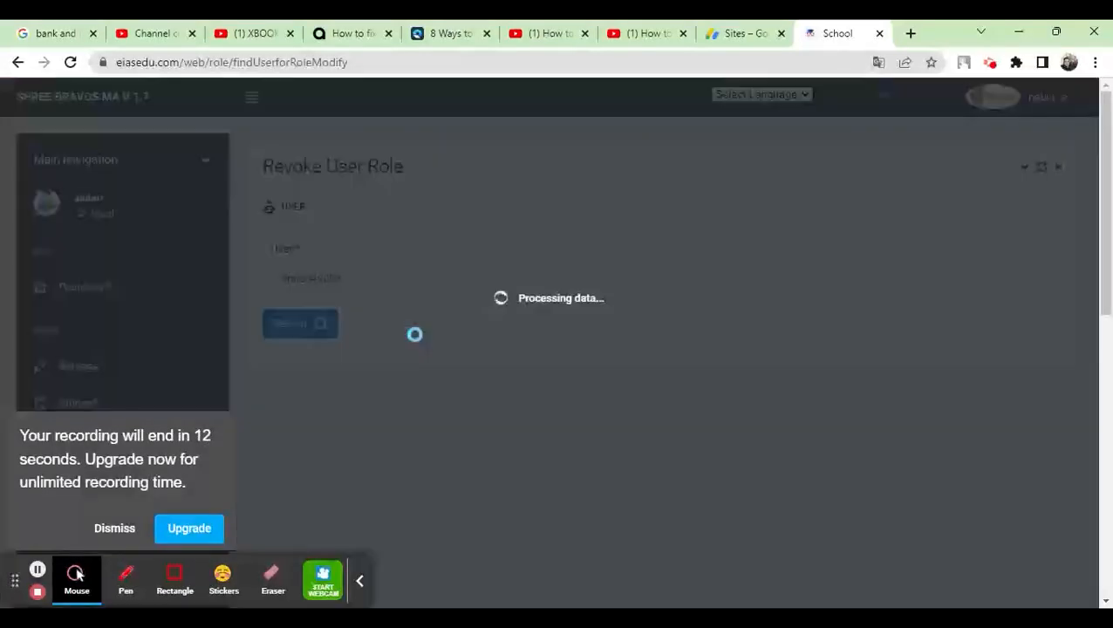